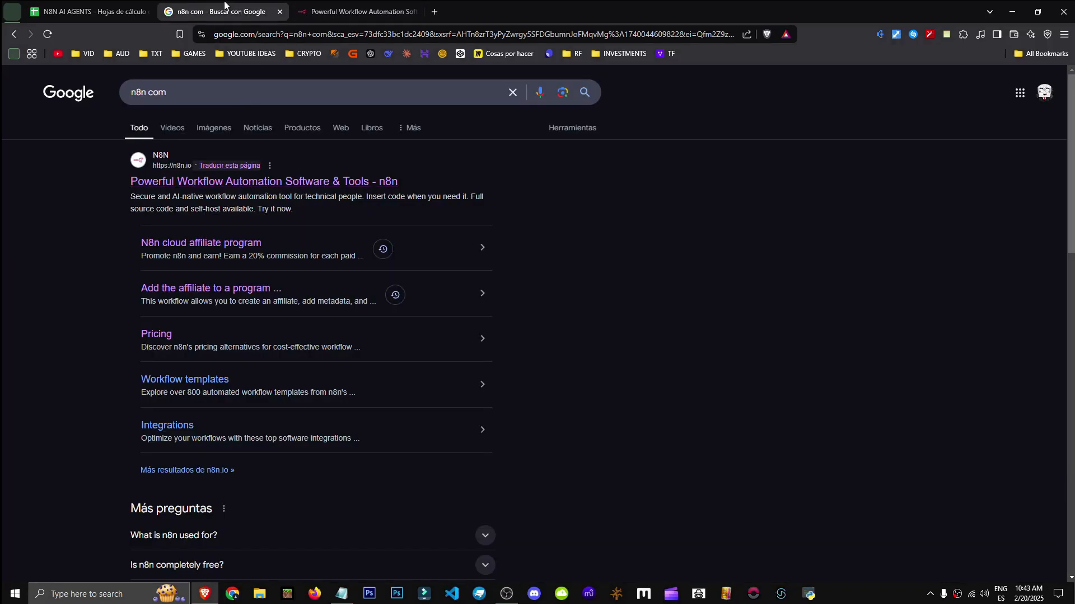
Go from the n8n homepage to the Self-host n8n documentation
{"action": "left_click", "coordinate": [358, 12]}
{"action": "mouse_move", "coordinate": [452, 93]}
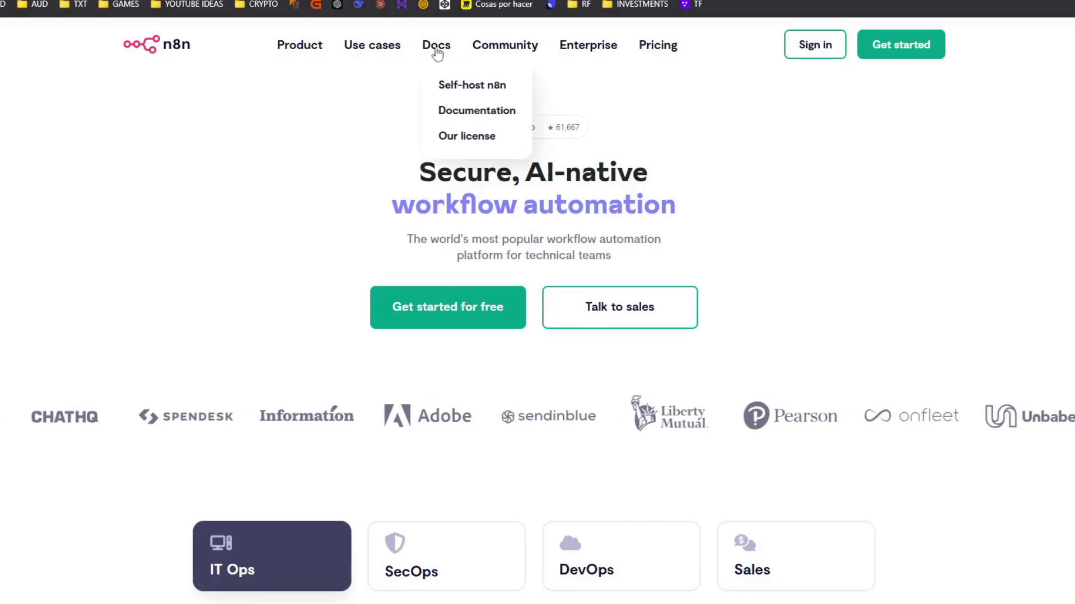
{"action": "left_click", "coordinate": [436, 49]}
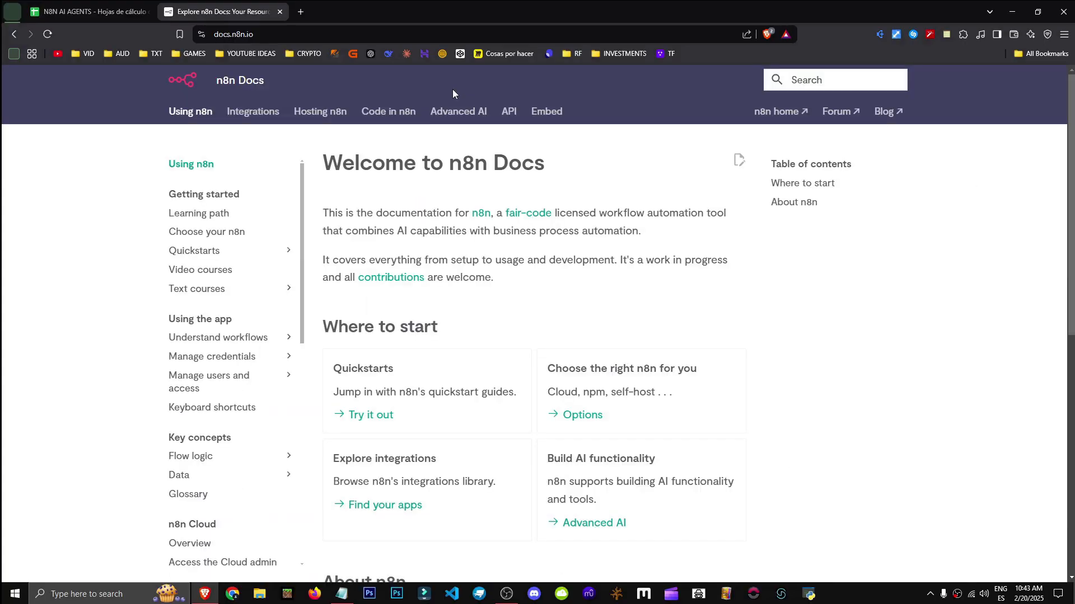
{"action": "left_click", "coordinate": [10, 35]}
{"action": "mouse_move", "coordinate": [452, 90]}
{"action": "left_click", "coordinate": [492, 124]}
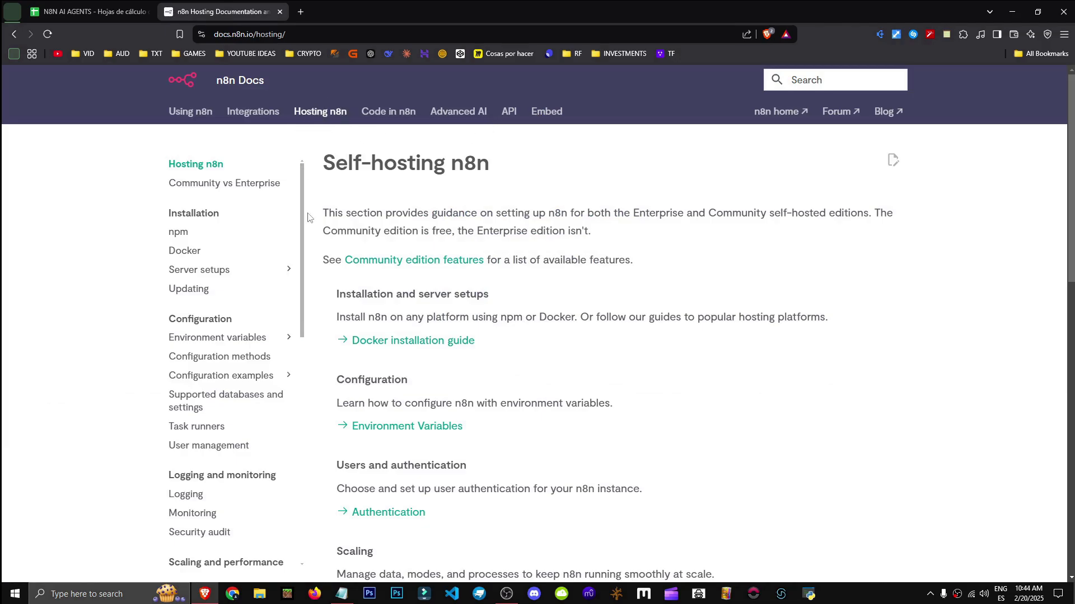
Open the npm installation page and read its local-machine quick-start with `npx n8n`
{"action": "left_click", "coordinate": [242, 231]}
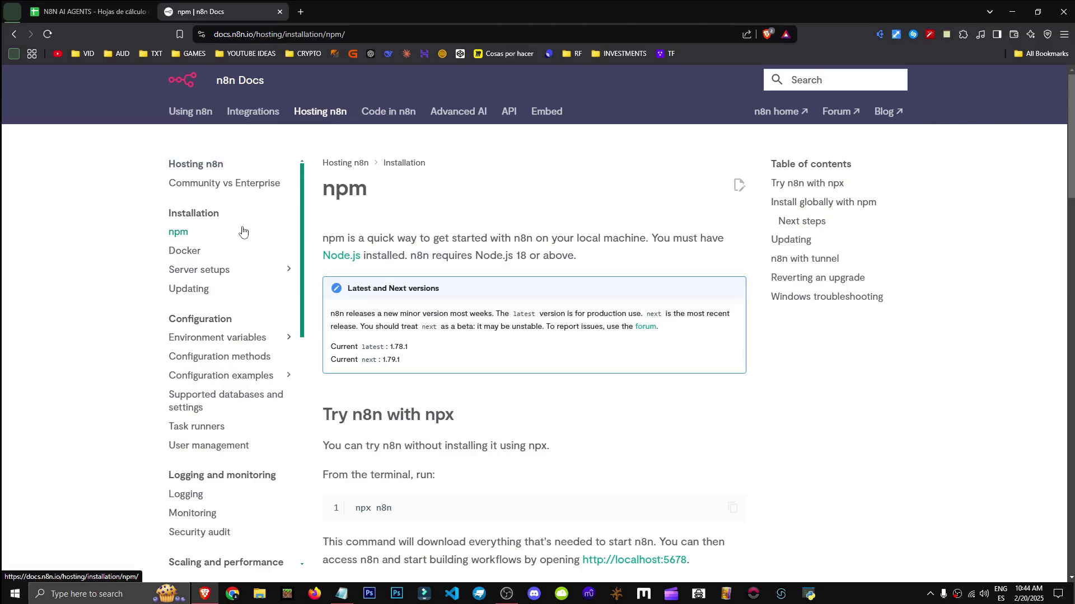
{"action": "left_click_drag", "start_coordinate": [350, 235], "coordinate": [656, 236]}
{"action": "left_click", "coordinate": [361, 251]}
{"action": "left_click", "coordinate": [343, 261]}
{"action": "scroll", "coordinate": [480, 355], "scroll_direction": "up", "scroll_amount": 2}
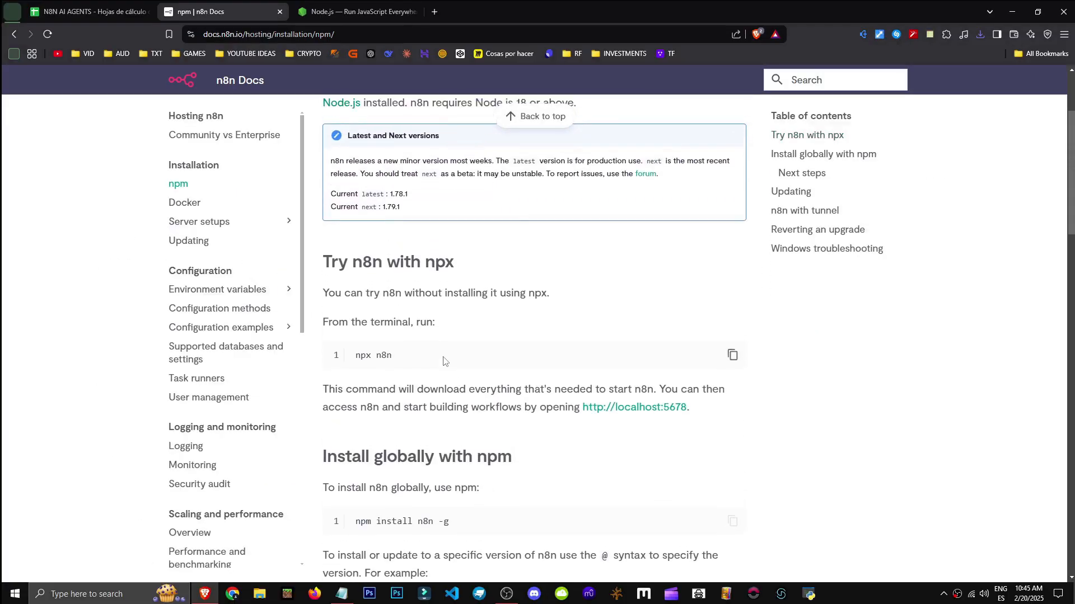
{"action": "scroll", "coordinate": [442, 366], "scroll_direction": "up", "scroll_amount": 1}
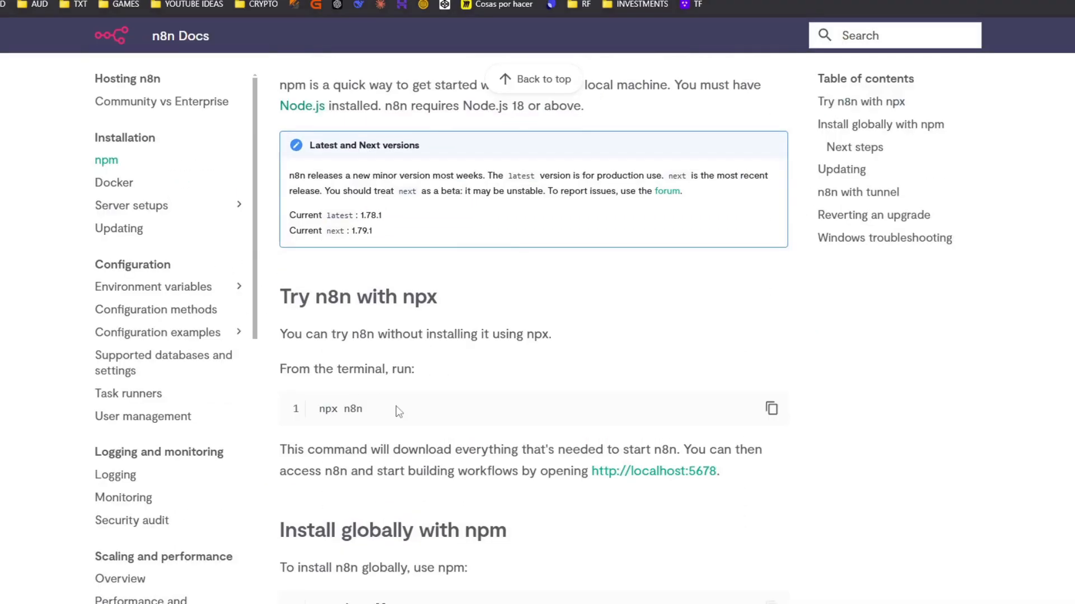
{"action": "scroll", "coordinate": [420, 392], "scroll_direction": "down", "scroll_amount": 1}
Open a fresh Command Prompt window using Win+R and cmd
{"action": "key", "text": "Return"}
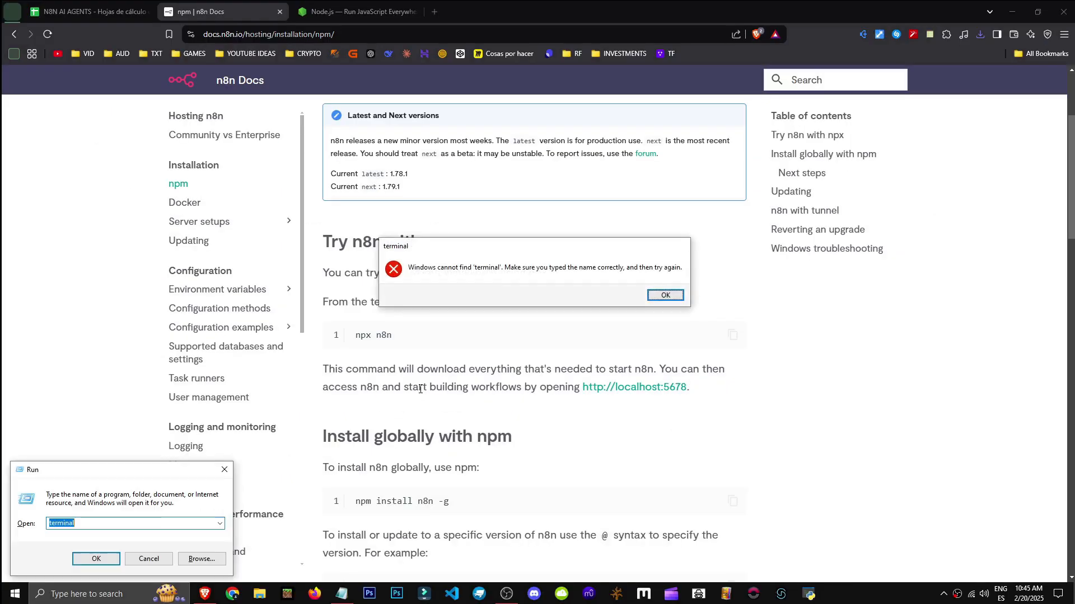
{"action": "key", "text": "Return"}
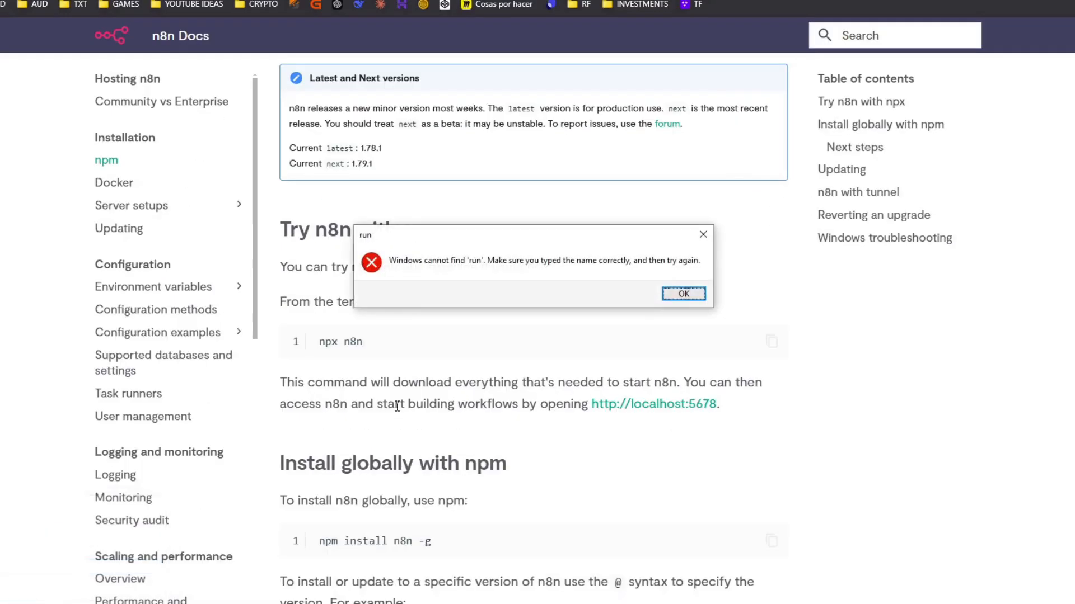
{"action": "key", "text": "Return"}
{"action": "left_click", "coordinate": [110, 594]}
{"action": "type", "text": "terminal"}
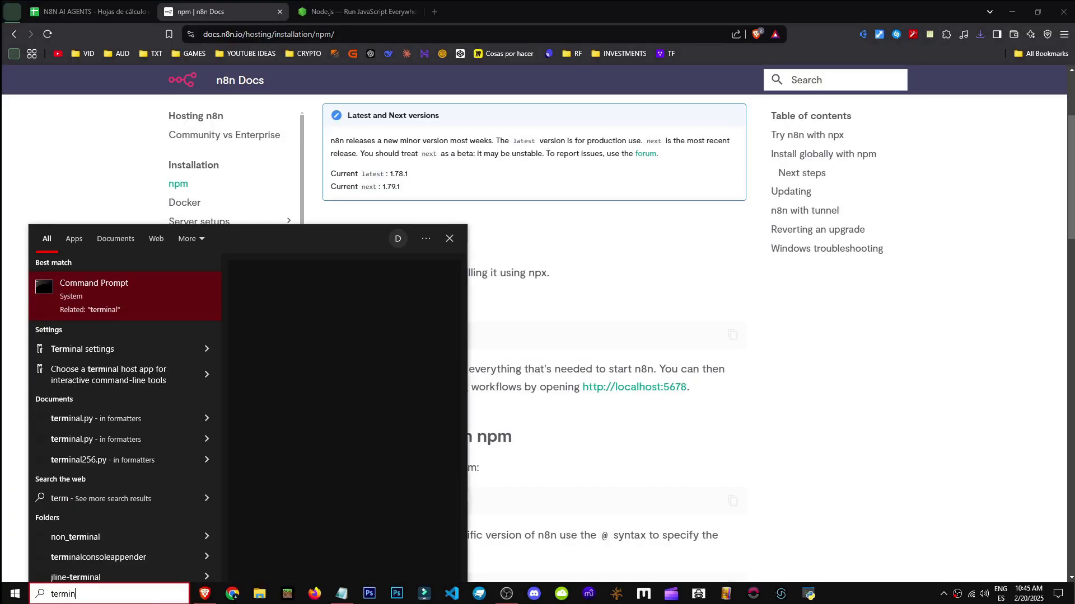
{"action": "key", "text": "Return"}
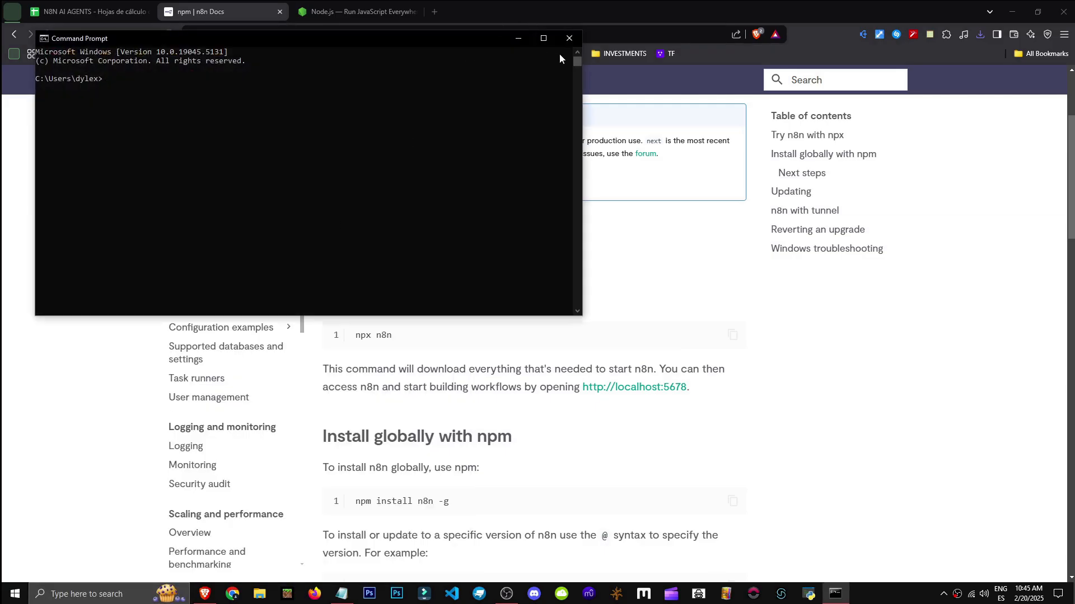
{"action": "left_click", "coordinate": [565, 43]}
{"action": "key", "text": "super+r"}
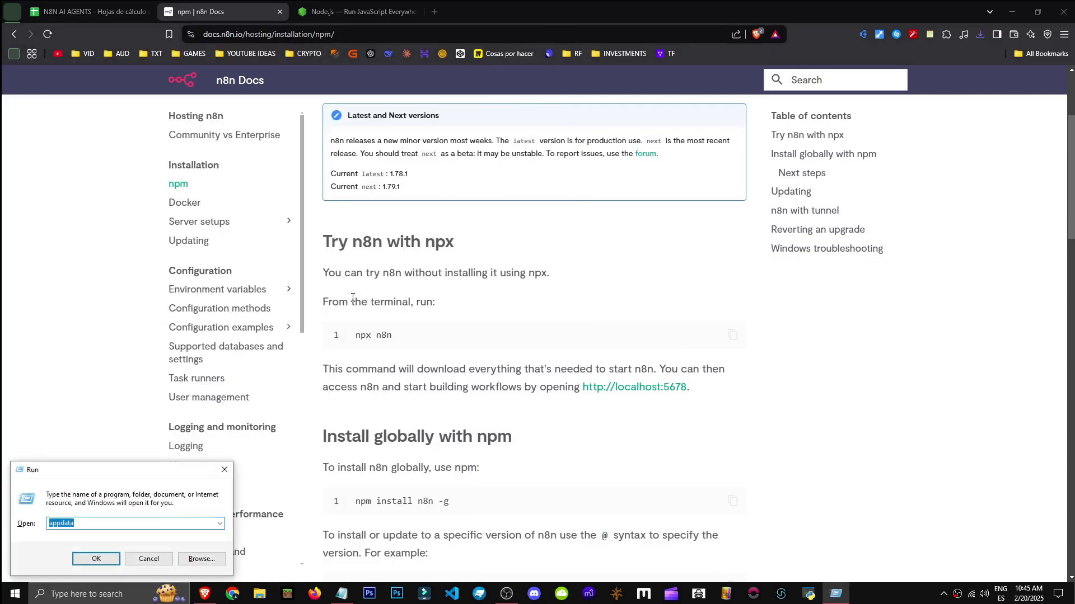
{"action": "type", "text": "cmd"}
{"action": "key", "text": "Return"}
Paste and run `npx n8n` in the console, confirming with y
{"action": "scroll", "coordinate": [535, 270], "scroll_direction": "down", "scroll_amount": 1}
{"action": "scroll", "coordinate": [462, 420], "scroll_direction": "up", "scroll_amount": 3}
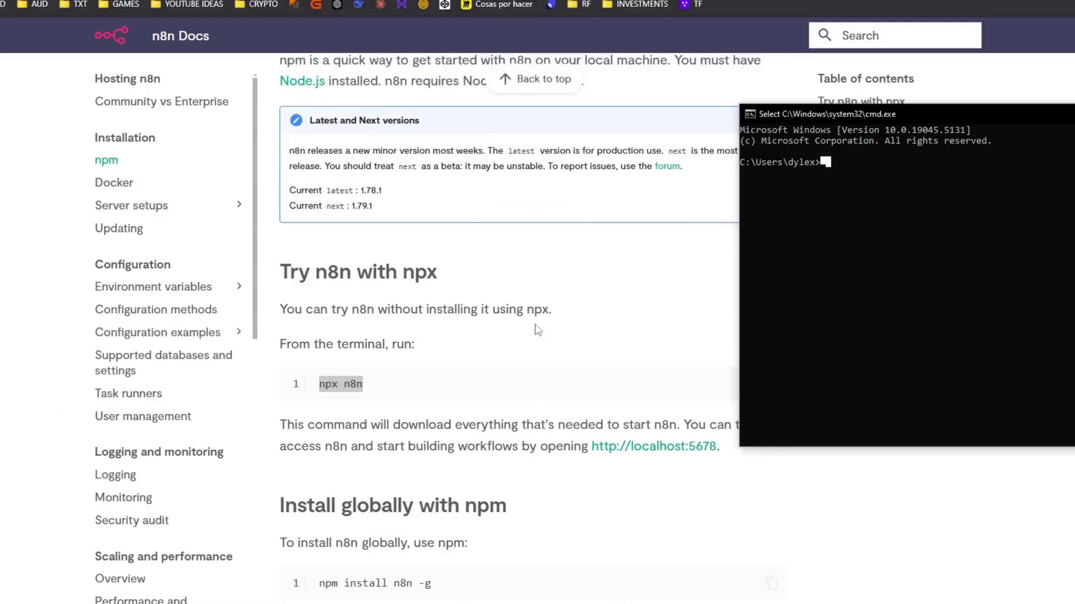
{"action": "scroll", "coordinate": [463, 420], "scroll_direction": "down", "scroll_amount": 2}
{"action": "right_click", "coordinate": [795, 201]}
{"action": "key", "text": "Return"}
{"action": "type", "text": "y"}
Copy `npm install n8n -g` from the docs and run it in the console
{"action": "left_click_drag", "start_coordinate": [370, 77], "coordinate": [934, 198]}
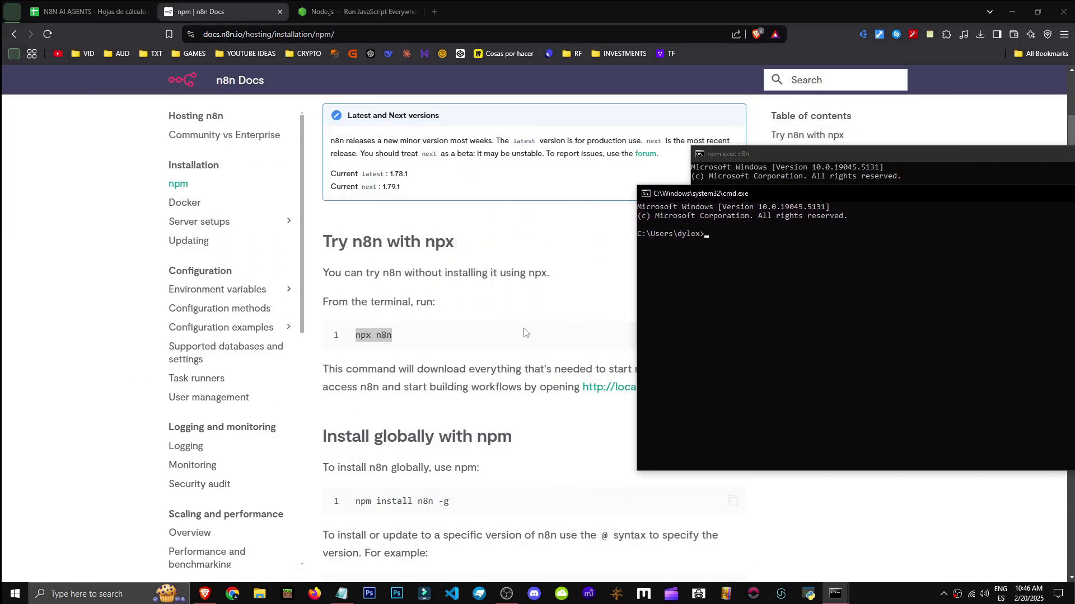
{"action": "scroll", "coordinate": [401, 353], "scroll_direction": "down", "scroll_amount": 3}
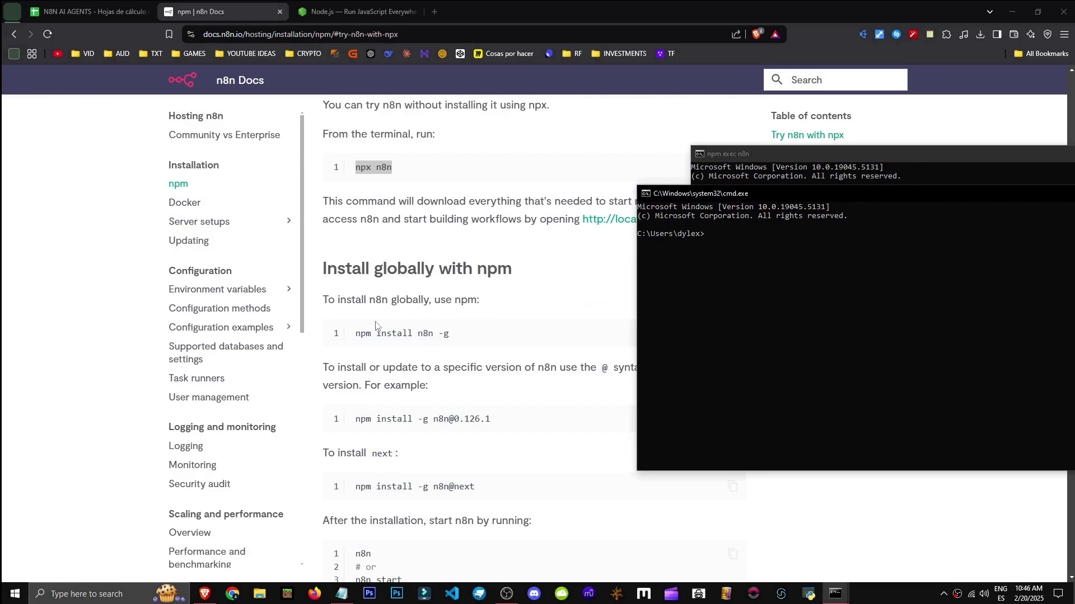
{"action": "left_click_drag", "start_coordinate": [478, 338], "coordinate": [361, 336]}
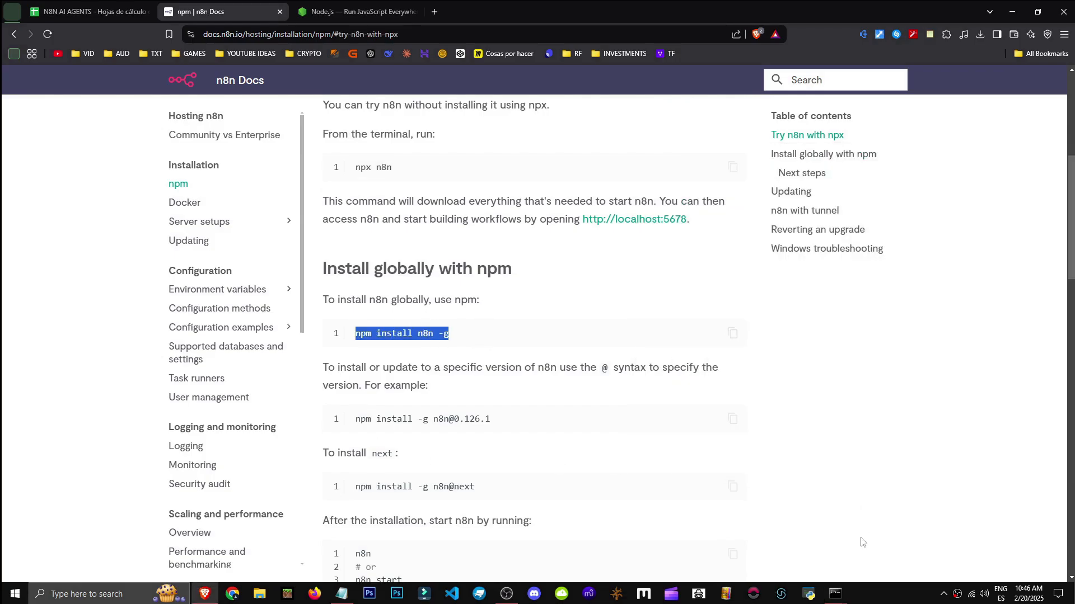
{"action": "left_click", "coordinate": [835, 594]}
{"action": "right_click", "coordinate": [759, 249]}
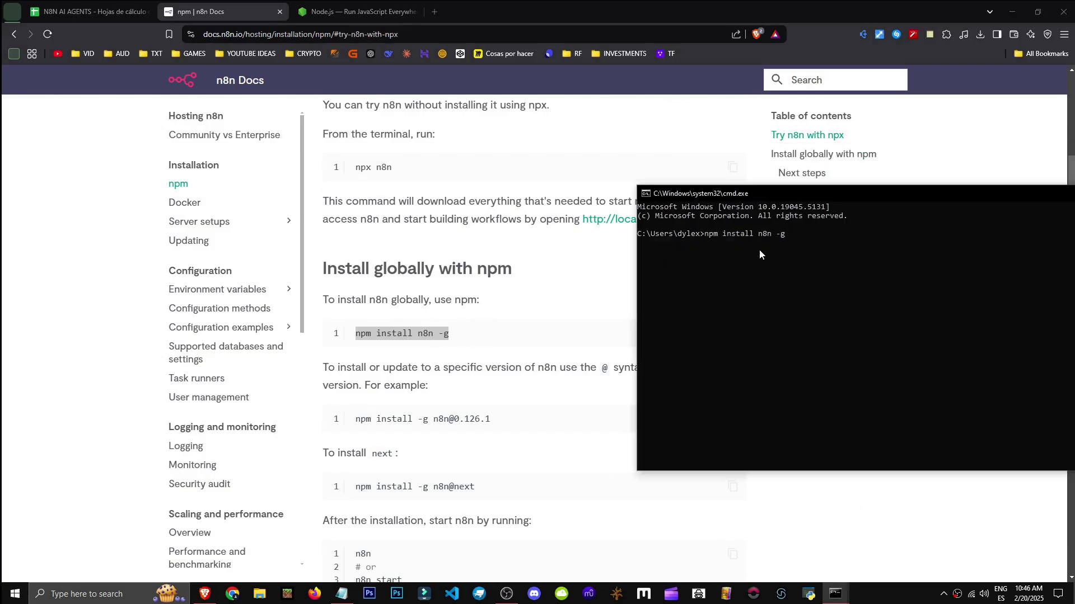
{"action": "key", "text": "Return"}
Read the docs' version-specific install and start commands
{"action": "scroll", "coordinate": [386, 314], "scroll_direction": "down", "scroll_amount": 1}
{"action": "left_click", "coordinate": [385, 314]}
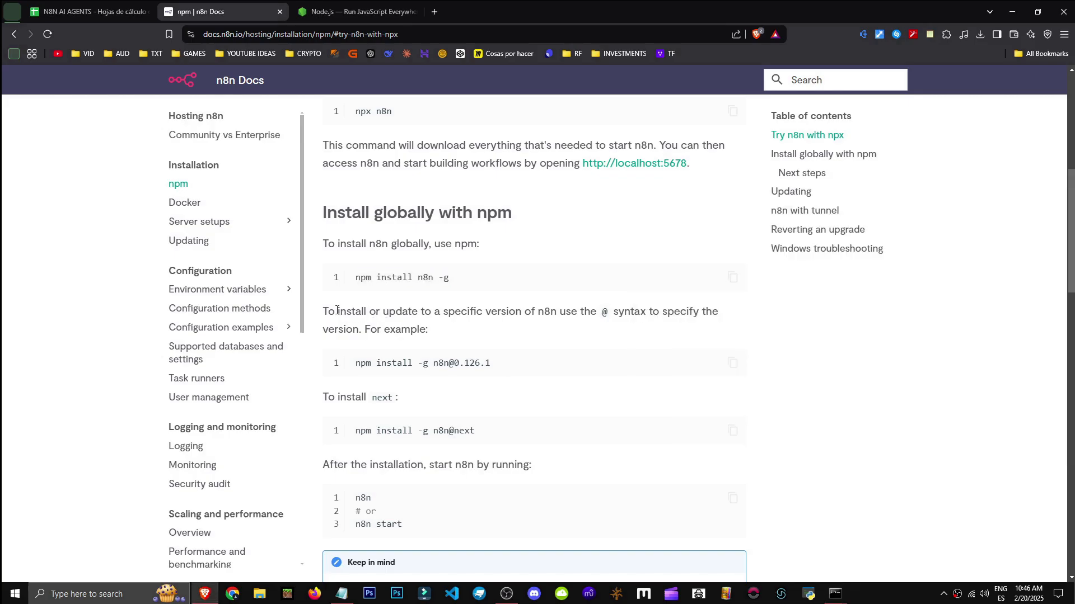
{"action": "left_click_drag", "start_coordinate": [336, 312], "coordinate": [511, 326]}
{"action": "left_click", "coordinate": [608, 327]}
{"action": "left_click_drag", "start_coordinate": [352, 363], "coordinate": [543, 363]}
{"action": "scroll", "coordinate": [361, 333], "scroll_direction": "down", "scroll_amount": 1}
{"action": "left_click", "coordinate": [361, 332]}
{"action": "scroll", "coordinate": [361, 333], "scroll_direction": "down", "scroll_amount": 1}
{"action": "left_click_drag", "start_coordinate": [336, 341], "coordinate": [399, 341]}
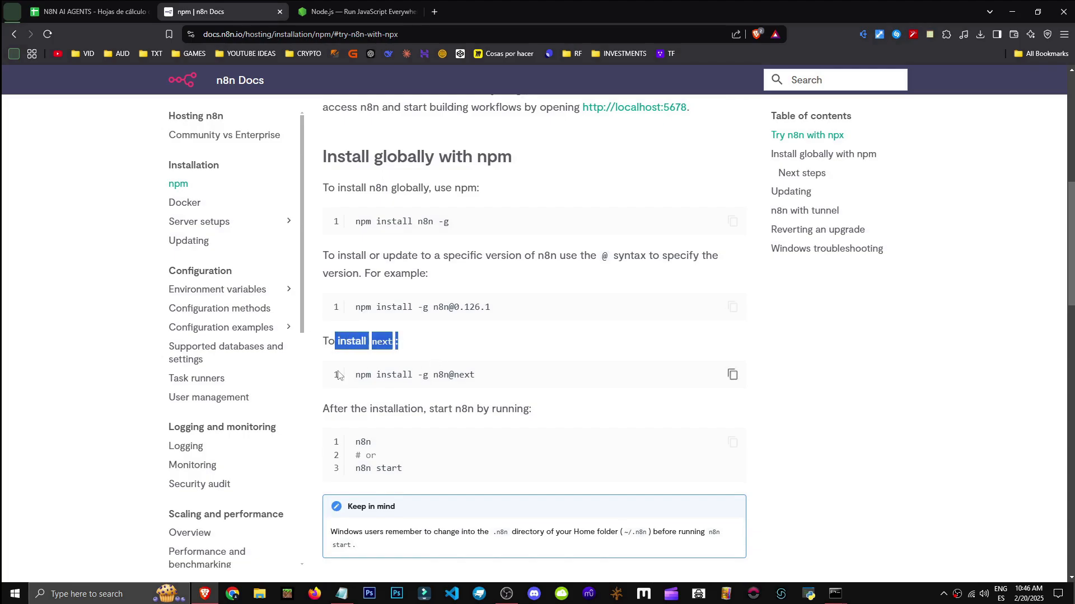
{"action": "left_click_drag", "start_coordinate": [502, 377], "coordinate": [350, 377]}
{"action": "scroll", "coordinate": [356, 348], "scroll_direction": "down", "scroll_amount": 3}
From the running n8n console, open localhost:5678 in the browser with o
{"action": "left_click", "coordinate": [835, 597]}
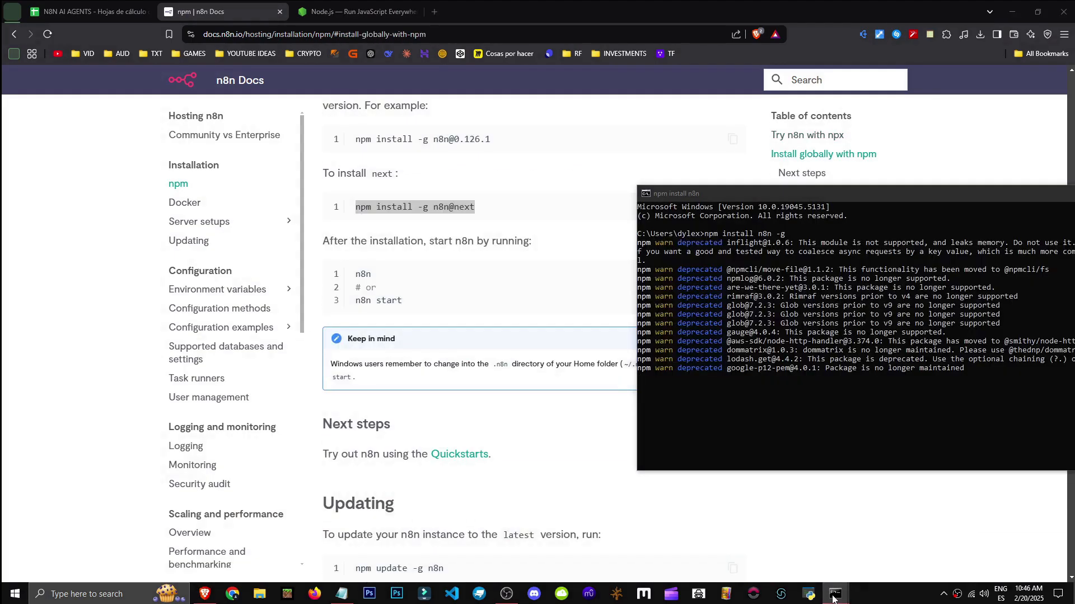
{"action": "left_click", "coordinate": [786, 551]}
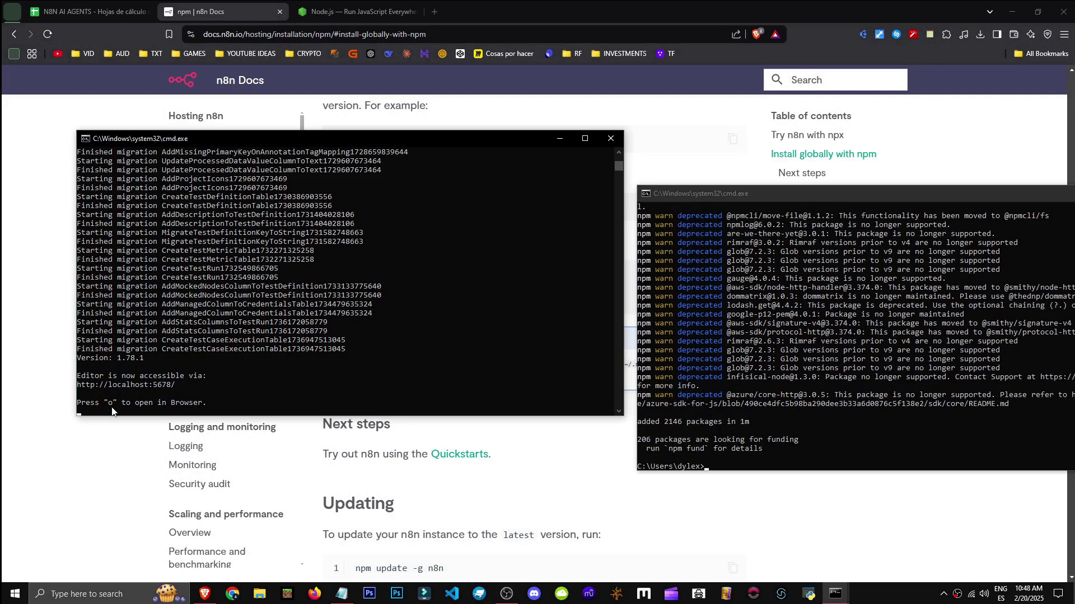
{"action": "left_click", "coordinate": [113, 412]}
{"action": "key", "text": "o"}
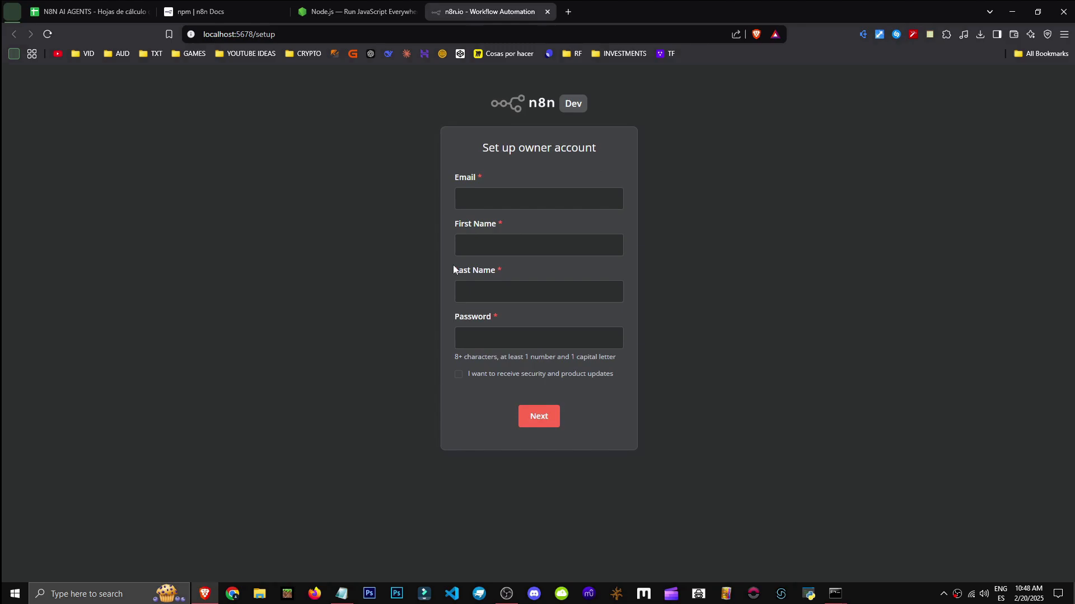
Run the suggested `npm fund` command in the install console
{"action": "left_click", "coordinate": [233, 34]}
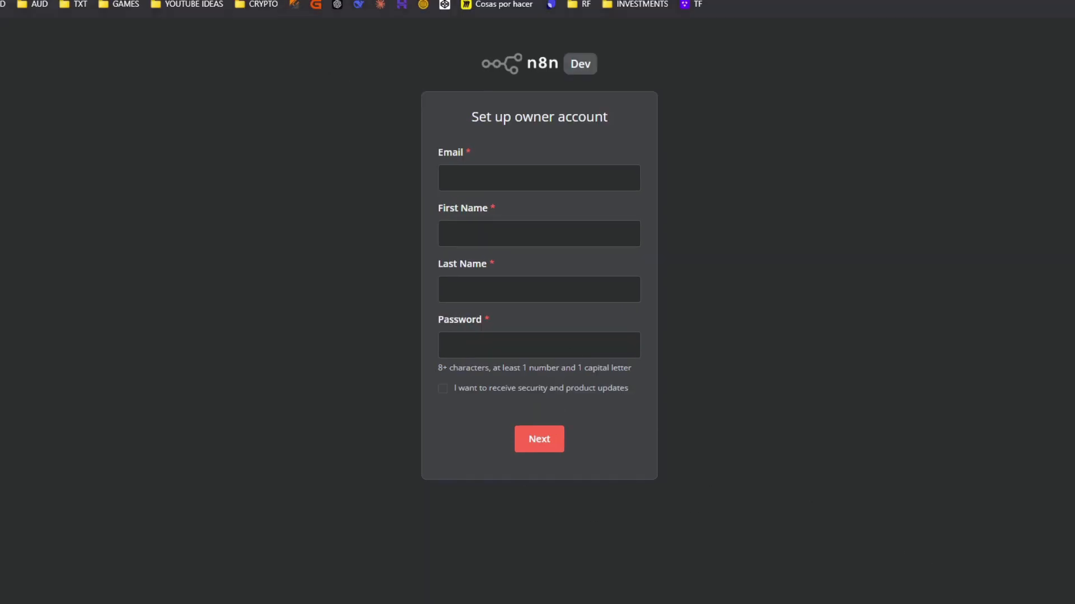
{"action": "left_click", "coordinate": [979, 577]}
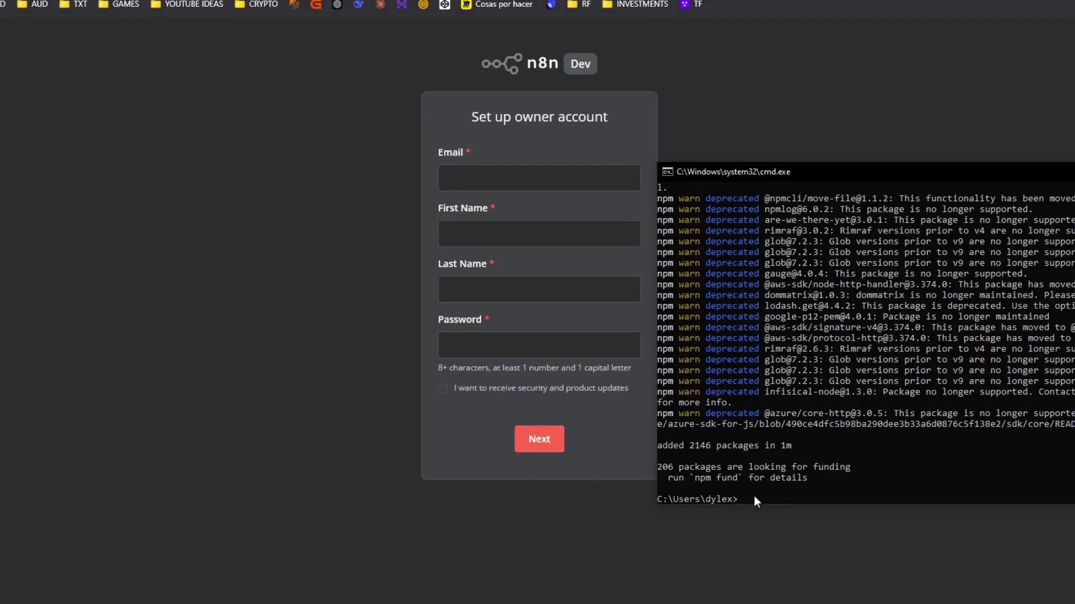
{"action": "left_click", "coordinate": [718, 466]}
{"action": "right_click", "coordinate": [764, 509]}
{"action": "key", "text": "Return"}
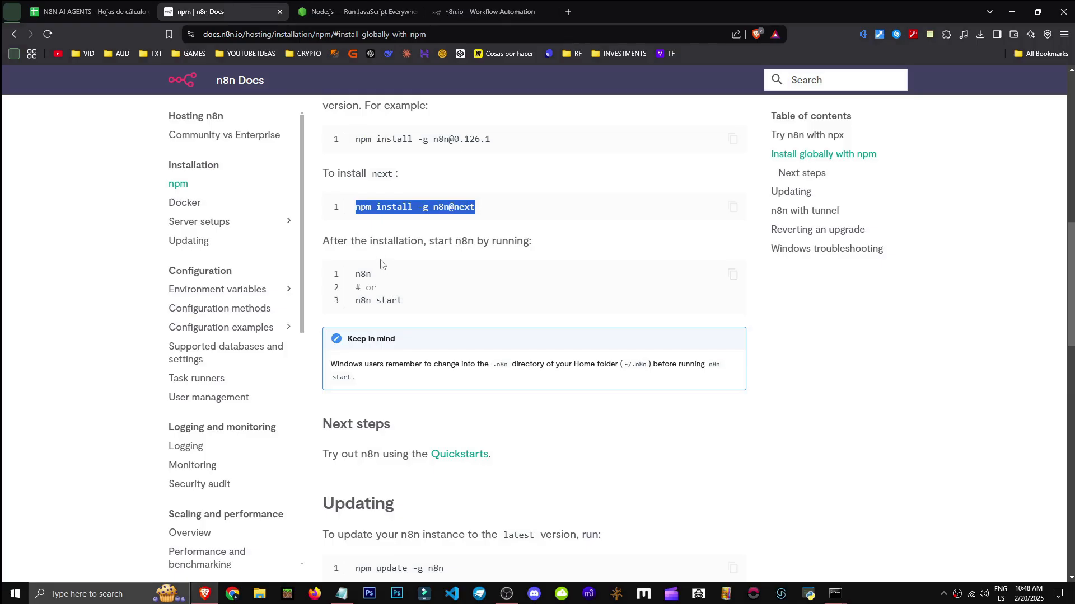
Run `n8n` again, note the port 5678 already-in-use error, and return to the browser
{"action": "double_click", "coordinate": [363, 274]}
{"action": "key", "text": "super+c"}
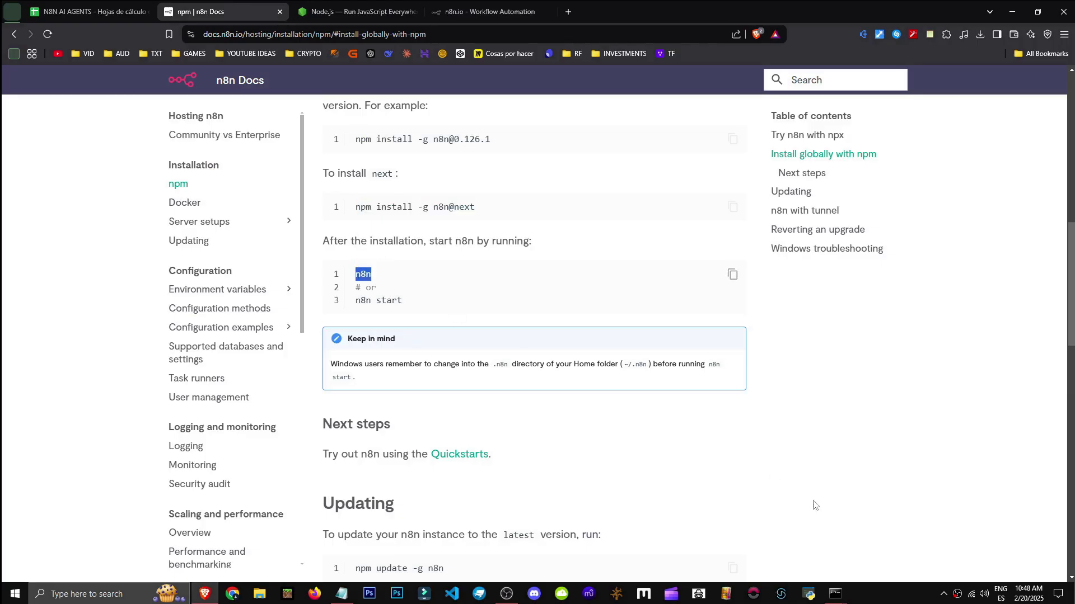
{"action": "mouse_move", "coordinate": [836, 593]}
{"action": "left_click", "coordinate": [885, 556]}
{"action": "right_click", "coordinate": [729, 469]}
{"action": "key", "text": "Return"}
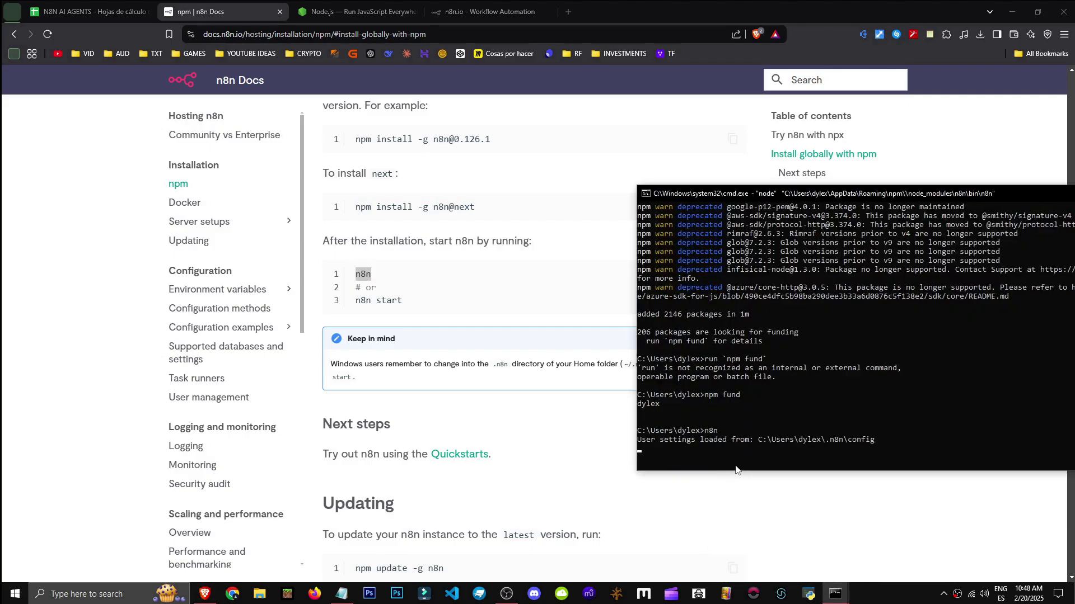
{"action": "left_click_drag", "start_coordinate": [647, 450], "coordinate": [1023, 456]}
{"action": "left_click", "coordinate": [498, 9]}
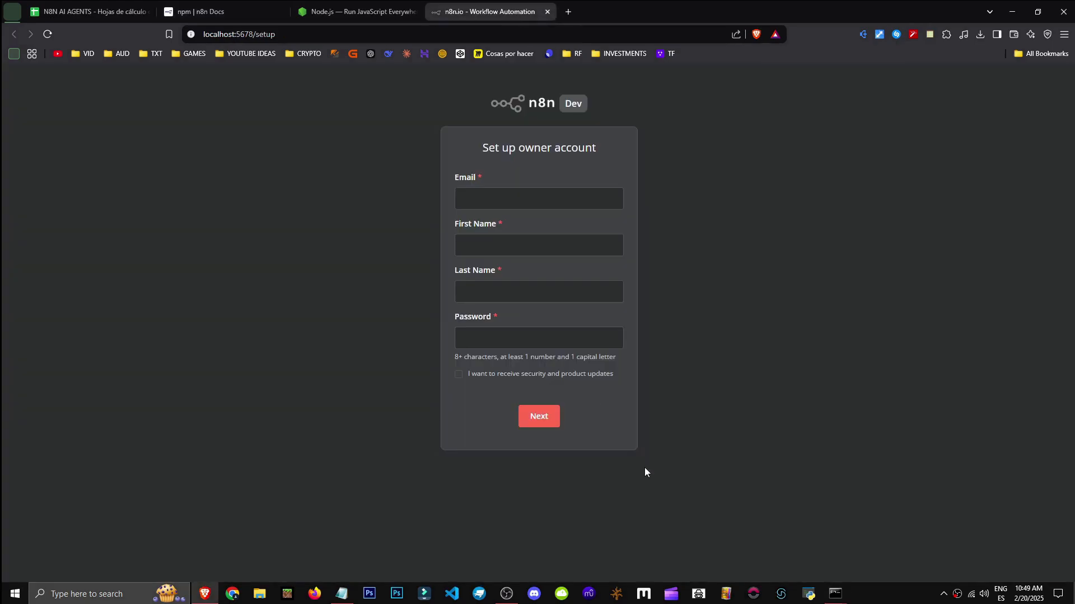
{"action": "right_click", "coordinate": [844, 602]}
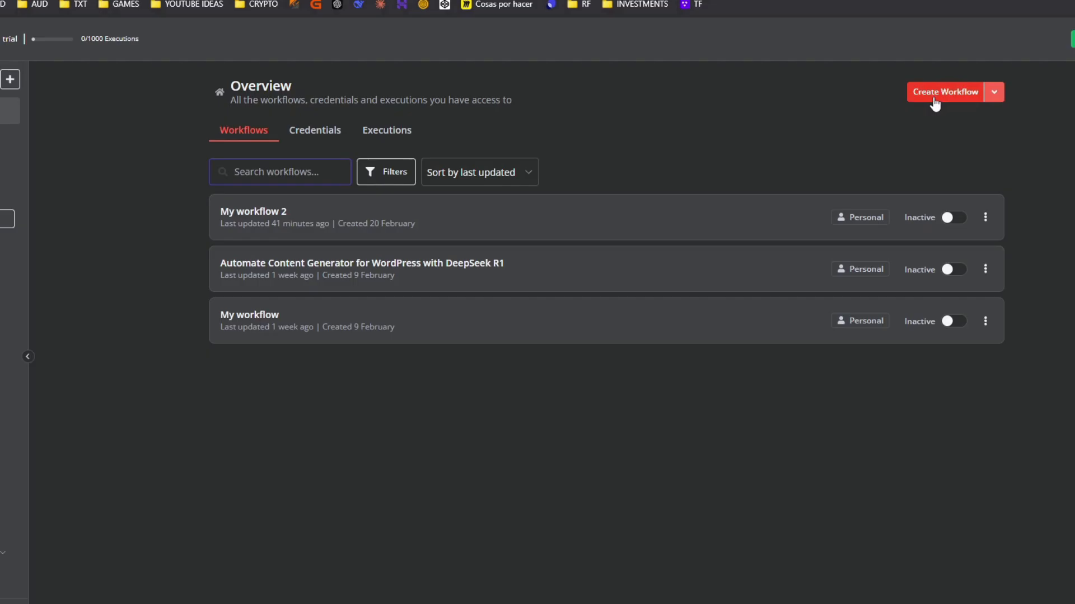
Create My workflow 3 starting with a When chat message received trigger, closing its details and chat panel
{"action": "left_click", "coordinate": [869, 129]}
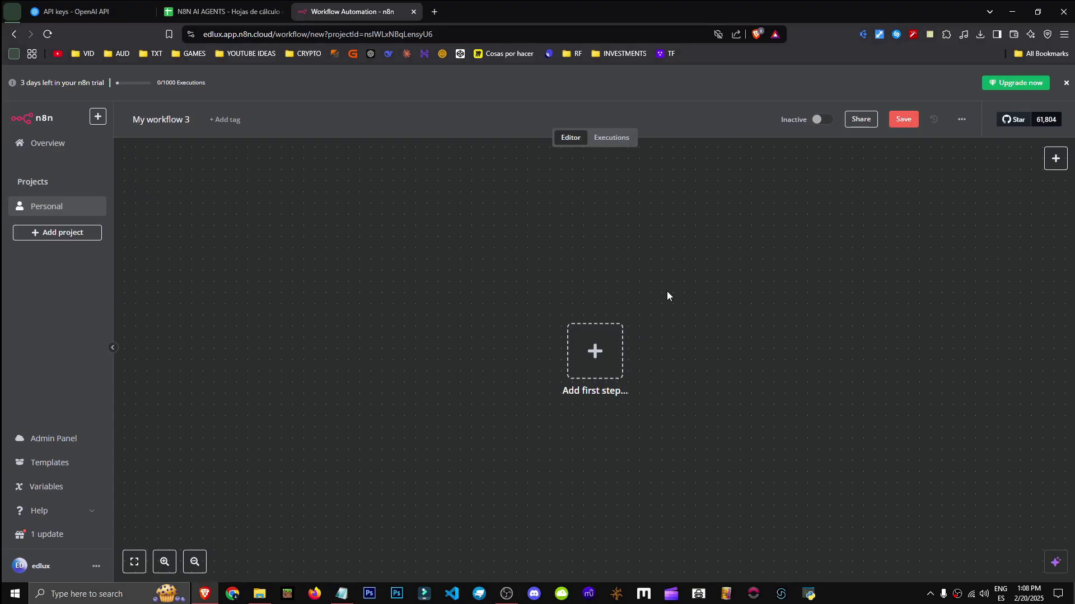
{"action": "left_click", "coordinate": [603, 354]}
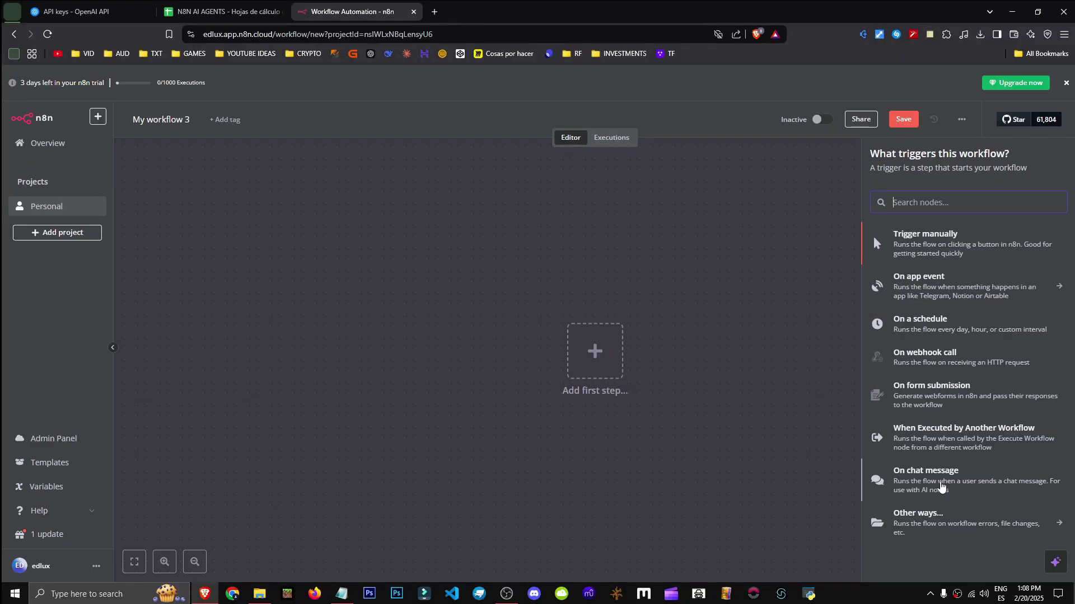
{"action": "left_click", "coordinate": [940, 483]}
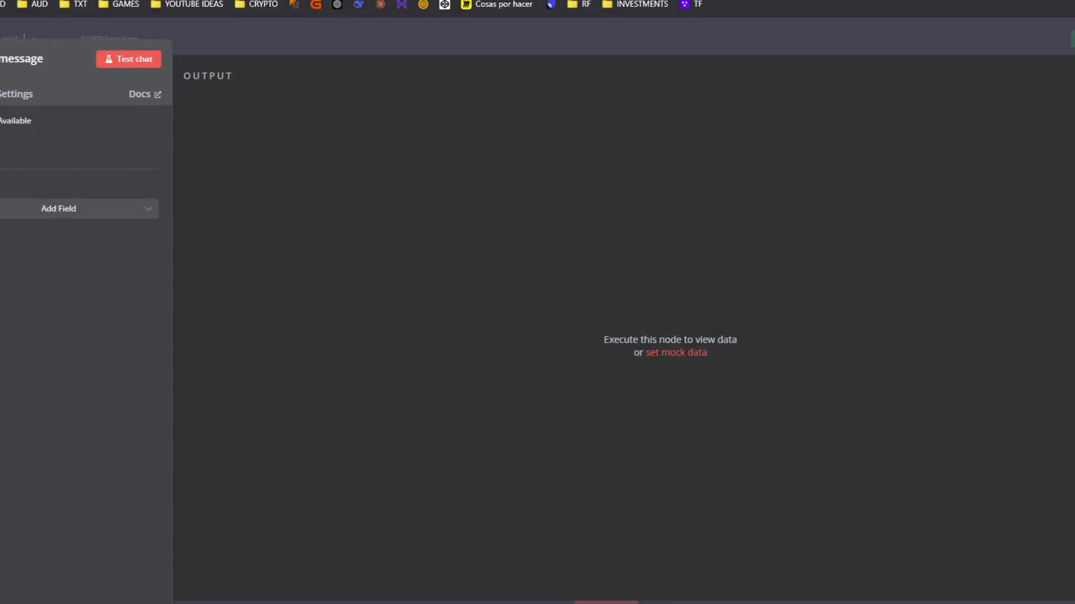
{"action": "key", "text": "Escape"}
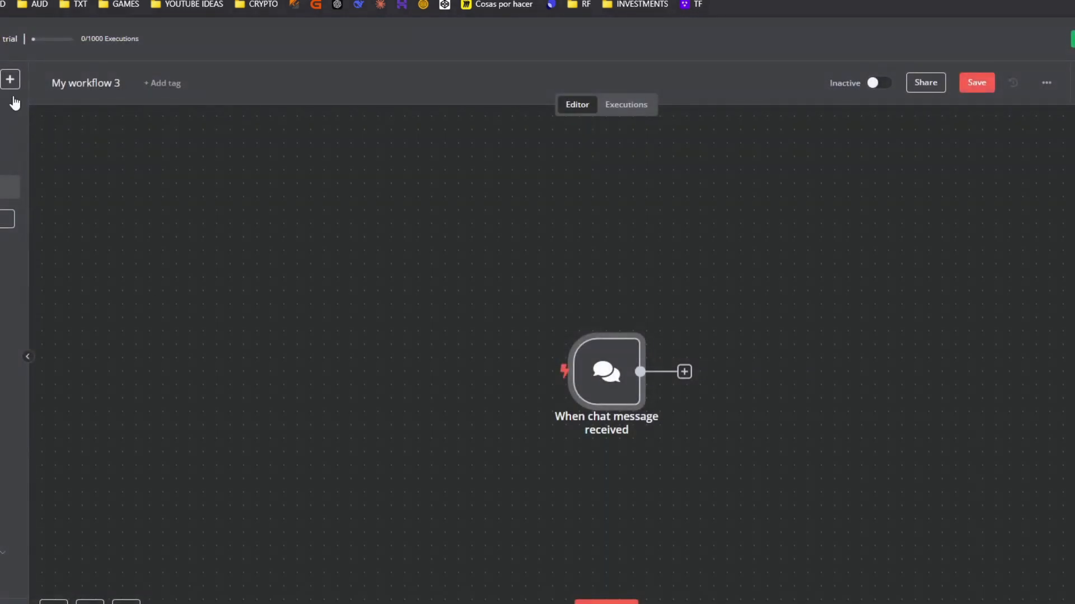
{"action": "left_click", "coordinate": [605, 603]}
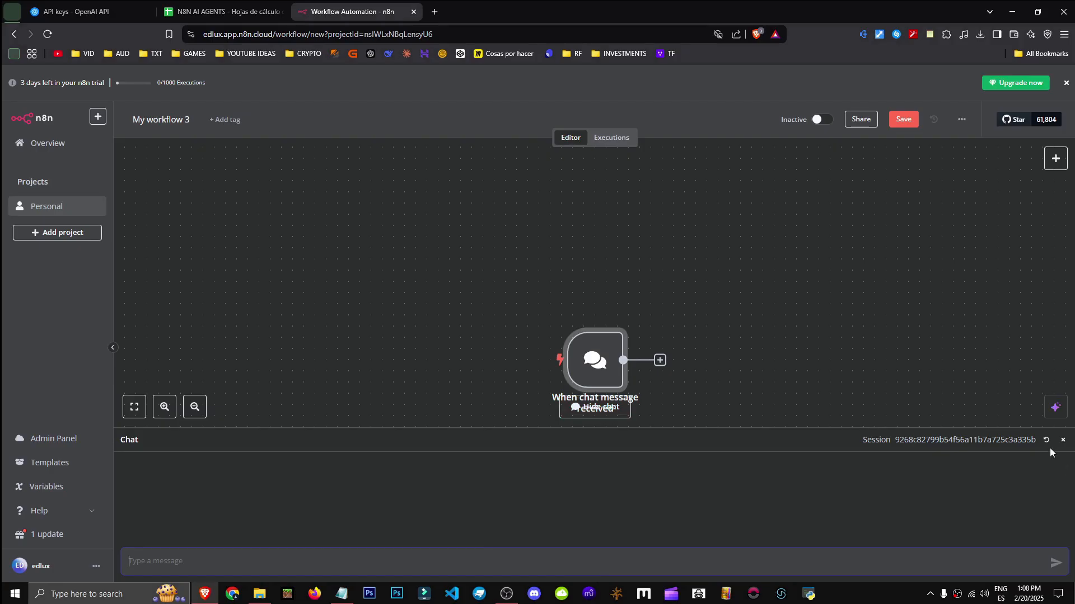
{"action": "left_click", "coordinate": [1063, 440]}
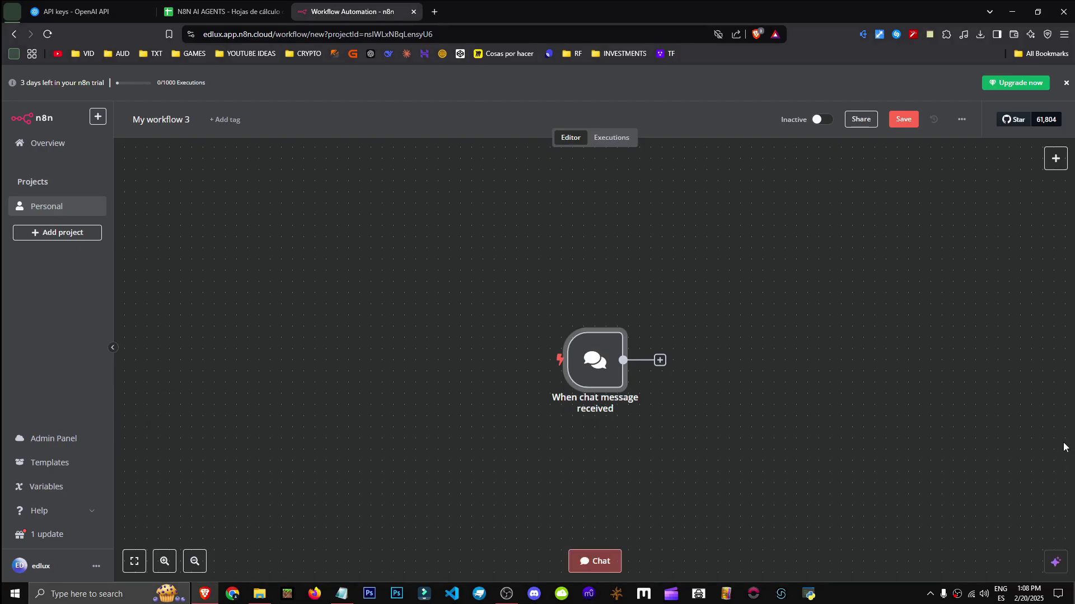
{"action": "left_click_drag", "start_coordinate": [880, 441], "coordinate": [707, 386]}
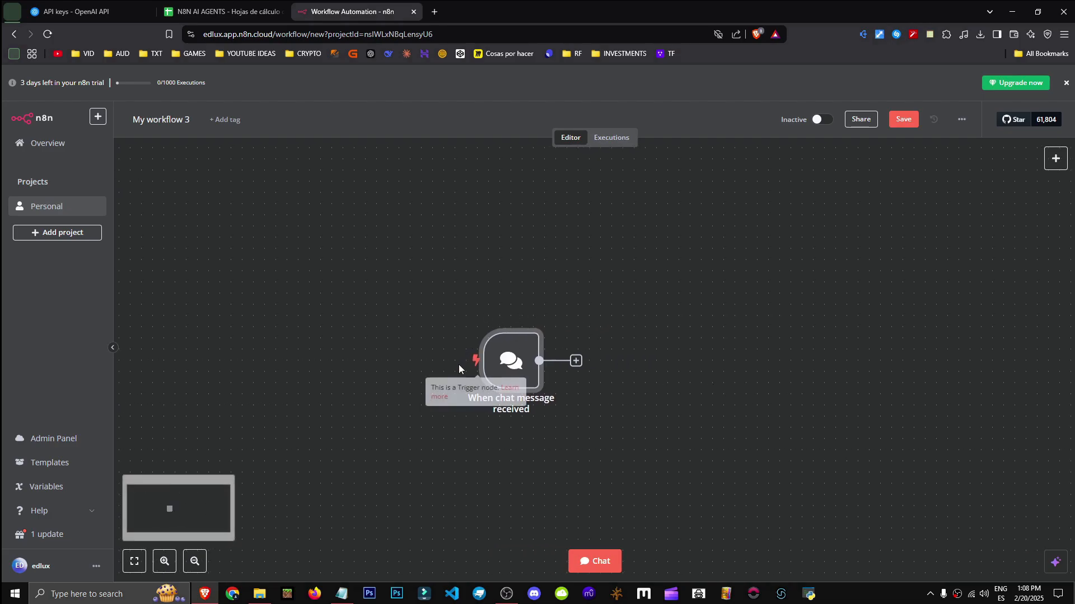
Add an AI Agent (Tools Agent) after the chat trigger and attach an OpenAI Chat Model
{"action": "left_click", "coordinate": [576, 361]}
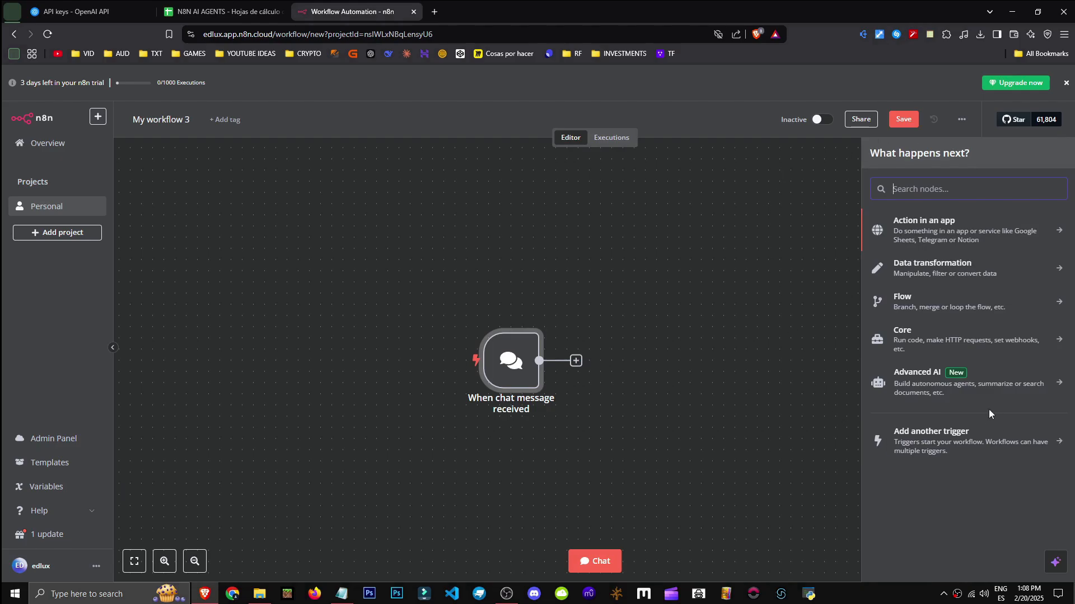
{"action": "left_click", "coordinate": [945, 393]}
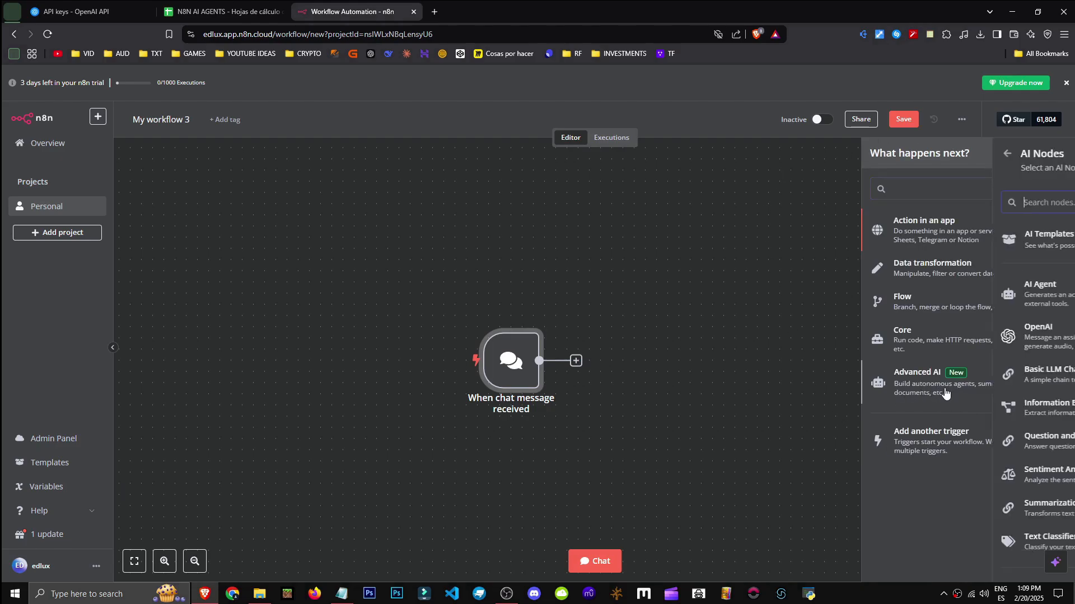
{"action": "left_click", "coordinate": [1007, 306]}
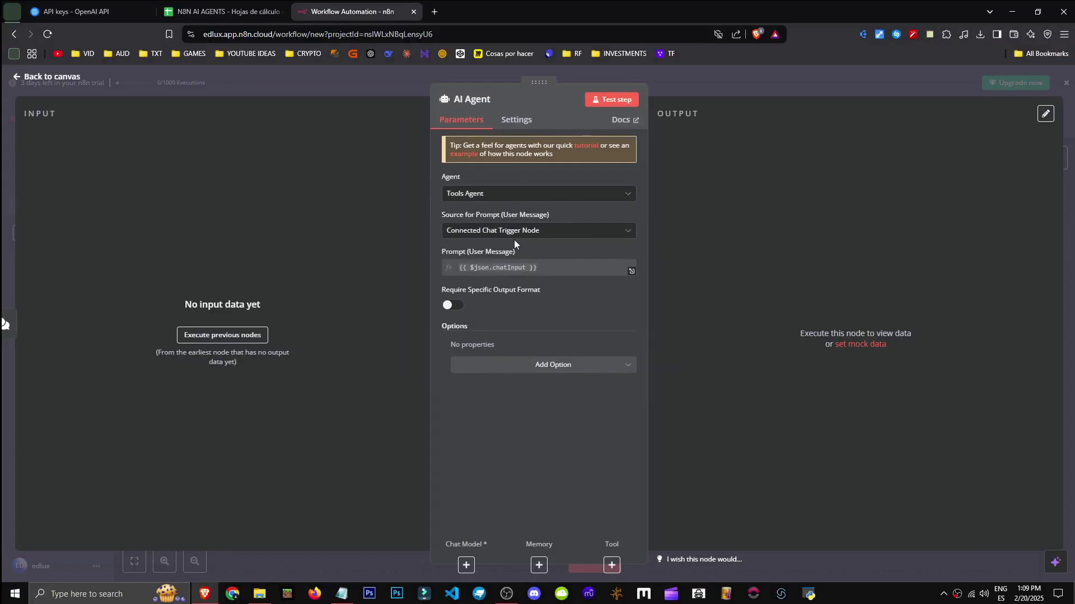
{"action": "left_click", "coordinate": [515, 196]}
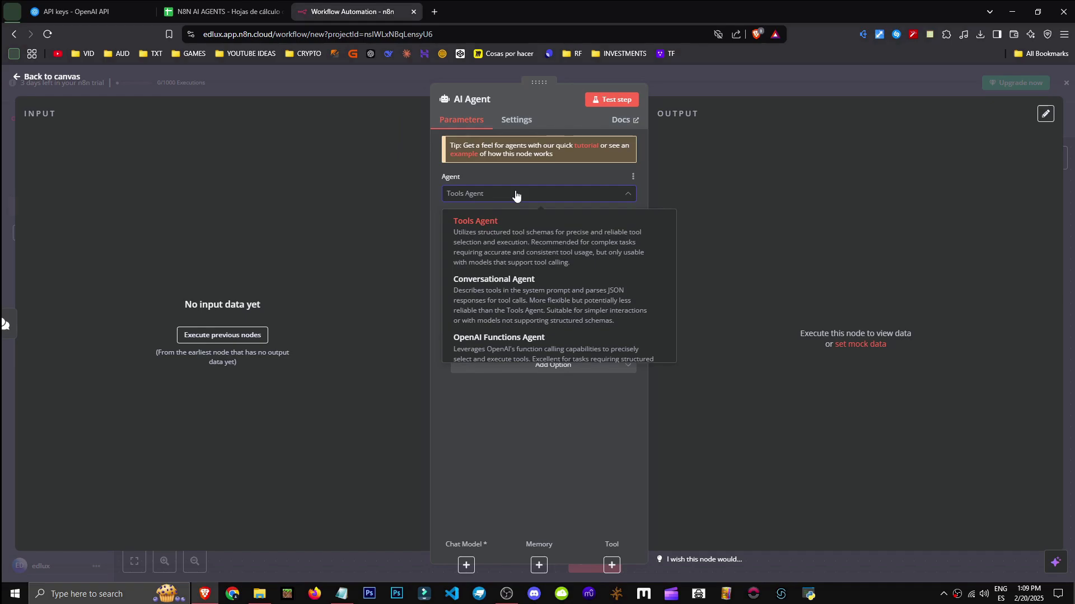
{"action": "scroll", "coordinate": [560, 313], "scroll_direction": "down", "scroll_amount": 3}
{"action": "left_click", "coordinate": [412, 243]}
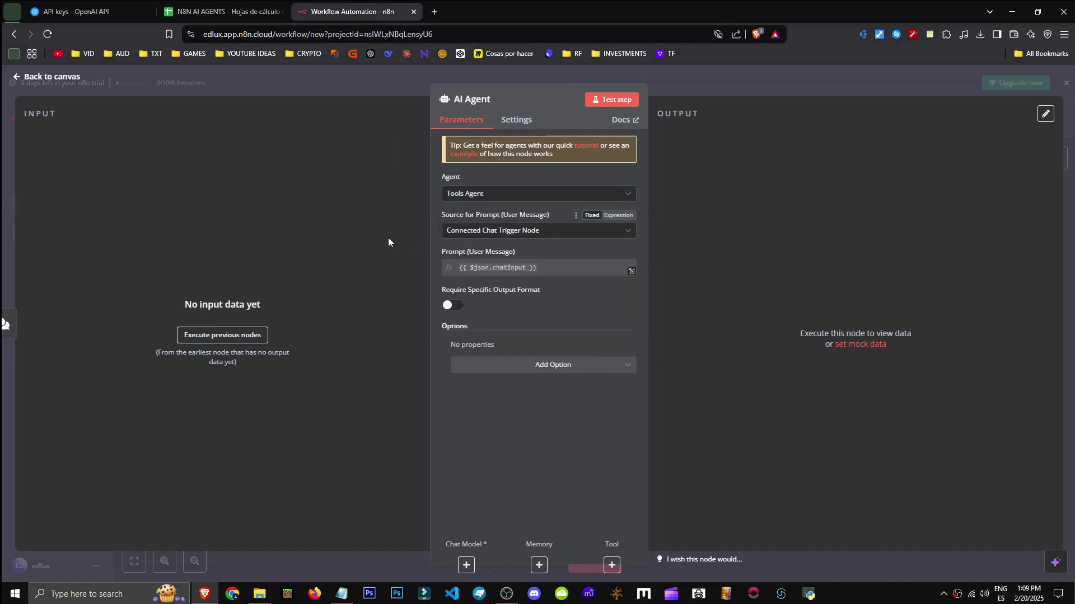
{"action": "key", "text": "Escape"}
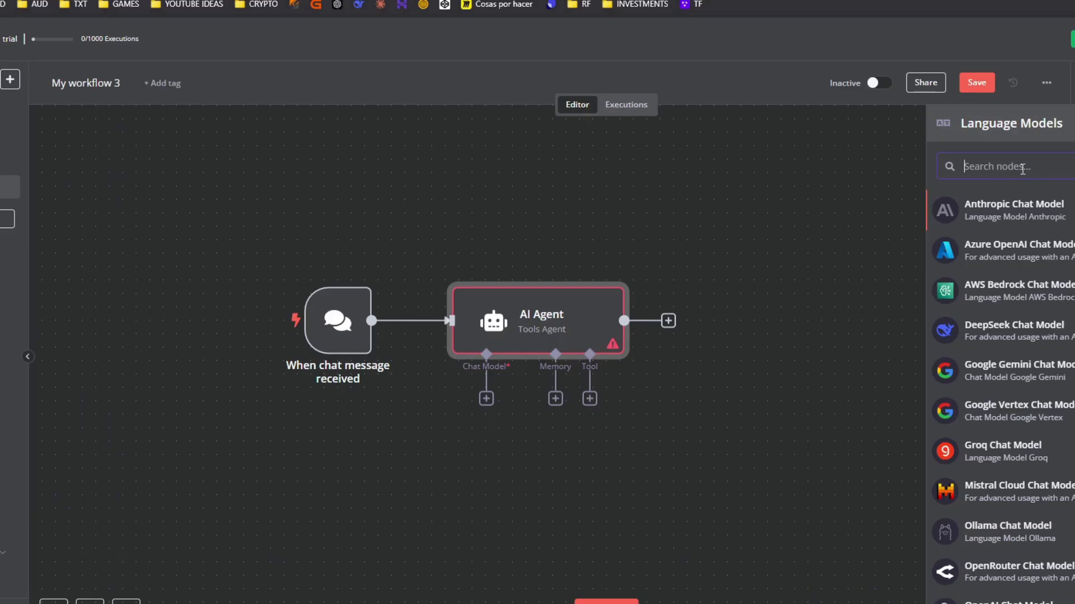
{"action": "type", "text": "open"}
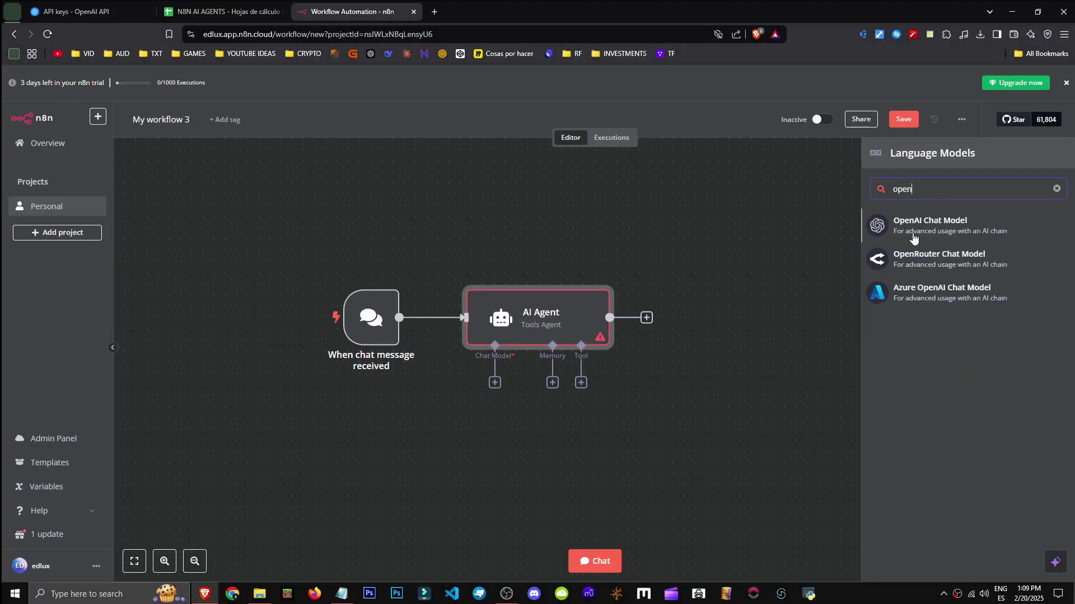
{"action": "left_click", "coordinate": [914, 235]}
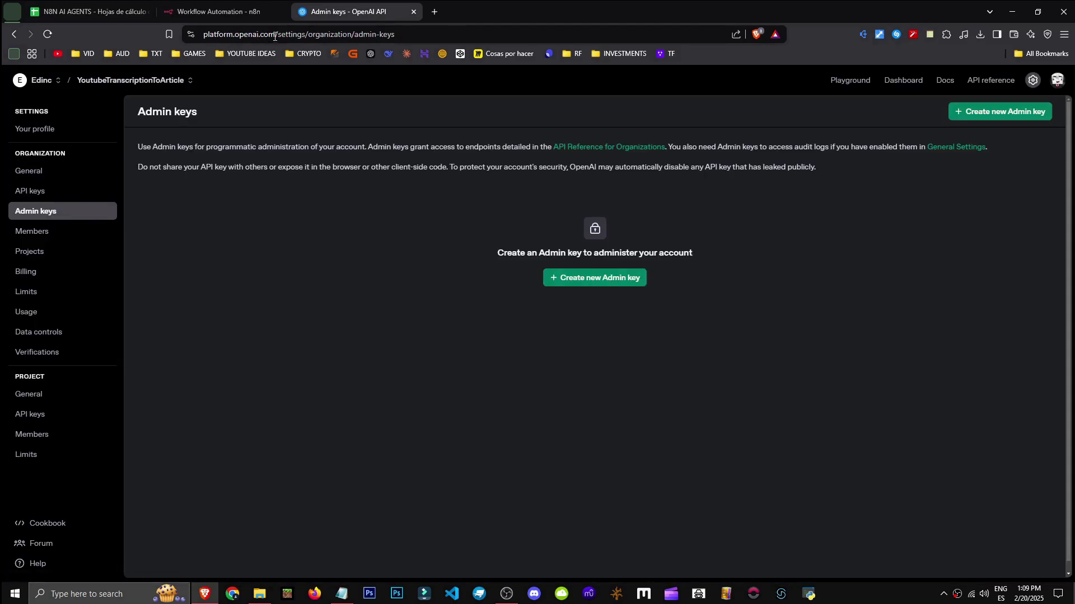
{"action": "left_click_drag", "start_coordinate": [274, 37], "coordinate": [175, 45]}
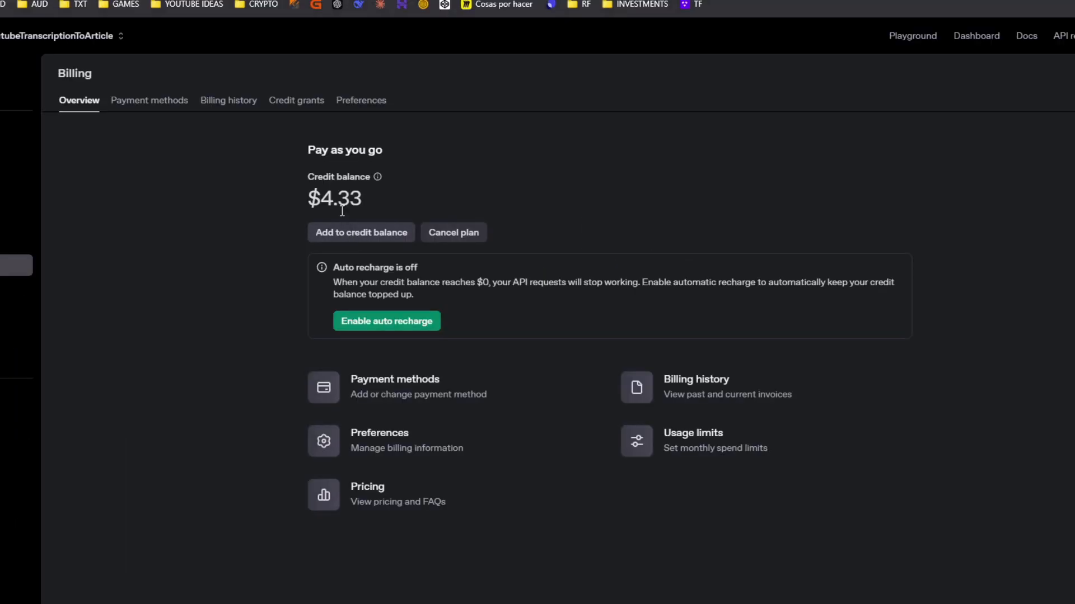
{"action": "left_click_drag", "start_coordinate": [318, 193], "coordinate": [377, 192]}
{"action": "left_click", "coordinate": [402, 195]}
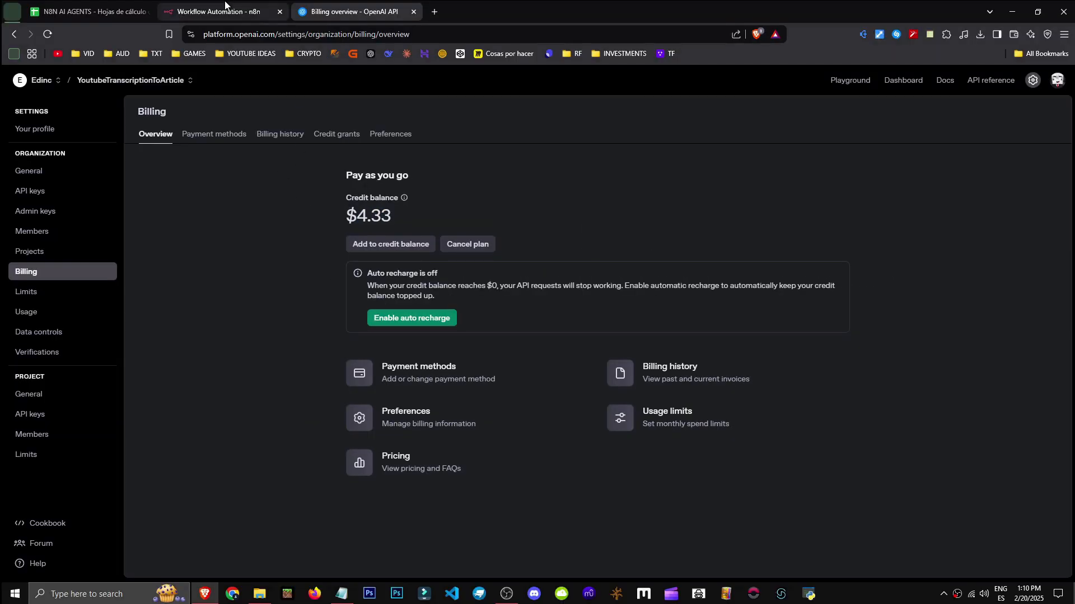
{"action": "left_click", "coordinate": [218, 11]}
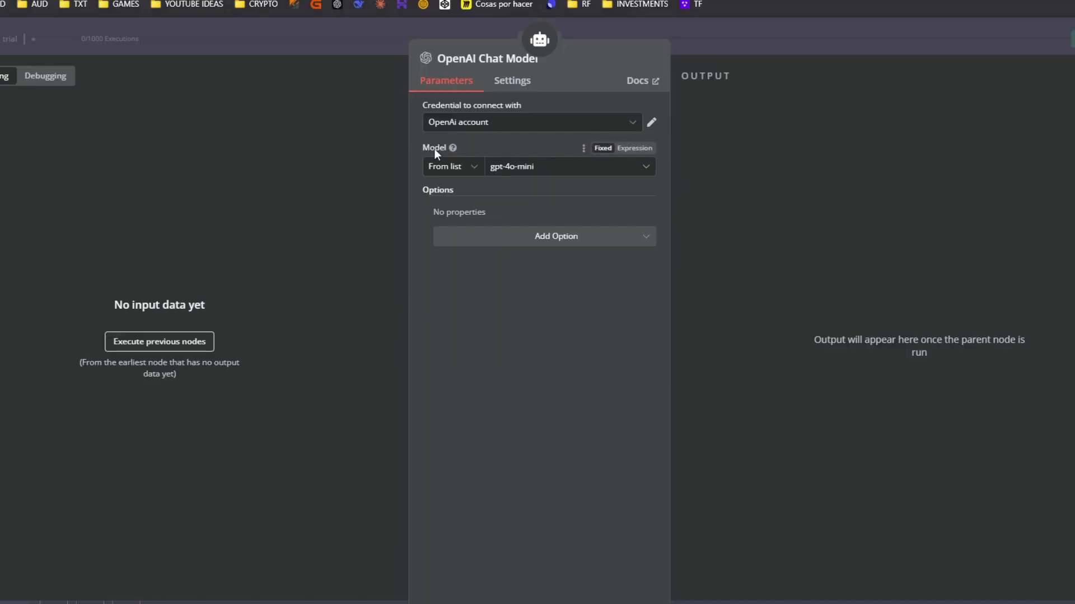
Review the other OpenAI models, give the agent Window Buffer Memory, and list its available tools
{"action": "left_click", "coordinate": [561, 171]}
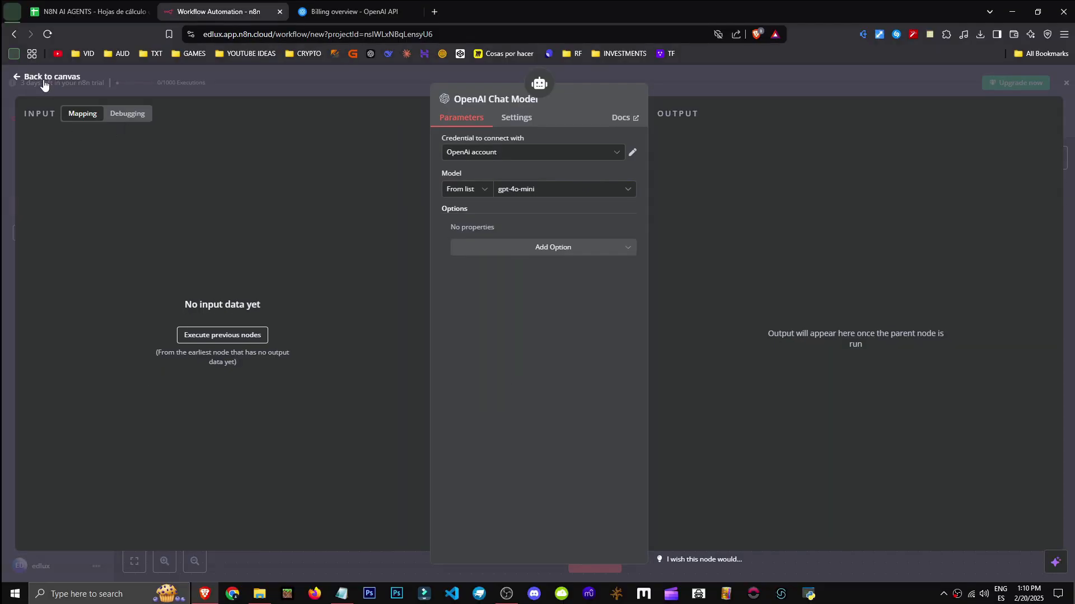
{"action": "left_click", "coordinate": [44, 78]}
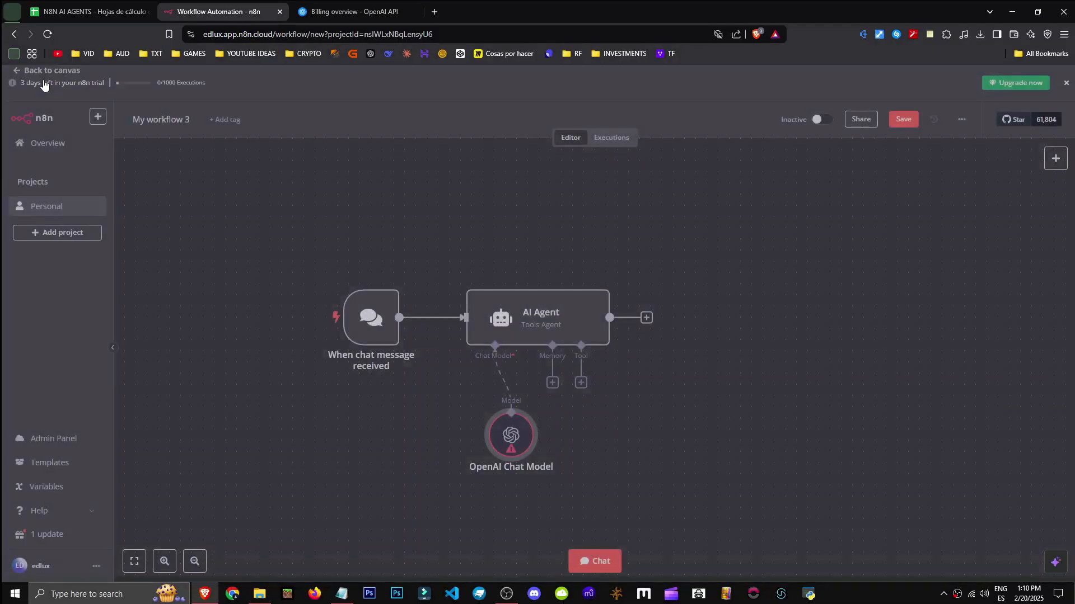
{"action": "left_click", "coordinate": [553, 383]}
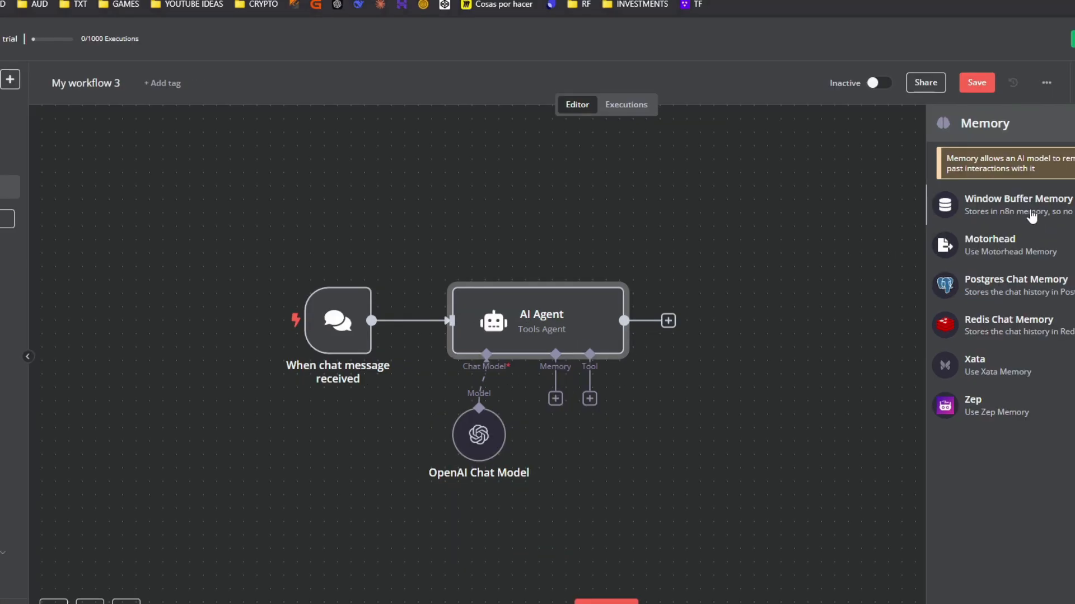
{"action": "left_click", "coordinate": [1029, 215]}
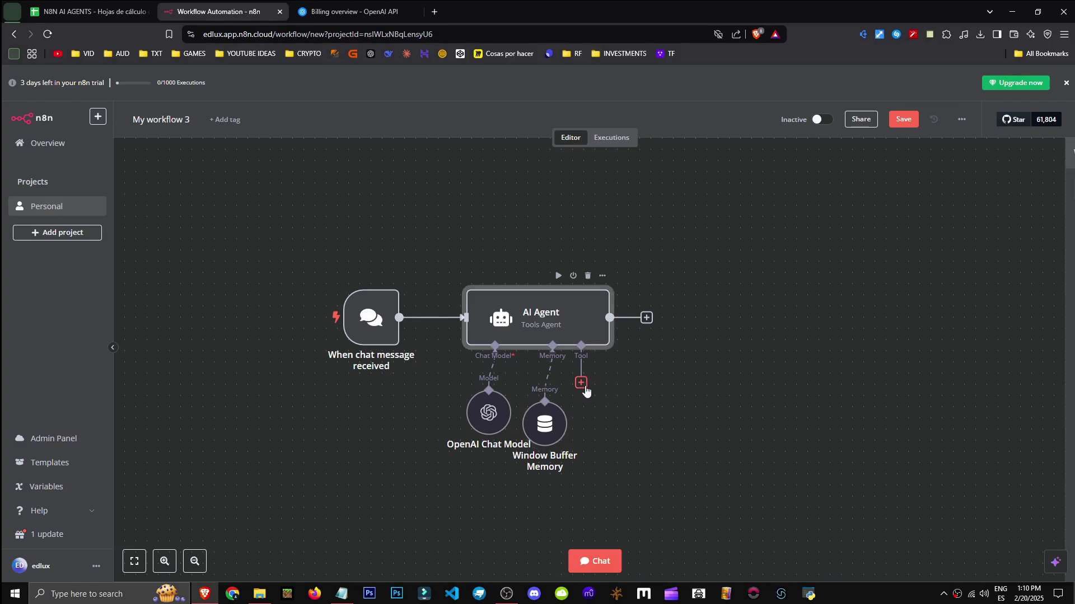
{"action": "left_click", "coordinate": [582, 383]}
{"action": "scroll", "coordinate": [924, 370], "scroll_direction": "down", "scroll_amount": 7}
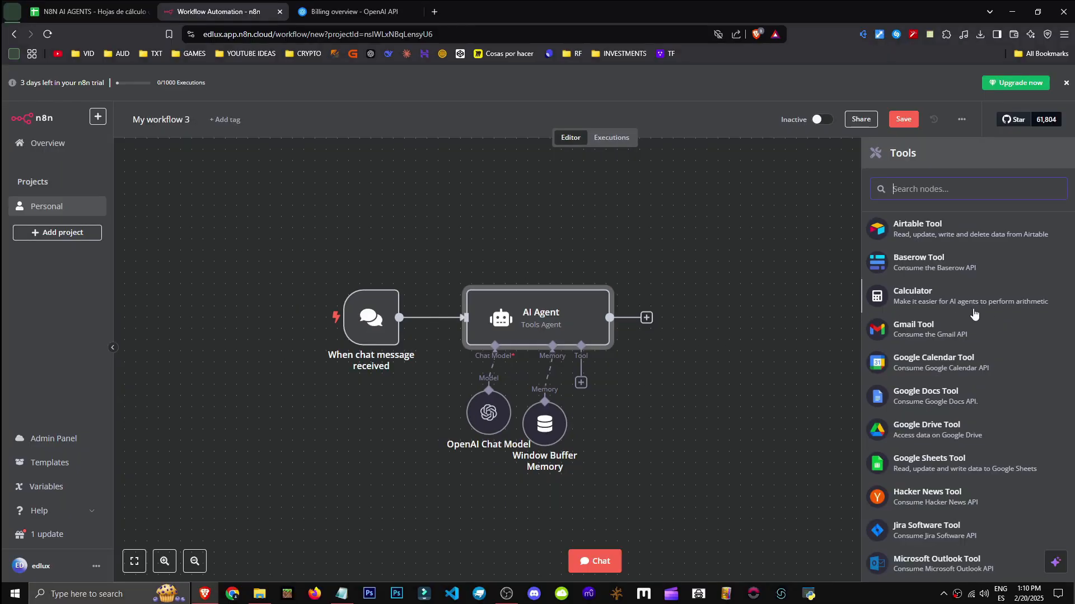
Add a Calculator tool to the AI Agent
{"action": "scroll", "coordinate": [973, 314], "scroll_direction": "down", "scroll_amount": 6}
{"action": "scroll", "coordinate": [951, 511], "scroll_direction": "up", "scroll_amount": 8}
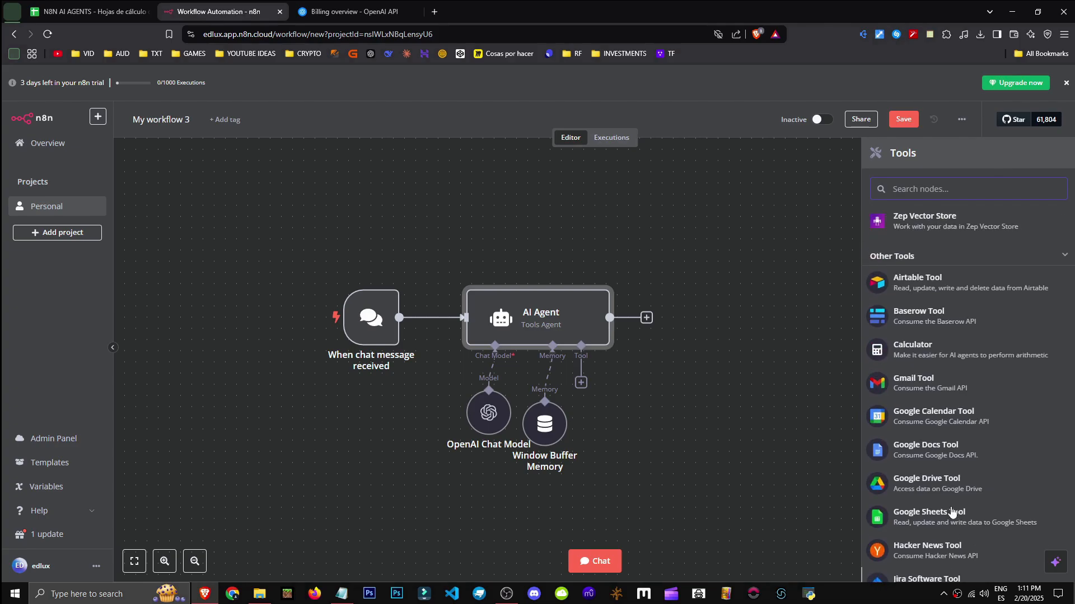
{"action": "left_click", "coordinate": [963, 361]}
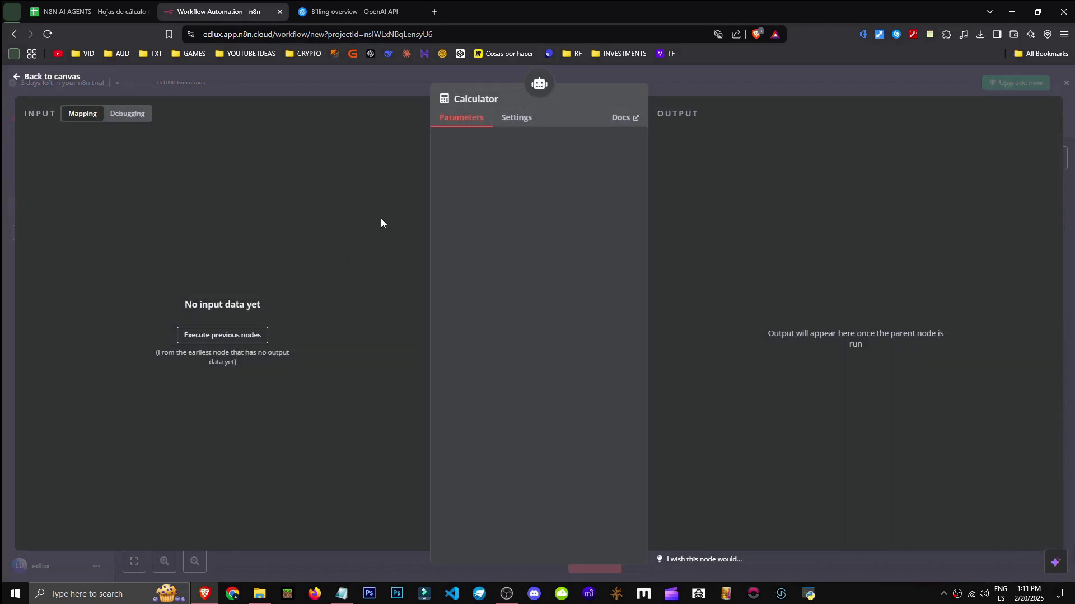
{"action": "left_click", "coordinate": [512, 121]}
{"action": "left_click", "coordinate": [49, 77]}
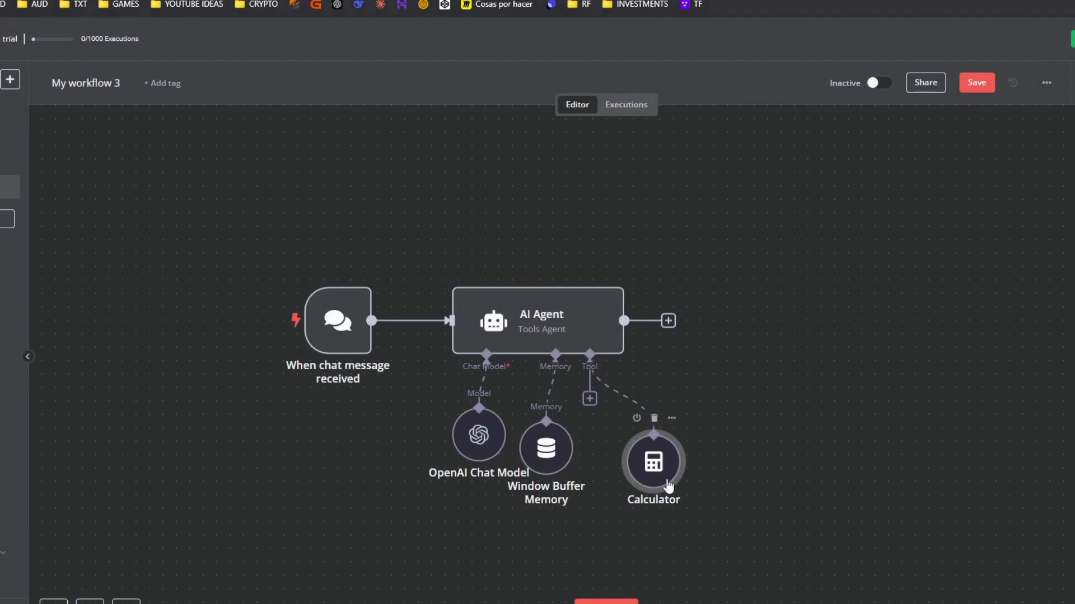
Line up the Calculator and Window Buffer Memory nodes beneath the AI Agent
{"action": "left_click_drag", "start_coordinate": [668, 484], "coordinate": [642, 471]}
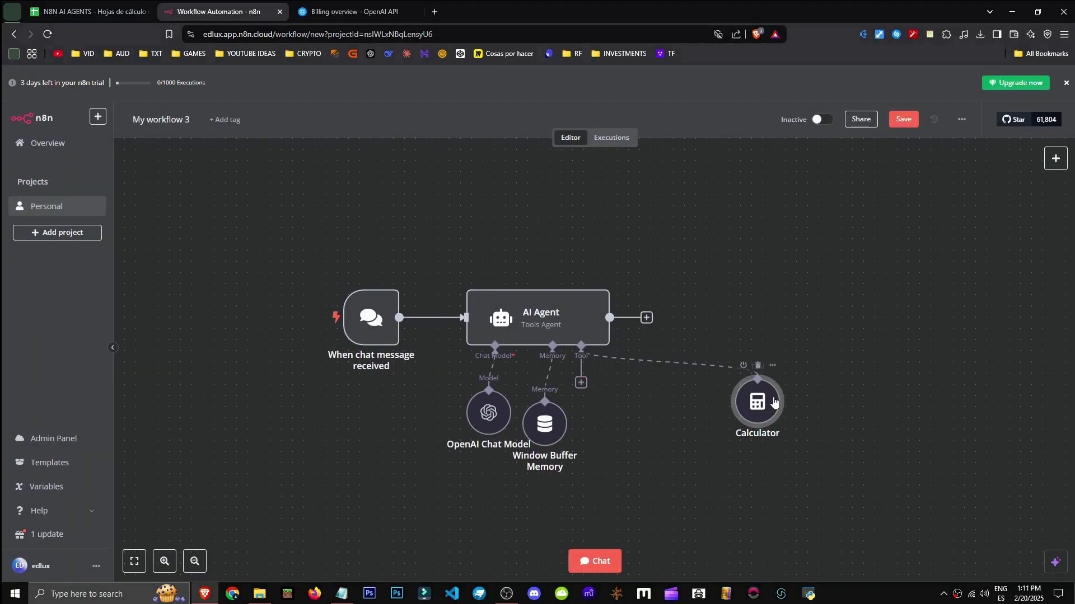
{"action": "left_click_drag", "start_coordinate": [775, 403], "coordinate": [626, 415]}
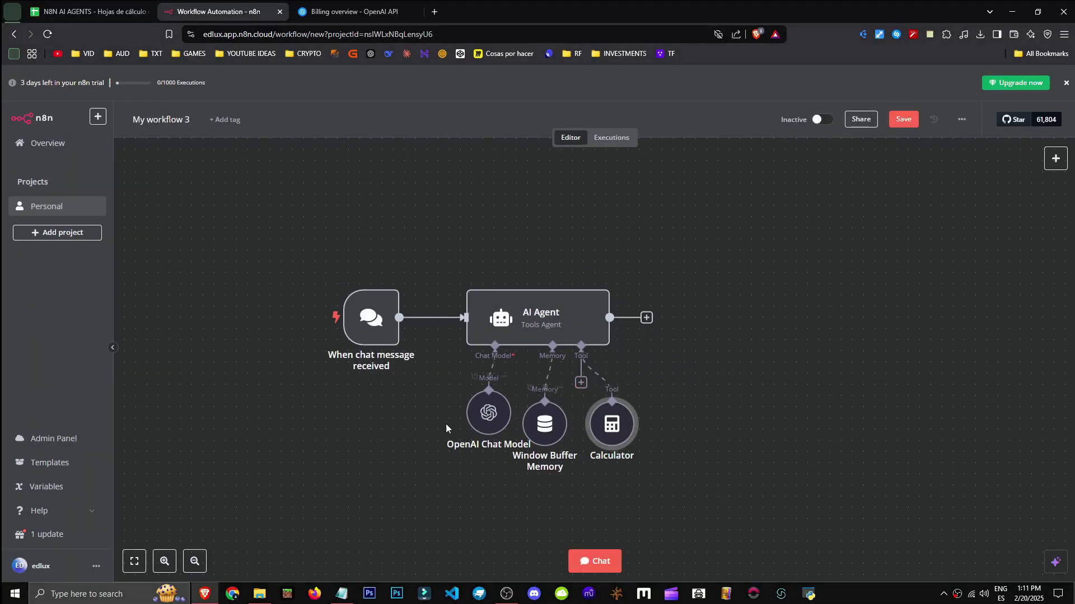
{"action": "left_click", "coordinate": [640, 356]}
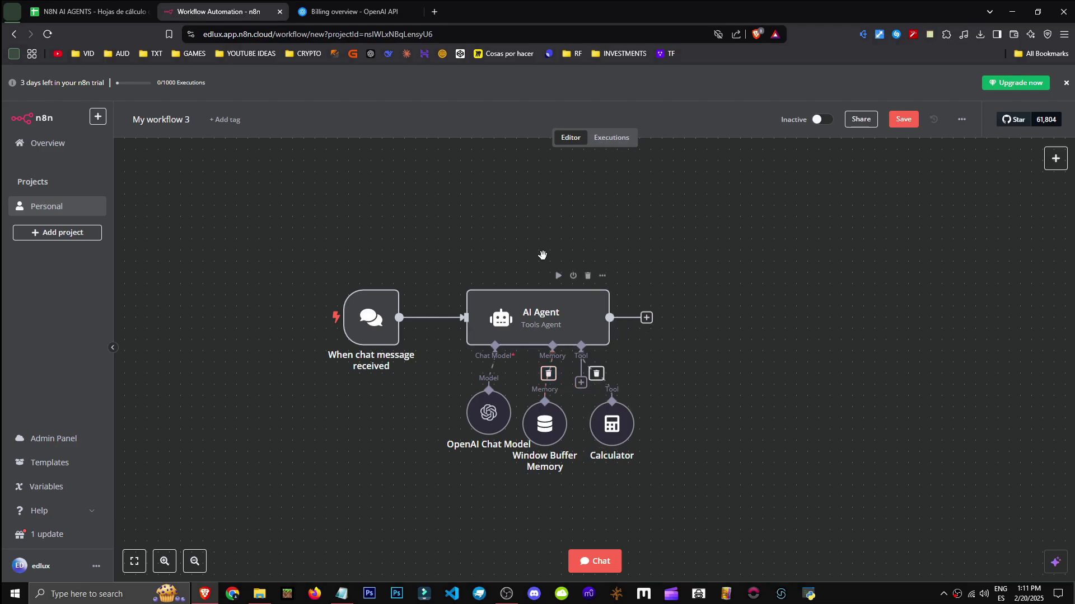
{"action": "scroll", "coordinate": [360, 376], "scroll_direction": "down", "scroll_amount": 4}
{"action": "scroll", "coordinate": [375, 396], "scroll_direction": "up", "scroll_amount": 3}
{"action": "scroll", "coordinate": [417, 342], "scroll_direction": "down", "scroll_amount": 1}
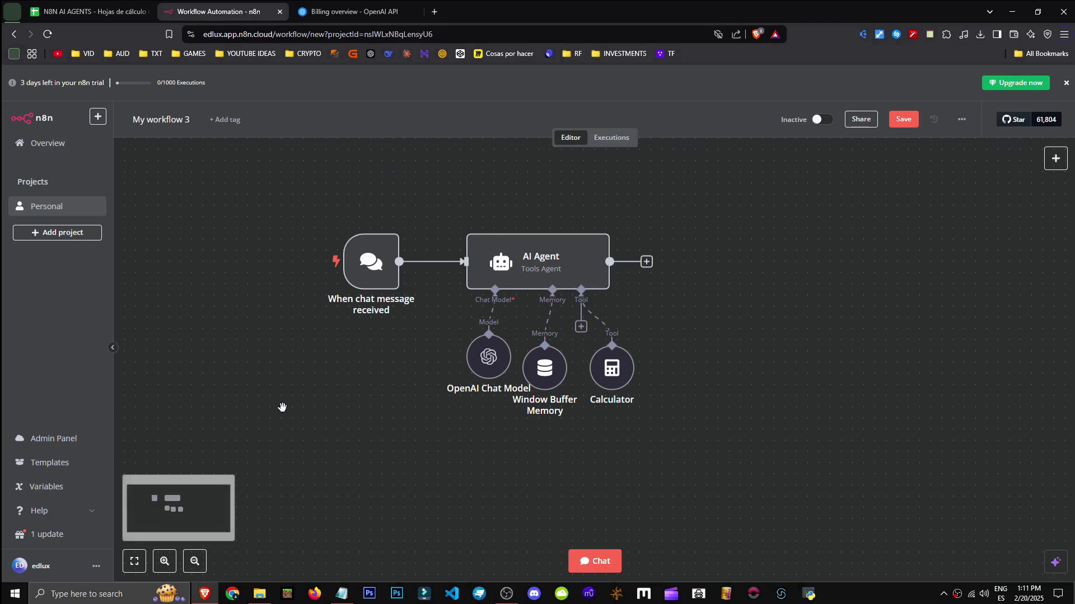
{"action": "left_click_drag", "start_coordinate": [203, 287], "coordinate": [262, 359]}
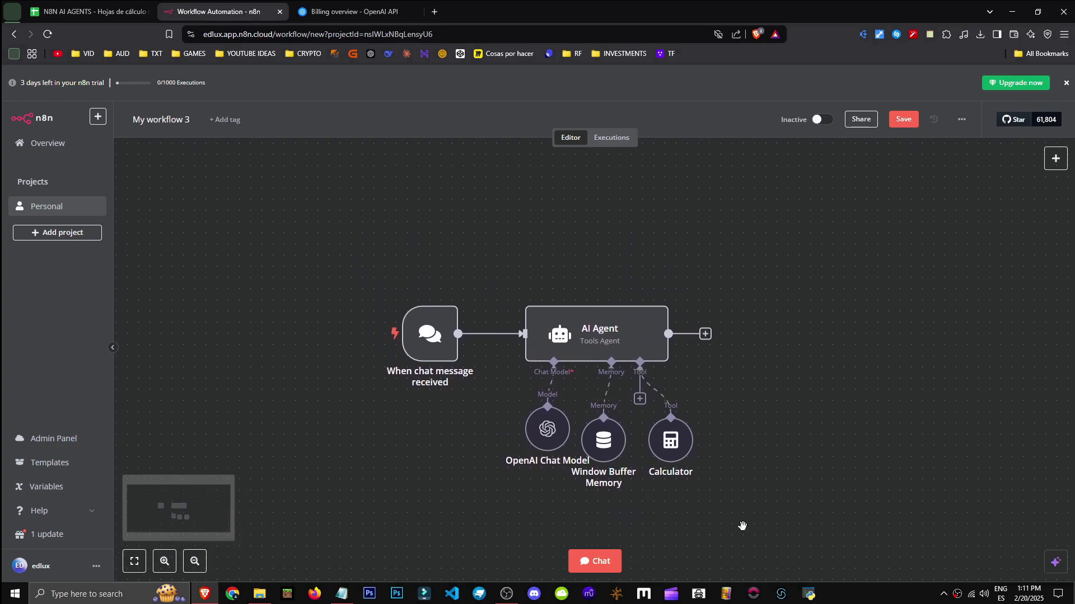
{"action": "left_click_drag", "start_coordinate": [667, 459], "coordinate": [662, 434]}
{"action": "left_click_drag", "start_coordinate": [853, 494], "coordinate": [789, 451]}
{"action": "right_click", "coordinate": [499, 357]}
{"action": "left_click", "coordinate": [293, 384]}
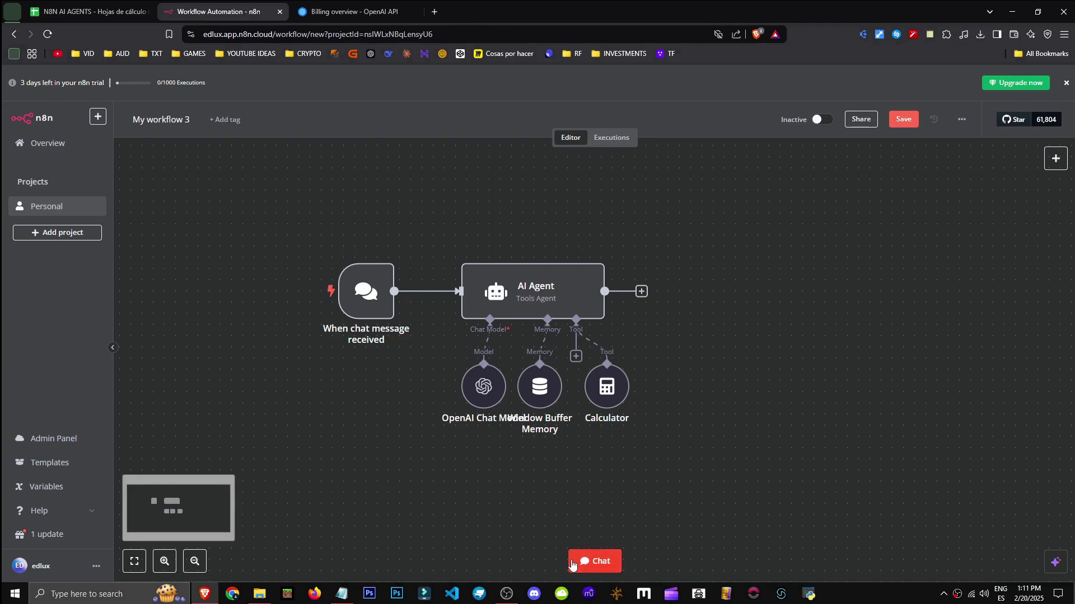
Send the test message '1+1' to the agent in the chat and resize the logs area
{"action": "left_click", "coordinate": [592, 563]}
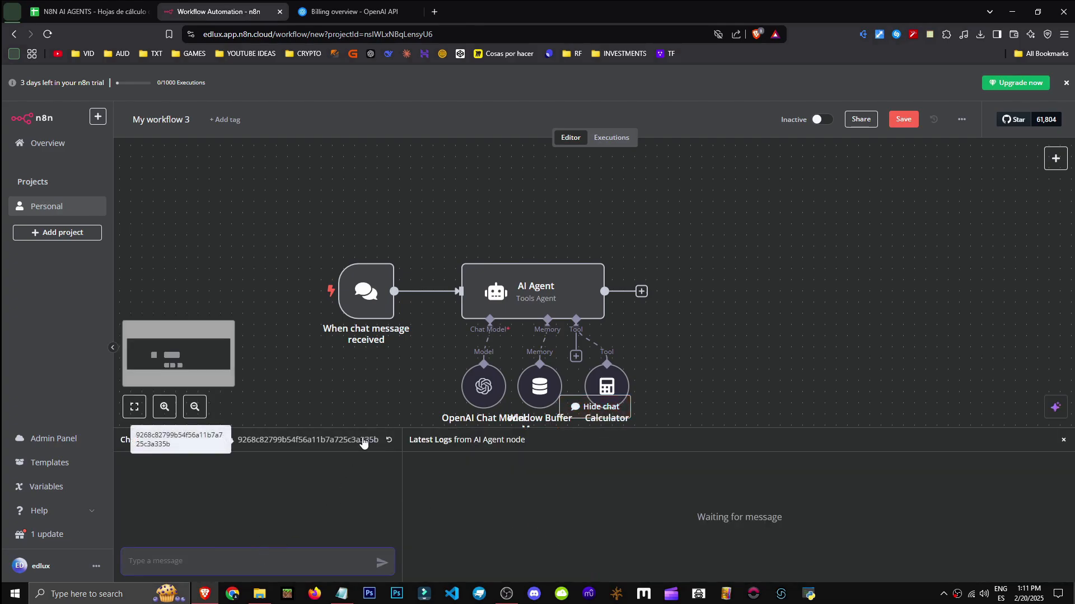
{"action": "type", "text": "1+1"}
{"action": "key", "text": "Return"}
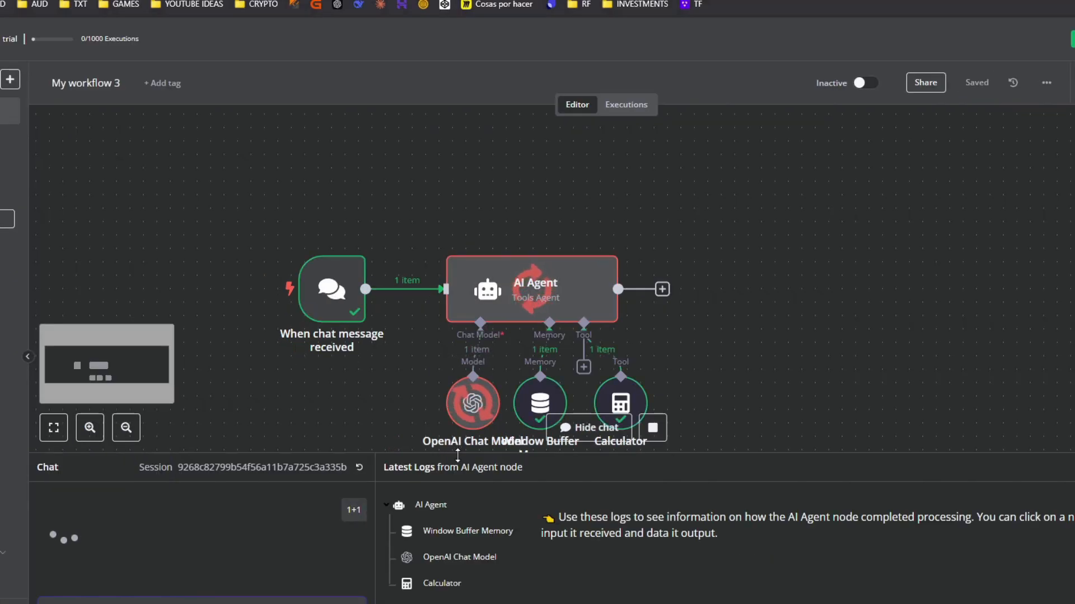
{"action": "left_click_drag", "start_coordinate": [458, 456], "coordinate": [492, 248]}
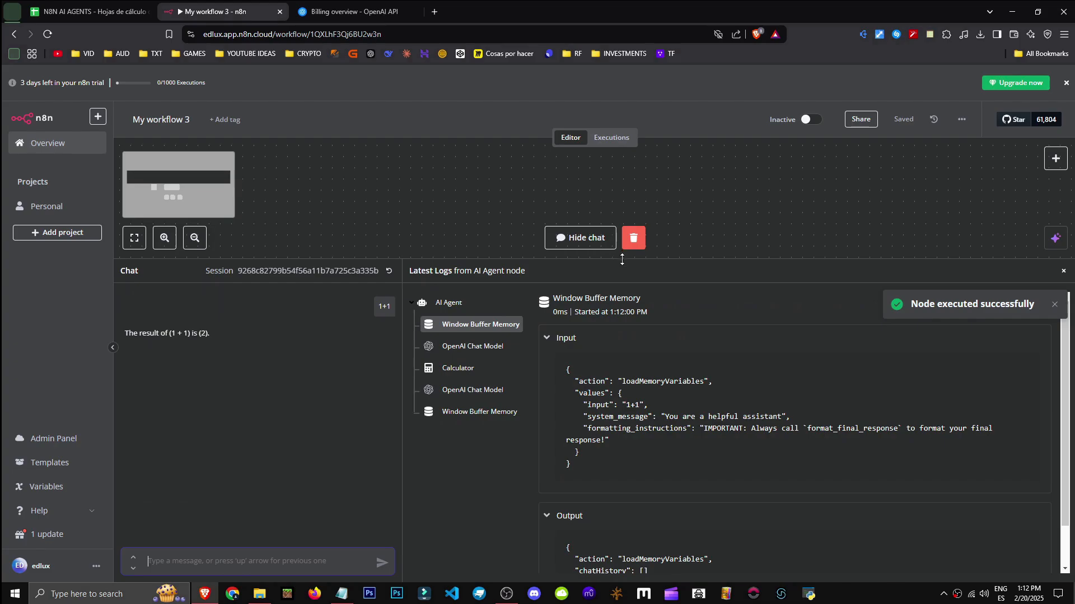
{"action": "left_click_drag", "start_coordinate": [622, 259], "coordinate": [644, 400]}
{"action": "scroll", "coordinate": [683, 362], "scroll_direction": "down", "scroll_amount": 1}
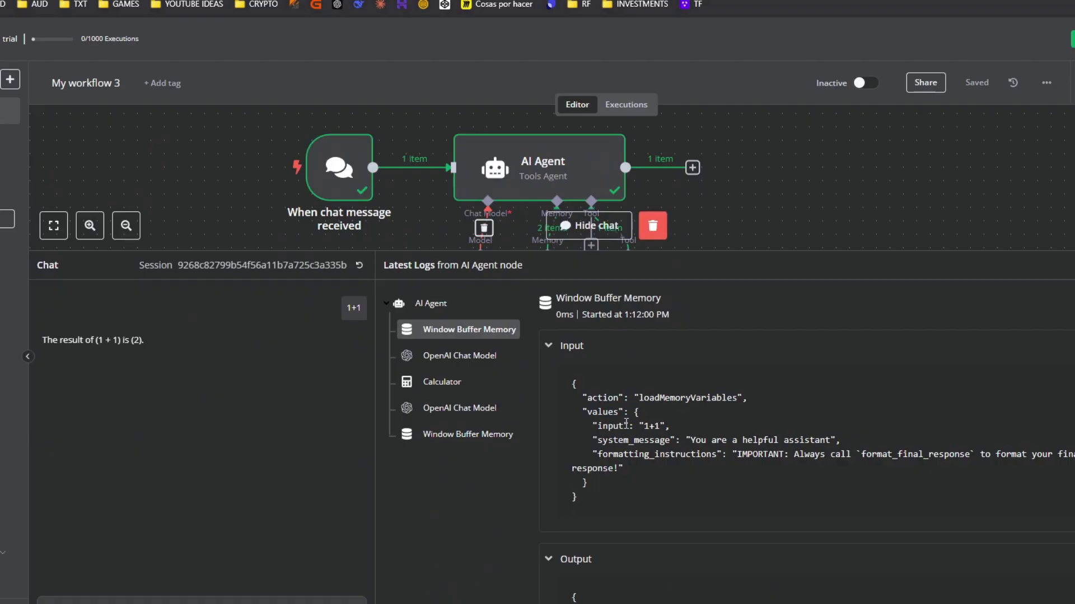
{"action": "left_click_drag", "start_coordinate": [639, 426], "coordinate": [671, 425]}
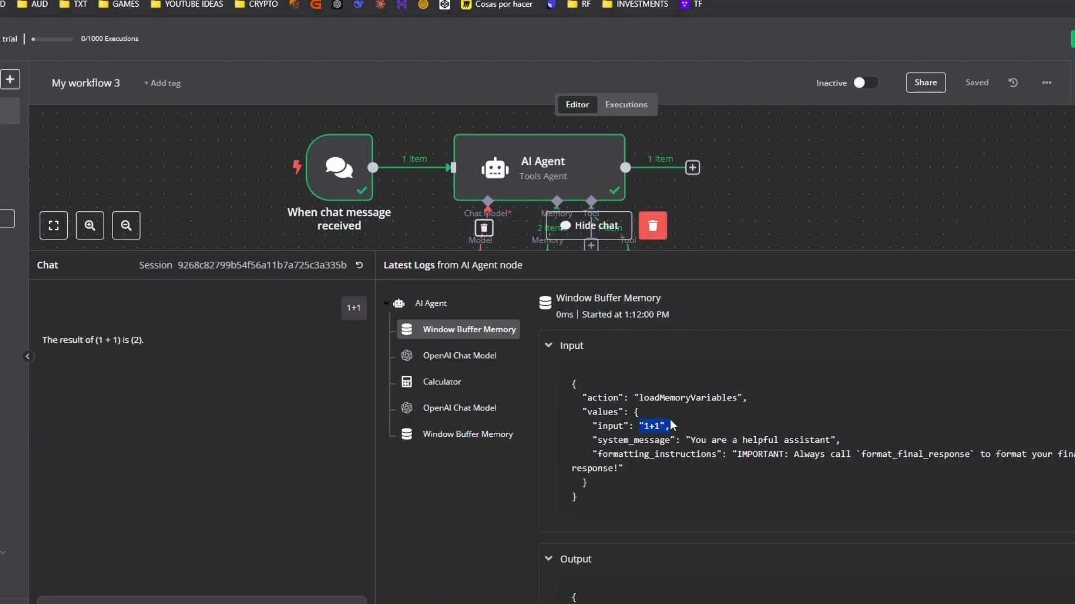
{"action": "left_click_drag", "start_coordinate": [711, 476], "coordinate": [579, 385]}
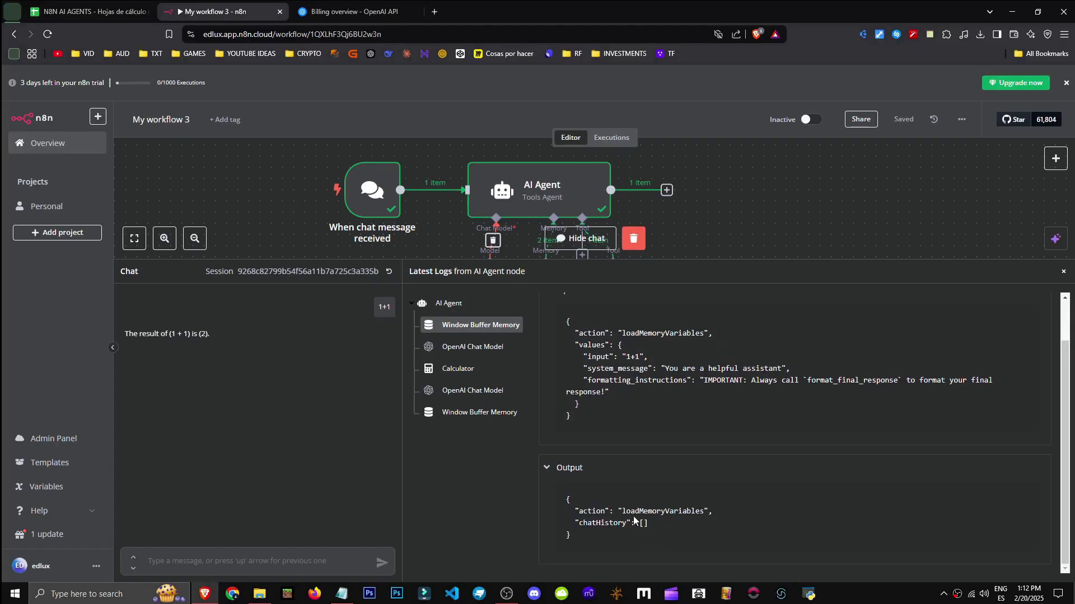
{"action": "left_click_drag", "start_coordinate": [635, 513], "coordinate": [676, 536]}
Inspect the logged input and output of the chat model, Calculator, second model call and memory
{"action": "left_click", "coordinate": [470, 349]}
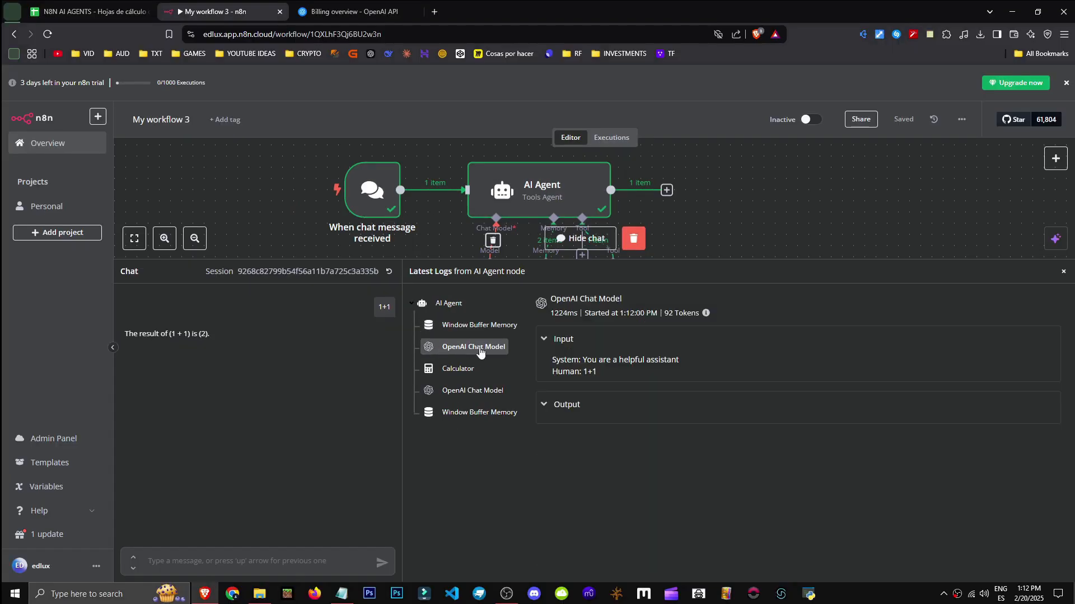
{"action": "left_click_drag", "start_coordinate": [560, 361], "coordinate": [597, 360]}
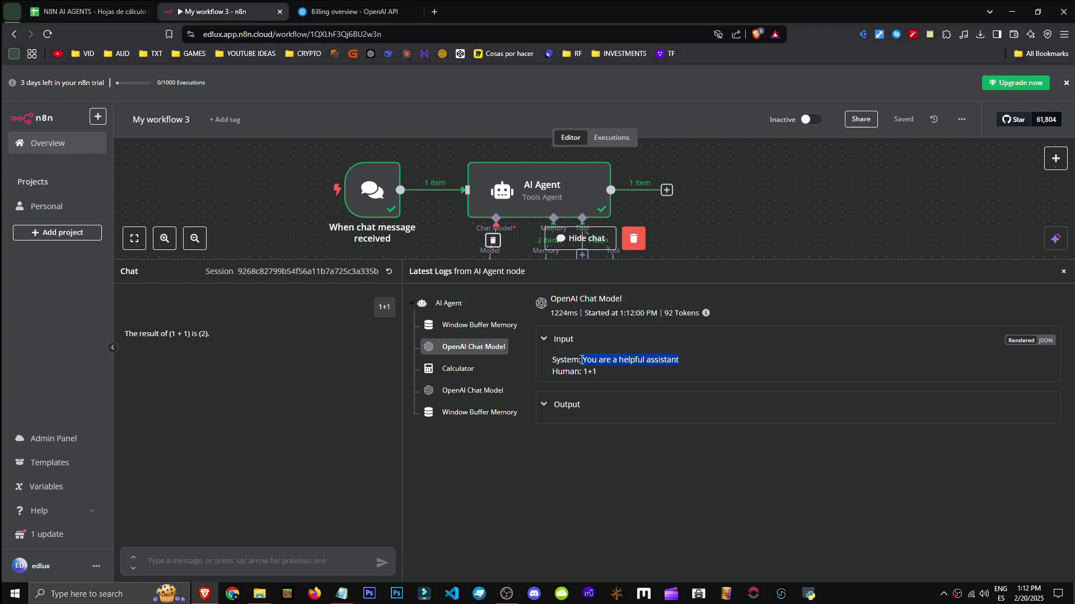
{"action": "left_click_drag", "start_coordinate": [487, 259], "coordinate": [487, 365]}
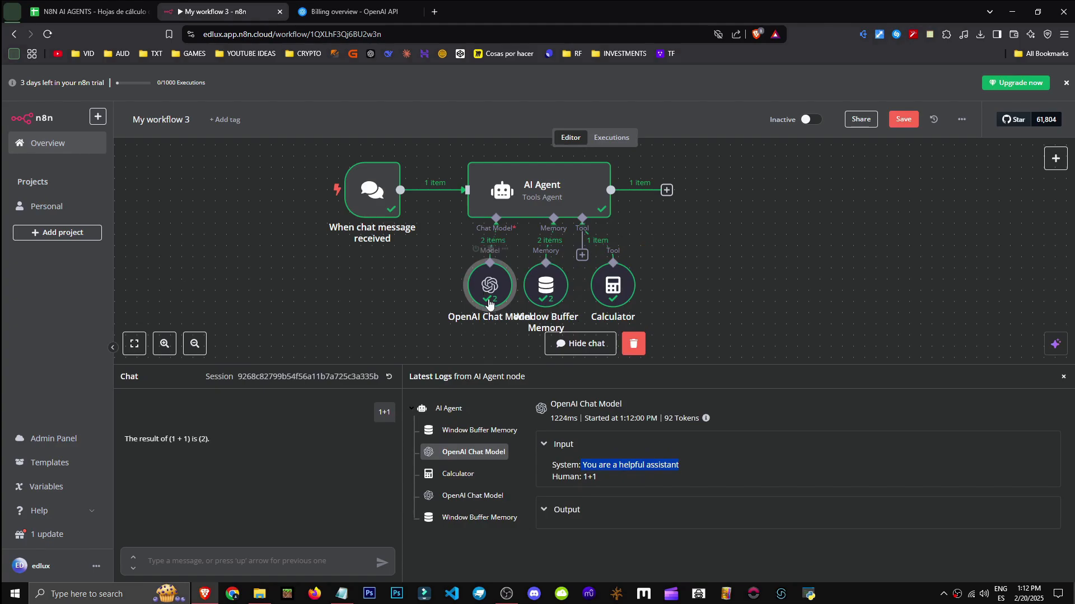
{"action": "left_click", "coordinate": [487, 474]}
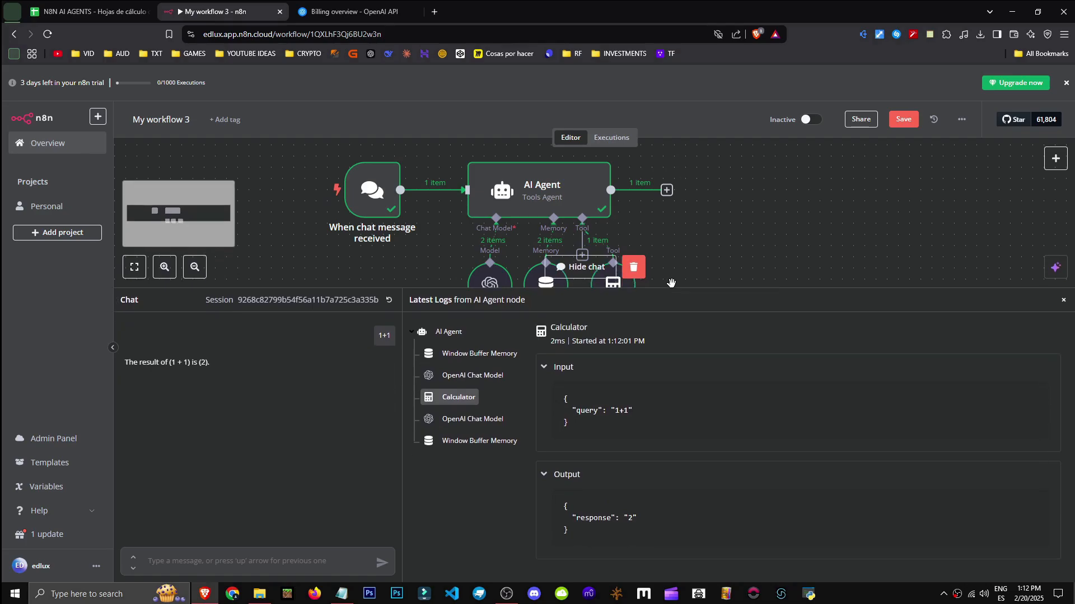
{"action": "left_click", "coordinate": [473, 403]}
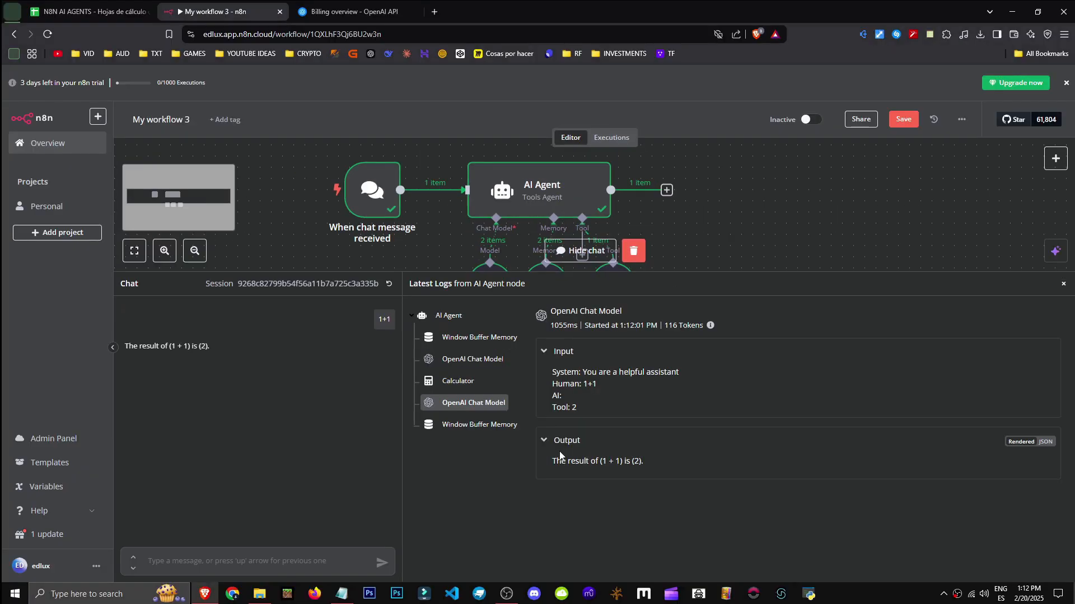
{"action": "left_click_drag", "start_coordinate": [560, 462], "coordinate": [607, 461]}
{"action": "left_click", "coordinate": [553, 407]}
{"action": "left_click", "coordinate": [479, 425]}
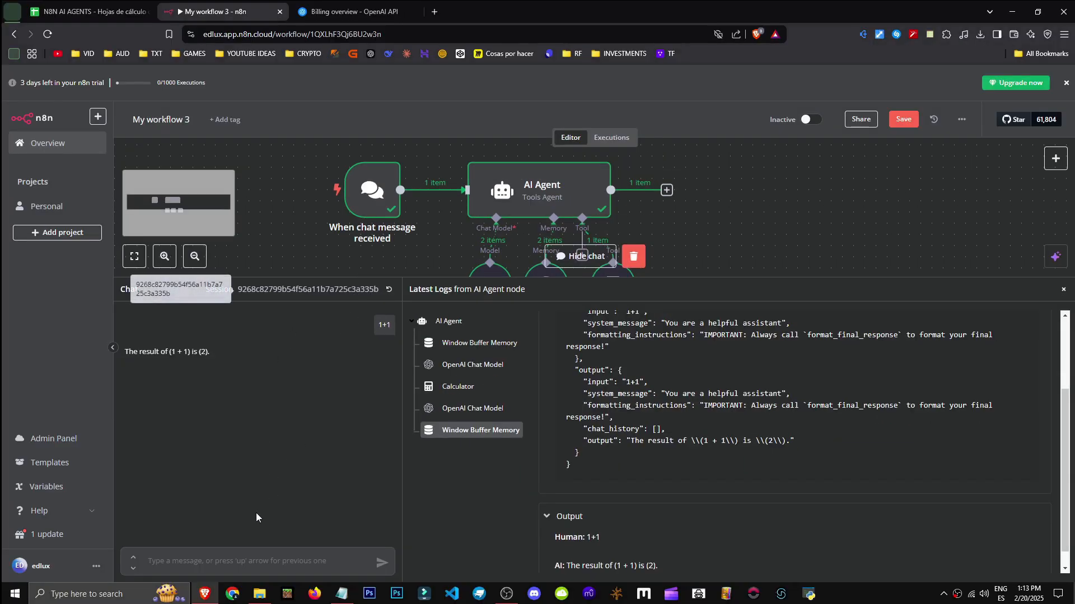
{"action": "left_click_drag", "start_coordinate": [388, 281], "coordinate": [388, 395]}
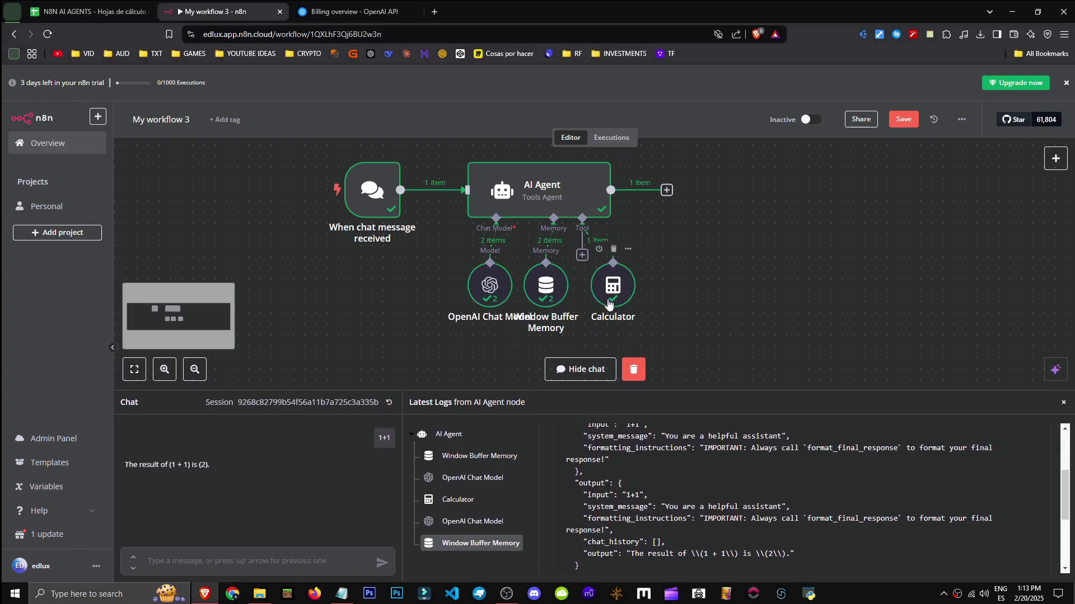
{"action": "left_click", "coordinate": [300, 559]}
Send the lemon colour question, then go to the AI Agent Chatbot + LONG TERM Memory template page
{"action": "key", "text": "Return"}
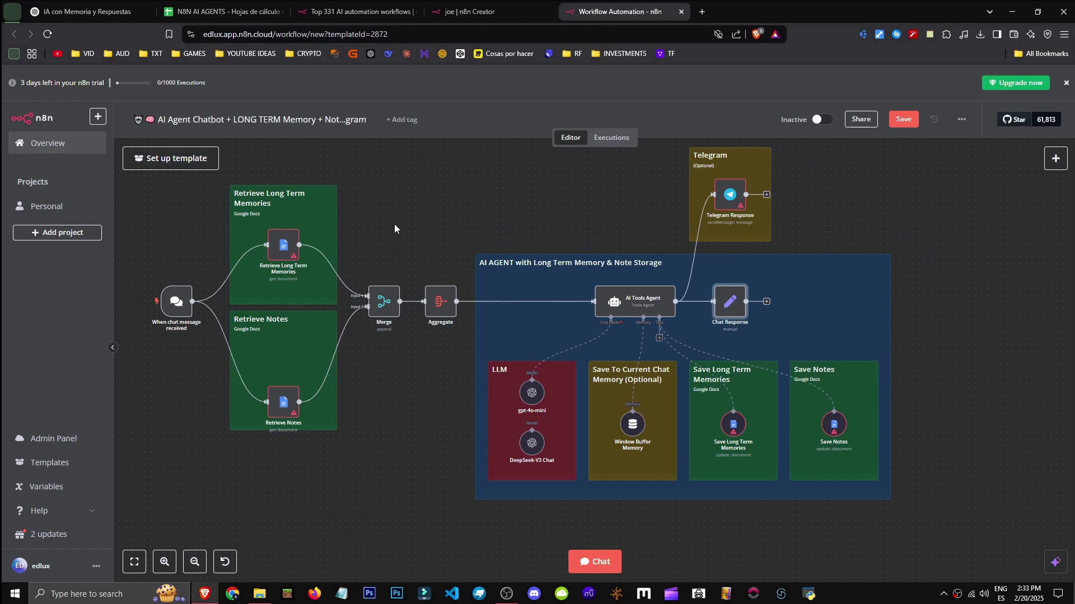
{"action": "left_click", "coordinate": [500, 7]}
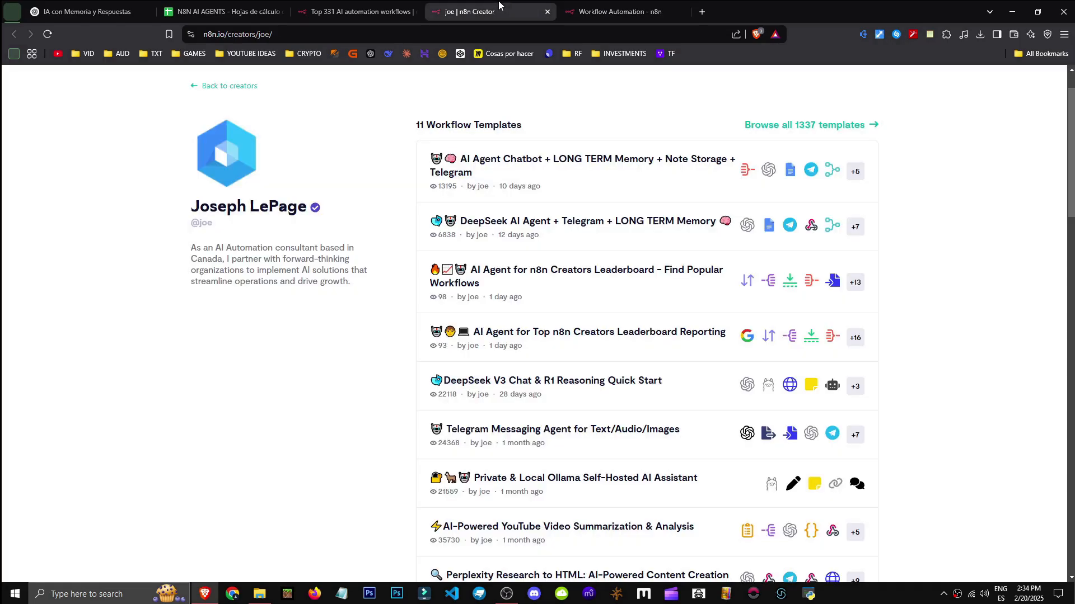
{"action": "left_click_drag", "start_coordinate": [195, 207], "coordinate": [300, 209]}
{"action": "left_click", "coordinate": [186, 225]}
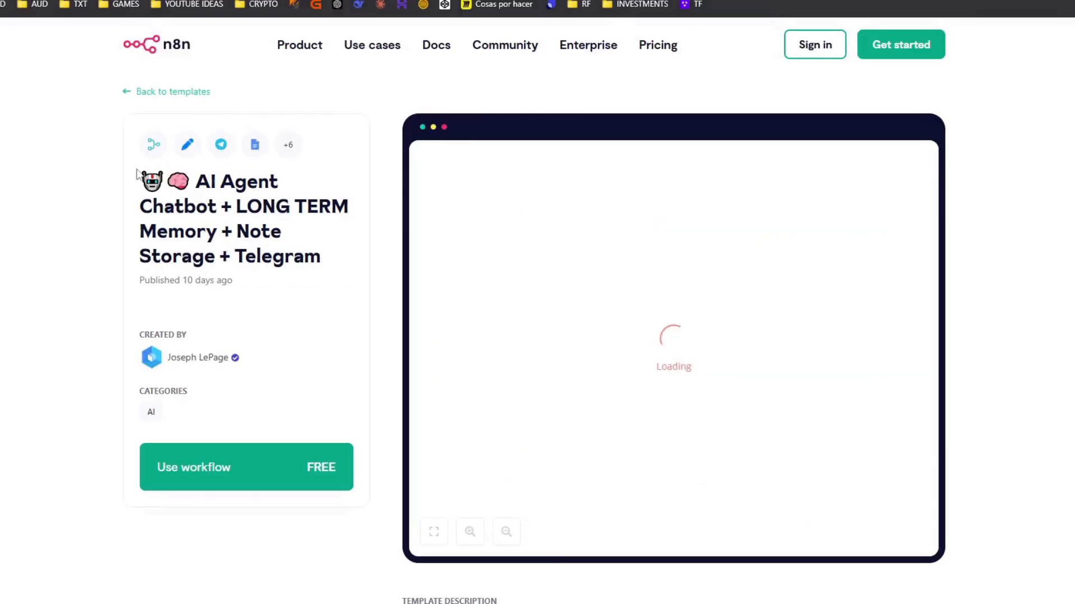
{"action": "triple_click", "coordinate": [298, 242]}
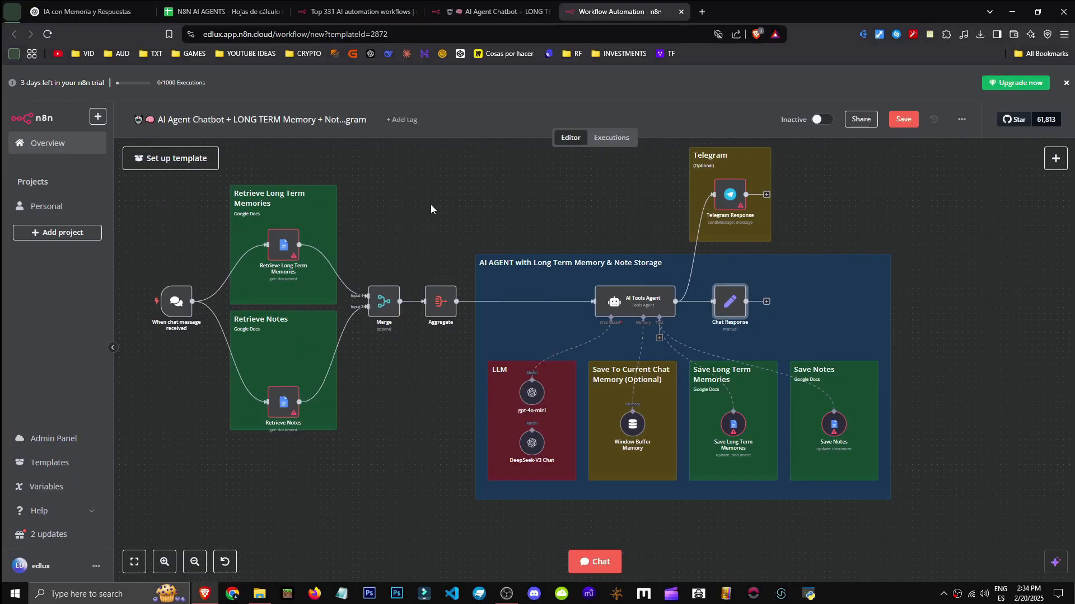
Survey the template workflow and select its Retrieve Long Term Memories node
{"action": "scroll", "coordinate": [555, 462], "scroll_direction": "up", "scroll_amount": 2}
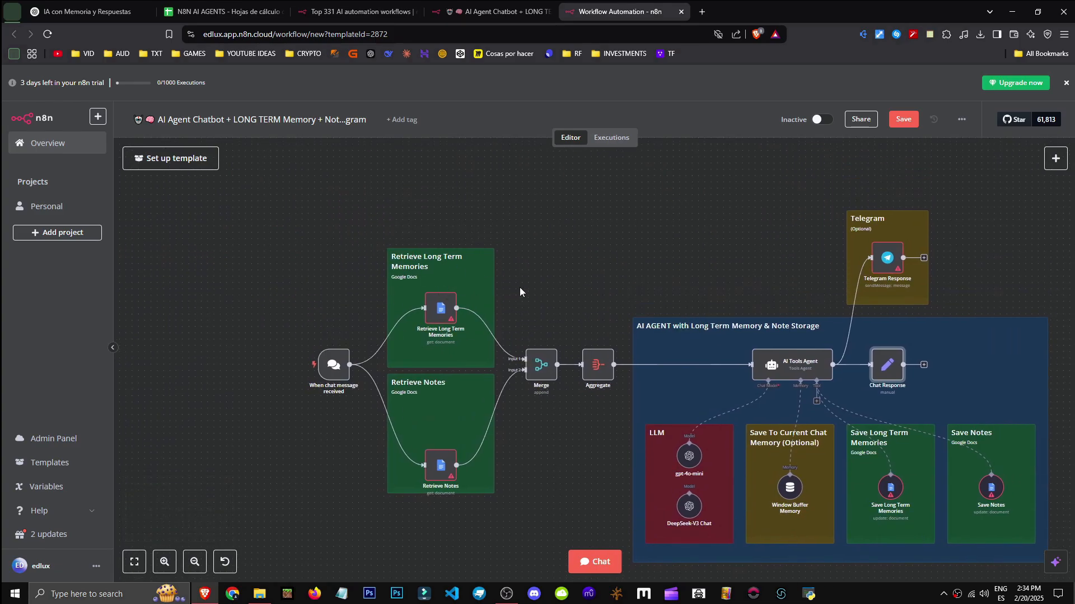
{"action": "left_click_drag", "start_coordinate": [541, 297], "coordinate": [619, 264]}
{"action": "left_click", "coordinate": [163, 563]}
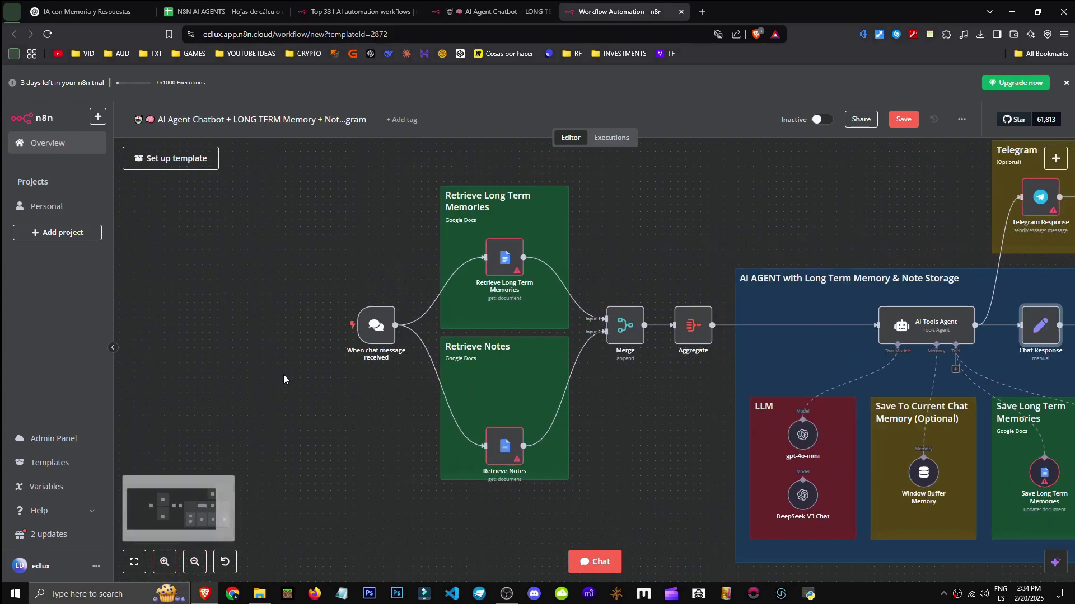
{"action": "left_click_drag", "start_coordinate": [284, 379], "coordinate": [262, 394]}
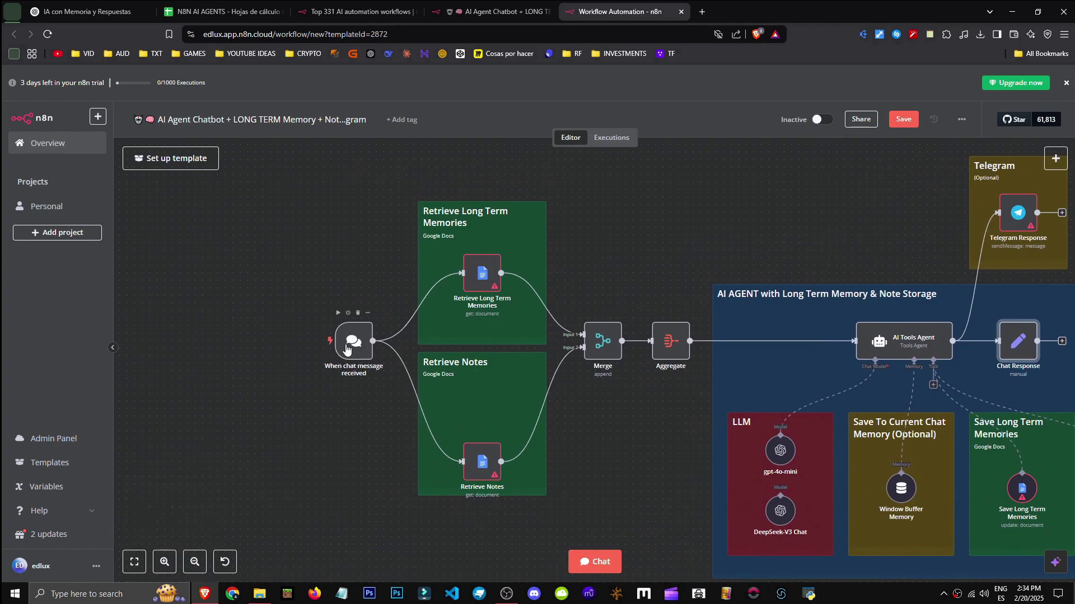
{"action": "left_click", "coordinate": [195, 561]}
{"action": "left_click_drag", "start_coordinate": [640, 429], "coordinate": [397, 426]}
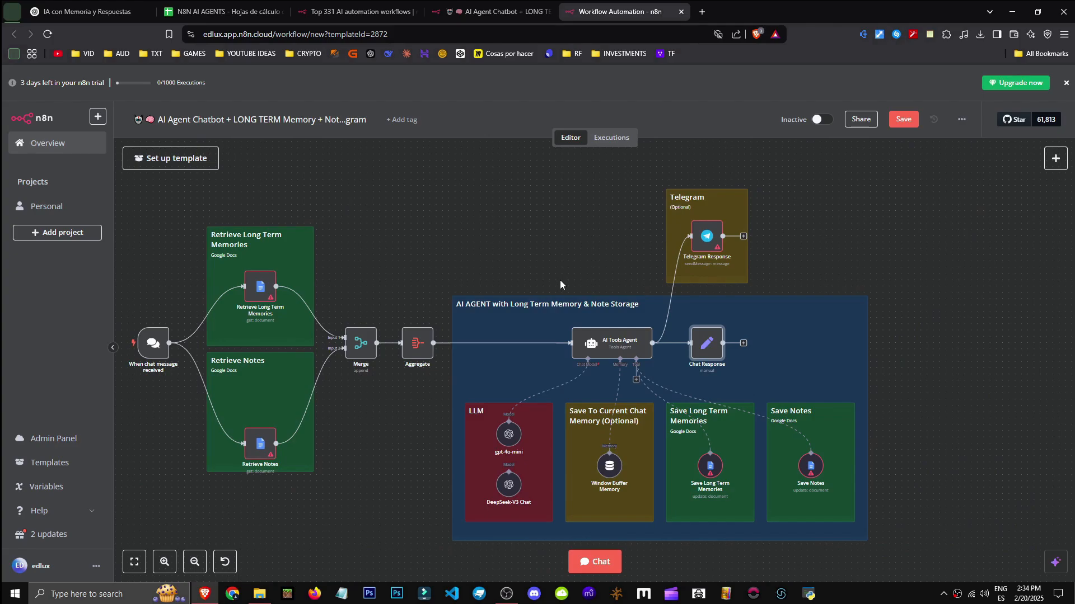
{"action": "left_click_drag", "start_coordinate": [251, 293], "coordinate": [501, 290]}
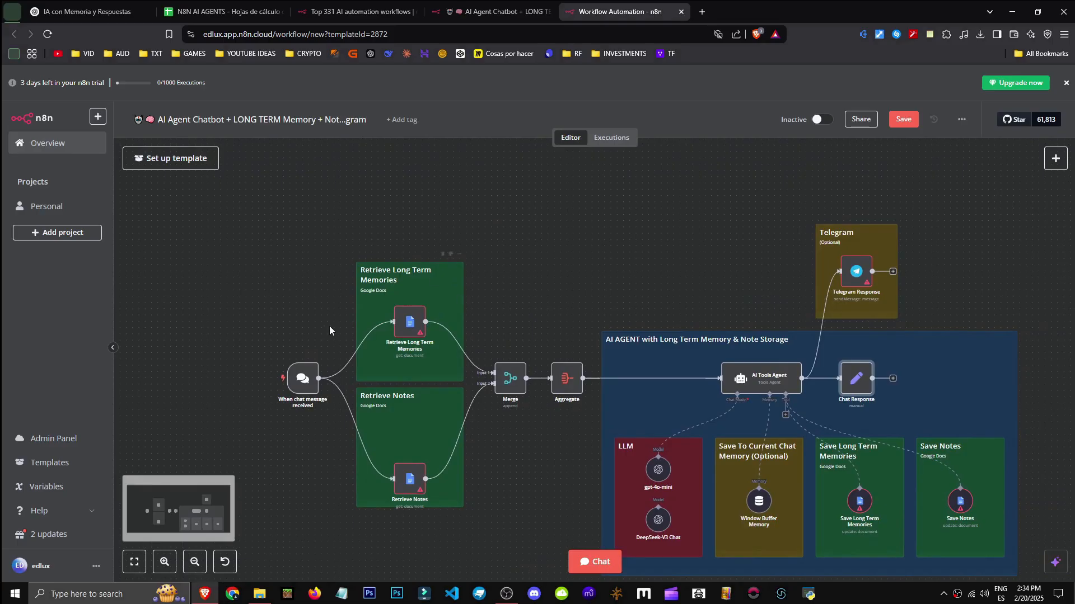
{"action": "mouse_move", "coordinate": [434, 349]}
{"action": "left_mouse_down"}
{"action": "mouse_move", "coordinate": [400, 347]}
{"action": "mouse_move", "coordinate": [437, 346]}
{"action": "left_mouse_up"}
{"action": "left_click", "coordinate": [412, 324]}
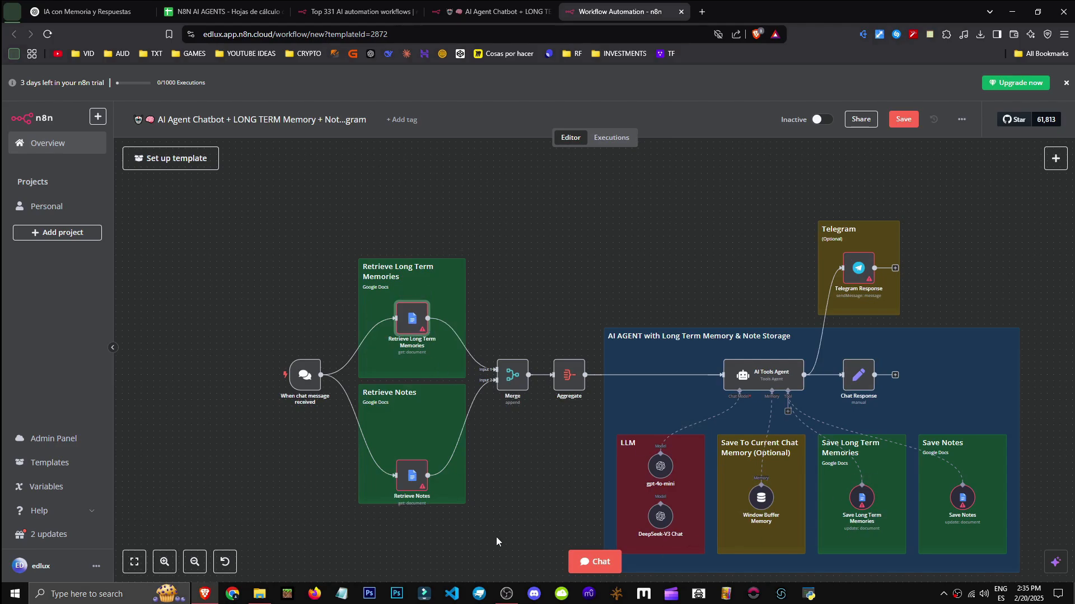
{"action": "left_click", "coordinate": [173, 565]}
{"action": "left_click_drag", "start_coordinate": [405, 357], "coordinate": [567, 371]}
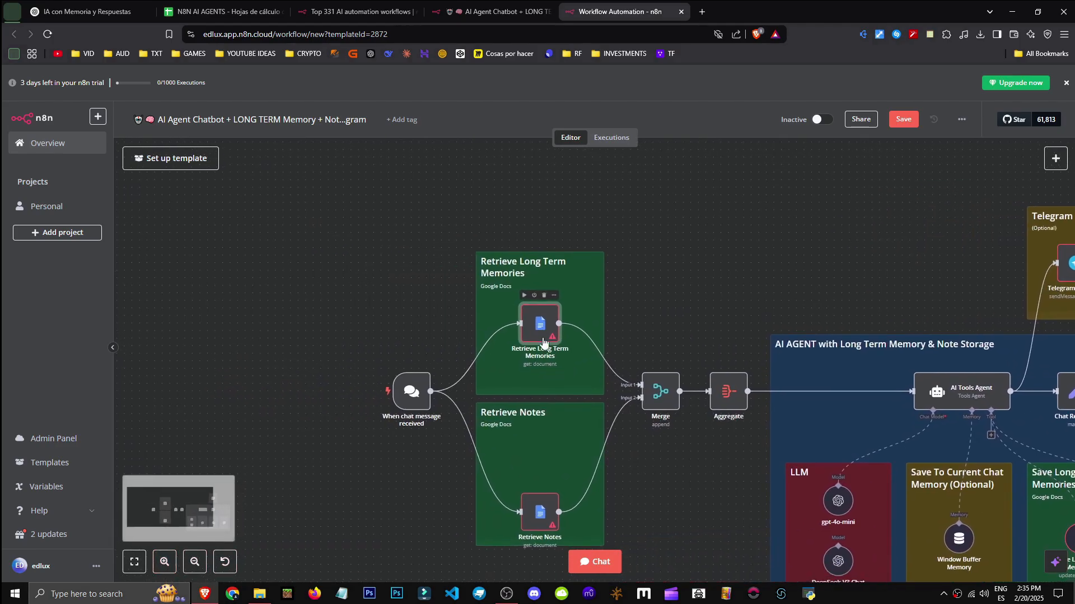
{"action": "double_click", "coordinate": [533, 332]}
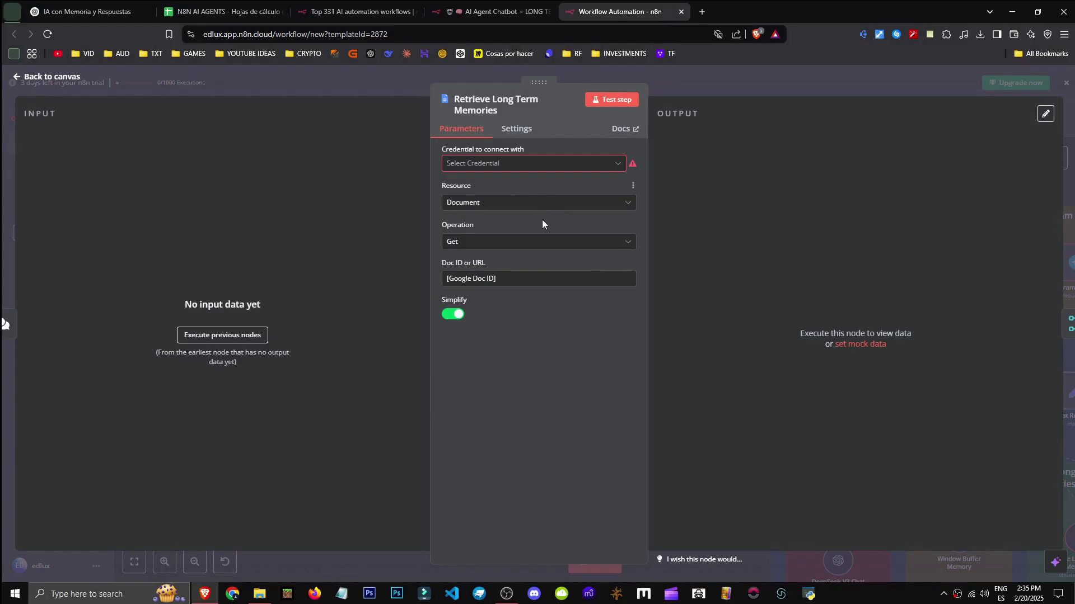
{"action": "key", "text": "Escape"}
{"action": "left_click_drag", "start_coordinate": [677, 178], "coordinate": [664, 211]}
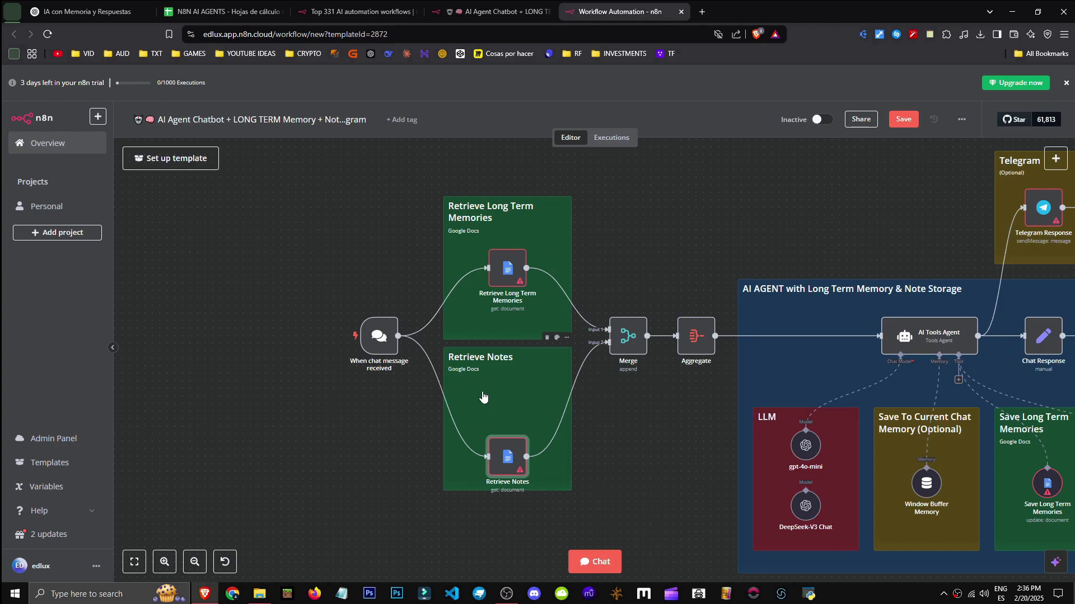
Move Retrieve Notes up within its green group and review the Merge node's merge modes
{"action": "left_click_drag", "start_coordinate": [507, 456], "coordinate": [507, 435]}
{"action": "left_click_drag", "start_coordinate": [640, 431], "coordinate": [571, 429]}
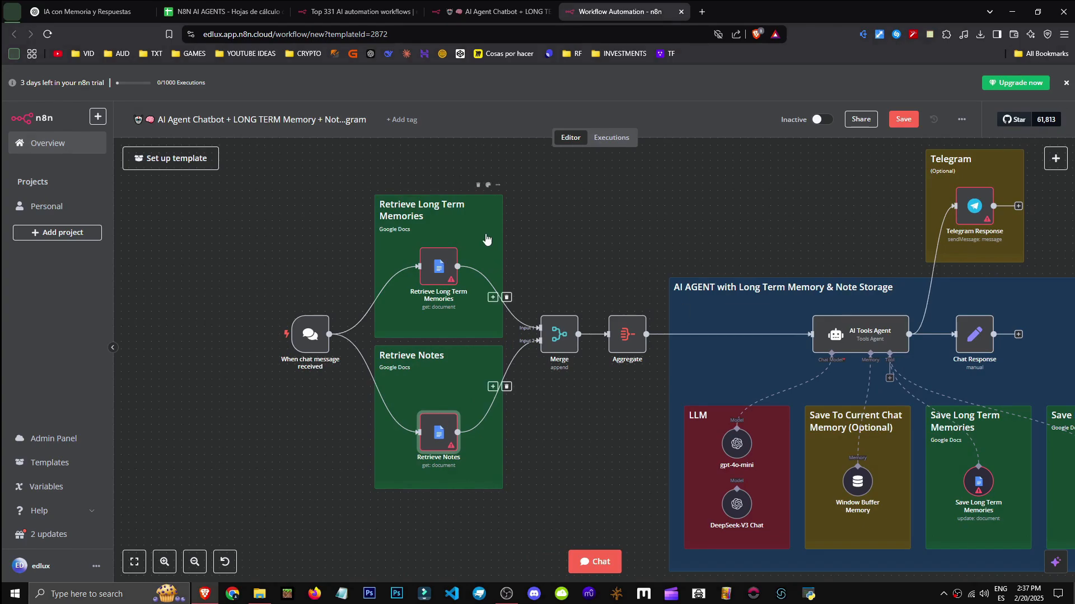
{"action": "mouse_move", "coordinate": [515, 301]}
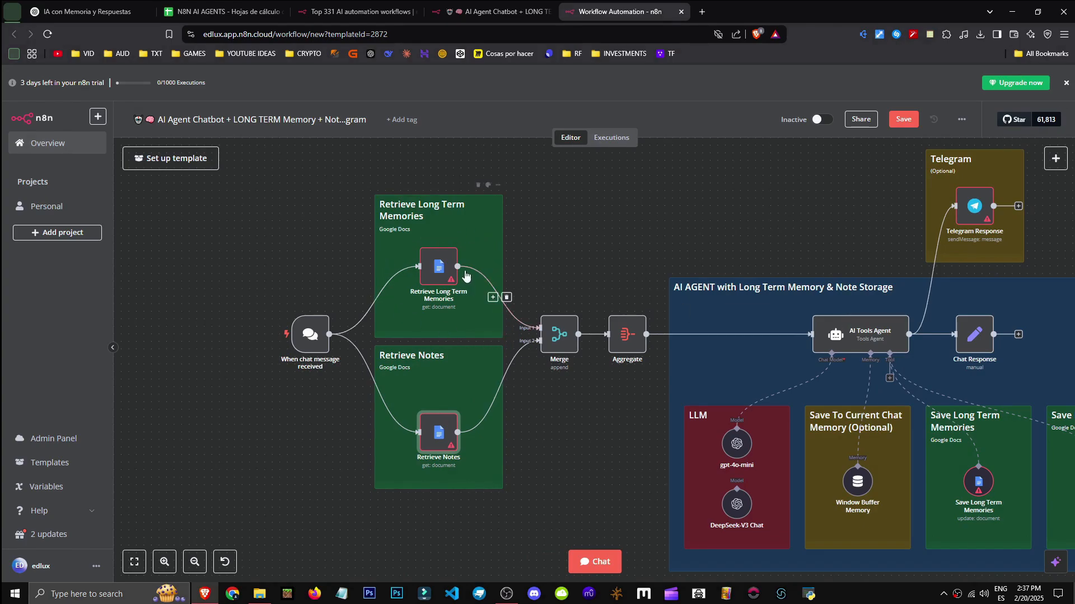
{"action": "double_click", "coordinate": [556, 347]}
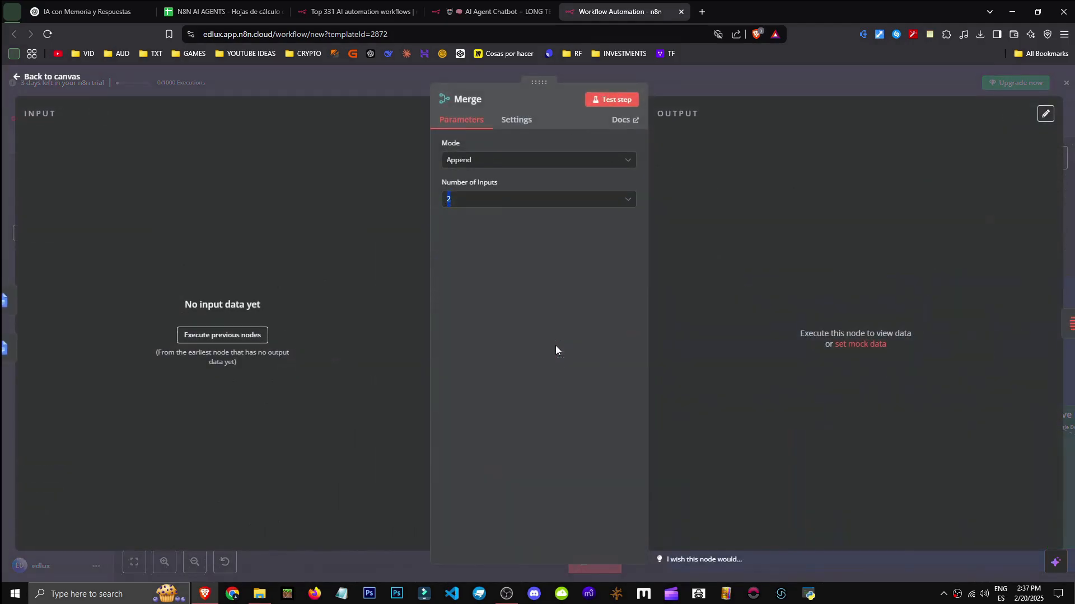
{"action": "left_click", "coordinate": [484, 167]}
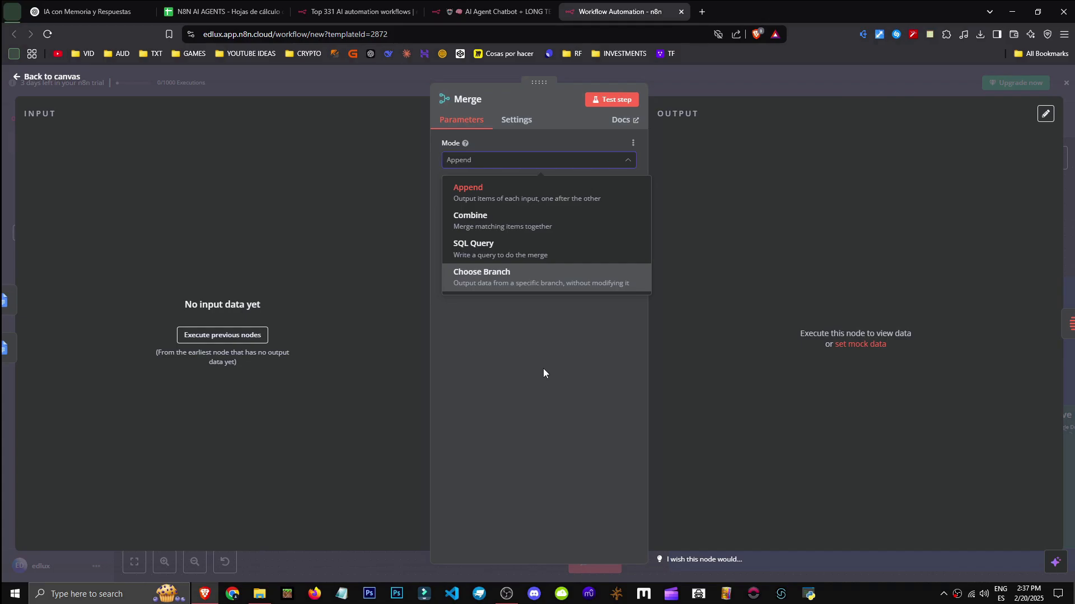
{"action": "left_click", "coordinate": [1064, 85]}
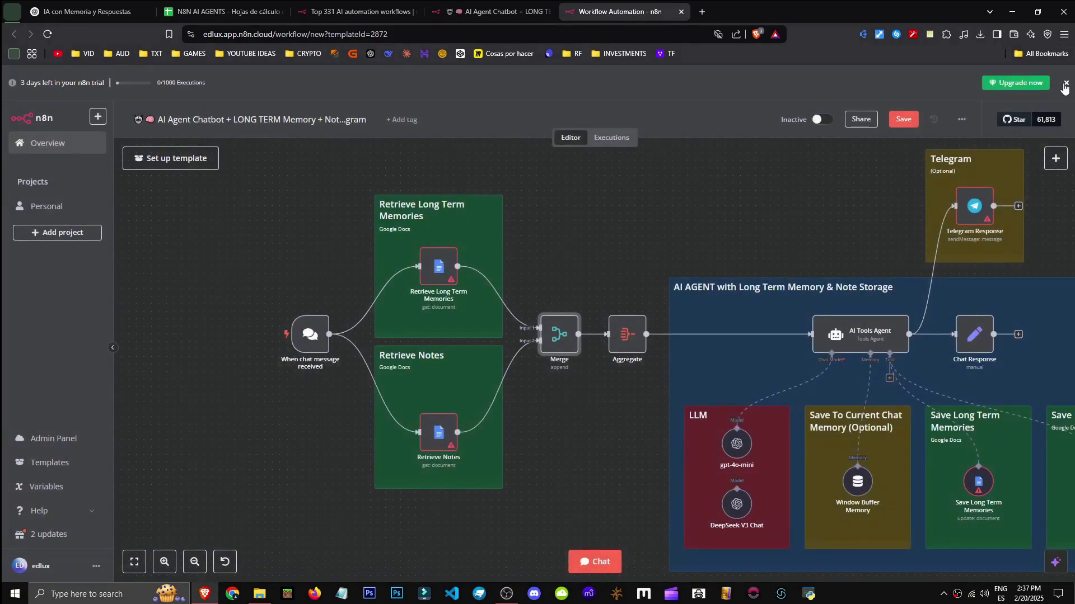
Check the Aggregate node's Put Output in Field value and extra settings
{"action": "double_click", "coordinate": [624, 347]}
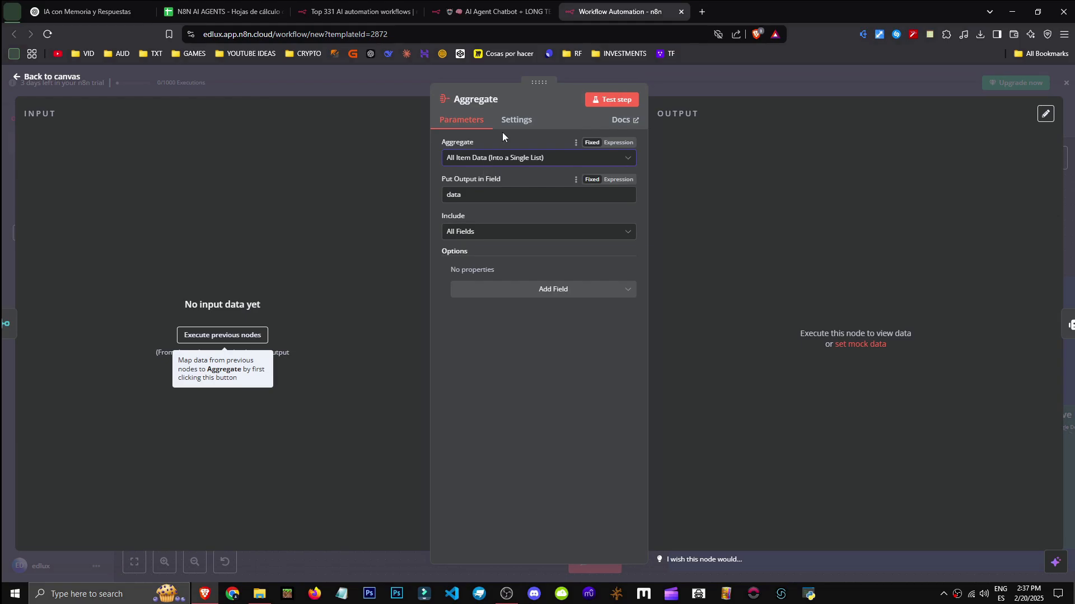
{"action": "left_click", "coordinate": [525, 194]}
{"action": "left_click", "coordinate": [521, 120]}
{"action": "key", "text": "Escape"}
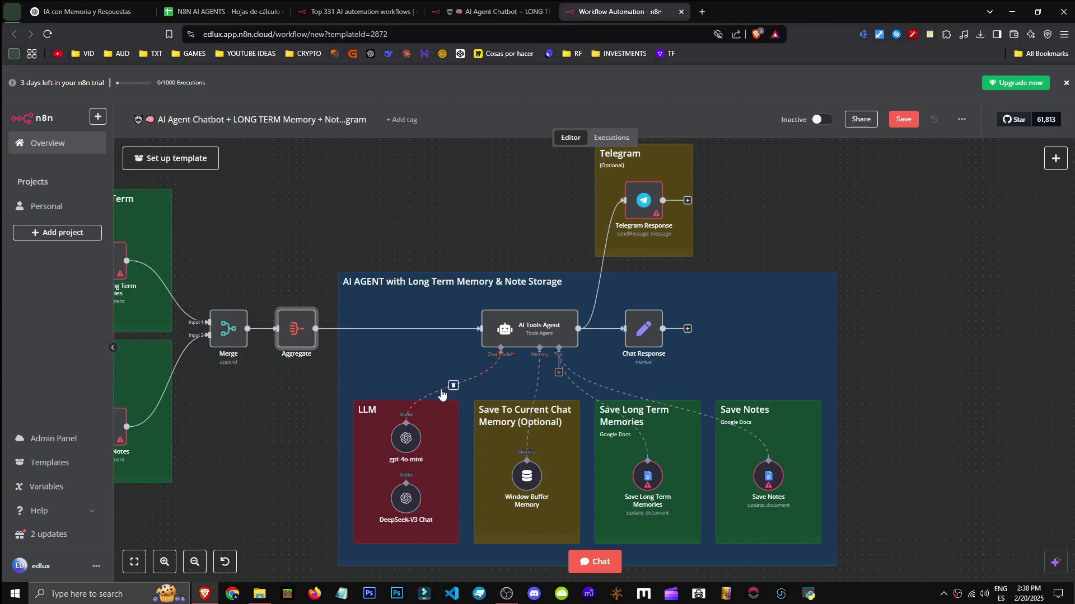
Connect DeepSeek-V3 Chat to the AI Tools Agent's Chat Model input
{"action": "left_click_drag", "start_coordinate": [500, 352], "coordinate": [409, 500]}
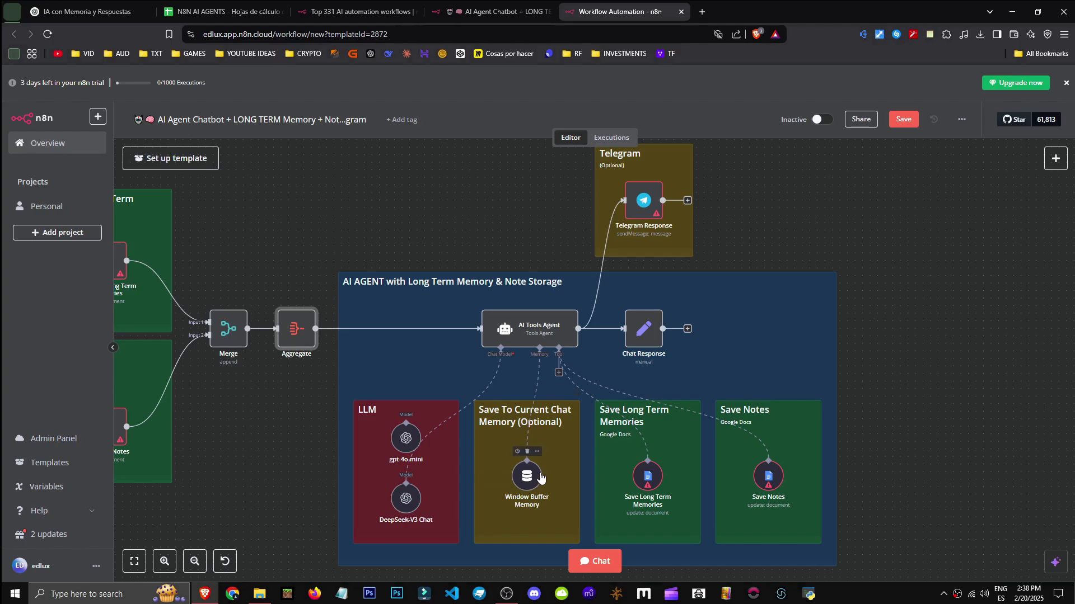
{"action": "scroll", "coordinate": [469, 466], "scroll_direction": "left", "scroll_amount": 5}
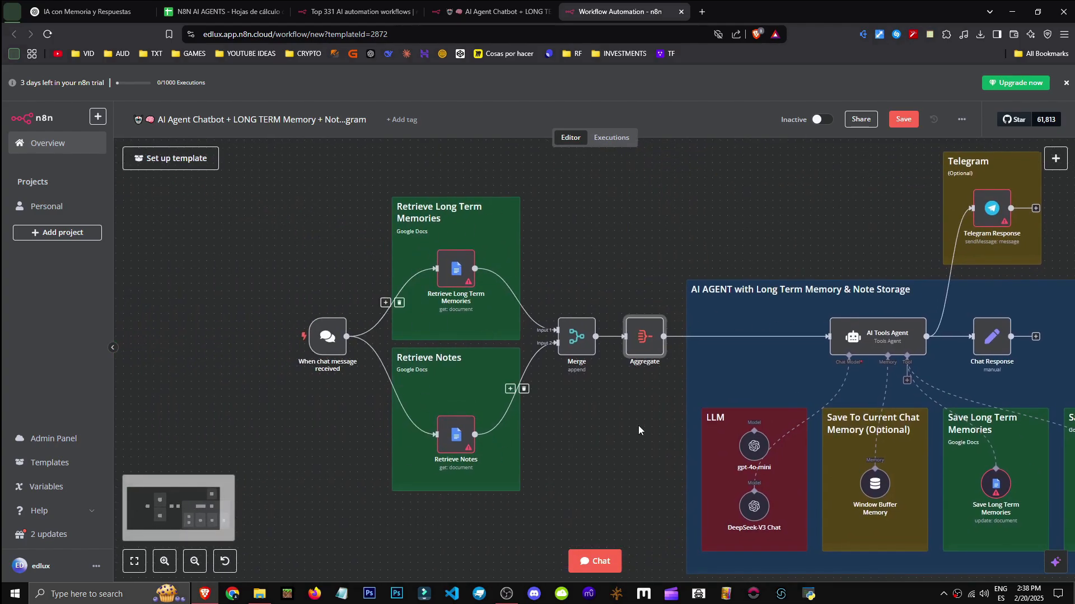
{"action": "left_click_drag", "start_coordinate": [625, 427], "coordinate": [283, 347]}
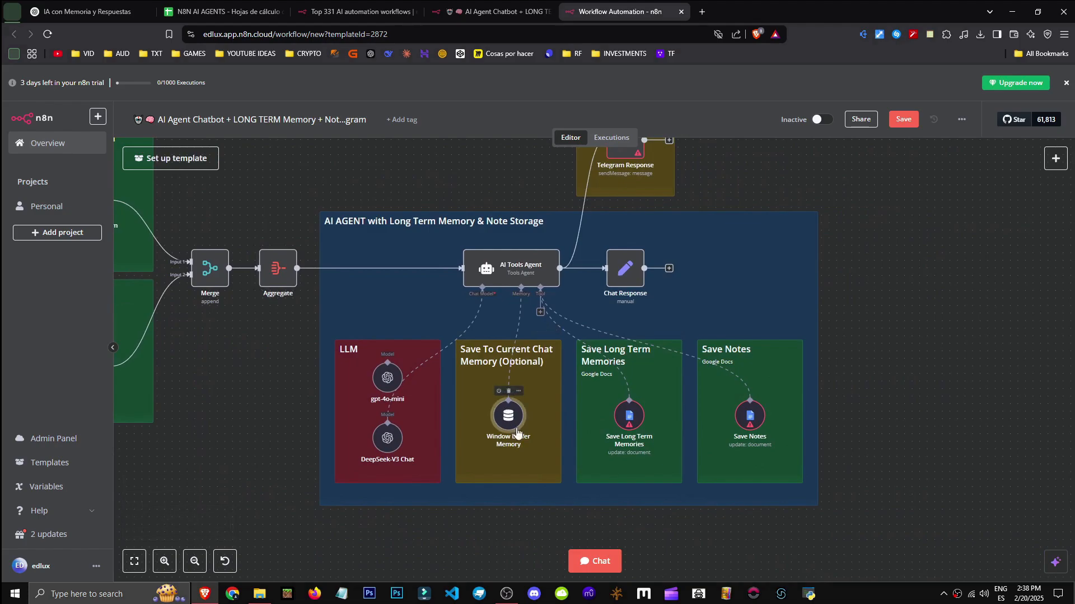
{"action": "double_click", "coordinate": [508, 415]}
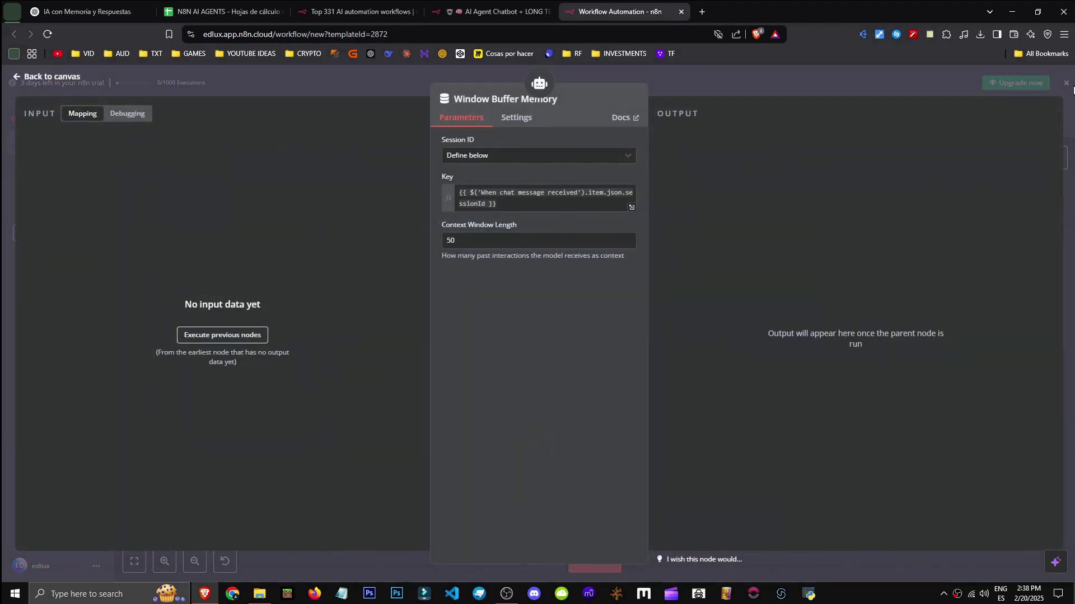
{"action": "key", "text": "alt+Tab"}
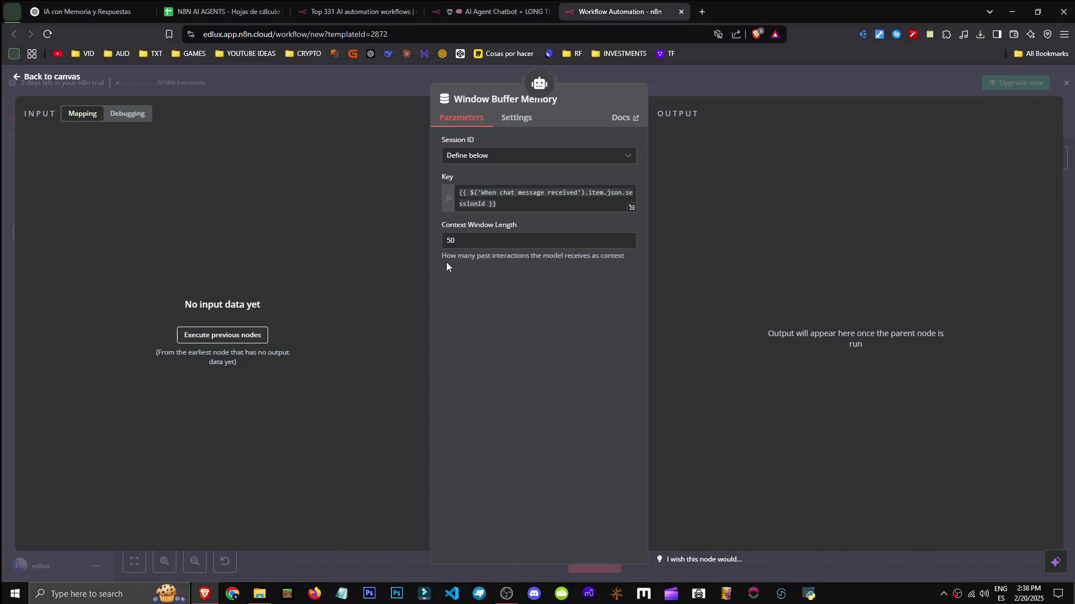
{"action": "left_click", "coordinate": [470, 240]}
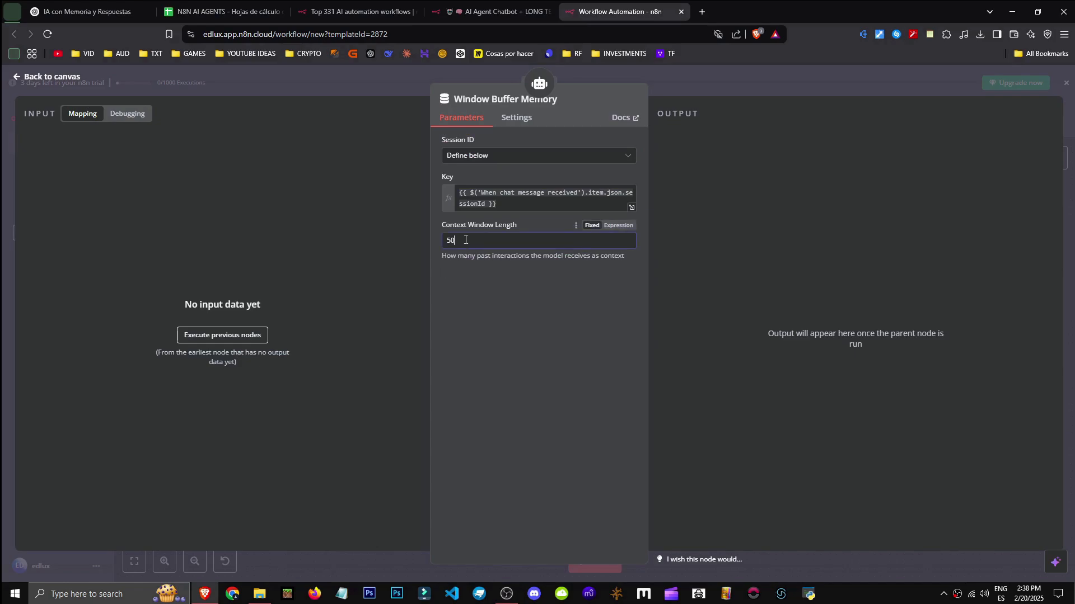
{"action": "left_click", "coordinate": [526, 208]}
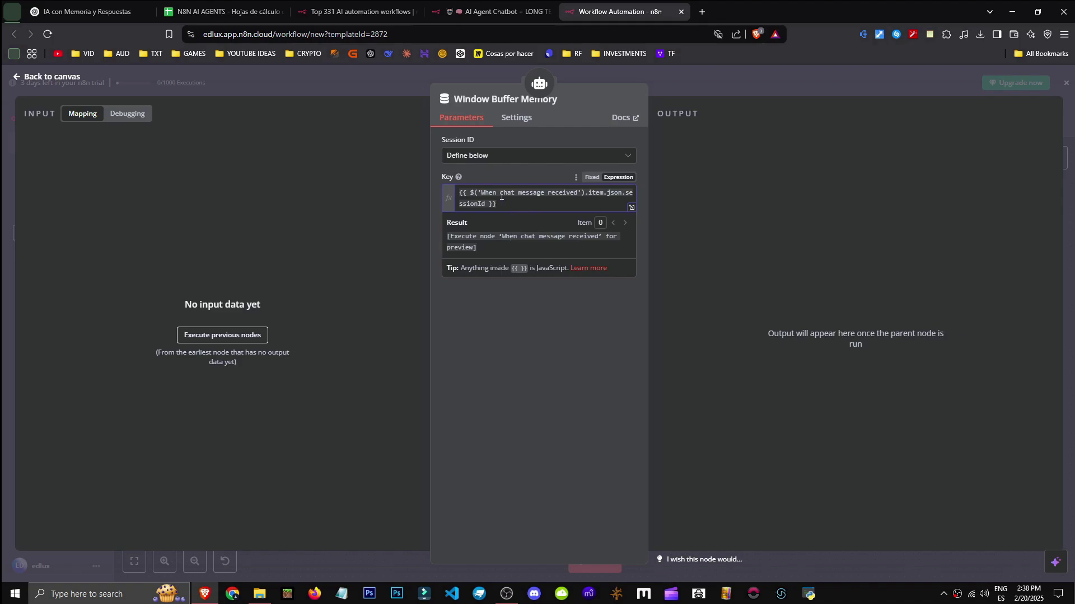
{"action": "key", "text": "Escape"}
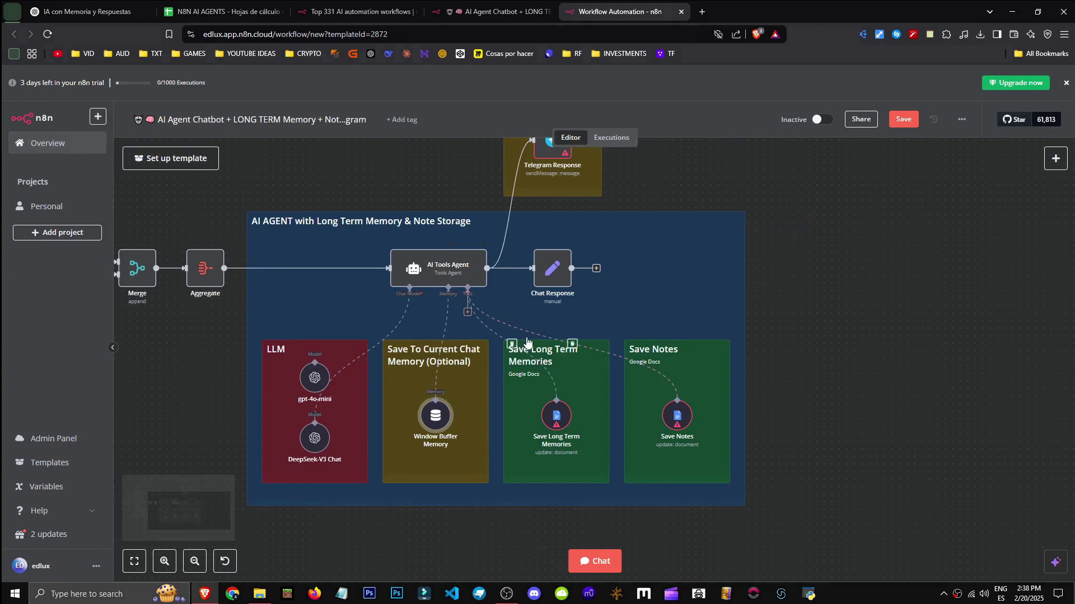
{"action": "left_click_drag", "start_coordinate": [533, 306], "coordinate": [574, 298]}
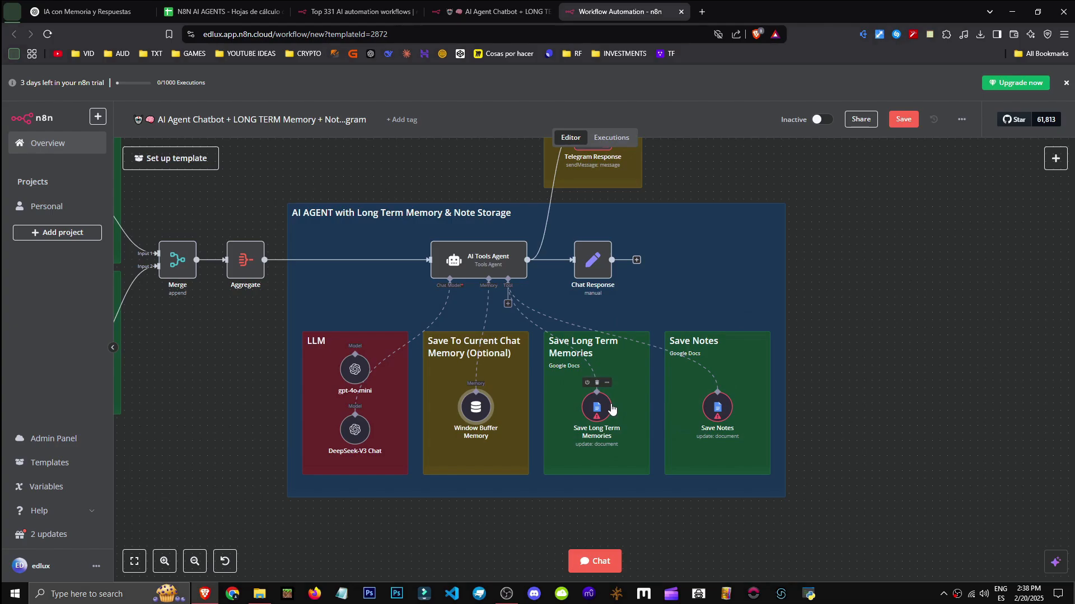
{"action": "double_click", "coordinate": [629, 396]}
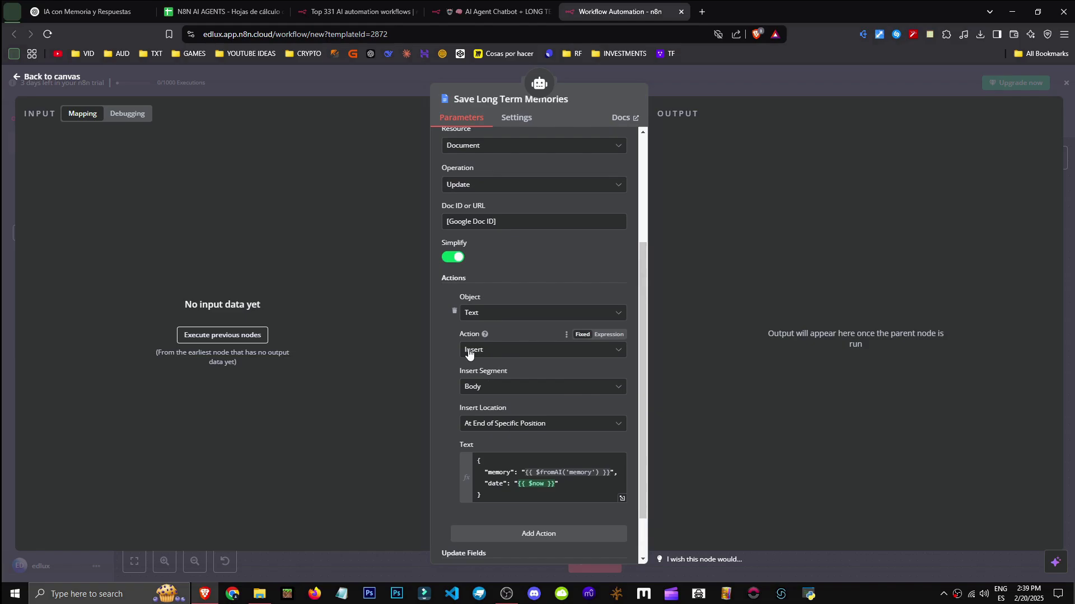
{"action": "scroll", "coordinate": [473, 540], "scroll_direction": "down", "scroll_amount": 1}
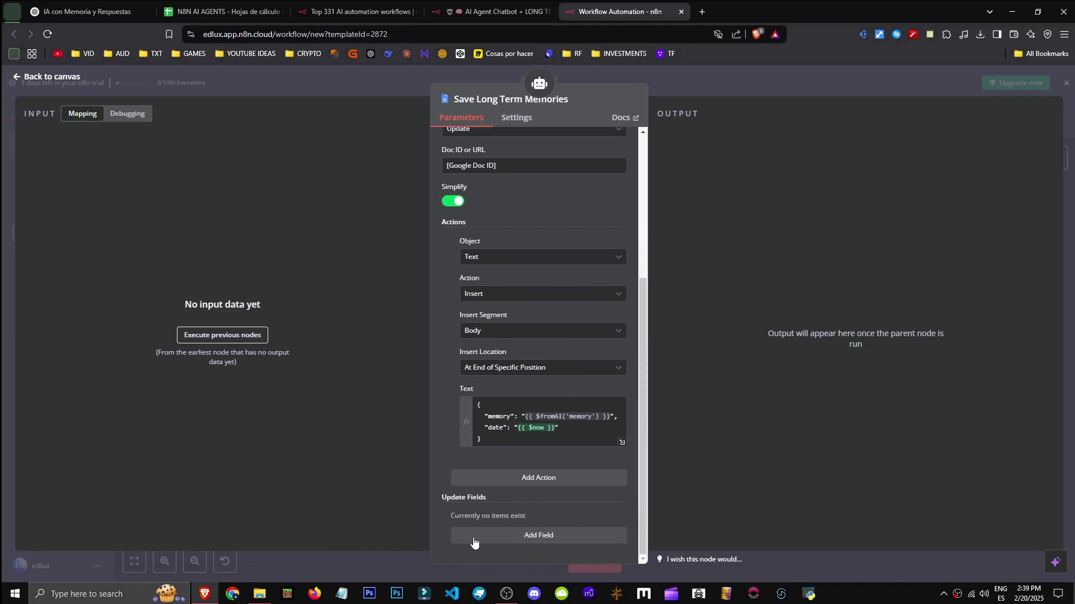
{"action": "scroll", "coordinate": [452, 498], "scroll_direction": "up", "scroll_amount": 4}
{"action": "left_click", "coordinate": [517, 119]}
{"action": "left_click", "coordinate": [473, 119]}
{"action": "left_click", "coordinate": [1067, 85]}
{"action": "scroll", "coordinate": [756, 257], "scroll_direction": "up", "scroll_amount": 2}
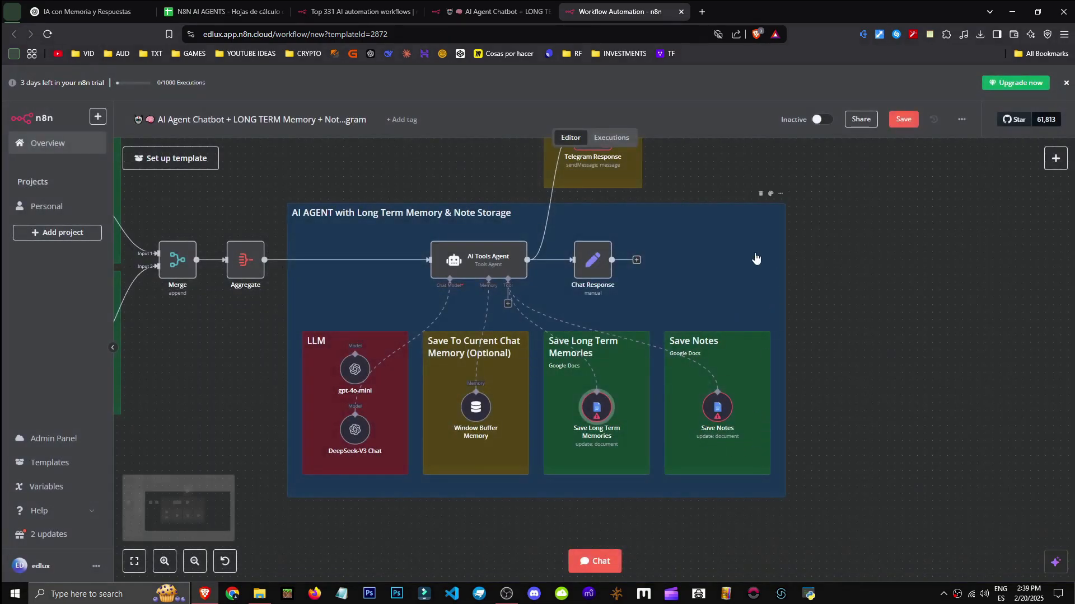
{"action": "double_click", "coordinate": [586, 458]}
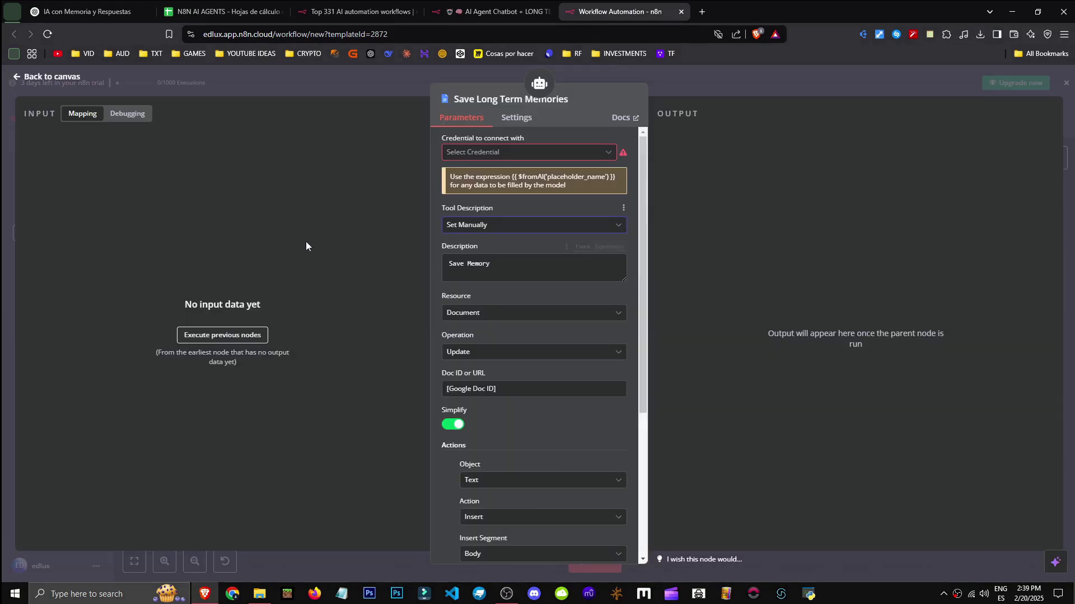
{"action": "left_click", "coordinate": [538, 225]}
{"action": "left_click", "coordinate": [347, 329]}
{"action": "left_click", "coordinate": [475, 389]}
{"action": "scroll", "coordinate": [470, 388], "scroll_direction": "down", "scroll_amount": 4}
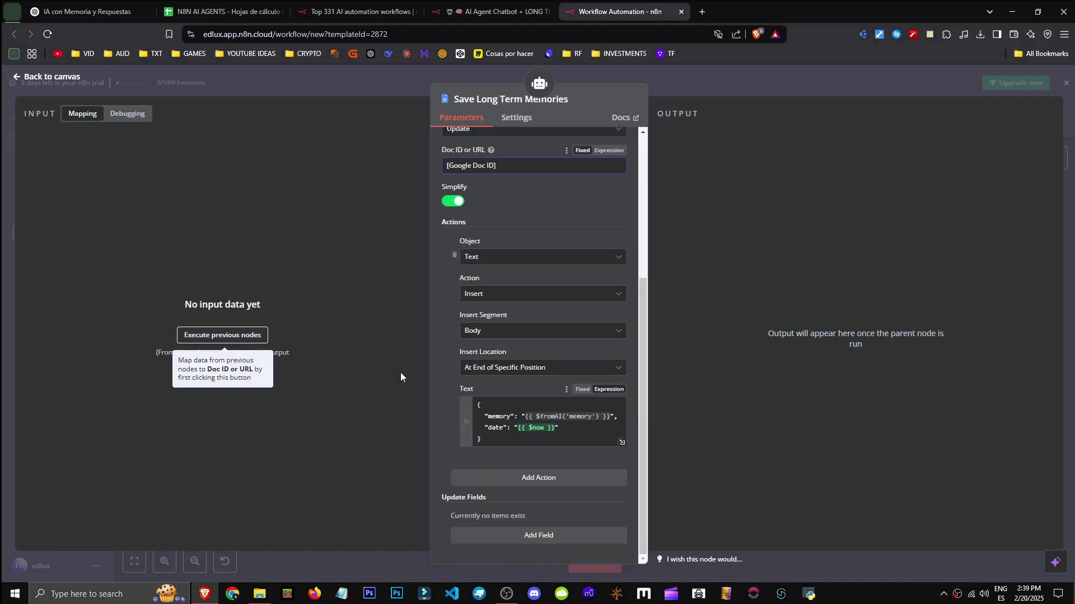
{"action": "scroll", "coordinate": [448, 291], "scroll_direction": "up", "scroll_amount": 2}
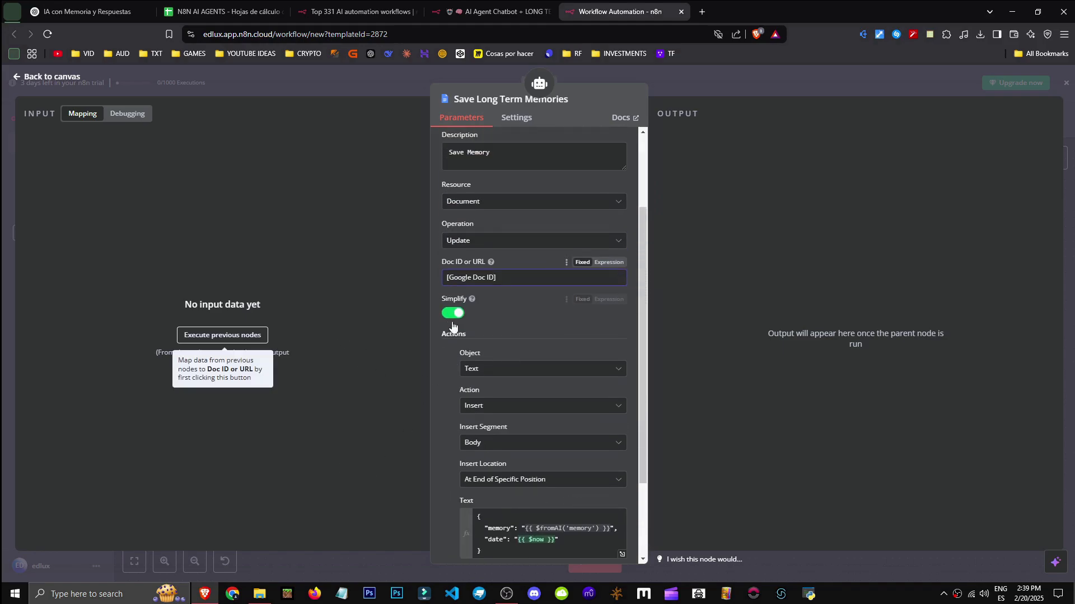
{"action": "left_click", "coordinate": [516, 119]}
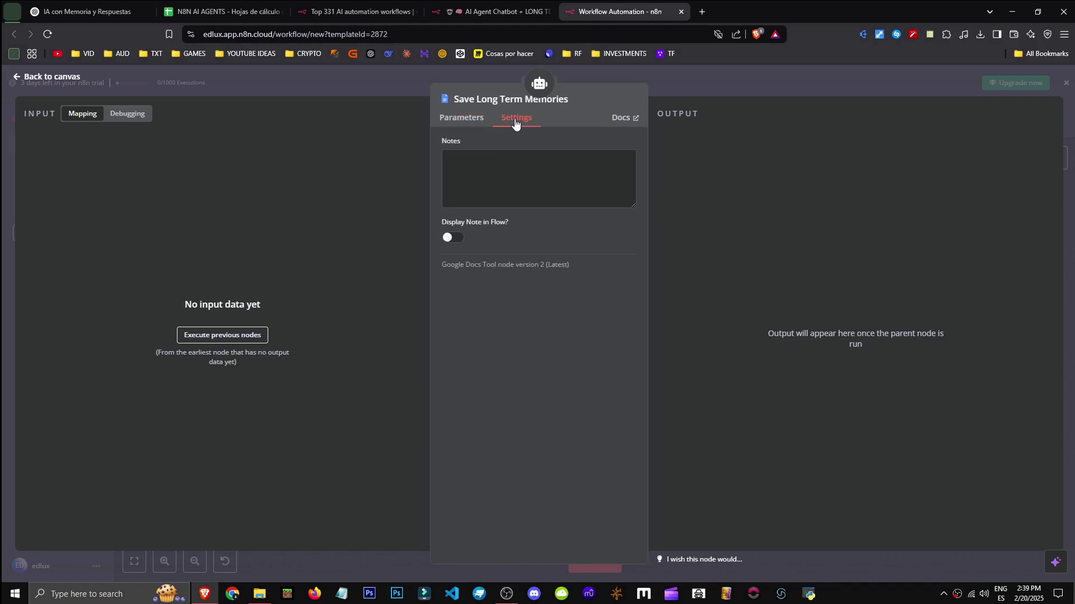
{"action": "left_click", "coordinate": [1062, 83]}
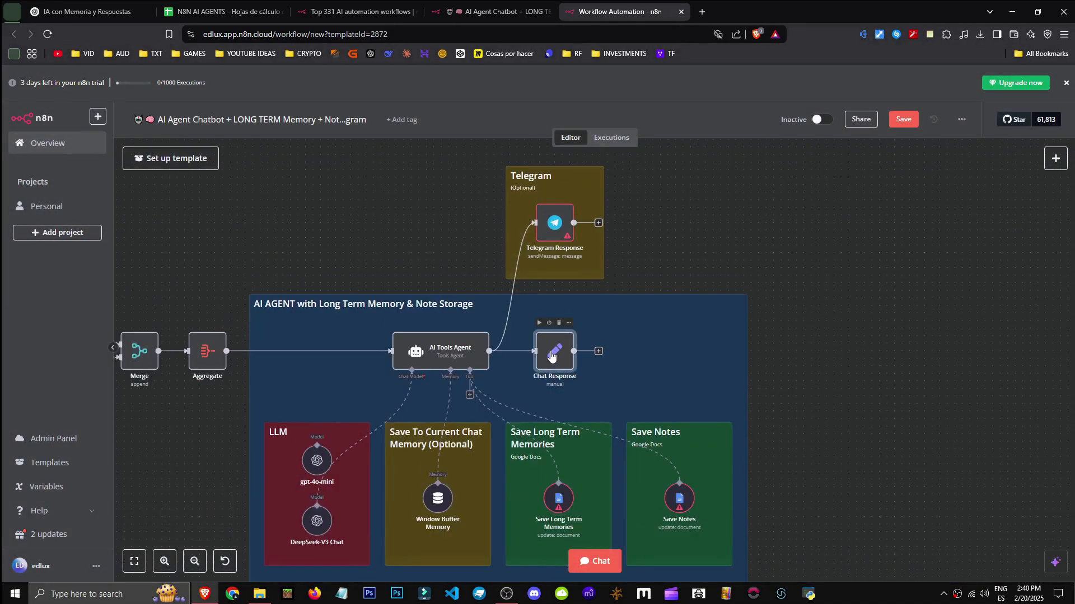
{"action": "left_click", "coordinate": [506, 594]}
{"action": "key", "text": "alt+Tab"}
{"action": "left_click_drag", "start_coordinate": [784, 434], "coordinate": [849, 374]}
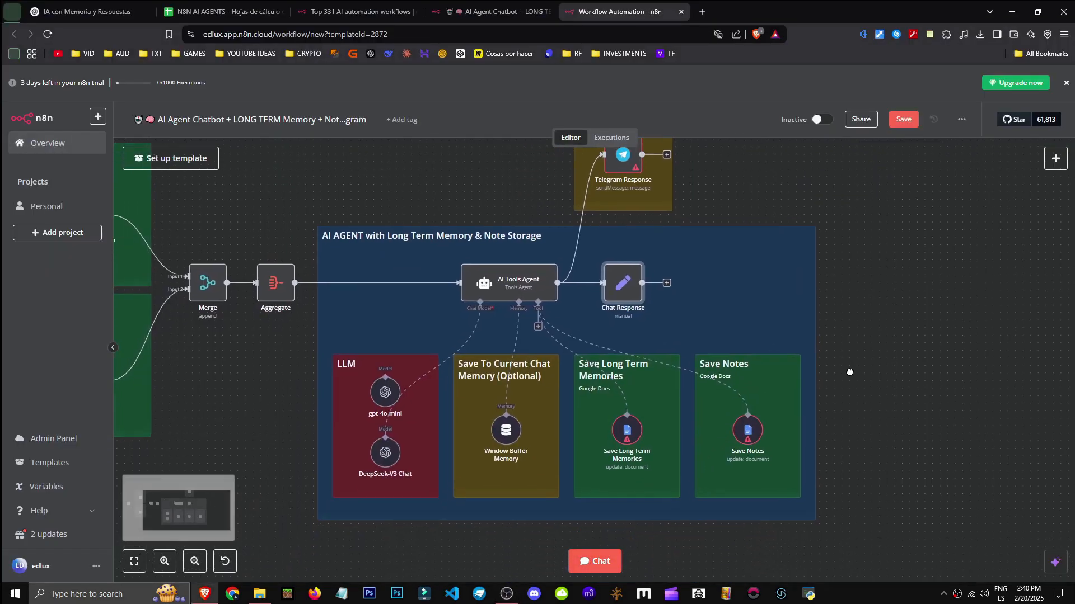
Open the workflow's chat panel, then switch to the npm installation docs
{"action": "left_click", "coordinate": [583, 568]}
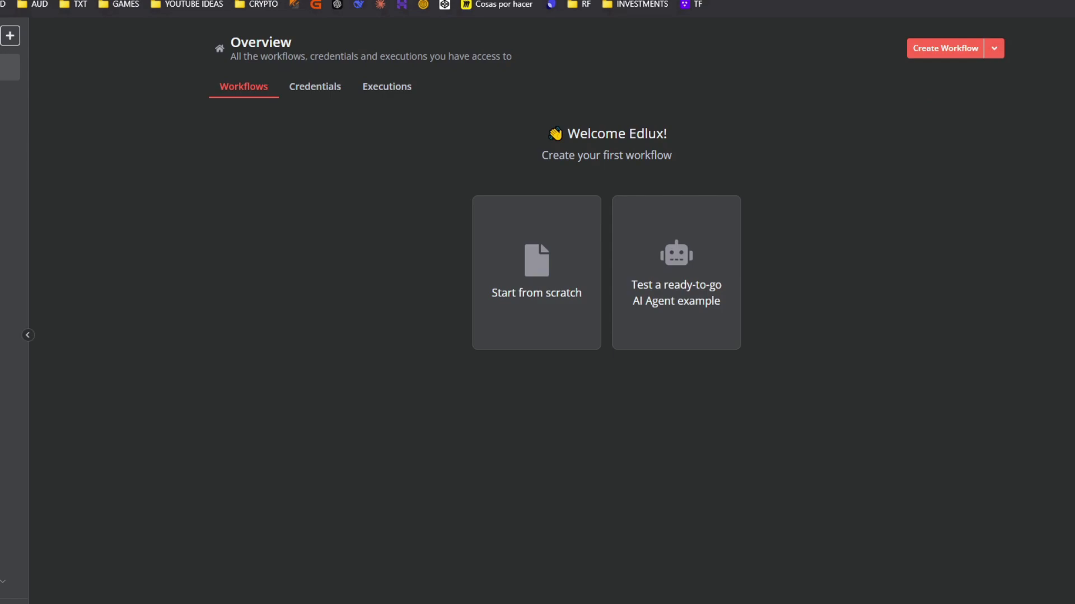
{"action": "left_click", "coordinate": [506, 8]}
{"action": "scroll", "coordinate": [574, 391], "scroll_direction": "up", "scroll_amount": 3}
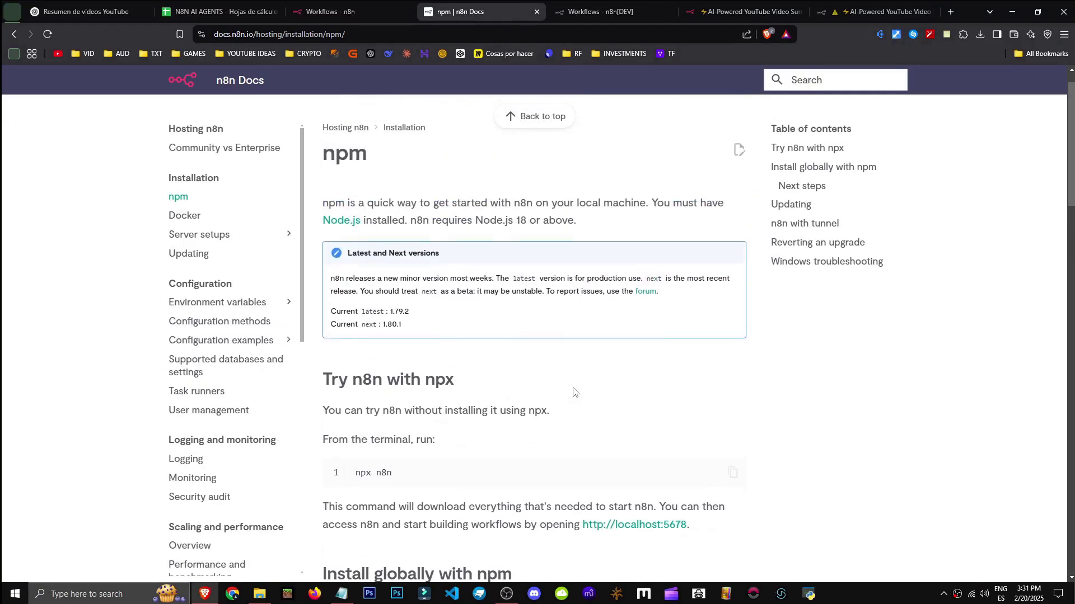
{"action": "scroll", "coordinate": [394, 287], "scroll_direction": "down", "scroll_amount": 4}
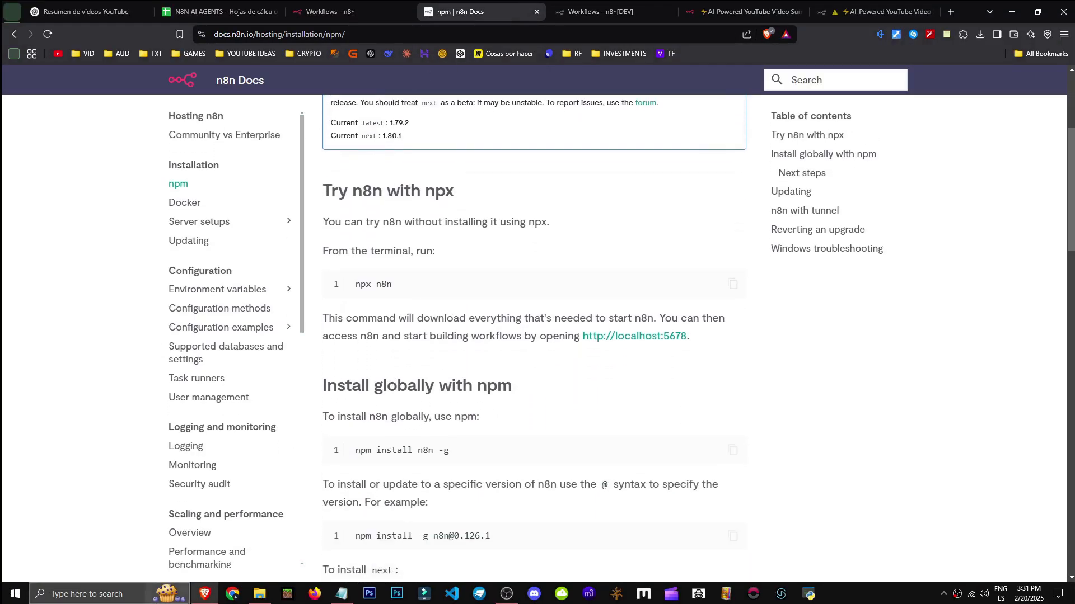
Launch Command Prompt, select 'npm install n8n -g', and open n8n at localhost:5678
{"action": "left_click", "coordinate": [87, 594]}
{"action": "type", "text": "cmd"}
{"action": "key", "text": "Return"}
{"action": "left_click", "coordinate": [461, 450]}
{"action": "left_click_drag", "start_coordinate": [460, 451], "coordinate": [351, 458]}
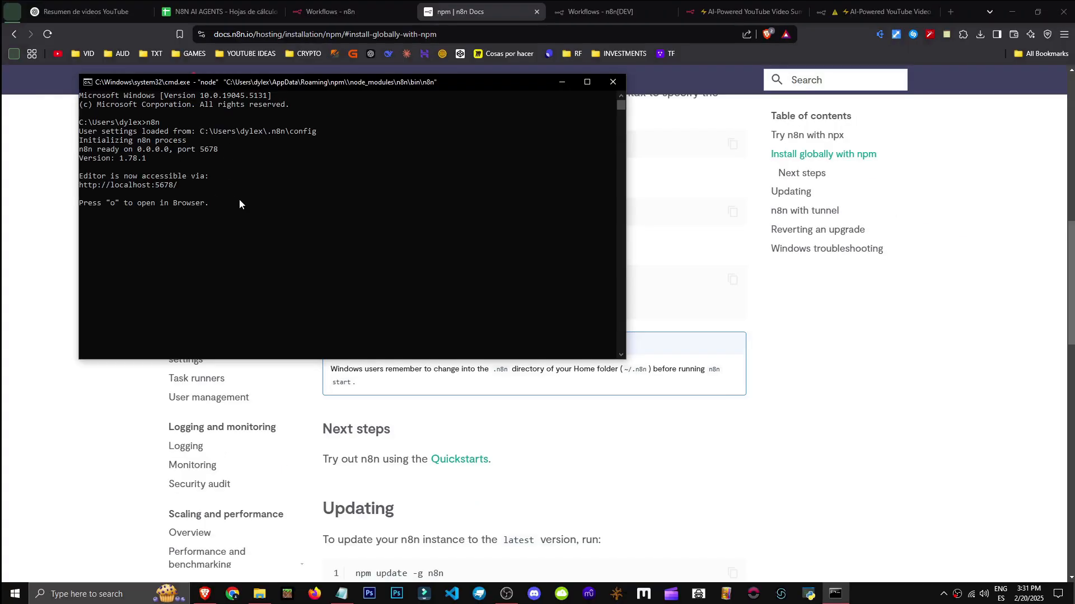
{"action": "key", "text": "o"}
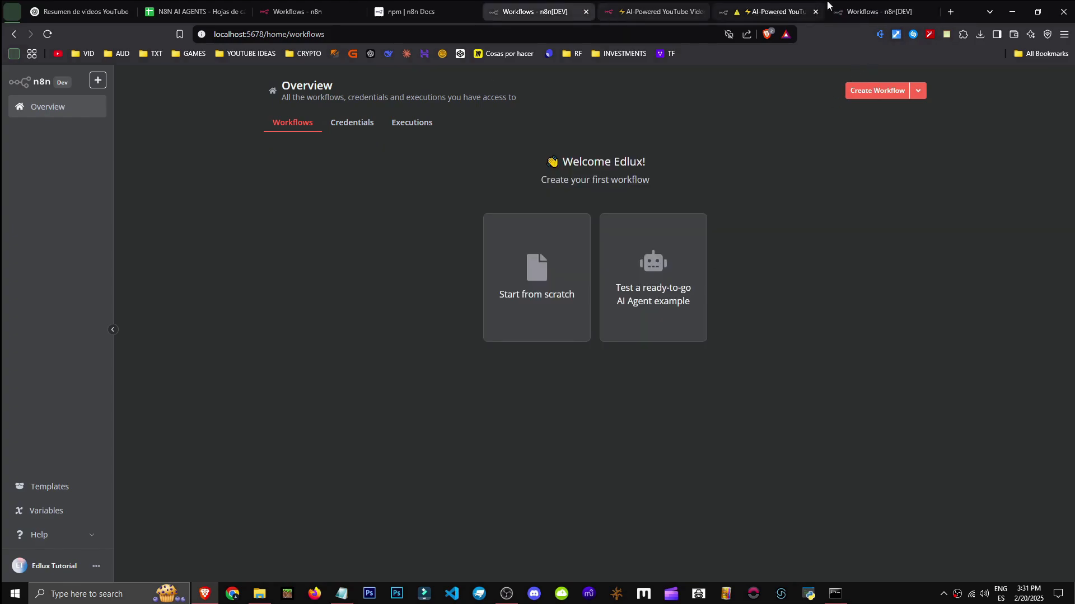
Close the duplicate local n8n browser tab
{"action": "left_click_drag", "start_coordinate": [252, 35], "coordinate": [220, 35]}
{"action": "middle_click", "coordinate": [535, 15]}
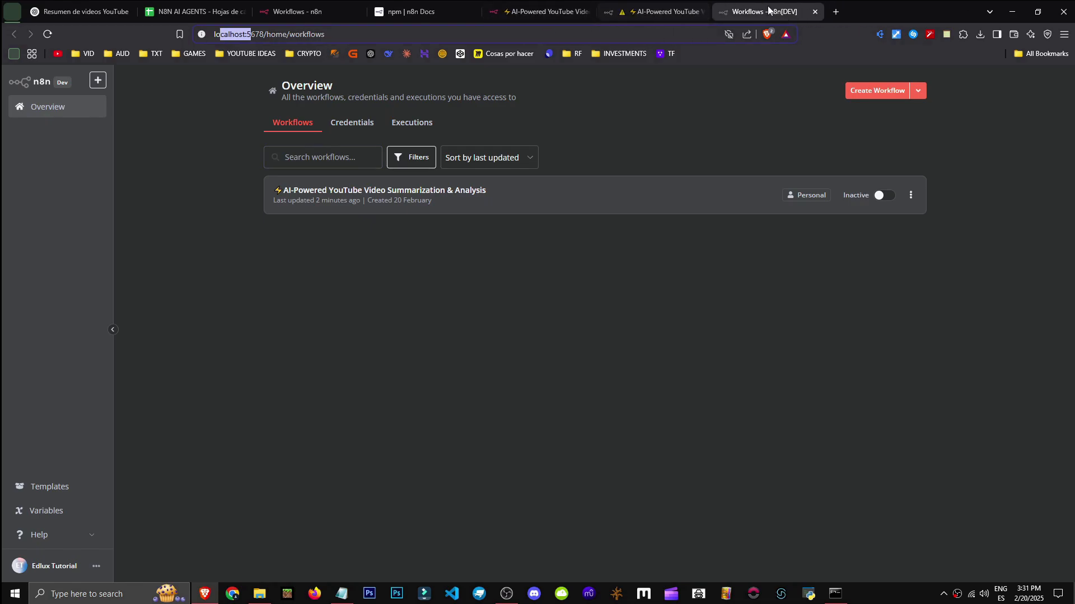
{"action": "left_click", "coordinate": [375, 375]}
Open the template library filtered to Google Sheets templates
{"action": "left_click", "coordinate": [42, 491]}
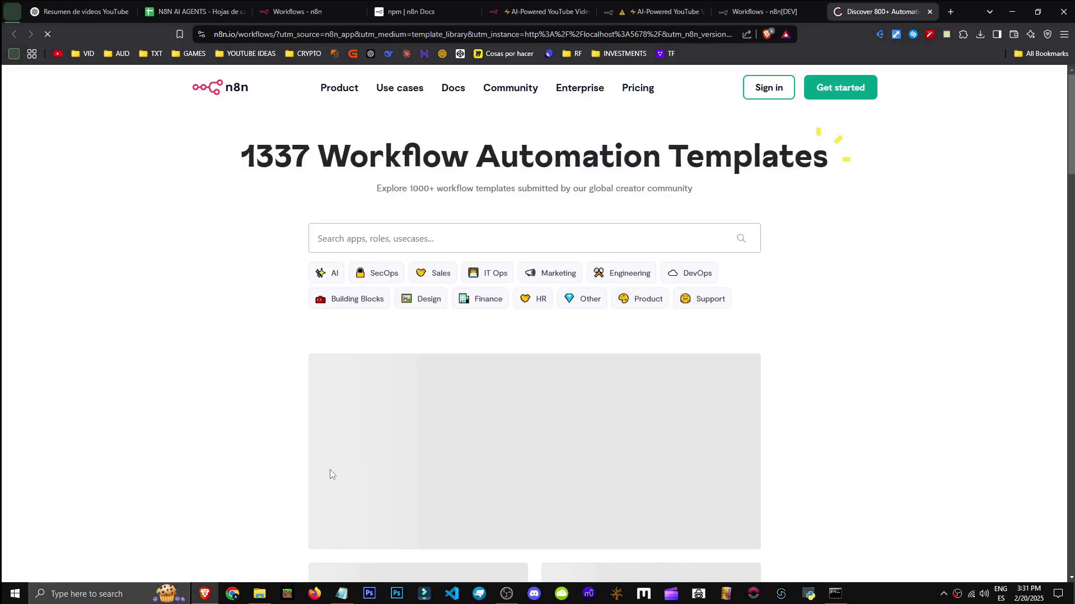
{"action": "left_click", "coordinate": [498, 234]}
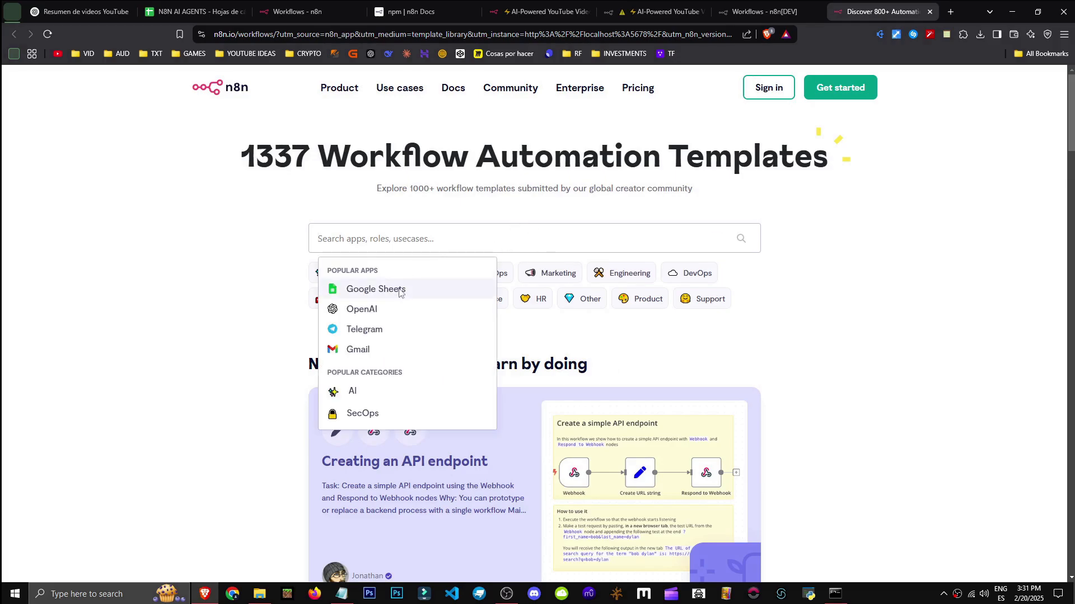
{"action": "left_click", "coordinate": [372, 289]}
{"action": "scroll", "coordinate": [212, 285], "scroll_direction": "down", "scroll_amount": 2}
Start importing the AI Automated HR Workflow template, then highlight the Telegram AI Chatbot title
{"action": "left_click", "coordinate": [570, 354]}
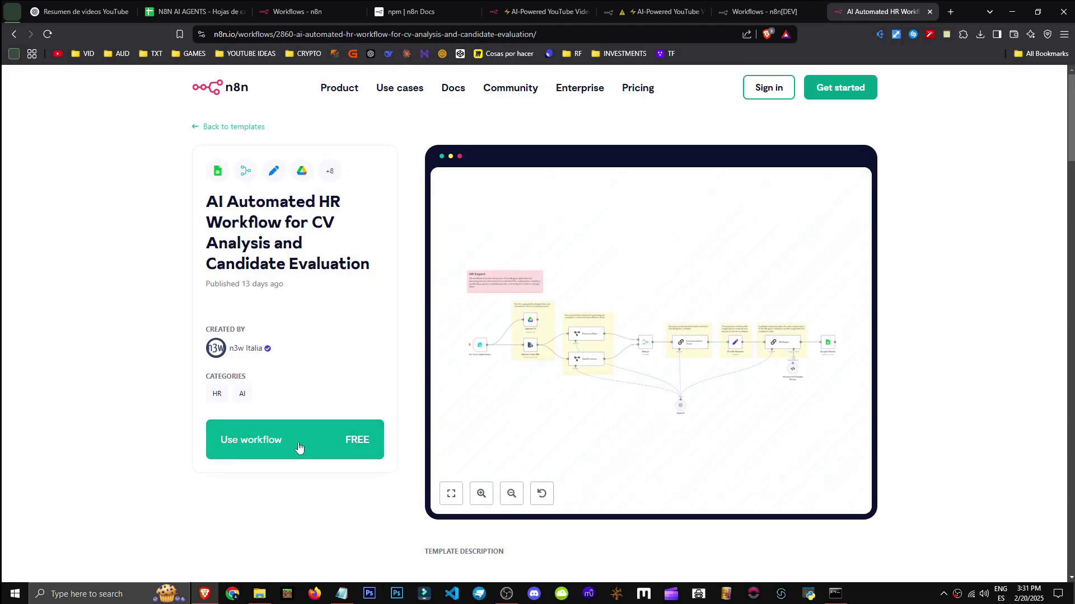
{"action": "left_click", "coordinate": [289, 449]}
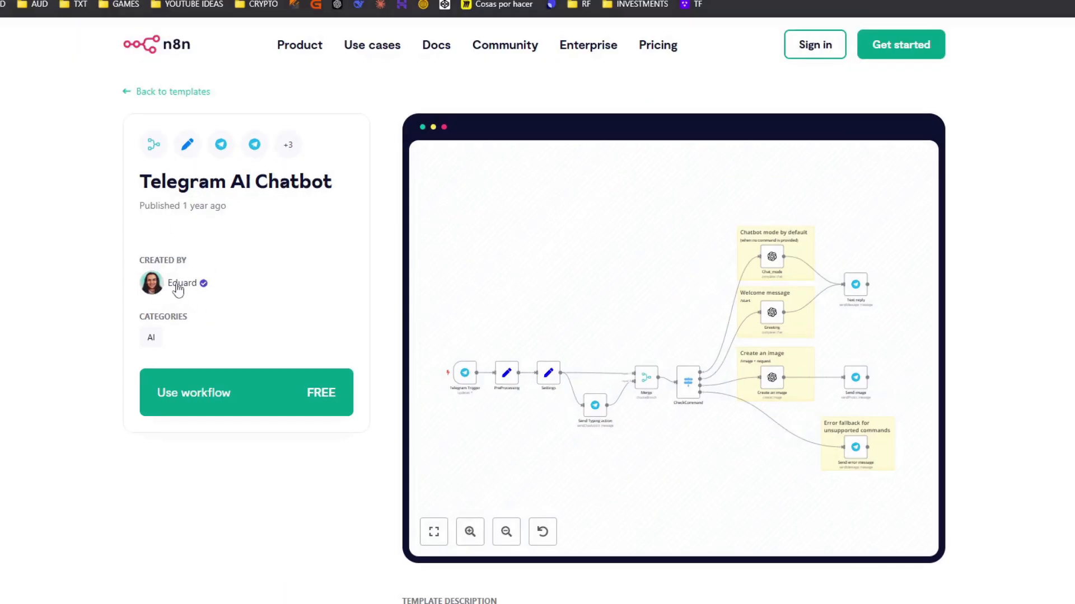
{"action": "left_click_drag", "start_coordinate": [139, 181], "coordinate": [331, 182]}
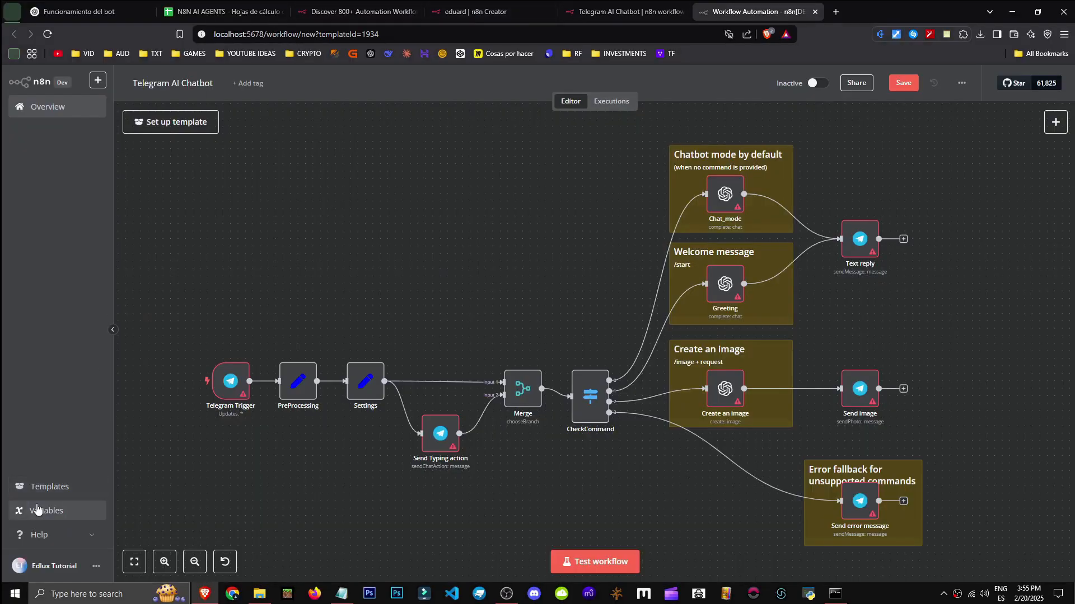
Glance at the template library website, then return to the local workflow editor
{"action": "left_click", "coordinate": [53, 487]}
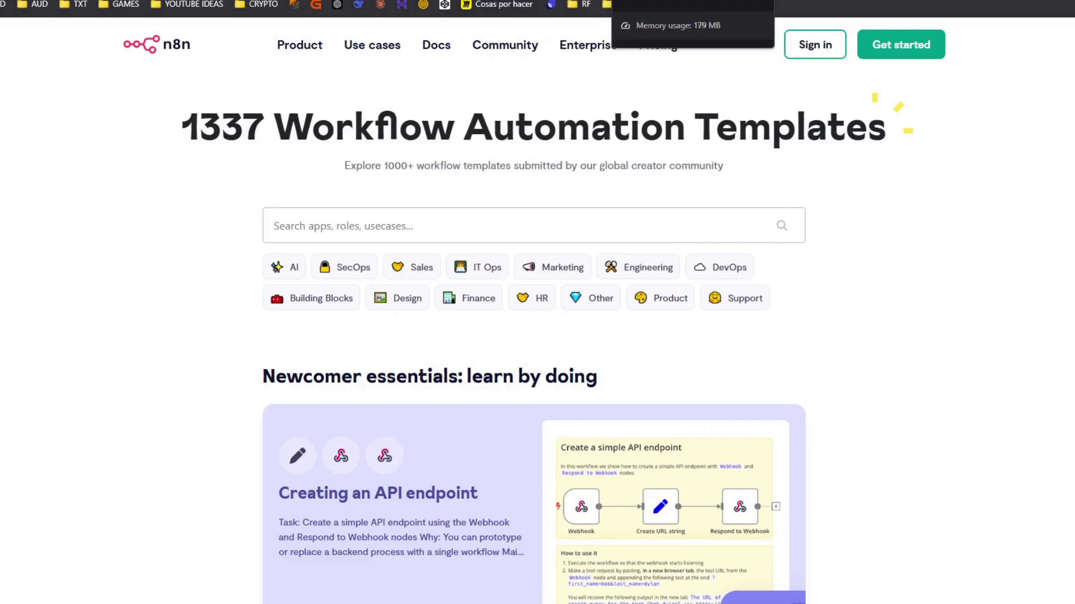
{"action": "left_click", "coordinate": [610, 12]}
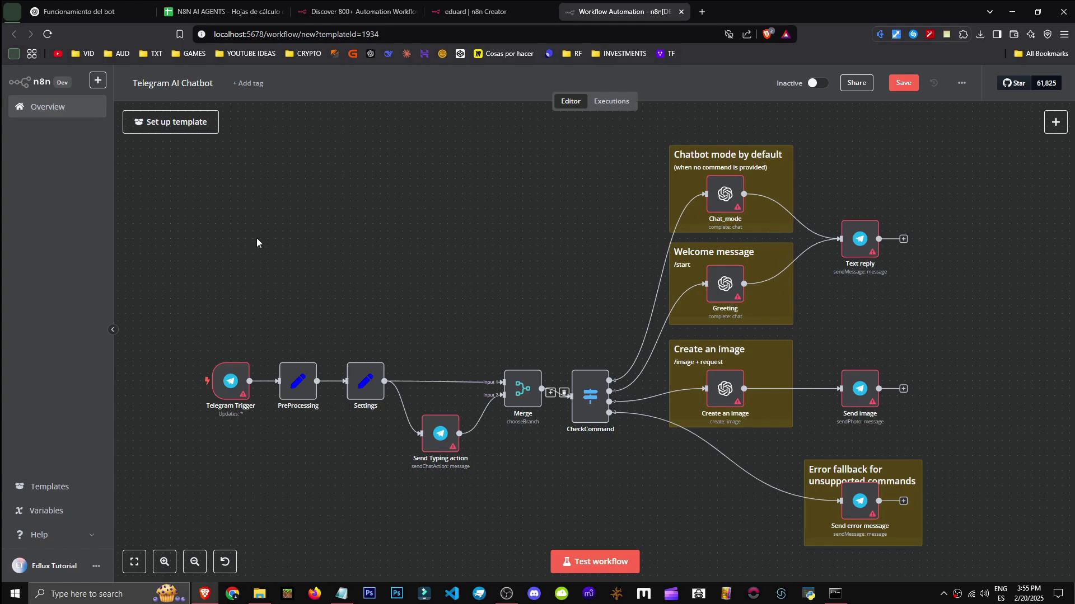
{"action": "scroll", "coordinate": [123, 313], "scroll_direction": "up", "scroll_amount": 1}
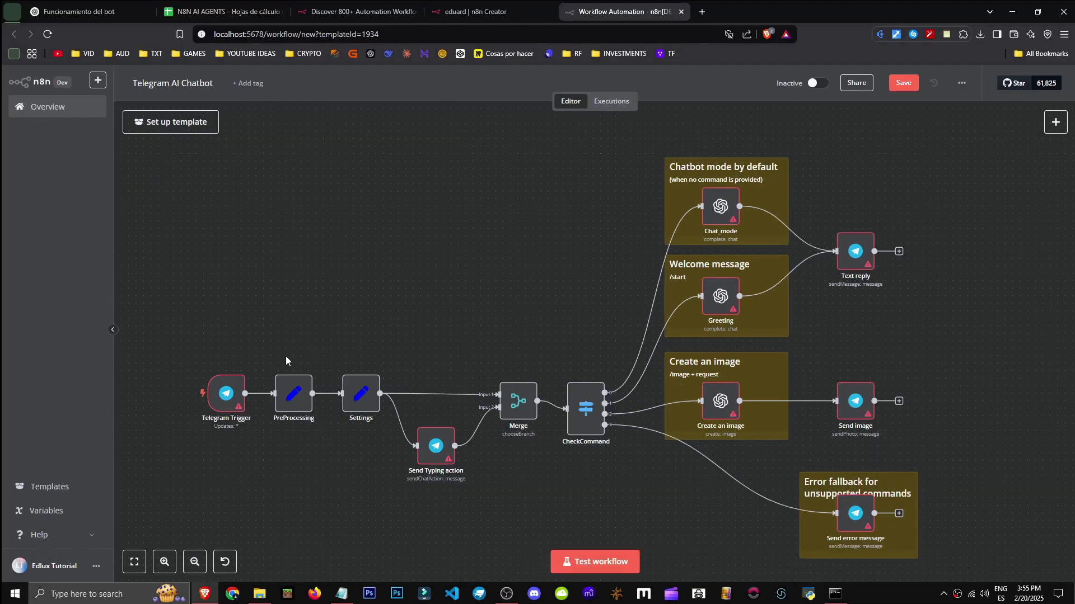
View the parameters of the Telegram Trigger, PreProcessing and Settings nodes in turn
{"action": "left_click", "coordinate": [222, 404]}
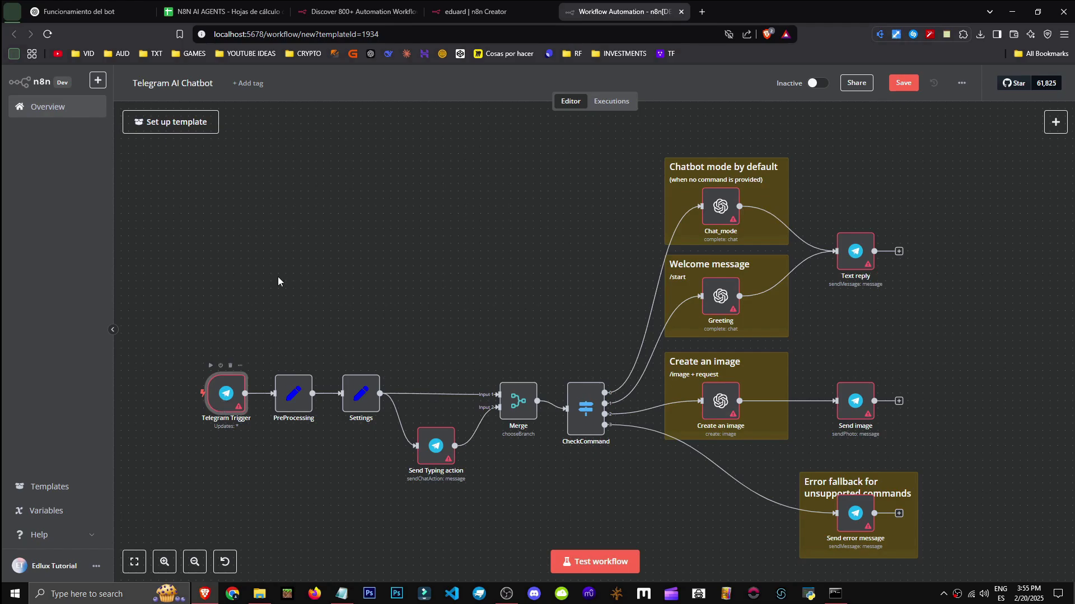
{"action": "double_click", "coordinate": [222, 390]}
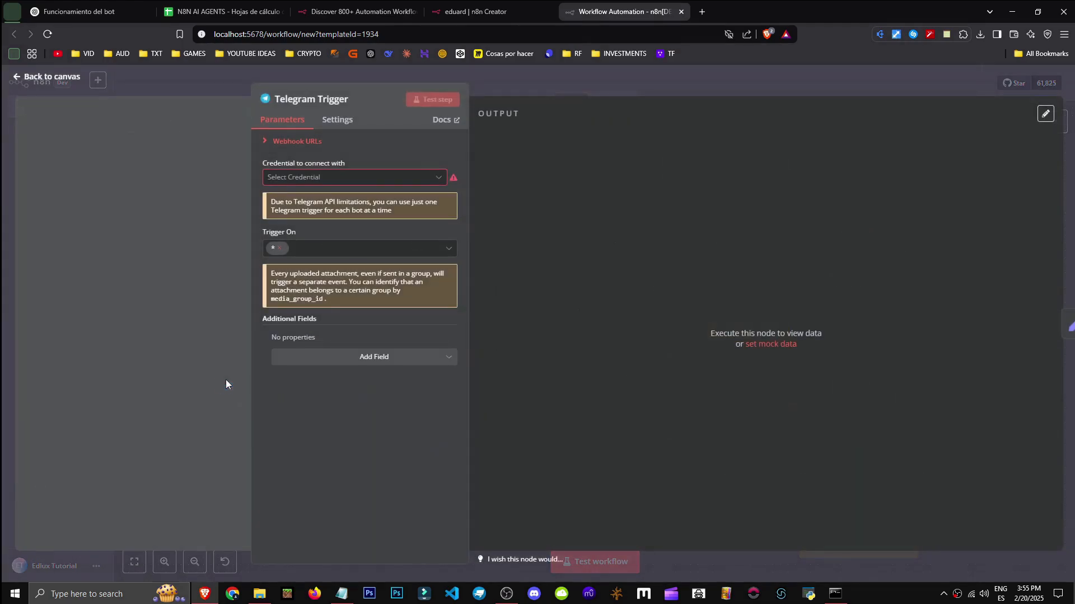
{"action": "left_click", "coordinate": [326, 119]}
{"action": "left_click", "coordinate": [232, 386]}
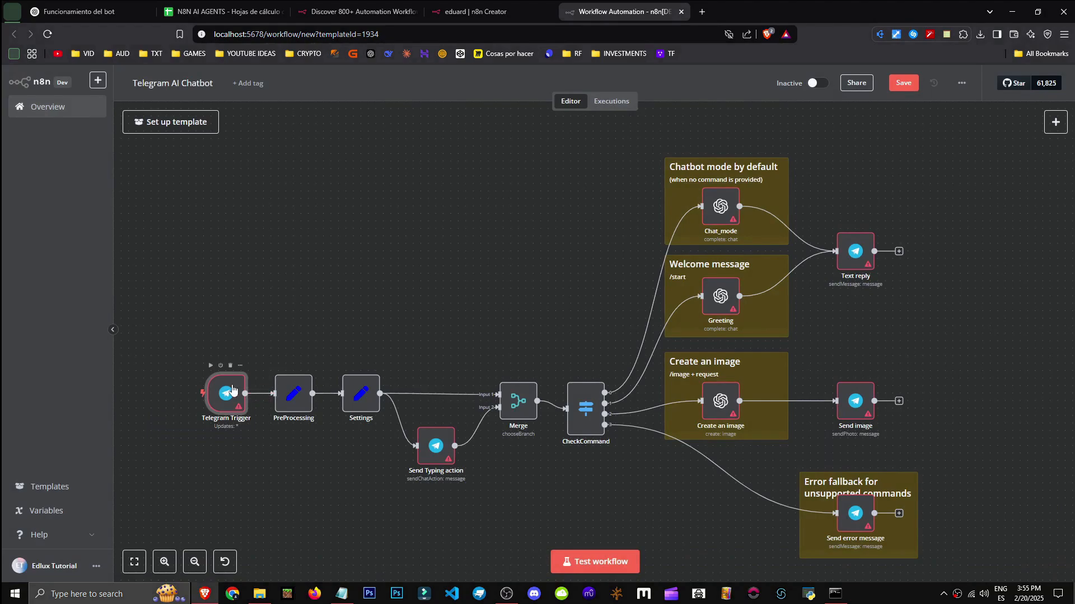
{"action": "double_click", "coordinate": [231, 387]}
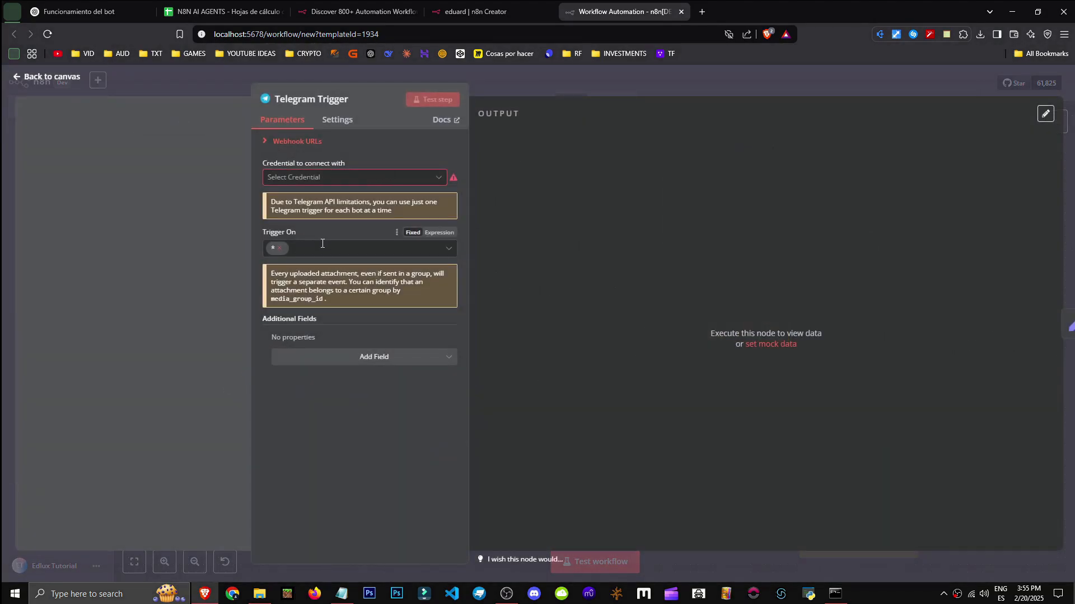
{"action": "left_click", "coordinate": [1069, 101]}
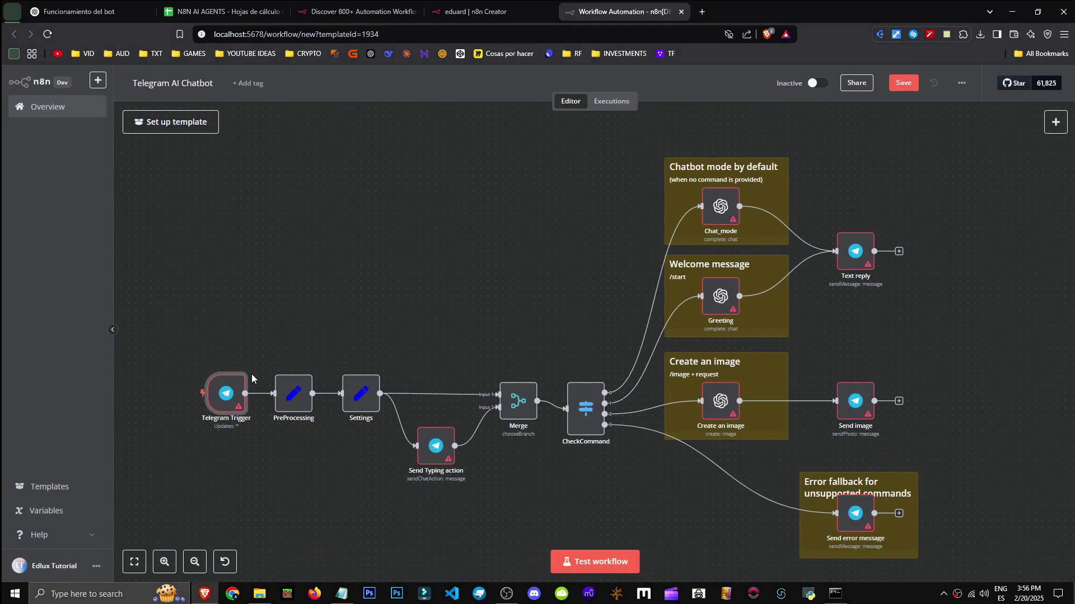
{"action": "double_click", "coordinate": [293, 393]}
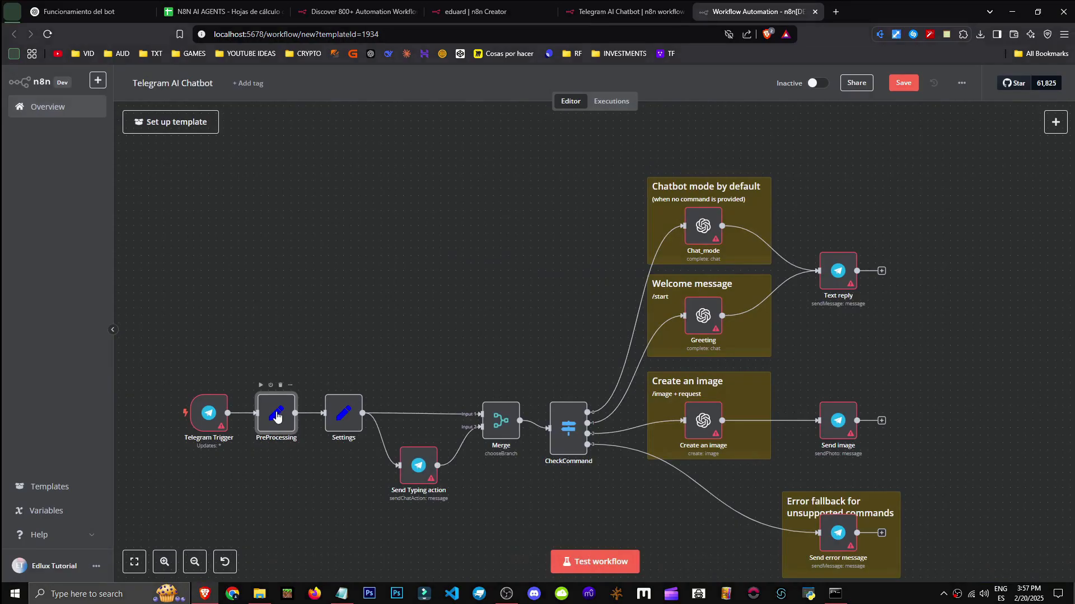
{"action": "double_click", "coordinate": [340, 417]}
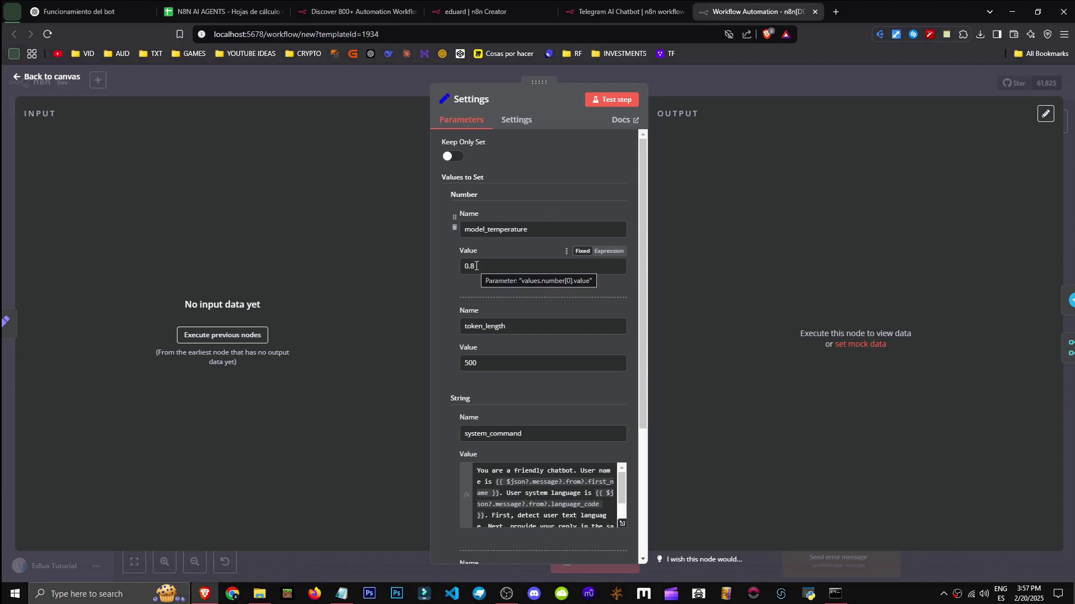
Preview the resolved system_command prompt and mark the part about the user's system language
{"action": "scroll", "coordinate": [504, 267], "scroll_direction": "down", "scroll_amount": 1}
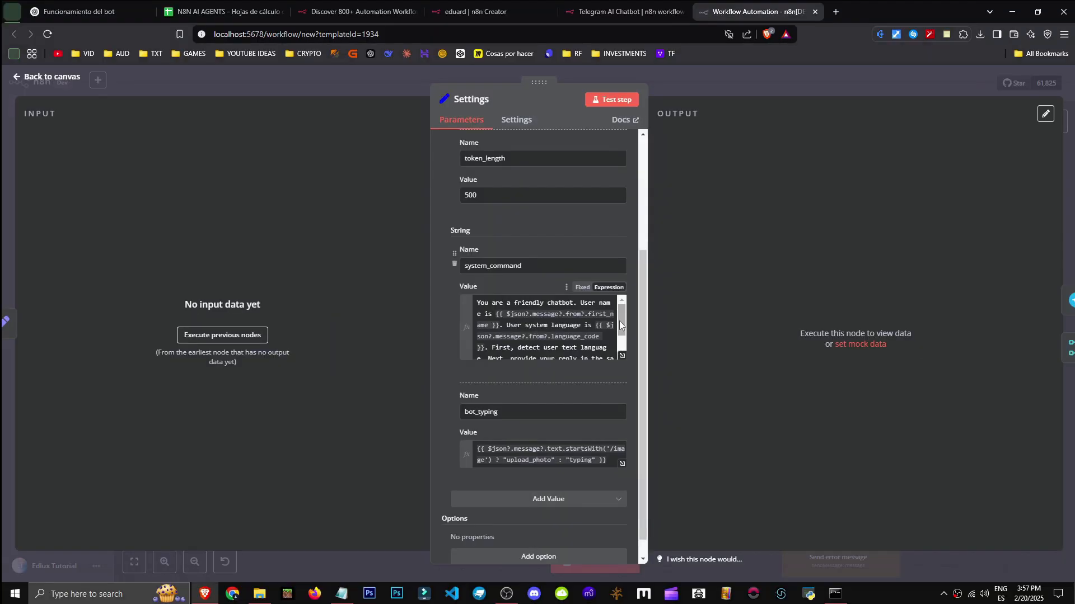
{"action": "mouse_move", "coordinate": [622, 325]}
{"action": "left_mouse_down"}
{"action": "mouse_move", "coordinate": [622, 342]}
{"action": "mouse_move", "coordinate": [621, 320]}
{"action": "left_mouse_up"}
{"action": "double_click", "coordinate": [528, 302]}
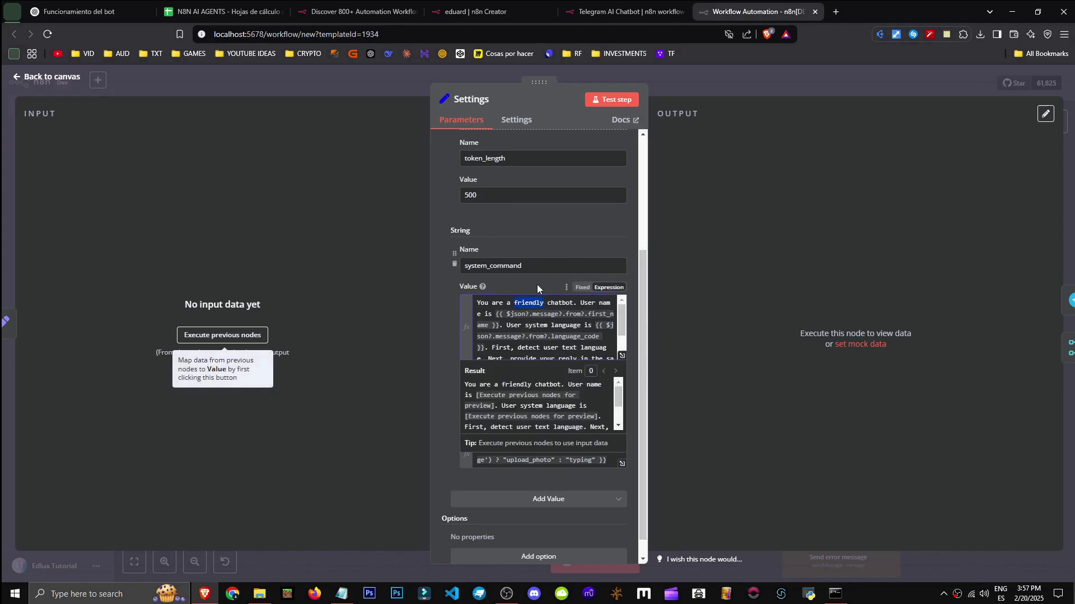
{"action": "left_click", "coordinate": [540, 288]}
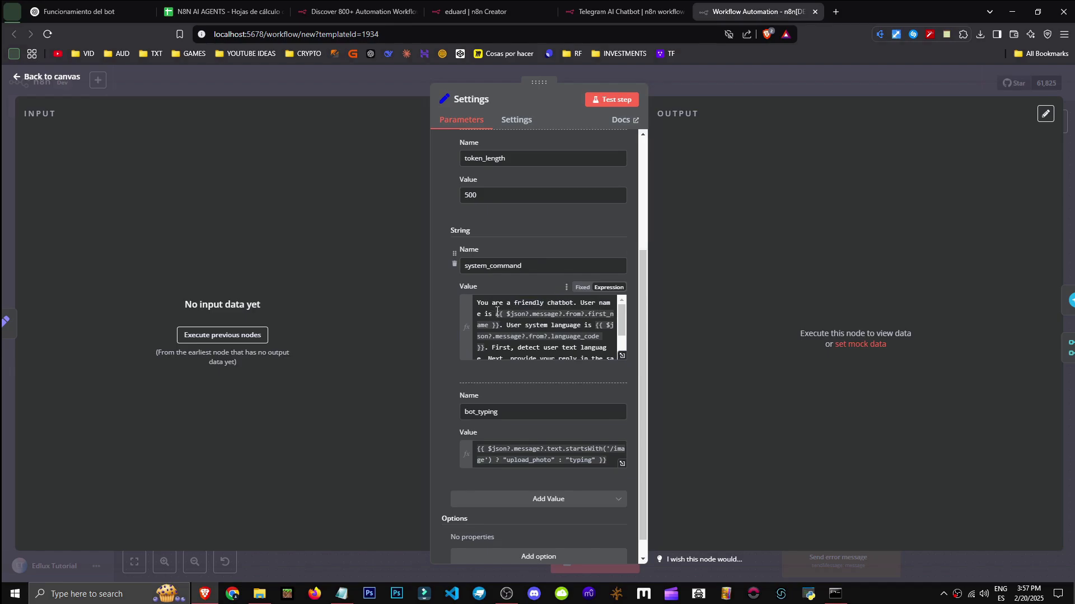
{"action": "left_click", "coordinate": [497, 312]}
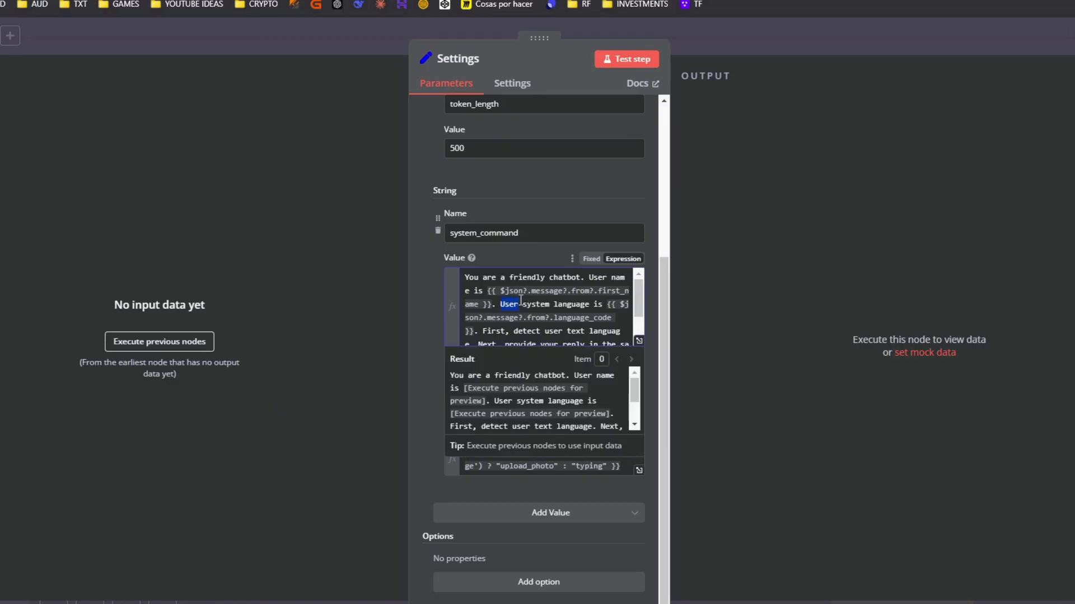
{"action": "left_click_drag", "start_coordinate": [521, 300], "coordinate": [613, 317]}
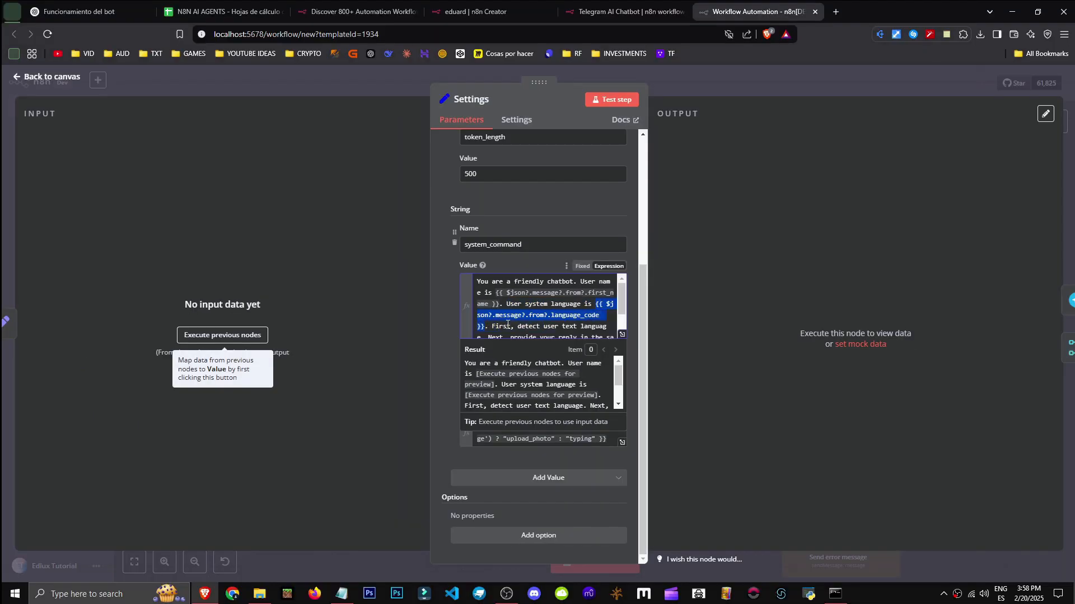
Mark the prompt's closing sentence and the emoji sentence, then close the Settings node
{"action": "scroll", "coordinate": [512, 315], "scroll_direction": "down", "scroll_amount": 1}
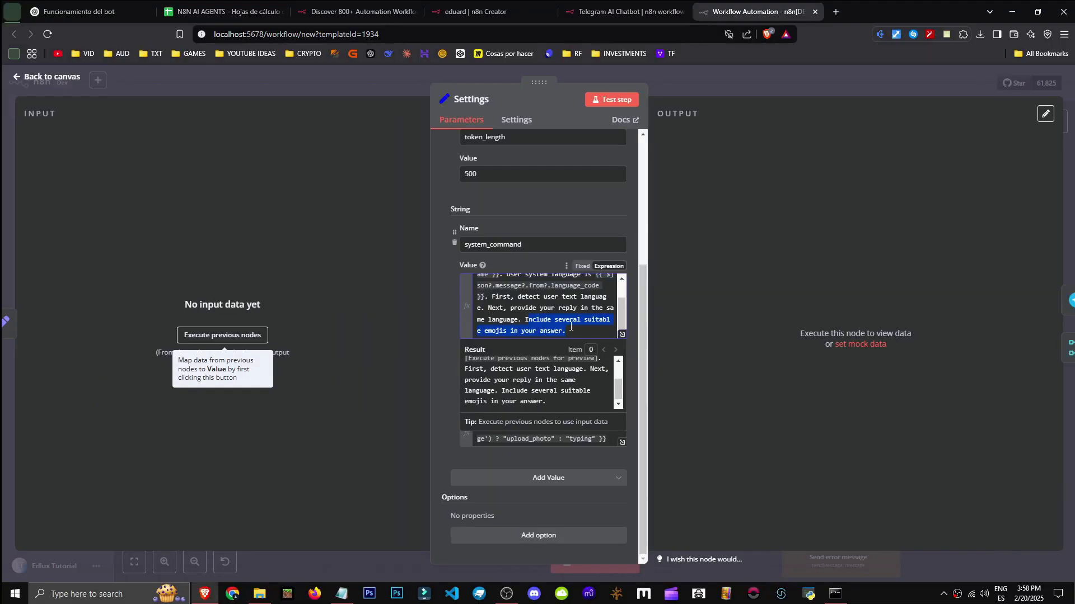
{"action": "left_click", "coordinate": [577, 331]}
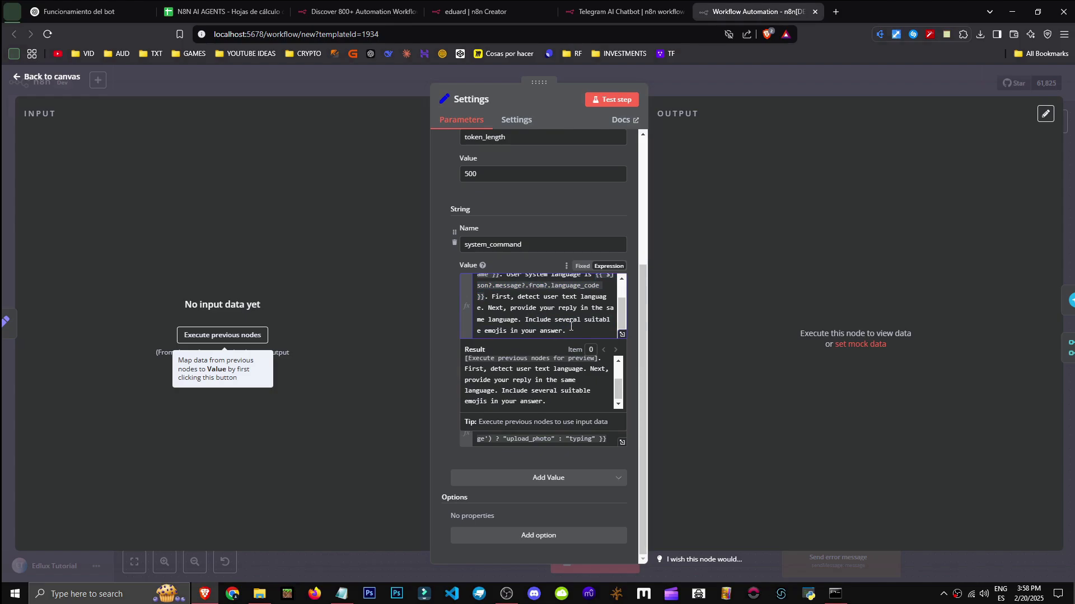
{"action": "left_click", "coordinate": [377, 281]}
{"action": "left_click_drag", "start_coordinate": [584, 328], "coordinate": [527, 320]}
{"action": "left_click", "coordinate": [399, 301]}
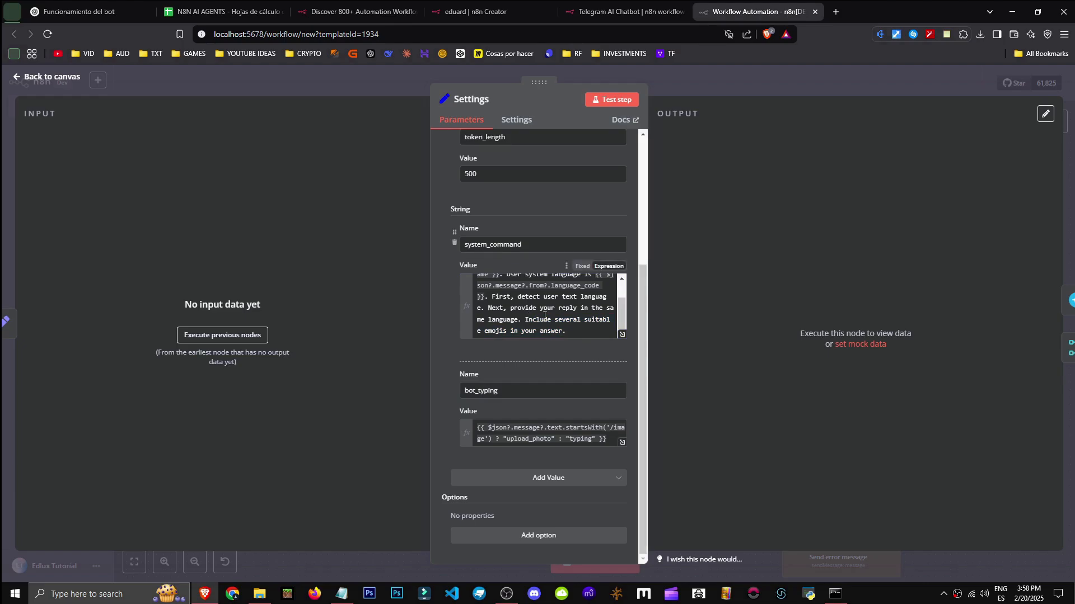
{"action": "key", "text": "Escape"}
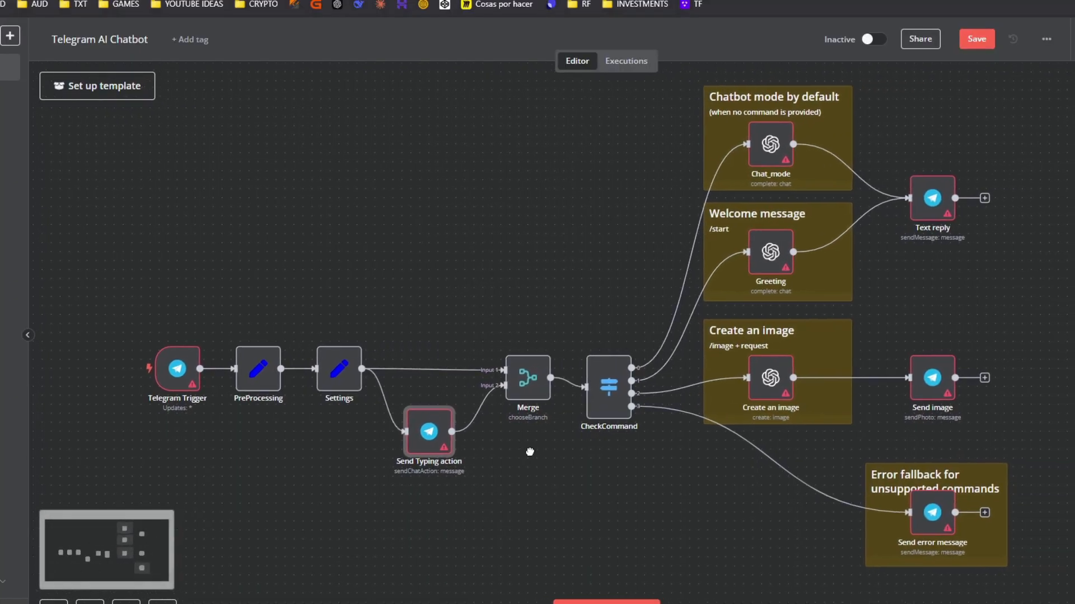
{"action": "double_click", "coordinate": [516, 392]}
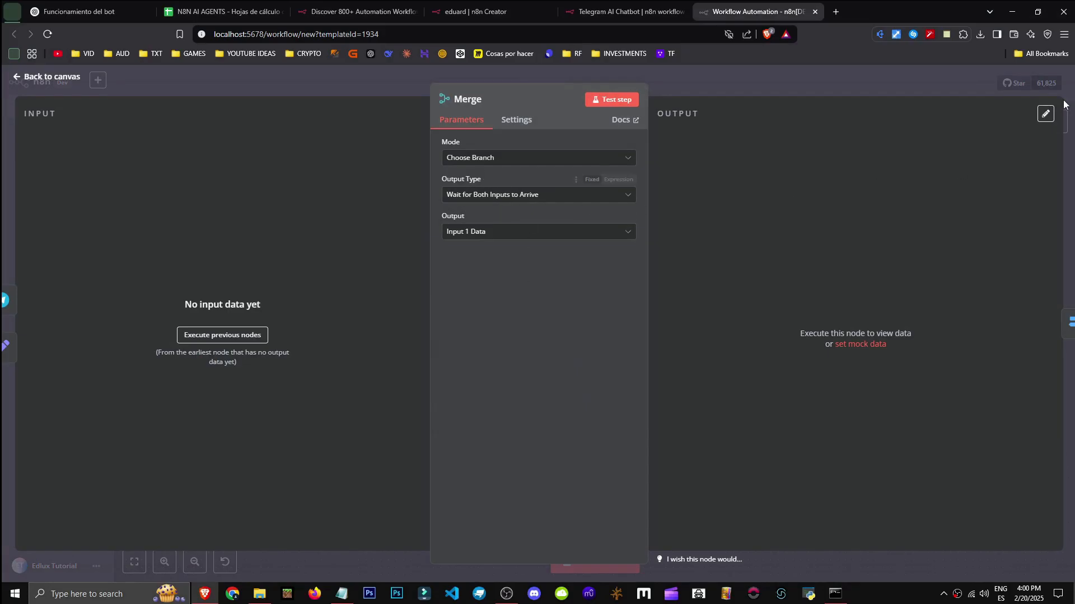
{"action": "left_click", "coordinate": [1038, 80]}
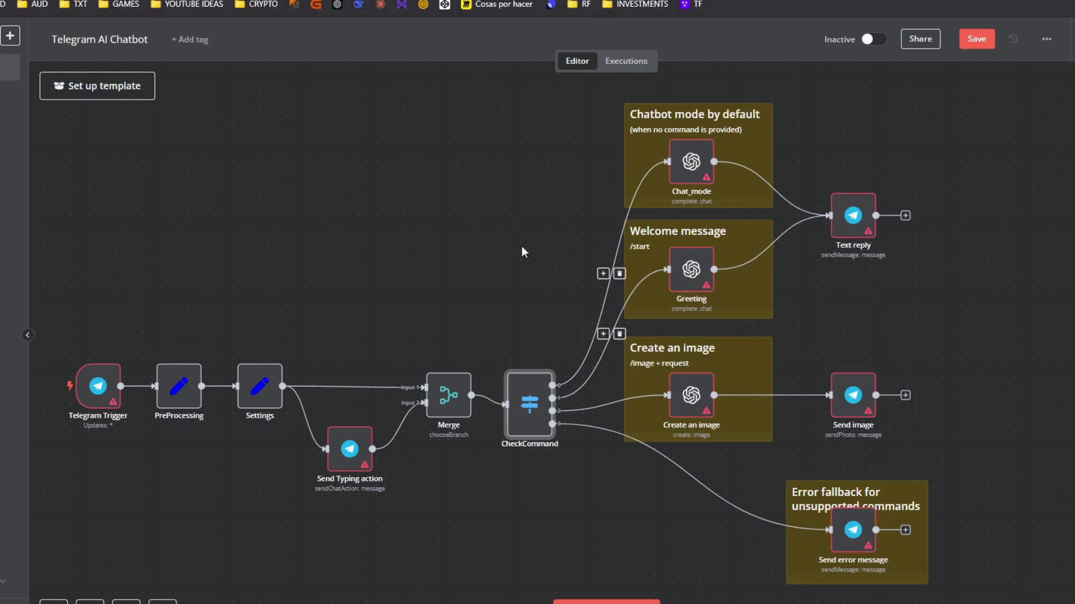
{"action": "left_click_drag", "start_coordinate": [478, 261], "coordinate": [333, 298]}
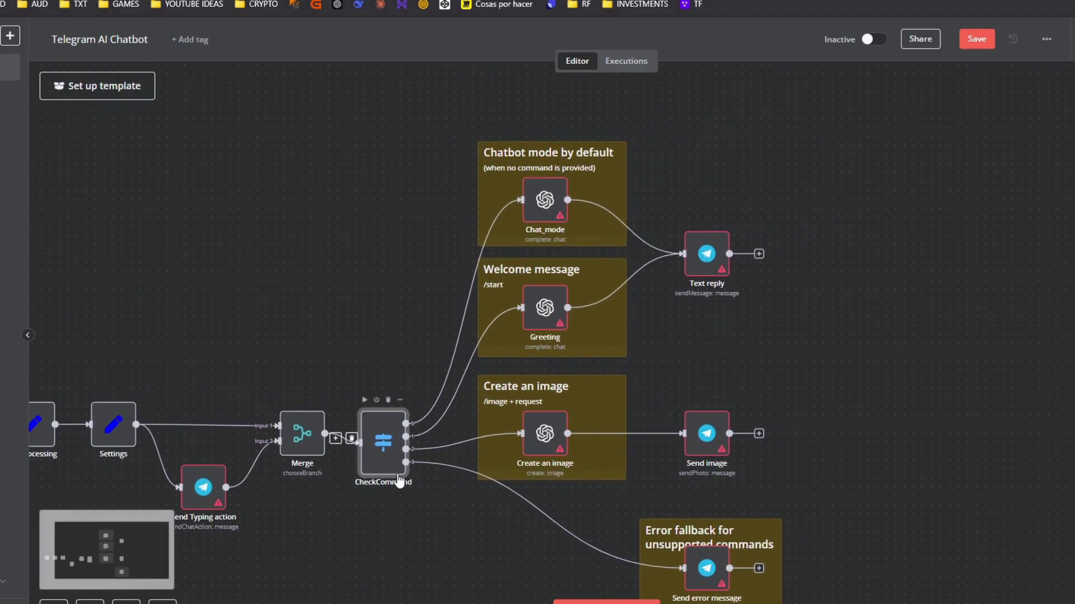
{"action": "left_click_drag", "start_coordinate": [392, 510], "coordinate": [372, 432]}
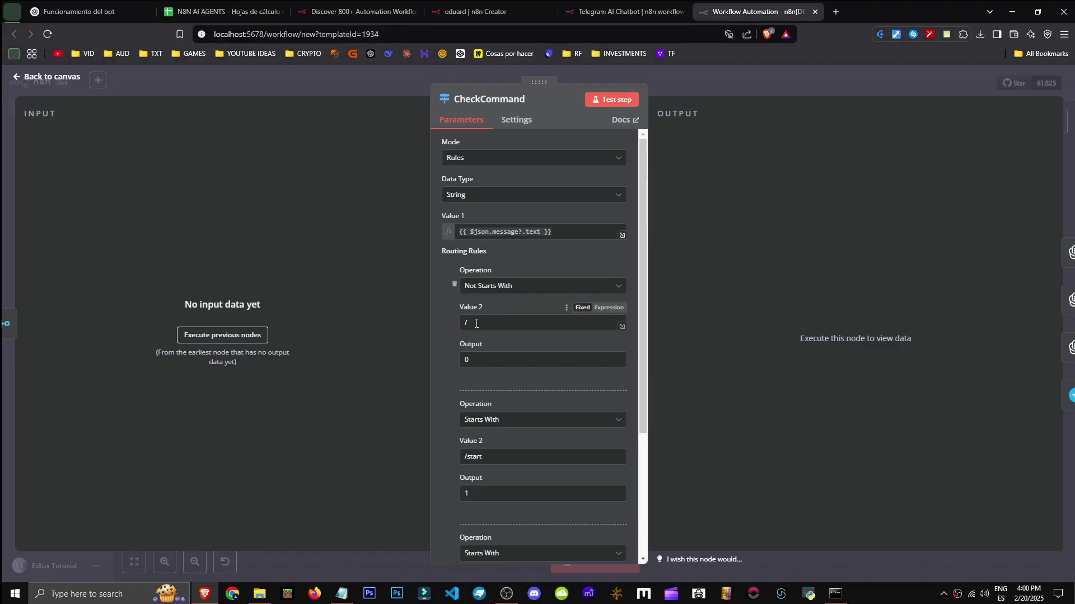
{"action": "left_click", "coordinate": [471, 323]}
{"action": "left_click", "coordinate": [449, 323]}
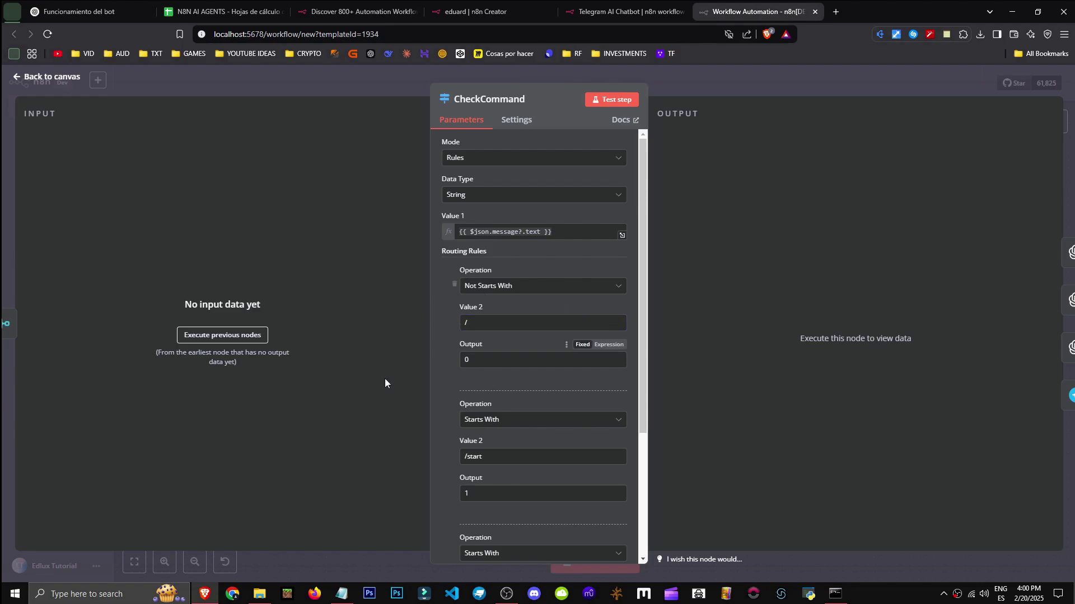
{"action": "scroll", "coordinate": [481, 363], "scroll_direction": "down", "scroll_amount": 2}
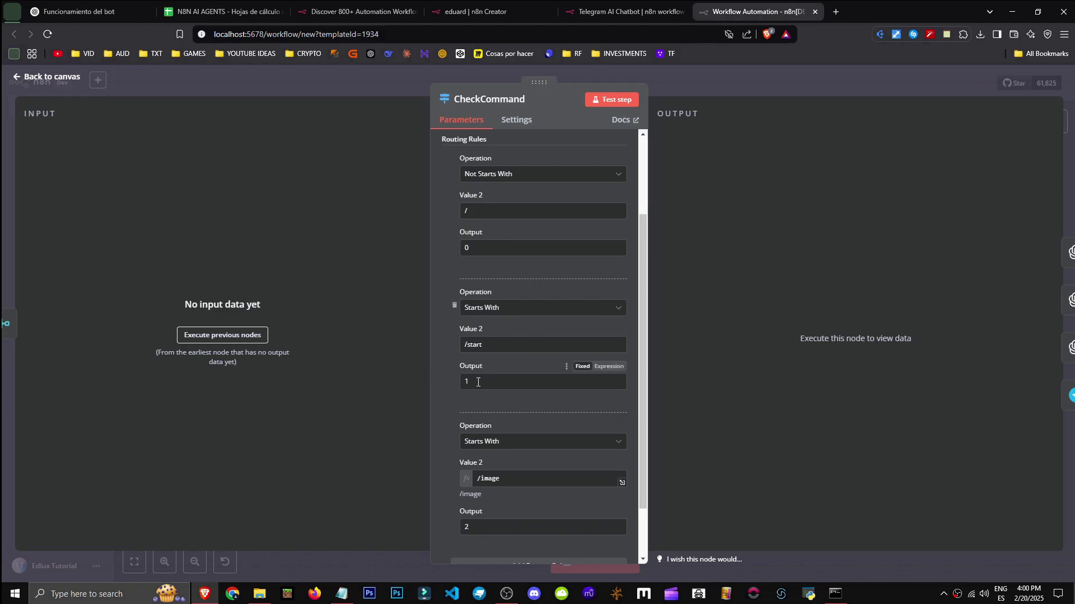
{"action": "scroll", "coordinate": [448, 414], "scroll_direction": "down", "scroll_amount": 2}
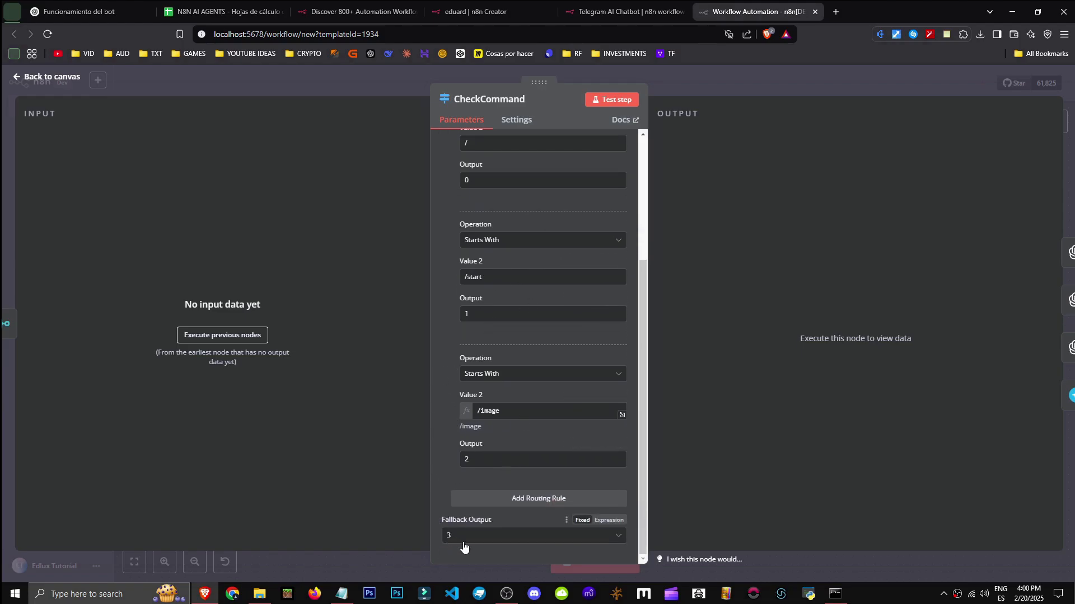
{"action": "scroll", "coordinate": [437, 452], "scroll_direction": "up", "scroll_amount": 6}
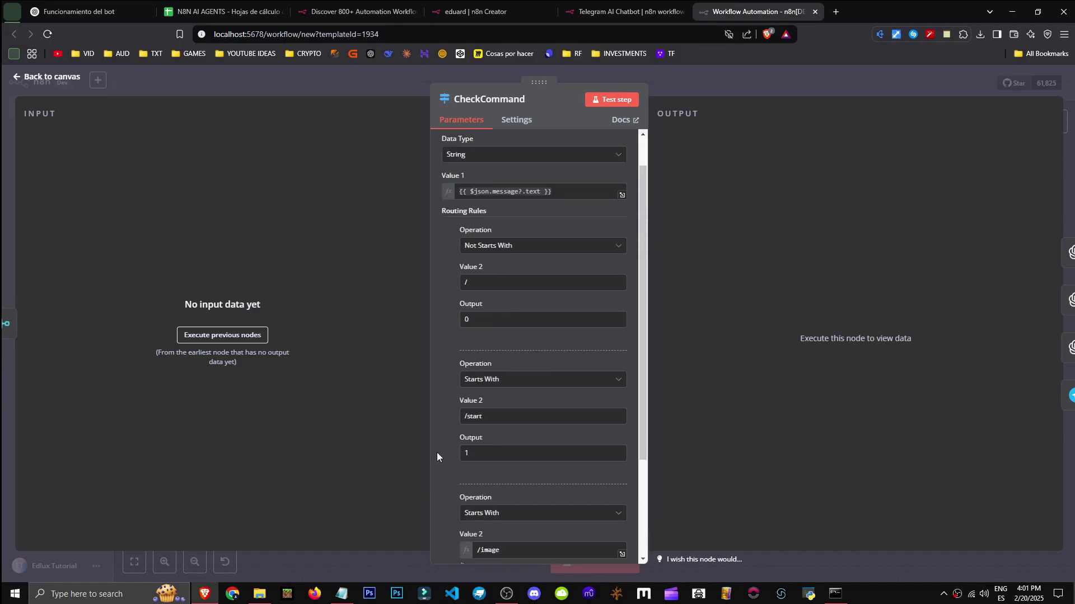
{"action": "scroll", "coordinate": [437, 452], "scroll_direction": "down", "scroll_amount": 6}
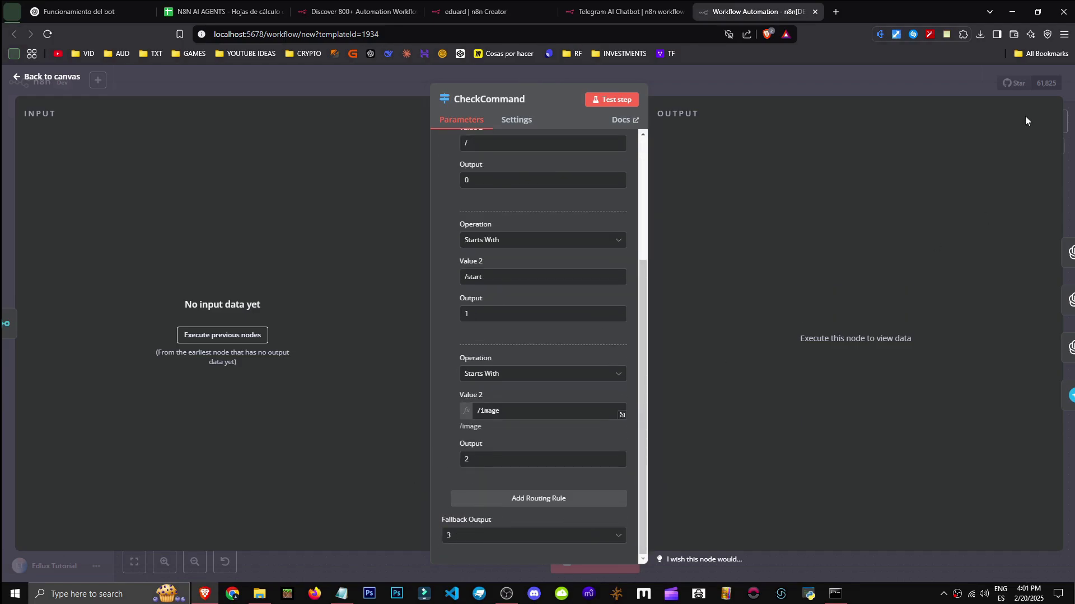
{"action": "left_click", "coordinate": [1065, 90]}
{"action": "left_click_drag", "start_coordinate": [729, 302], "coordinate": [757, 441]}
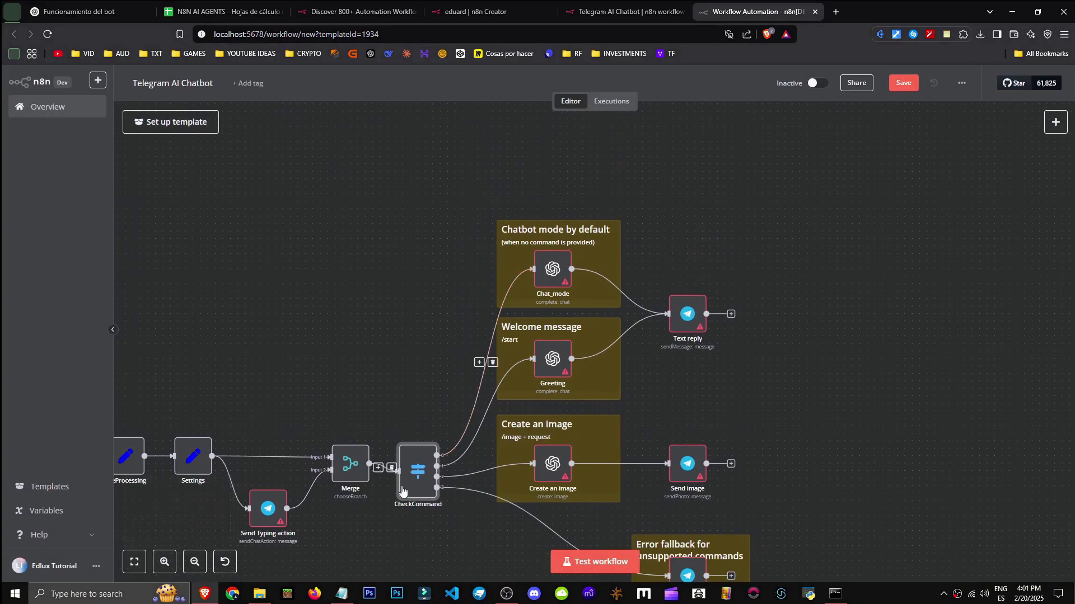
{"action": "double_click", "coordinate": [418, 472]}
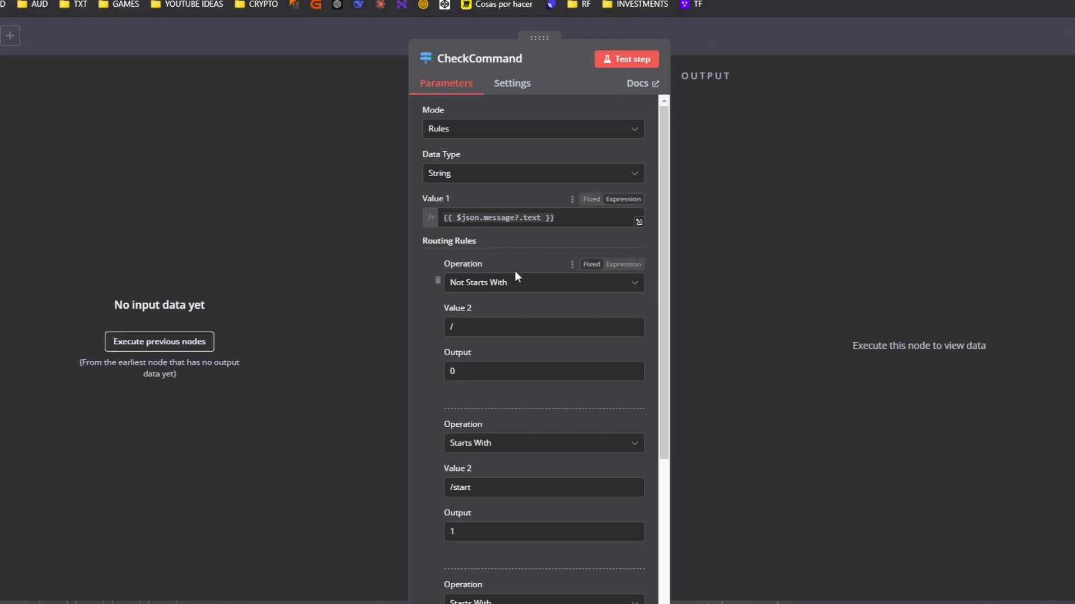
{"action": "left_click", "coordinate": [907, 38]}
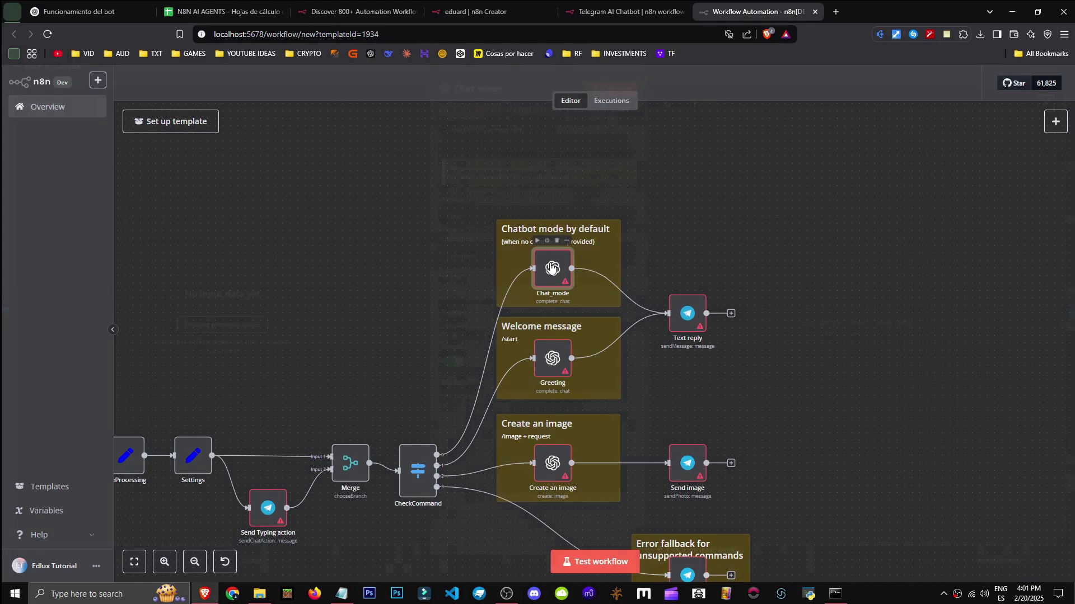
Scroll through the Chat_mode node's parameters and close it
{"action": "double_click", "coordinate": [551, 269]}
{"action": "scroll", "coordinate": [537, 347], "scroll_direction": "down", "scroll_amount": 2}
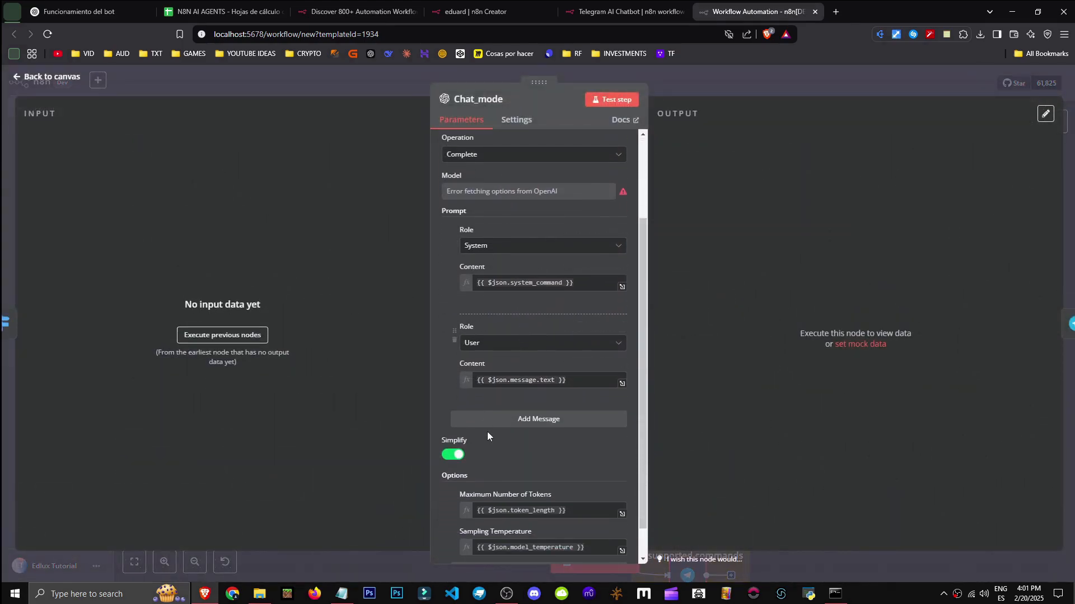
{"action": "scroll", "coordinate": [487, 431], "scroll_direction": "down", "scroll_amount": 1}
{"action": "scroll", "coordinate": [505, 393], "scroll_direction": "up", "scroll_amount": 2}
{"action": "key", "text": "Escape"}
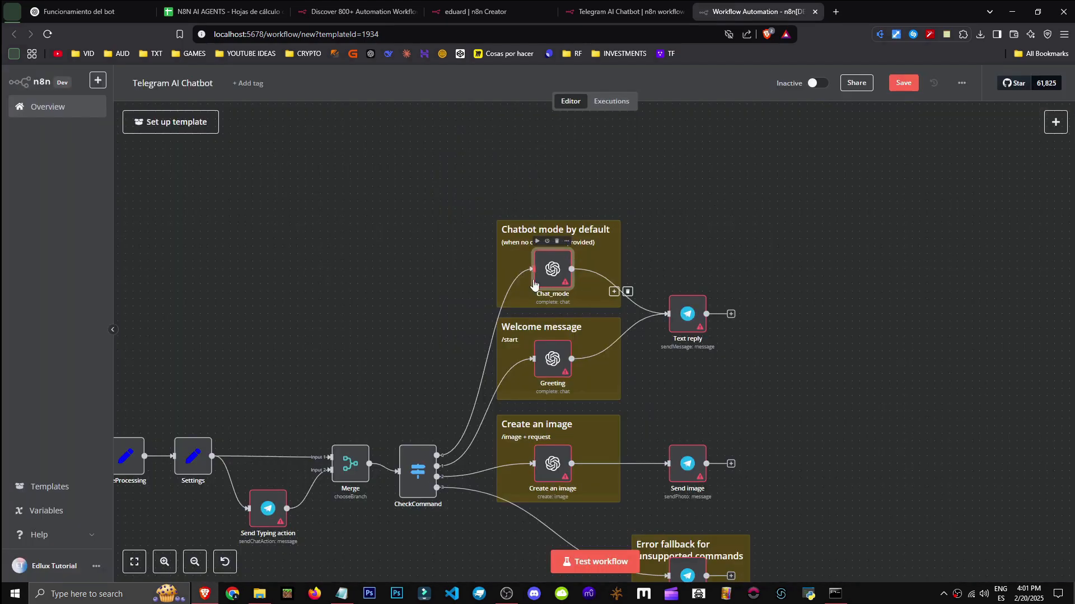
Review the CheckCommand node's routing rules, then shift the canvas left
{"action": "scroll", "coordinate": [591, 283], "scroll_direction": "down", "scroll_amount": 1}
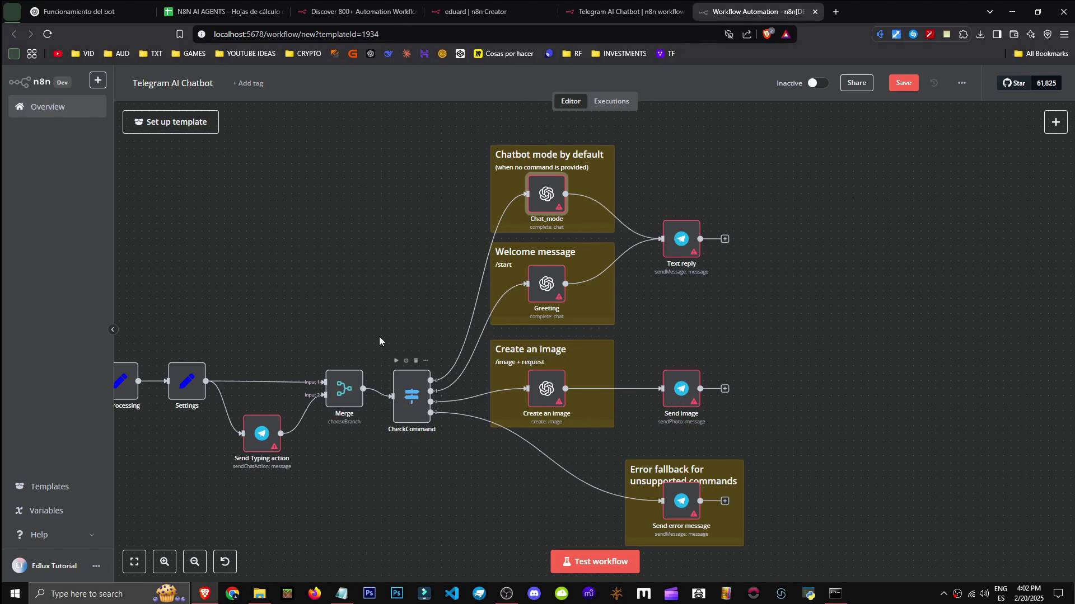
{"action": "scroll", "coordinate": [386, 354], "scroll_direction": "left", "scroll_amount": 5}
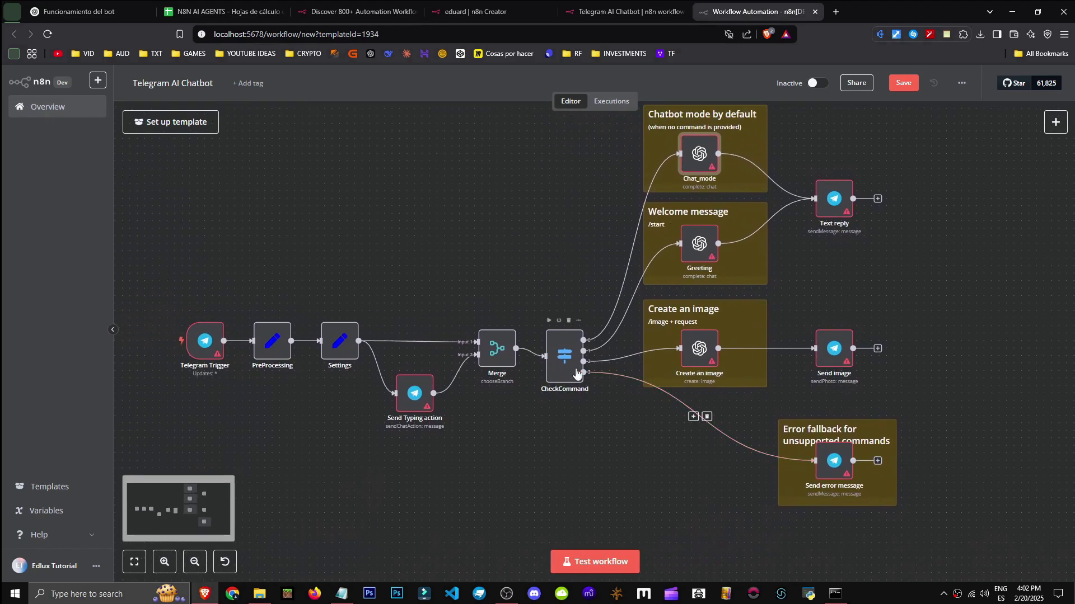
{"action": "double_click", "coordinate": [567, 368]}
{"action": "scroll", "coordinate": [596, 466], "scroll_direction": "down", "scroll_amount": 10}
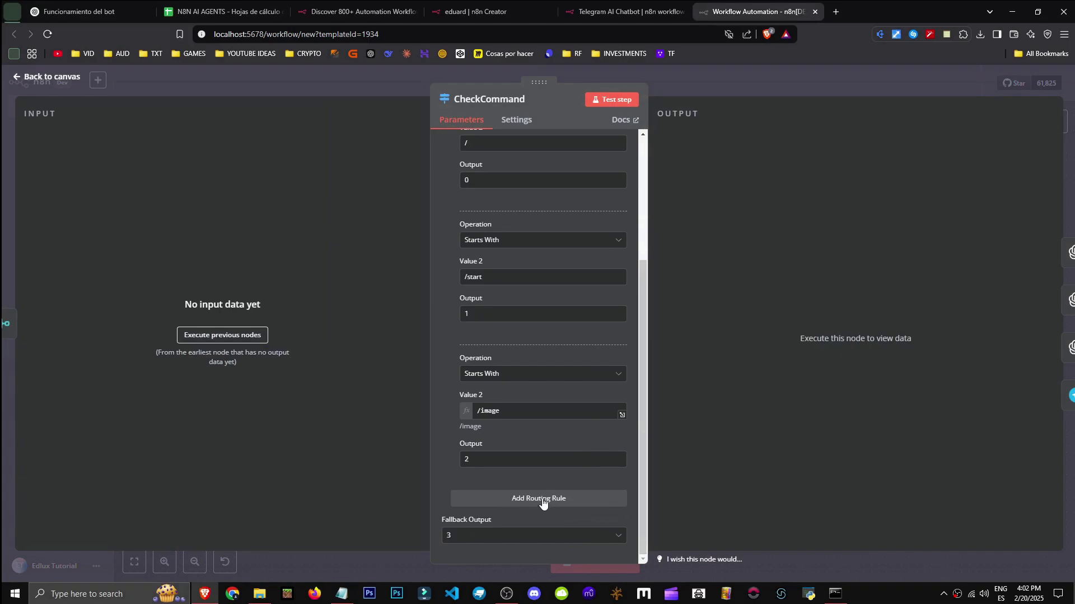
{"action": "key", "text": "Escape"}
{"action": "left_click_drag", "start_coordinate": [883, 357], "coordinate": [759, 345]}
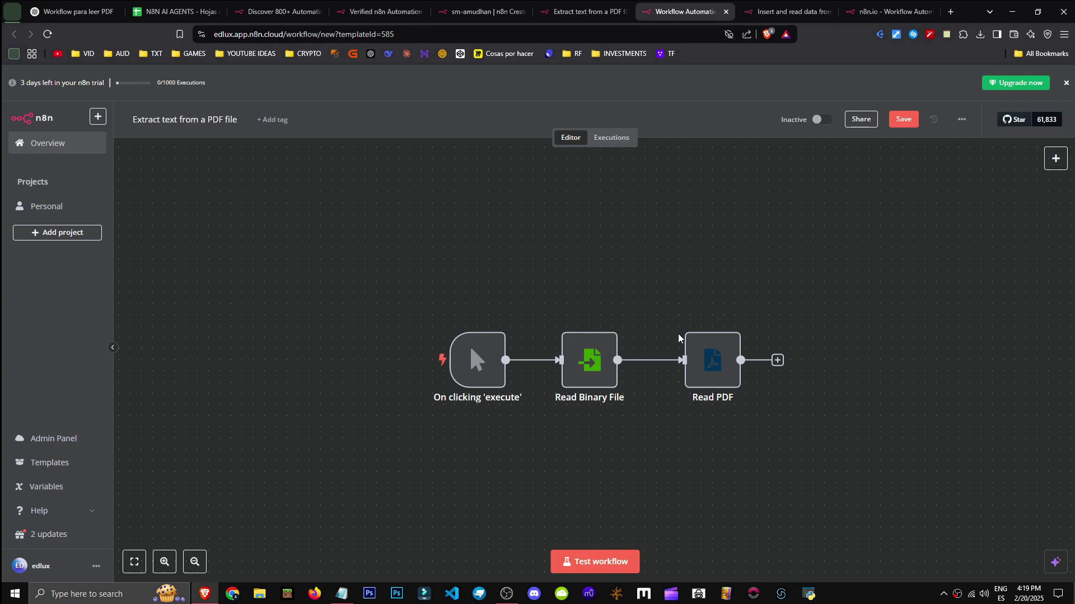
Select the title on the 'Extract text from a PDF file' template page
{"action": "left_click", "coordinate": [616, 11]}
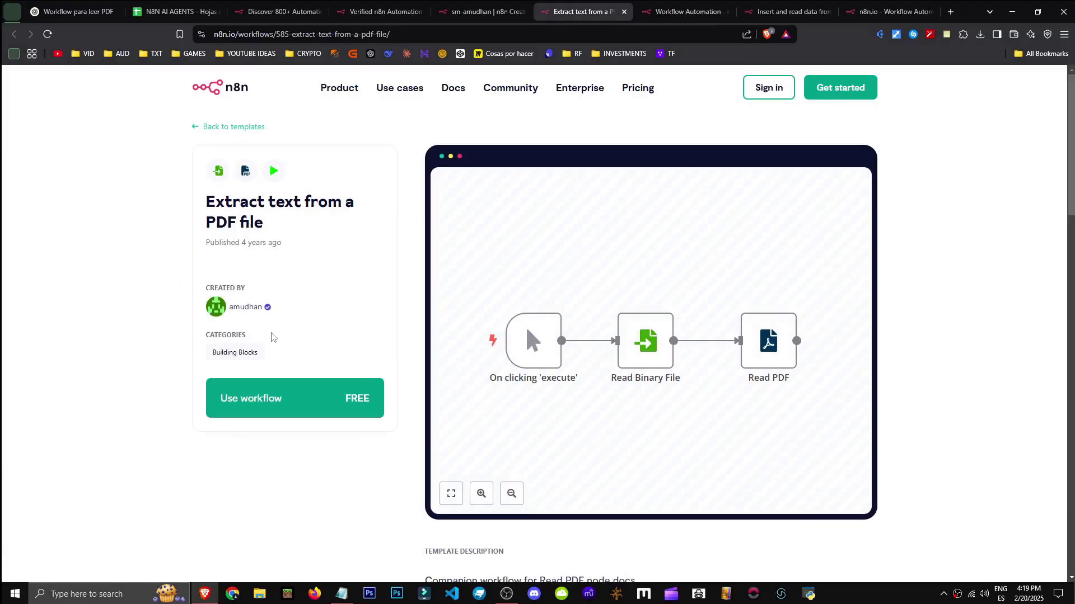
{"action": "triple_click", "coordinate": [268, 223]}
{"action": "key", "text": "ctrl+c"}
{"action": "left_click", "coordinate": [279, 240]}
Search the n8n template library for 'Extract text from a PDF file' and open it
{"action": "left_click", "coordinate": [646, 5]}
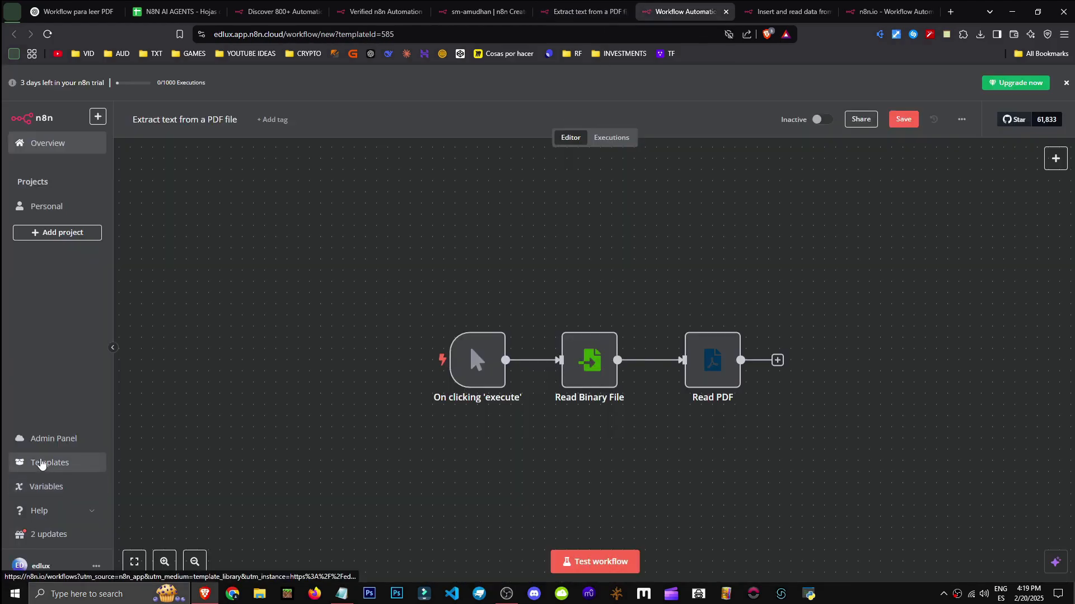
{"action": "left_click", "coordinate": [48, 463]}
{"action": "left_click", "coordinate": [684, 6]}
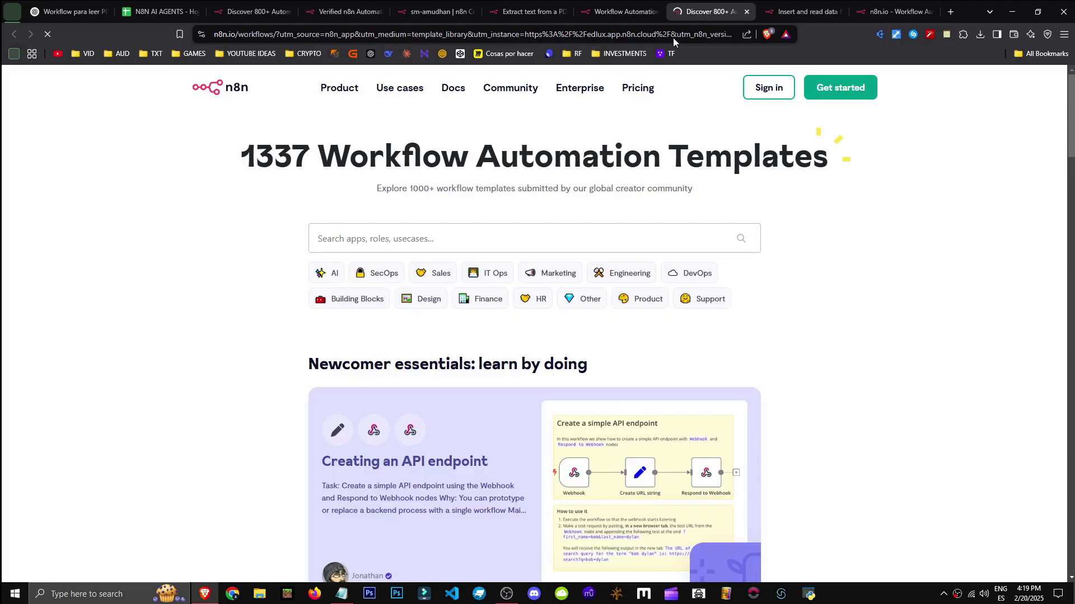
{"action": "left_click", "coordinate": [473, 236]}
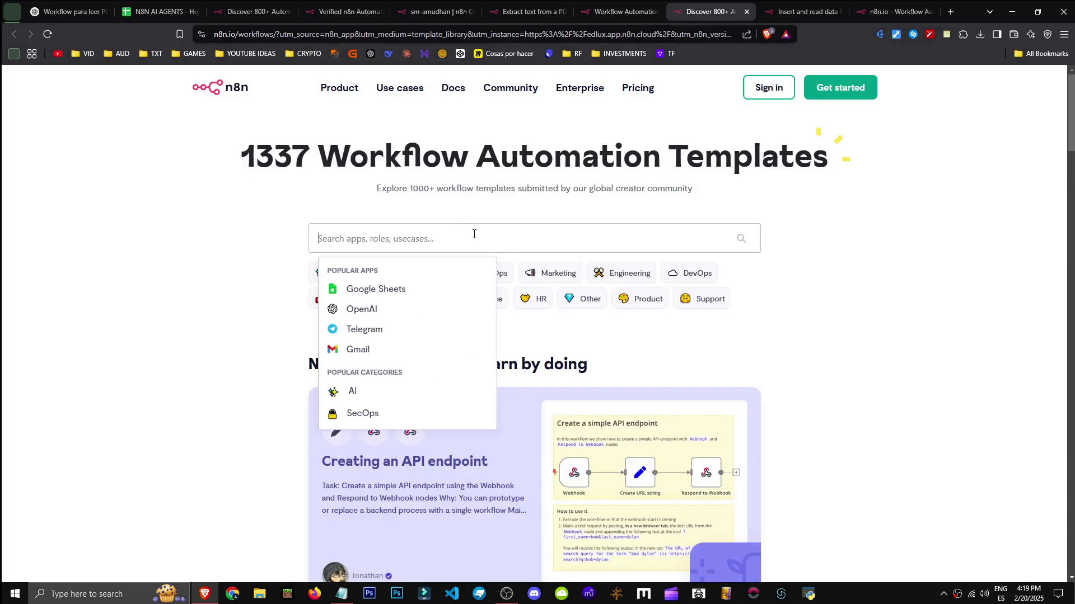
{"action": "key", "text": "ctrl+v"}
{"action": "scroll", "coordinate": [278, 341], "scroll_direction": "down", "scroll_amount": 1}
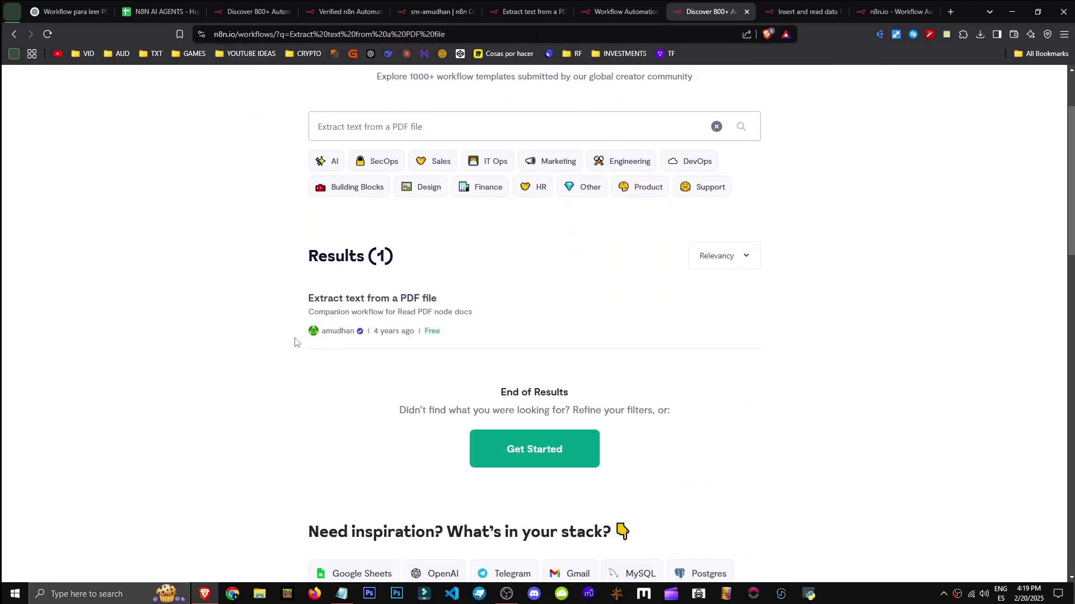
{"action": "left_click", "coordinate": [414, 334]}
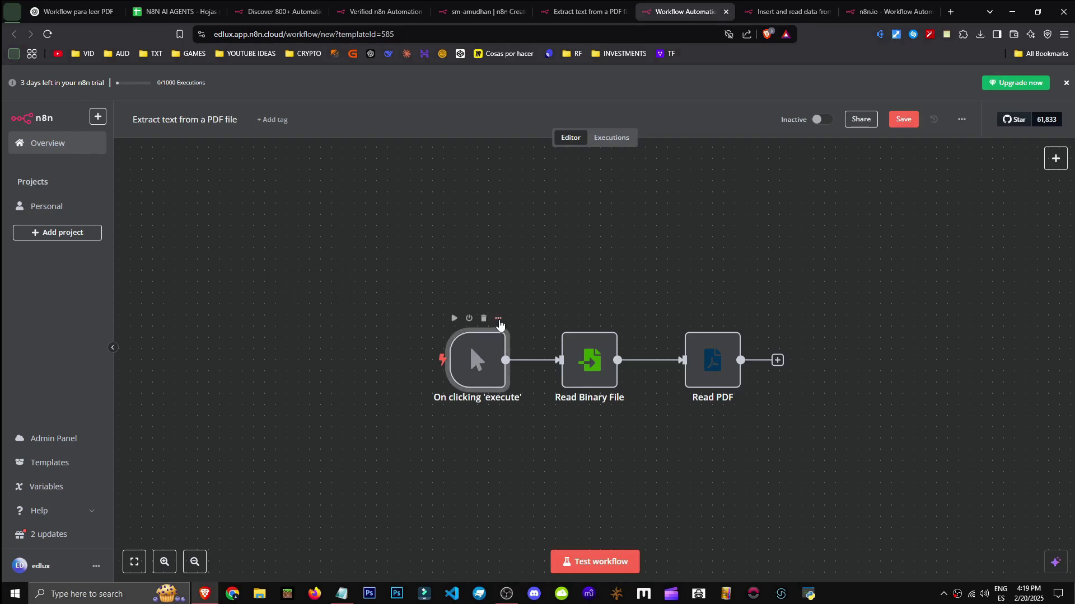
Look over the trigger node's options, details, and the add-node list after Read PDF
{"action": "right_click", "coordinate": [477, 385]}
{"action": "left_click", "coordinate": [366, 455]}
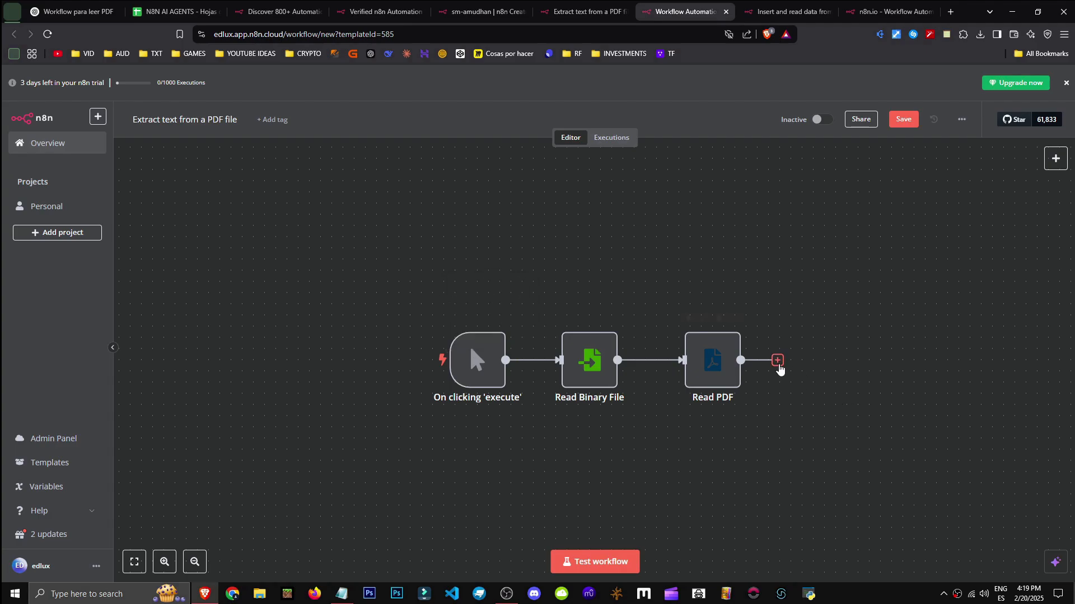
{"action": "left_click", "coordinate": [778, 361]}
{"action": "left_click", "coordinate": [492, 389]}
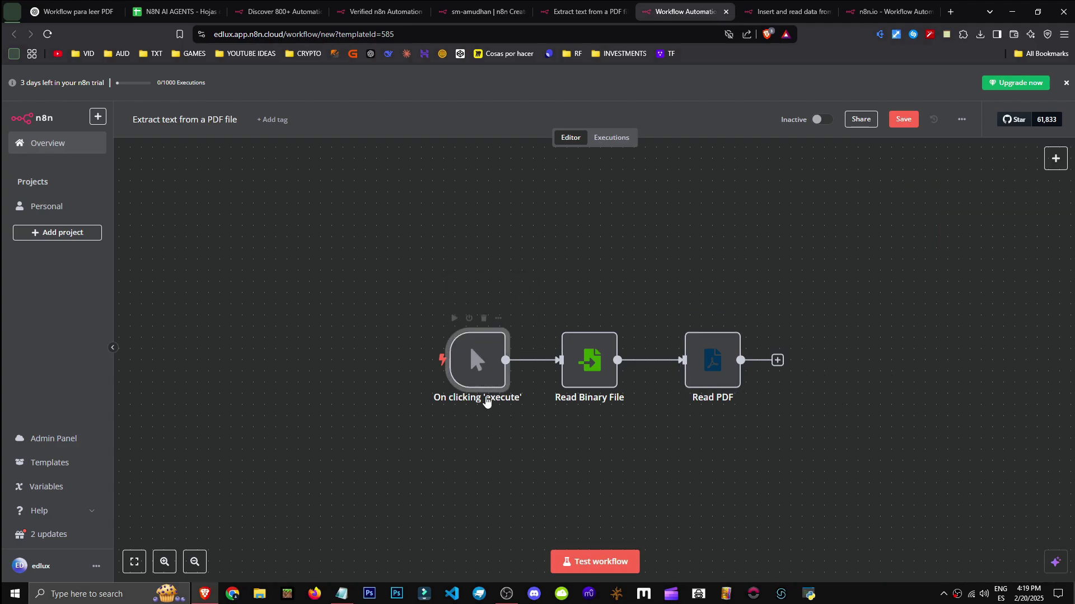
{"action": "double_click", "coordinate": [478, 371]}
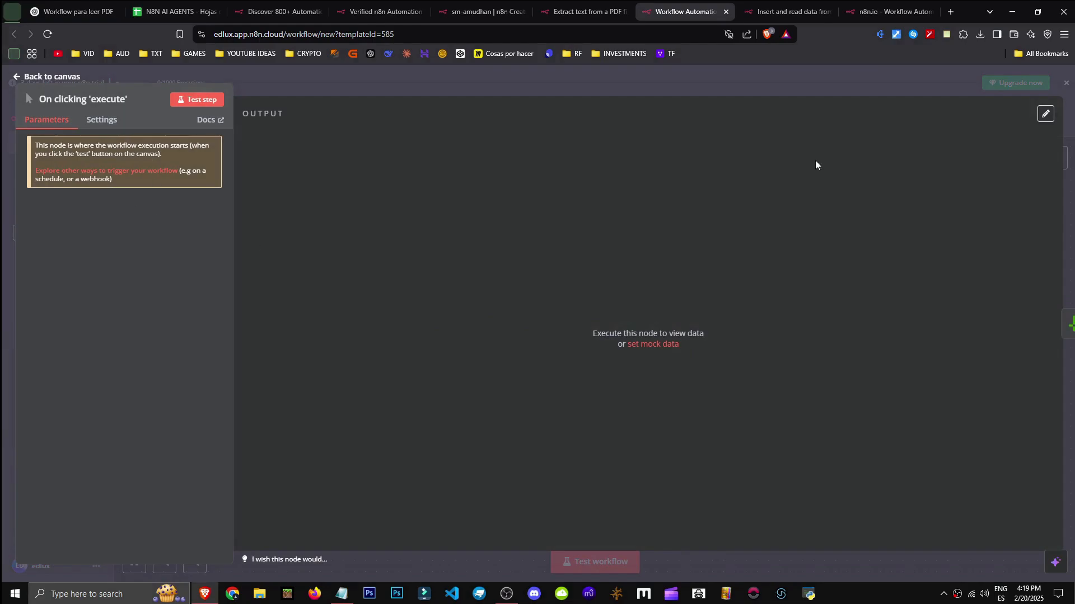
{"action": "left_click", "coordinate": [1057, 93]}
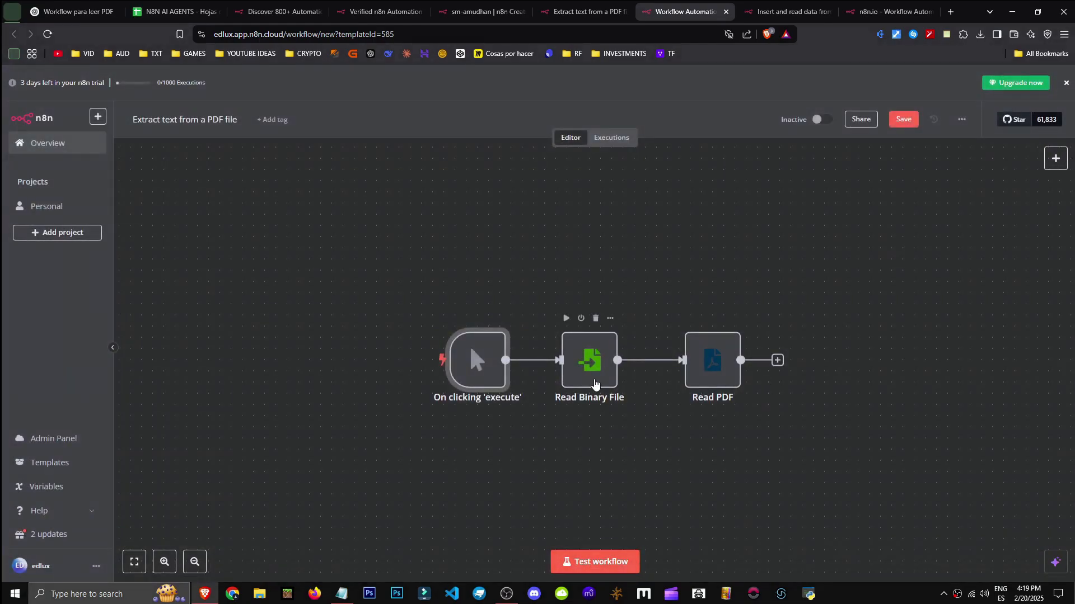
Test-run the workflow and inspect Read Binary File's 'could not be accessed' error
{"action": "left_click", "coordinate": [602, 562]}
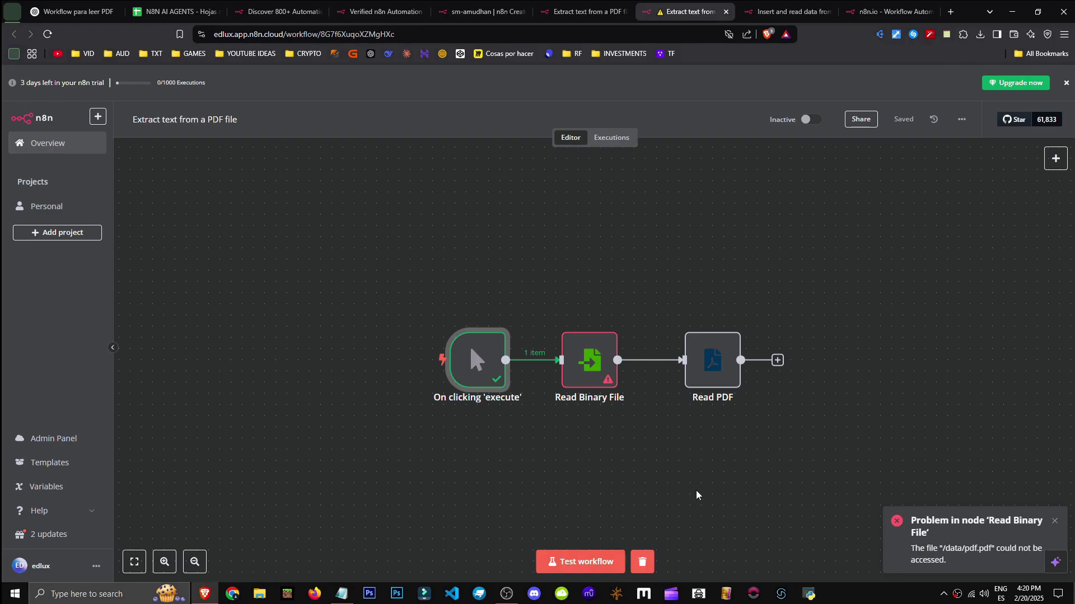
{"action": "left_click_drag", "start_coordinate": [698, 494], "coordinate": [612, 491]}
{"action": "double_click", "coordinate": [506, 364]}
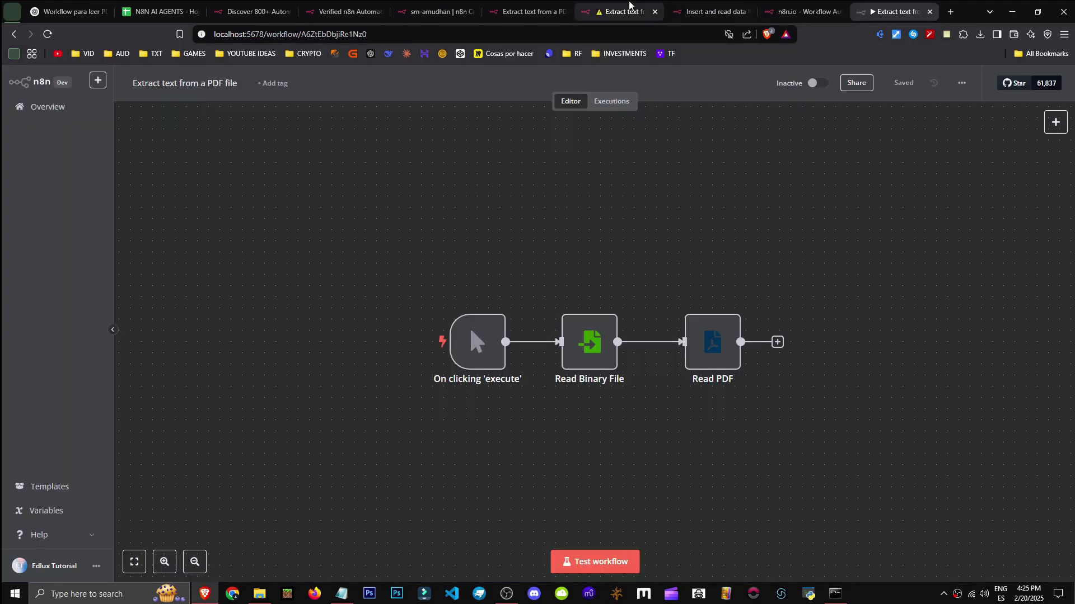
{"action": "left_click", "coordinate": [621, 11]}
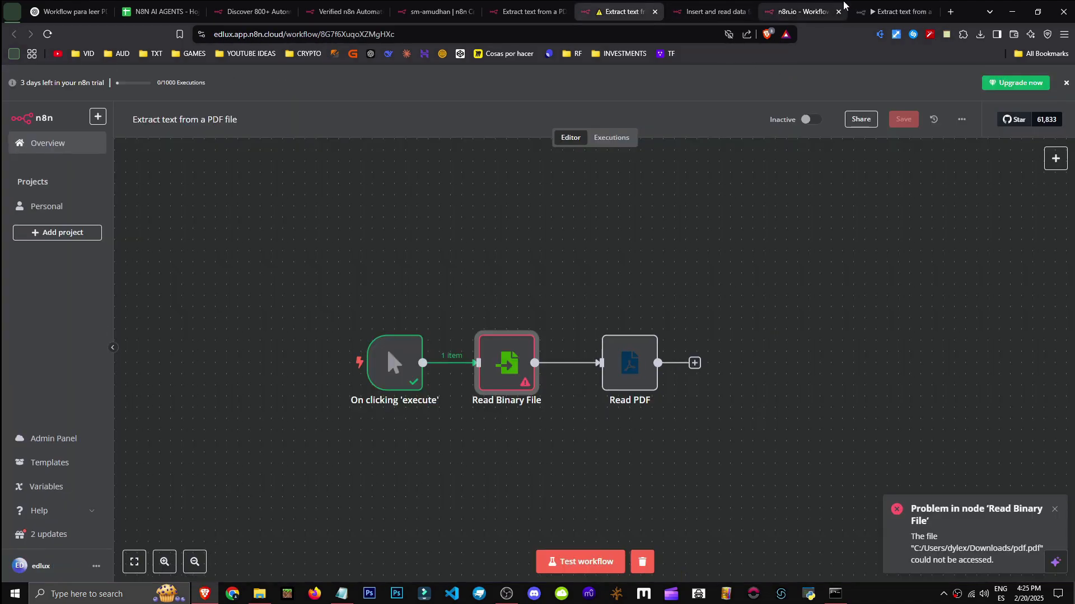
{"action": "left_click", "coordinate": [890, 10]}
Select the local server address, open and close Command Prompt, then start a new browser tab
{"action": "left_click_drag", "start_coordinate": [259, 36], "coordinate": [205, 38]}
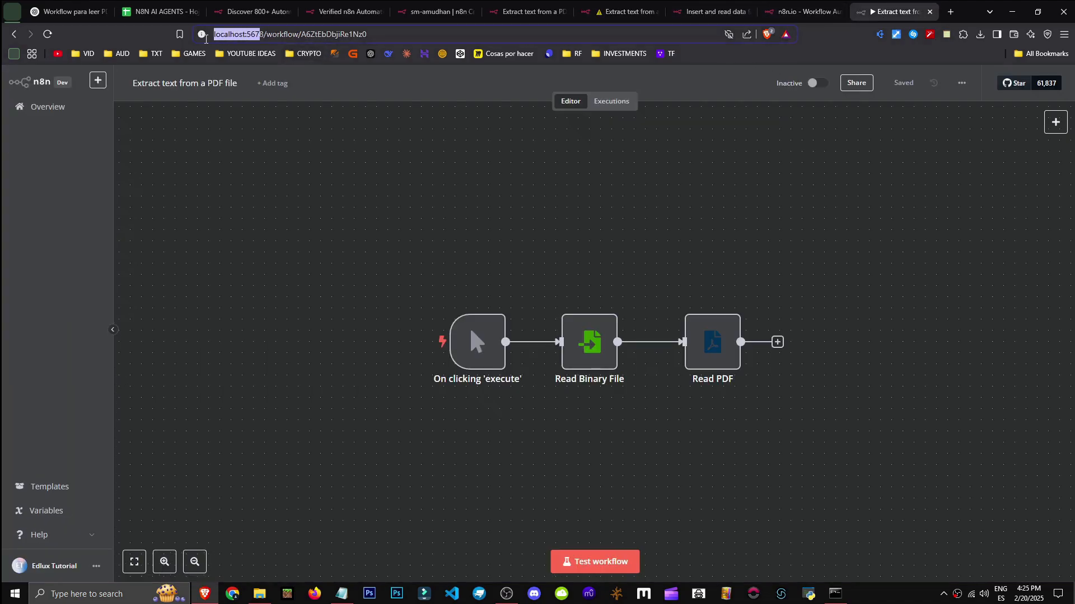
{"action": "left_click", "coordinate": [96, 598]}
{"action": "type", "text": "cmd"}
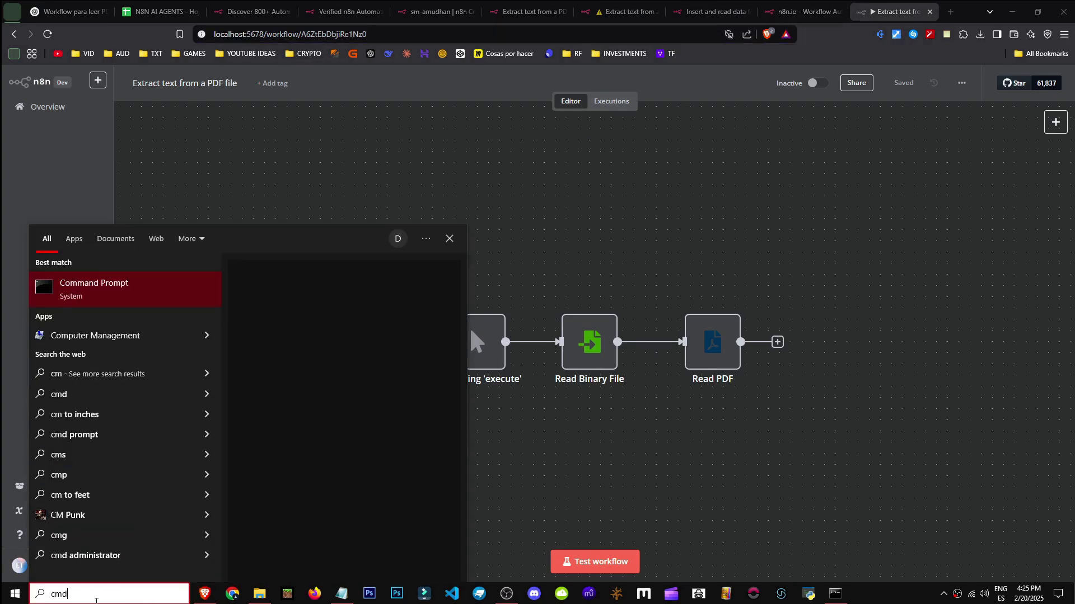
{"action": "key", "text": "Return"}
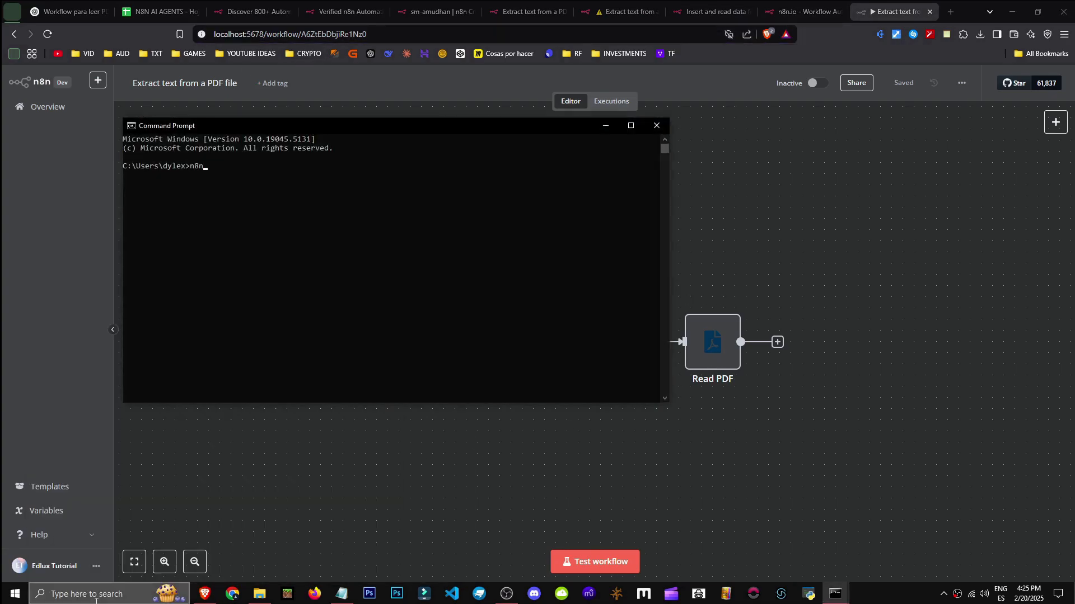
{"action": "left_click", "coordinate": [657, 125]}
{"action": "left_click", "coordinate": [950, 11]}
Search the web for 'n8n local host' and open the n8n hosting documentation
{"action": "type", "text": "n8n local host"}
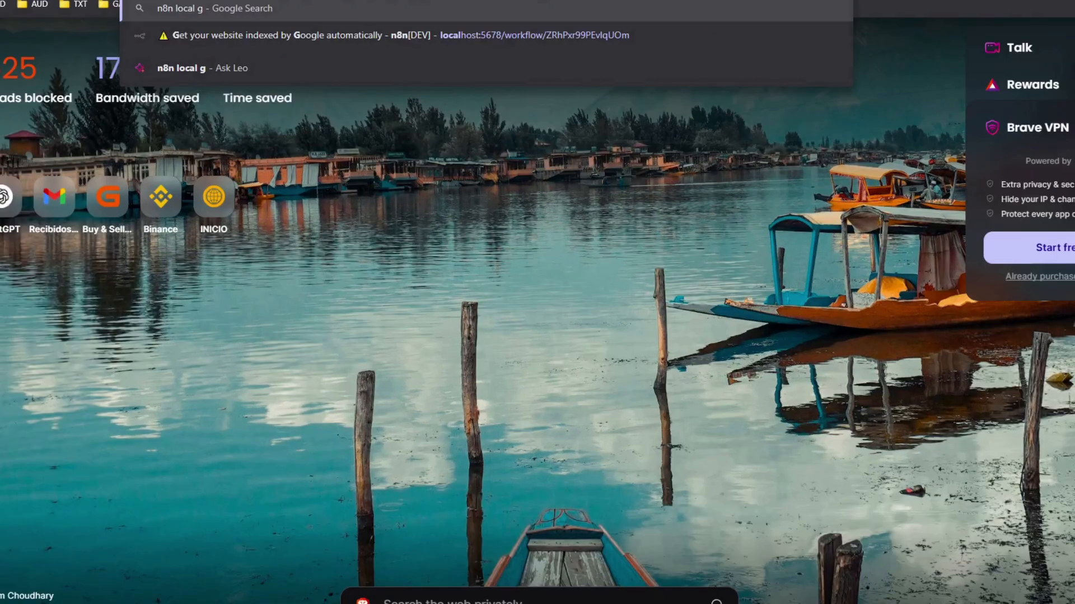
{"action": "key", "text": "Return"}
{"action": "scroll", "coordinate": [112, 369], "scroll_direction": "down", "scroll_amount": 8}
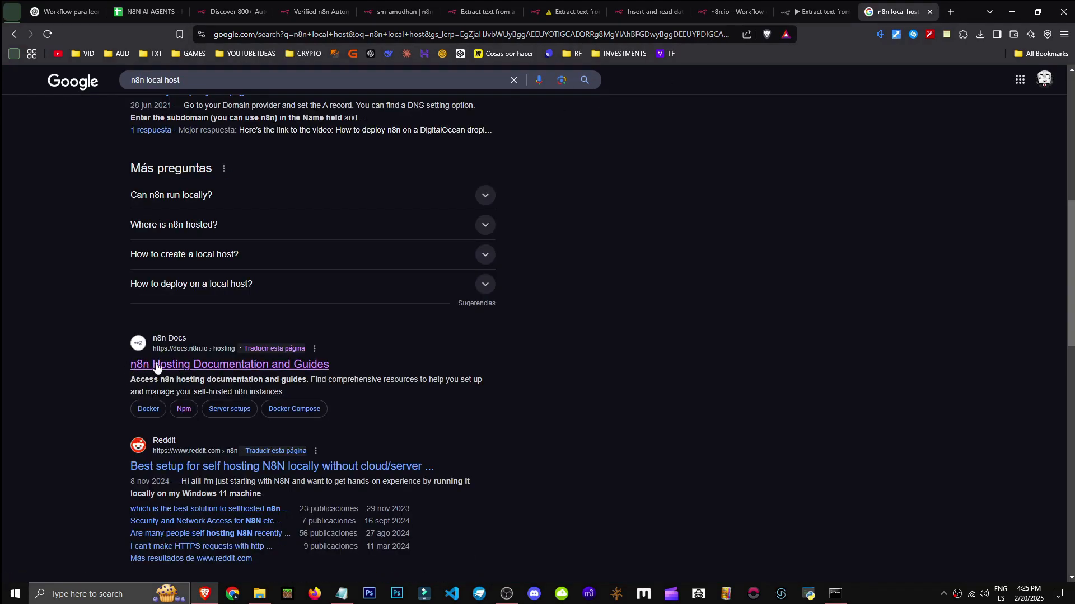
{"action": "left_click", "coordinate": [217, 366]}
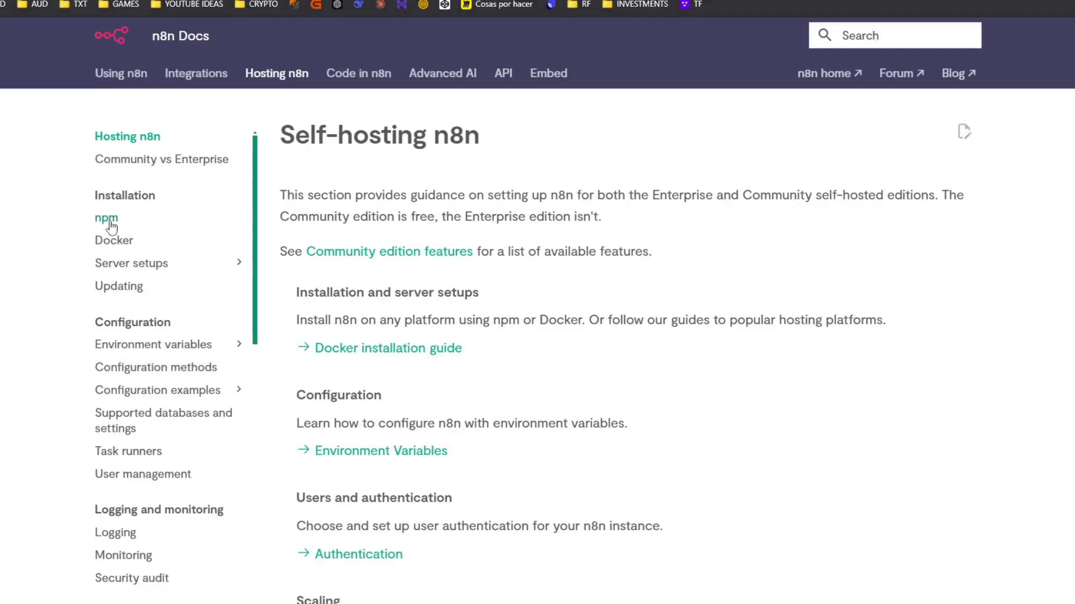
On the npm instructions, select the 'npm install n8n -g' and 'n8n' start commands
{"action": "left_click", "coordinate": [110, 223]}
{"action": "scroll", "coordinate": [323, 275], "scroll_direction": "down", "scroll_amount": 7}
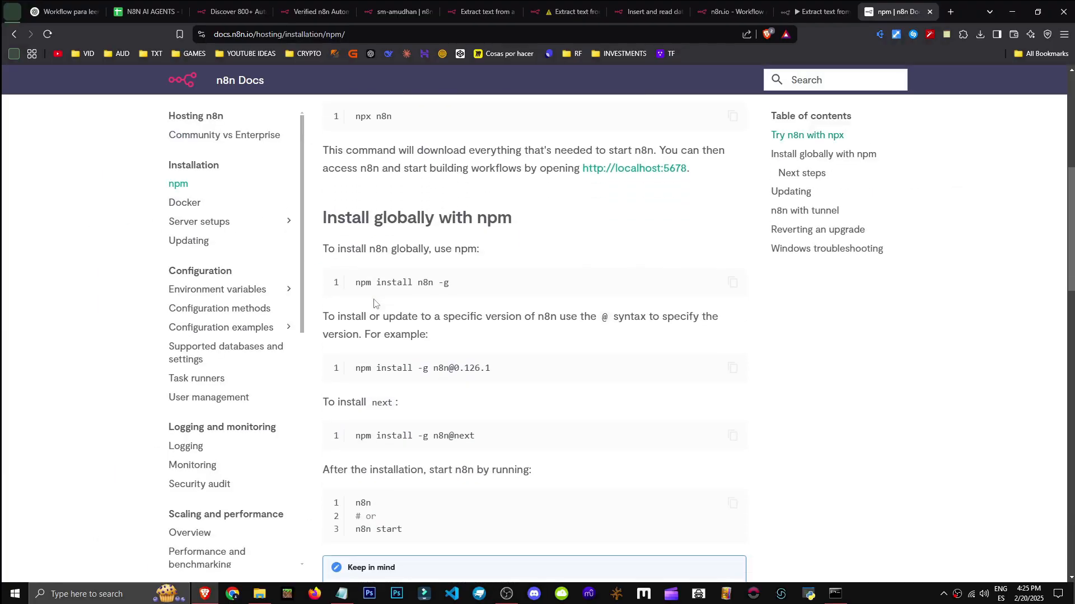
{"action": "left_click_drag", "start_coordinate": [356, 282], "coordinate": [472, 281]}
{"action": "scroll", "coordinate": [463, 305], "scroll_direction": "down", "scroll_amount": 3}
{"action": "double_click", "coordinate": [360, 344]}
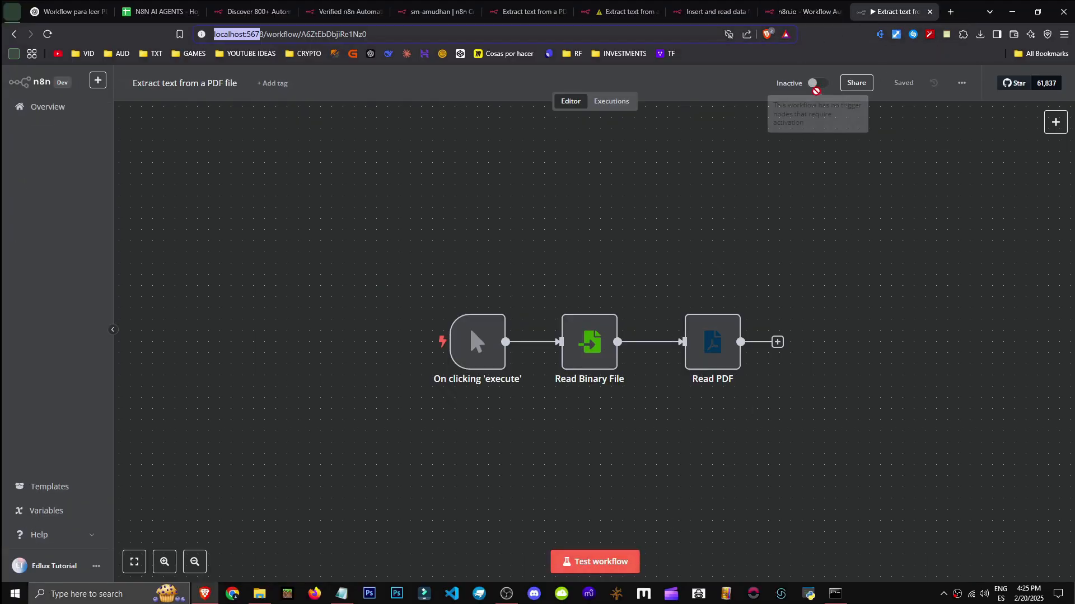
Check the Read Binary File node's File Path against the PDF's location in File Explorer
{"action": "double_click", "coordinate": [591, 356]}
{"action": "left_click_drag", "start_coordinate": [556, 158], "coordinate": [445, 167]}
{"action": "left_click", "coordinate": [550, 215]}
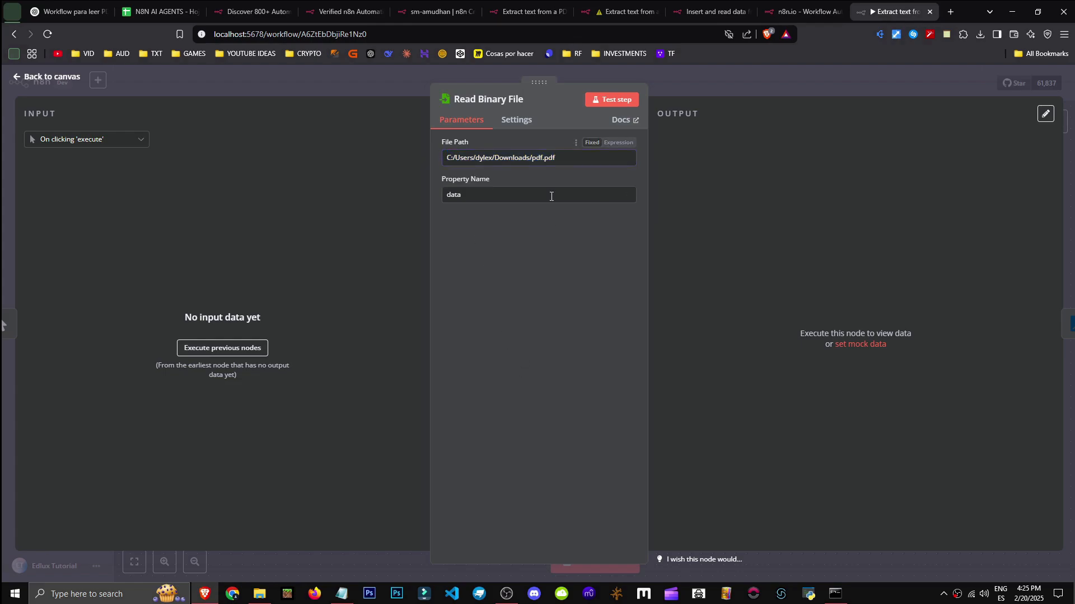
{"action": "double_click", "coordinate": [534, 157]}
{"action": "left_click", "coordinate": [259, 594]}
{"action": "left_click", "coordinate": [307, 237]}
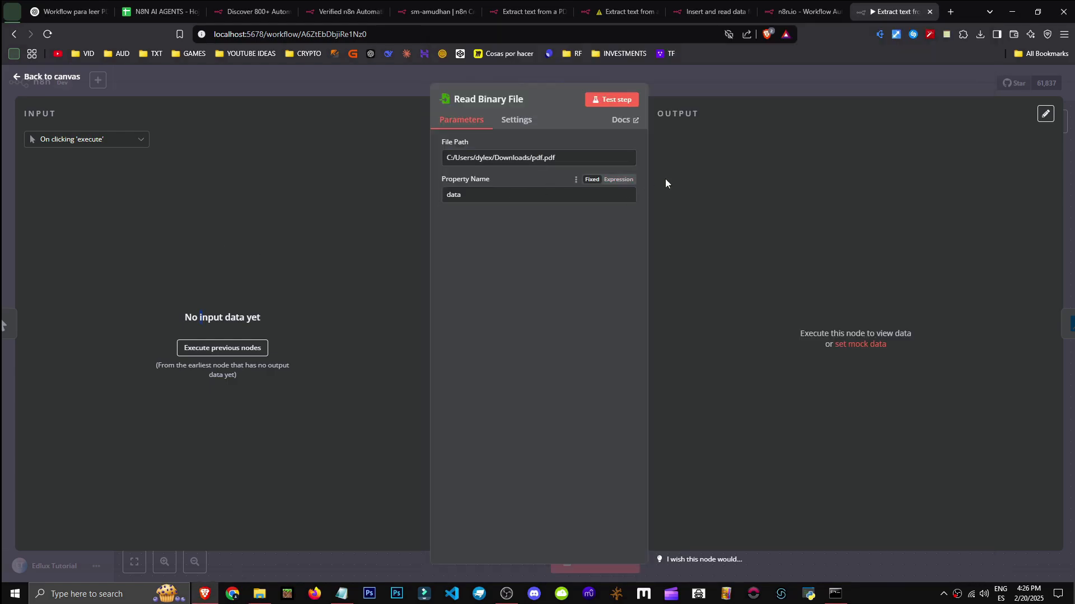
{"action": "left_click", "coordinate": [516, 120]}
{"action": "left_click", "coordinate": [461, 120]}
{"action": "left_click", "coordinate": [894, 74]}
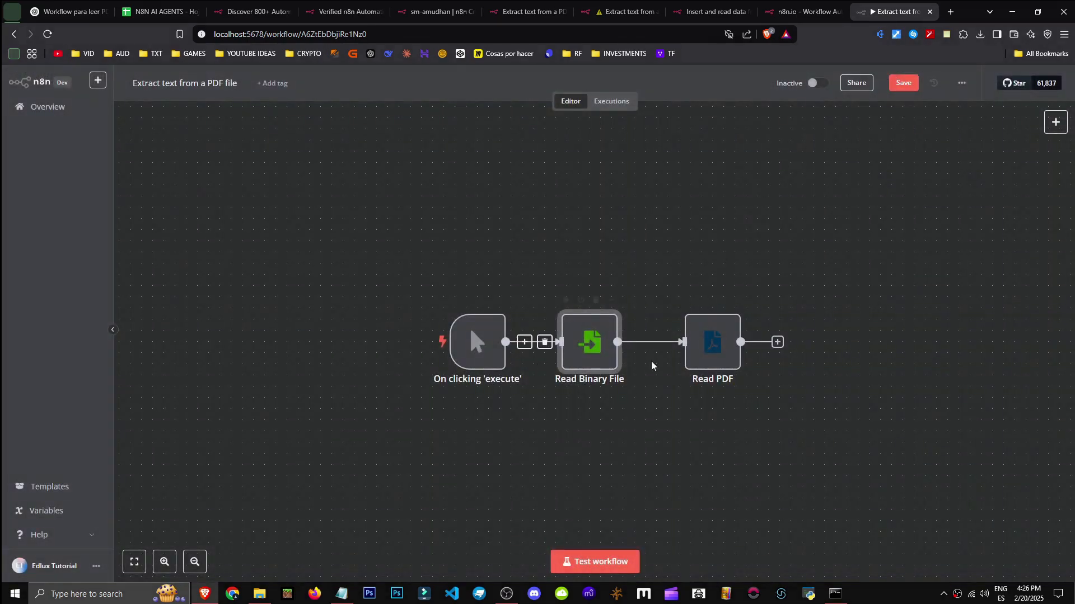
Test the workflow and view Read PDF's output, the 18.6 kB pdf.pdf file
{"action": "left_click", "coordinate": [610, 575]}
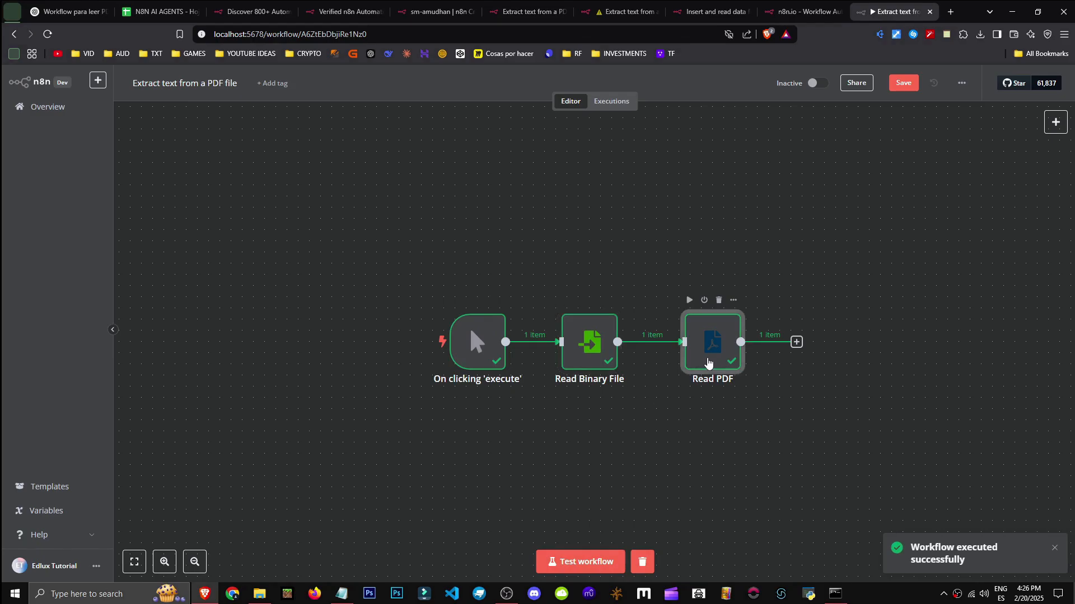
{"action": "double_click", "coordinate": [708, 363]}
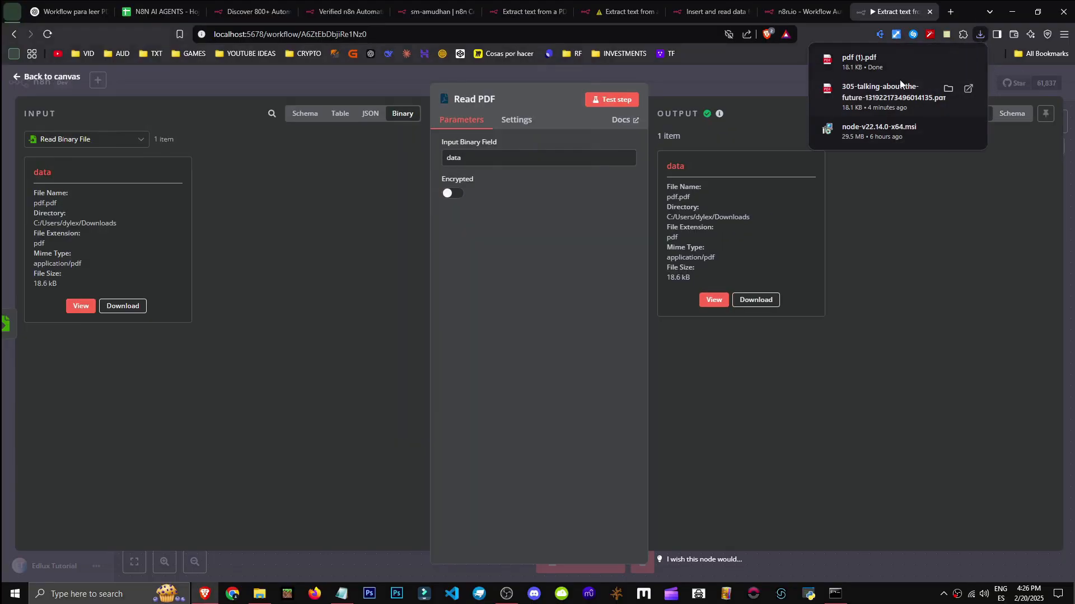
{"action": "left_click", "coordinate": [861, 65]}
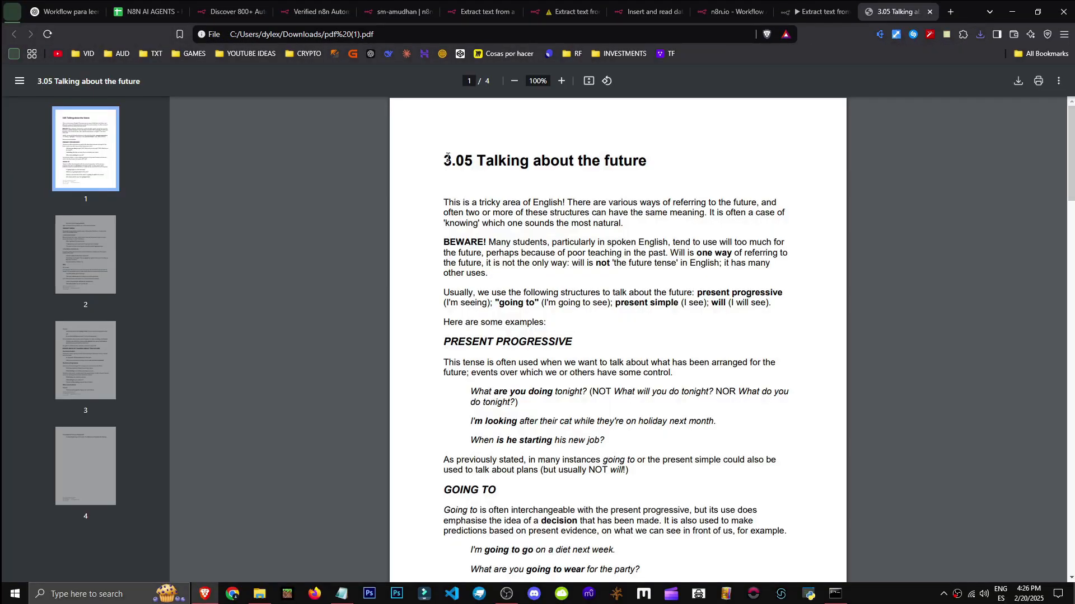
{"action": "left_click_drag", "start_coordinate": [447, 158], "coordinate": [625, 163]}
{"action": "left_click_drag", "start_coordinate": [476, 213], "coordinate": [595, 488]}
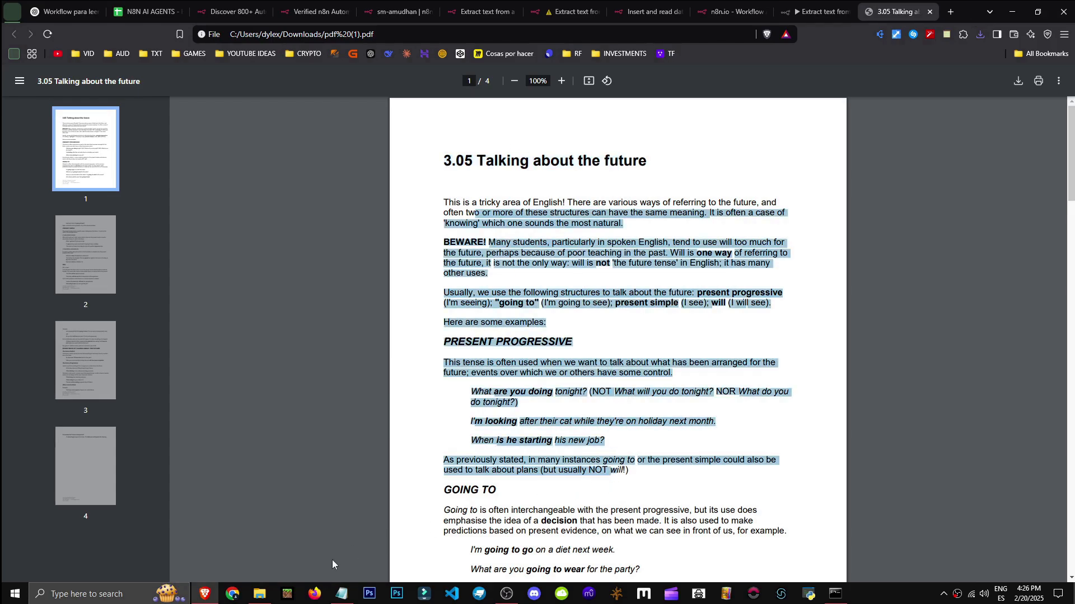
{"action": "key", "text": "ctrl+w"}
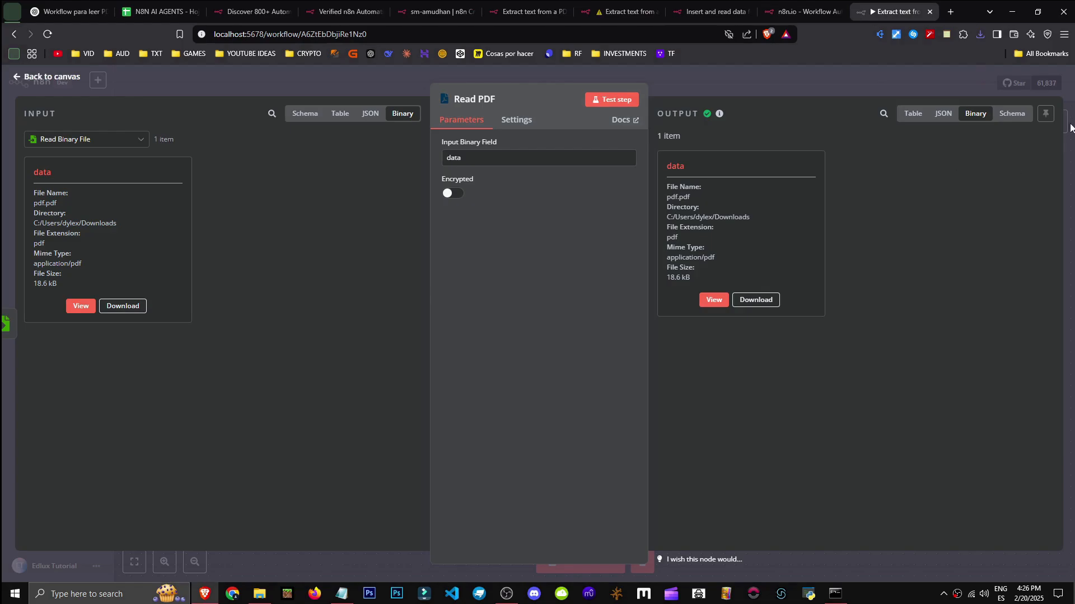
{"action": "left_click", "coordinate": [1052, 88]}
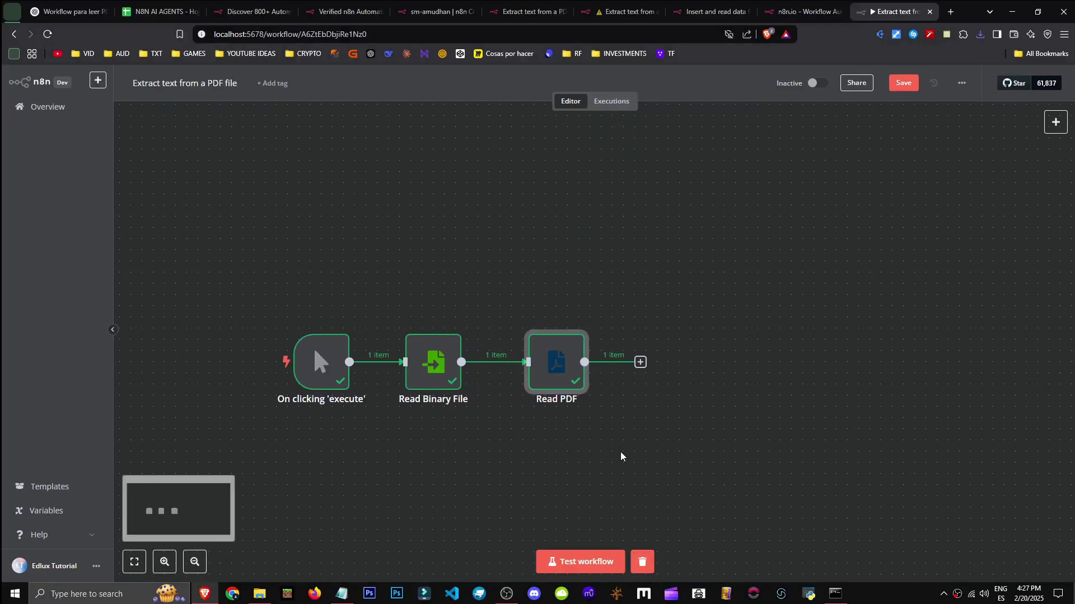
Add a Google Translate node with the Translate a language action after Read PDF
{"action": "left_click_drag", "start_coordinate": [693, 482], "coordinate": [820, 458]}
{"action": "left_click", "coordinate": [640, 363]}
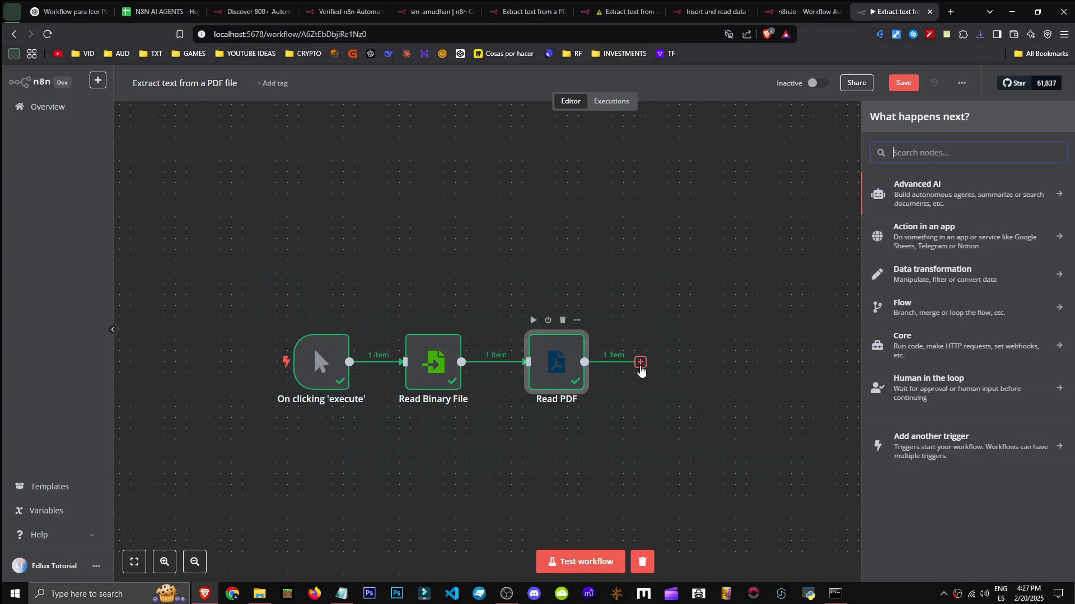
{"action": "type", "text": "open"}
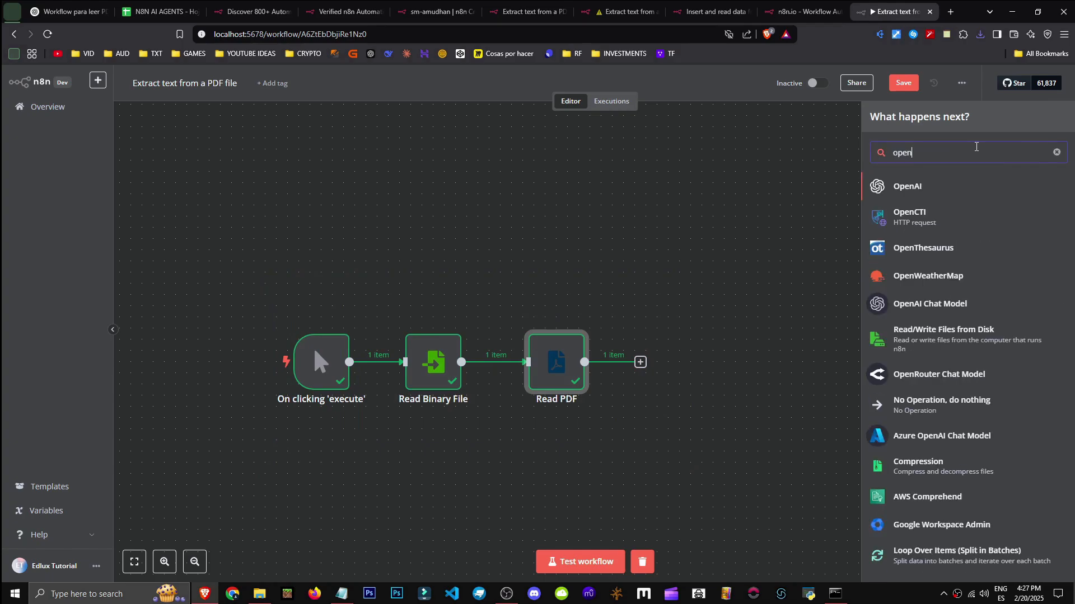
{"action": "key", "text": "ctrl+a"}
{"action": "type", "text": "trnasl"}
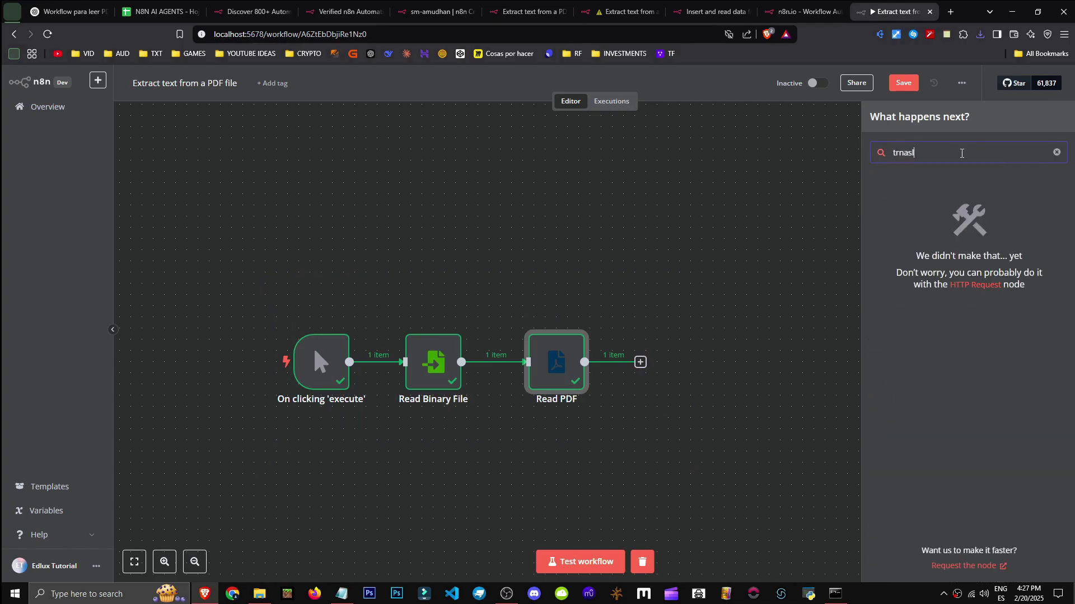
{"action": "key", "text": "ctrl+a"}
{"action": "key", "text": "BackSpace"}
{"action": "type", "text": "translate"}
{"action": "left_click", "coordinate": [935, 213]}
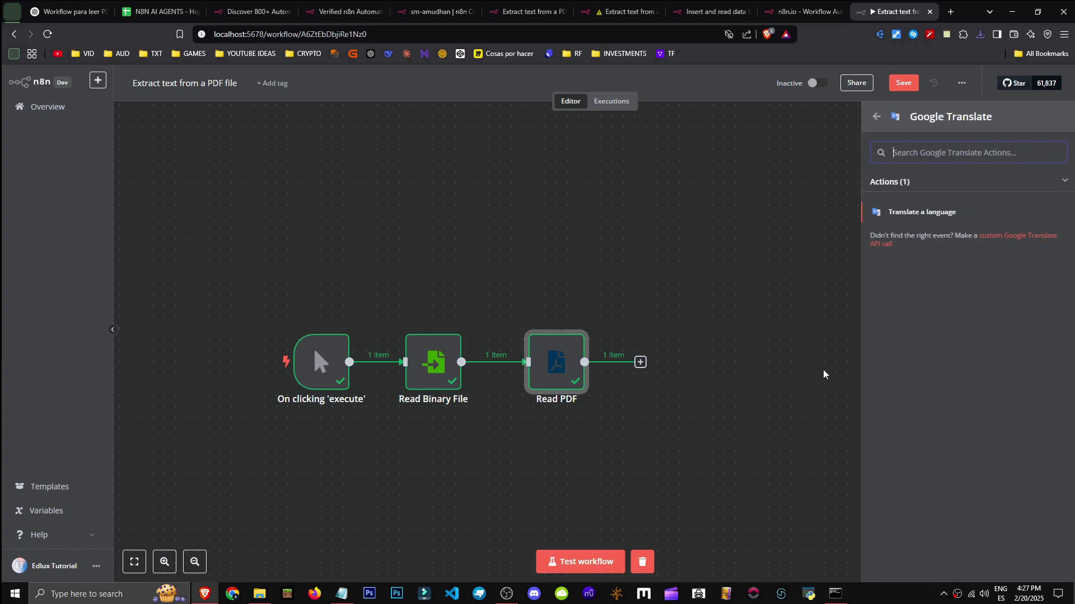
{"action": "left_click", "coordinate": [921, 212]}
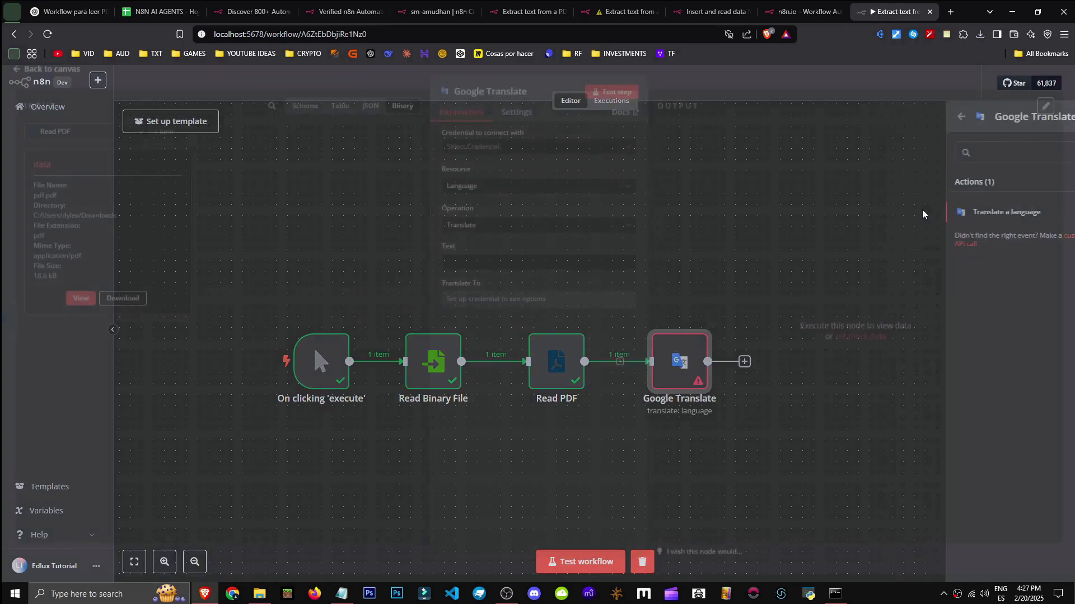
{"action": "left_click", "coordinate": [468, 193]}
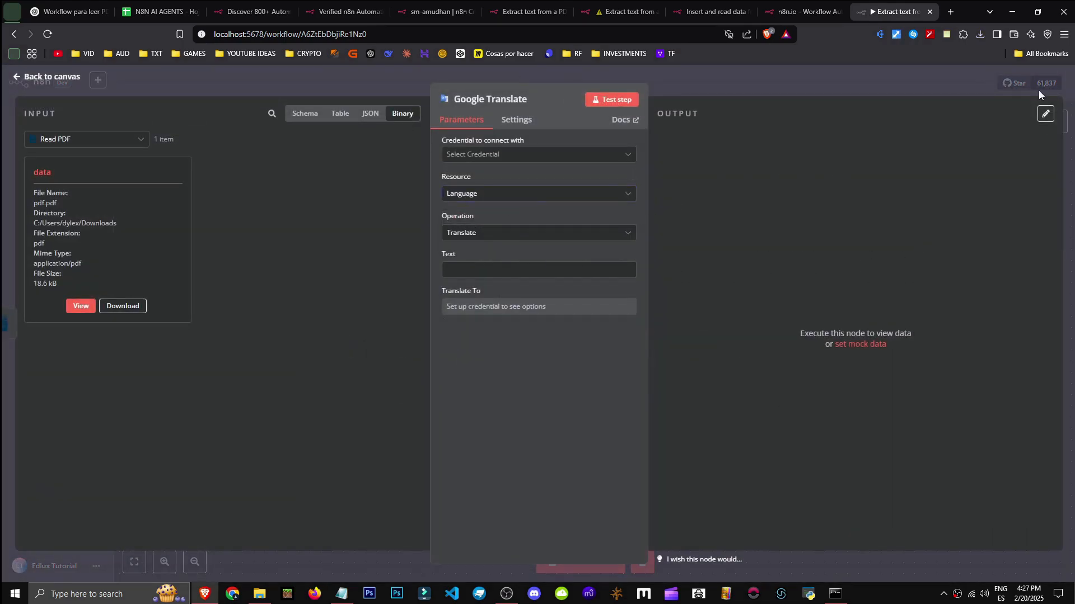
{"action": "left_click", "coordinate": [663, 81]}
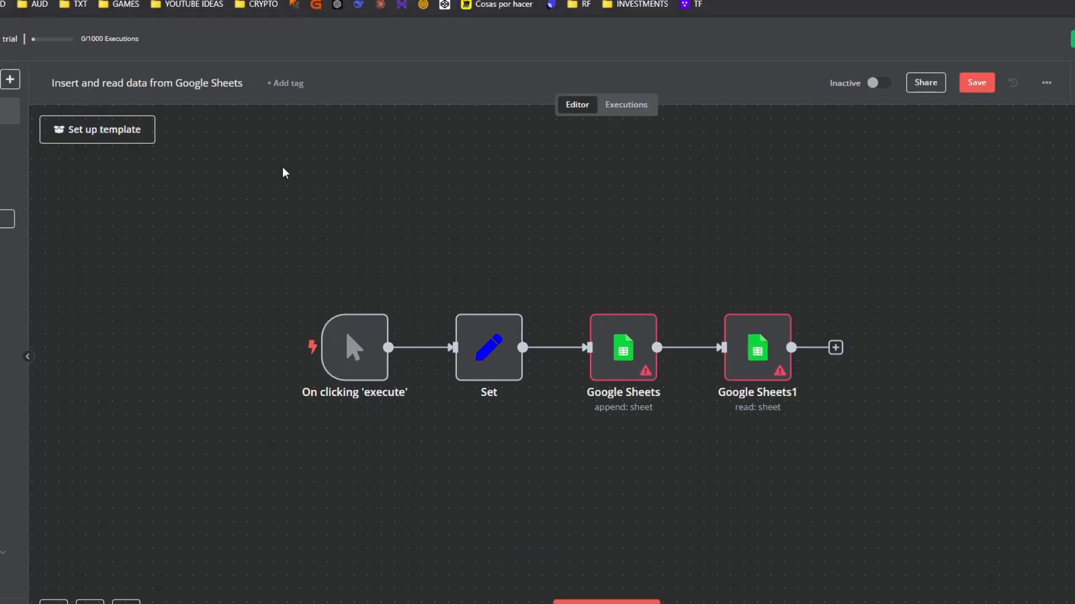
{"action": "mouse_move", "coordinate": [291, 201]}
{"action": "left_mouse_down"}
{"action": "mouse_move", "coordinate": [792, 386]}
{"action": "mouse_move", "coordinate": [882, 446]}
{"action": "mouse_move", "coordinate": [295, 204]}
{"action": "left_mouse_up"}
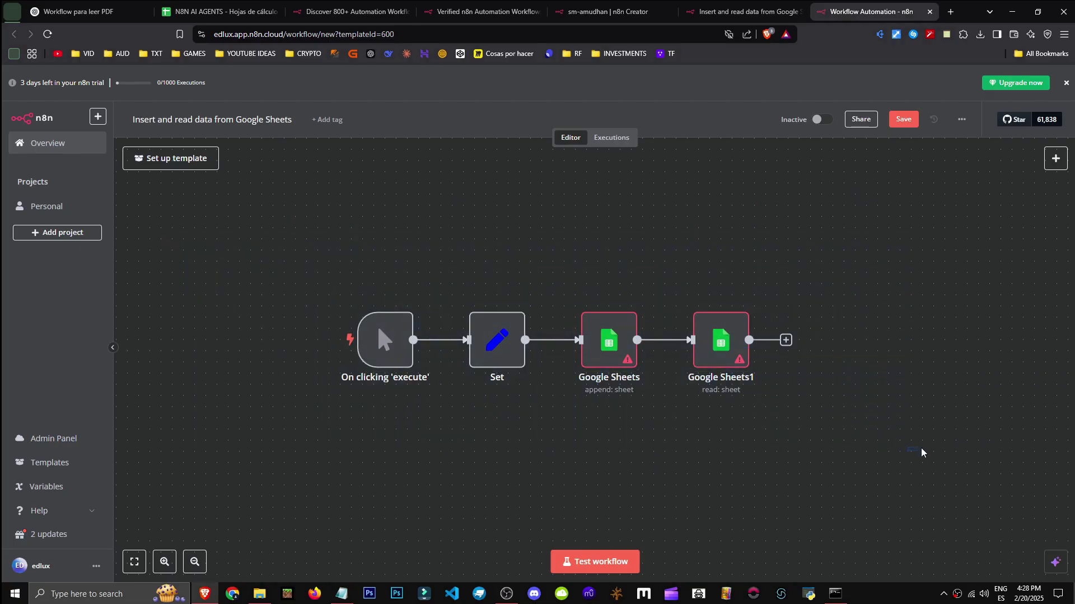
{"action": "left_click", "coordinate": [738, 11]}
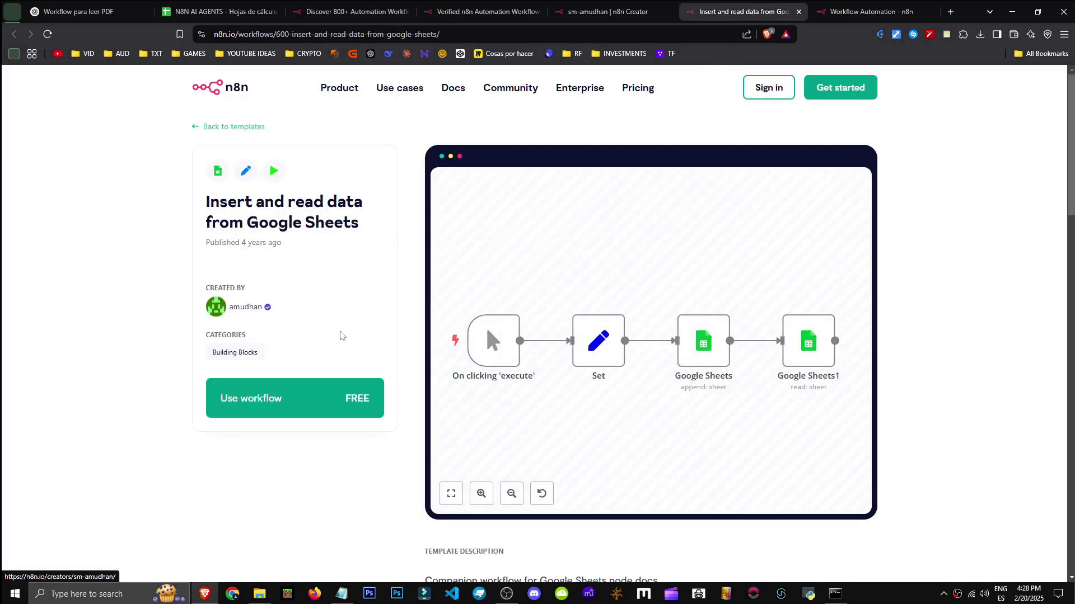
{"action": "left_click_drag", "start_coordinate": [207, 202], "coordinate": [375, 220]}
{"action": "left_click", "coordinate": [375, 220]}
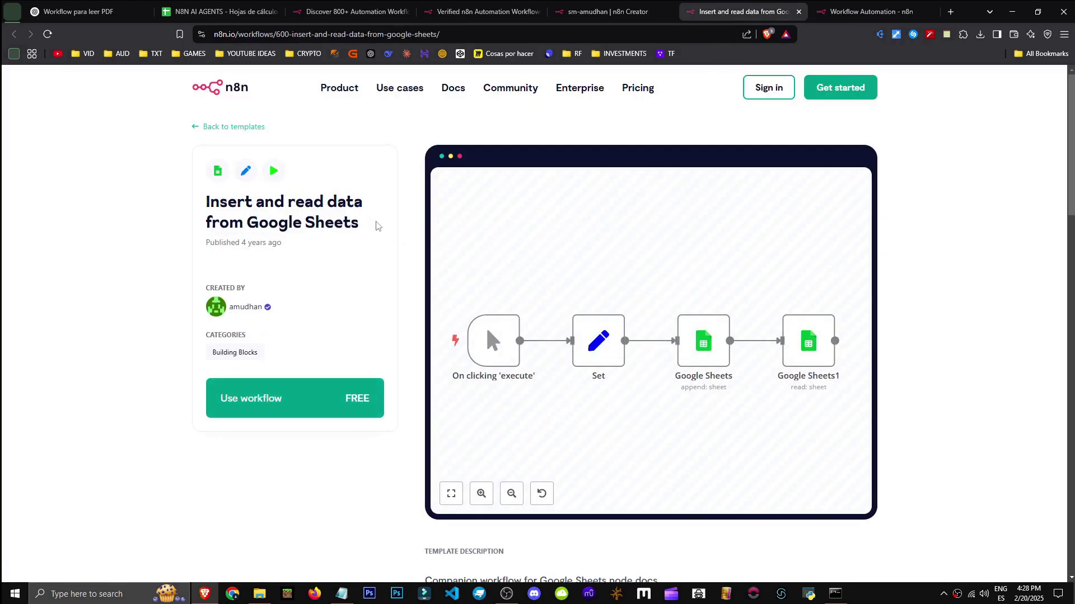
{"action": "left_click", "coordinate": [864, 11]}
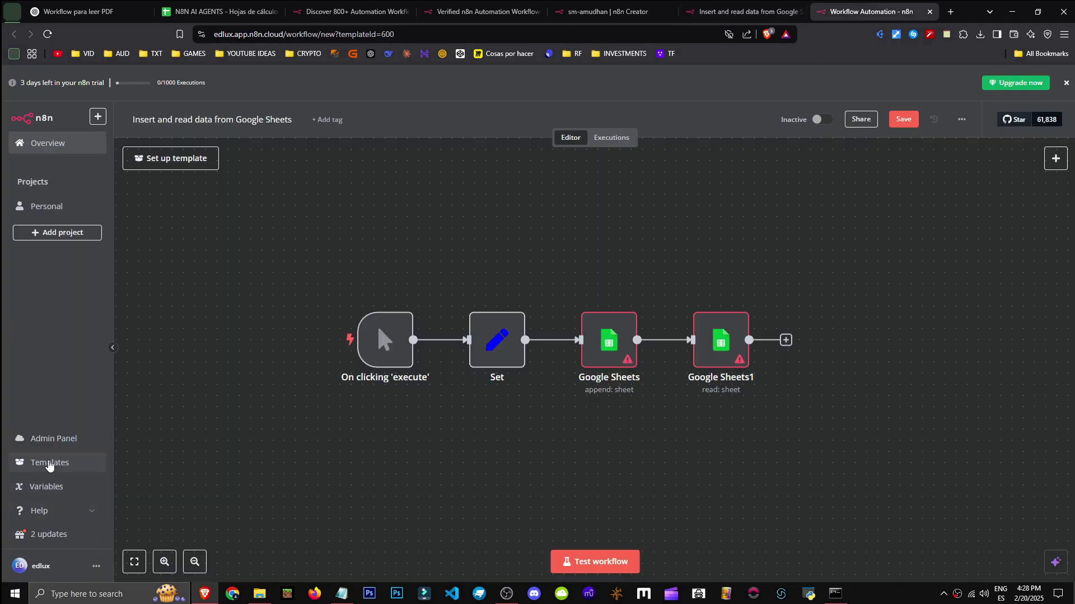
{"action": "left_click", "coordinate": [379, 347]}
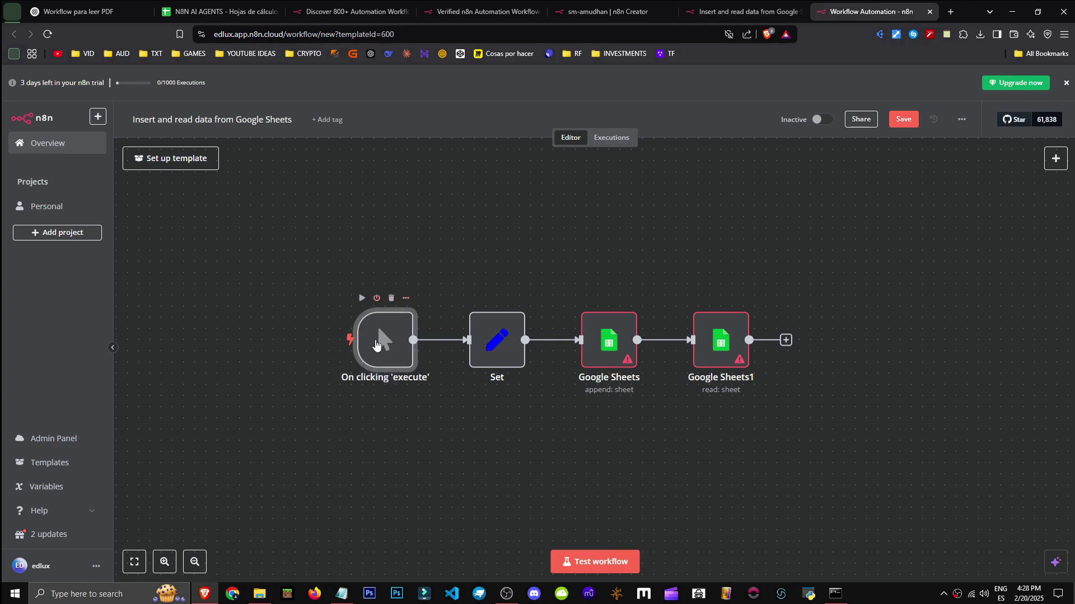
{"action": "left_click_drag", "start_coordinate": [292, 467], "coordinate": [415, 261]}
{"action": "left_click_drag", "start_coordinate": [337, 508], "coordinate": [412, 263]}
{"action": "left_click_drag", "start_coordinate": [409, 438], "coordinate": [335, 289]}
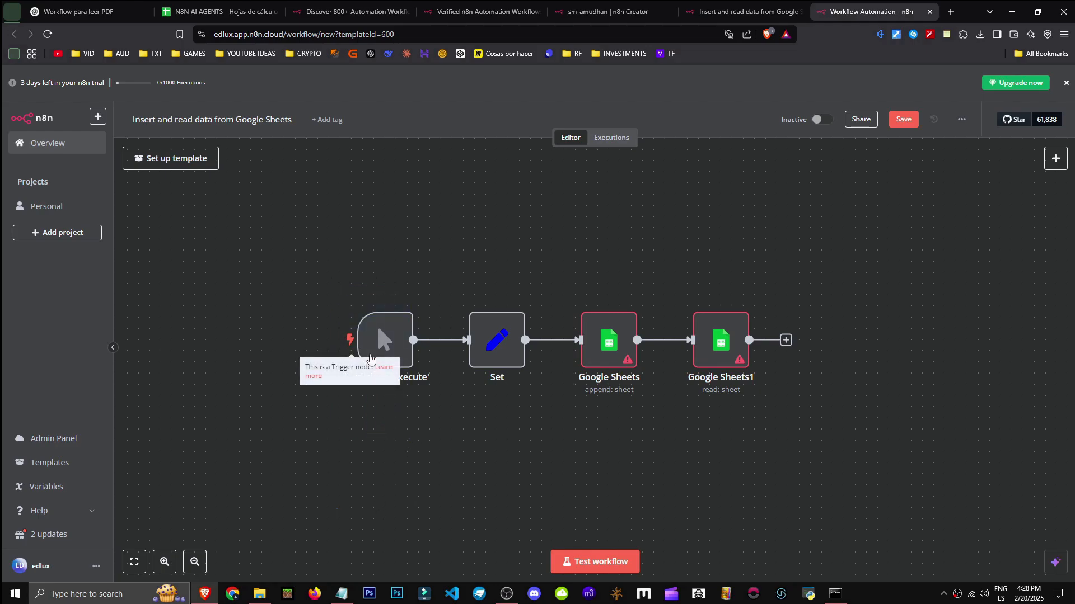
{"action": "double_click", "coordinate": [495, 351]}
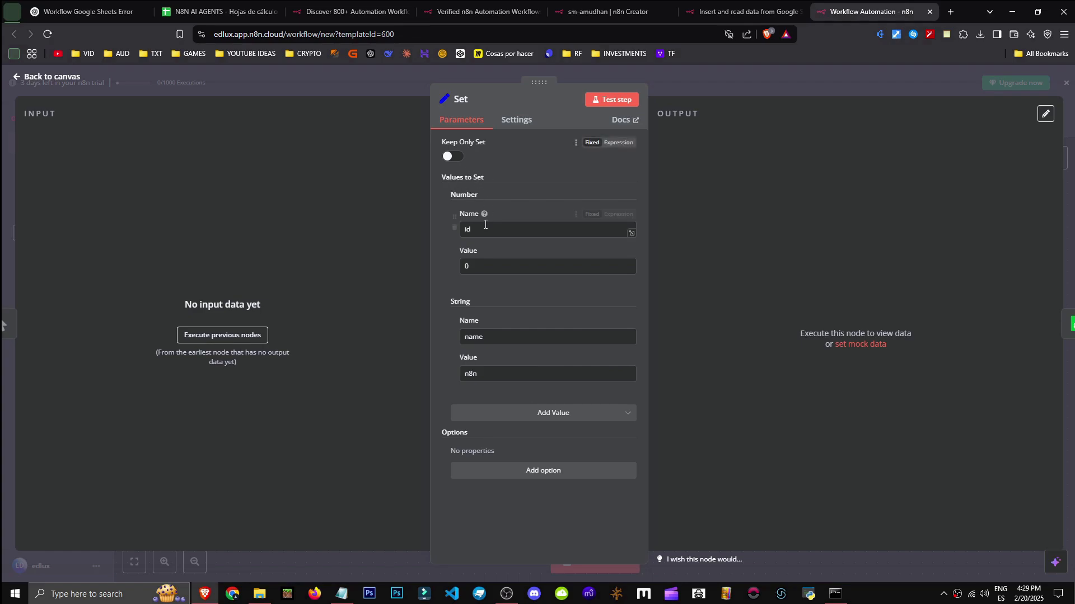
{"action": "left_click", "coordinate": [500, 342]}
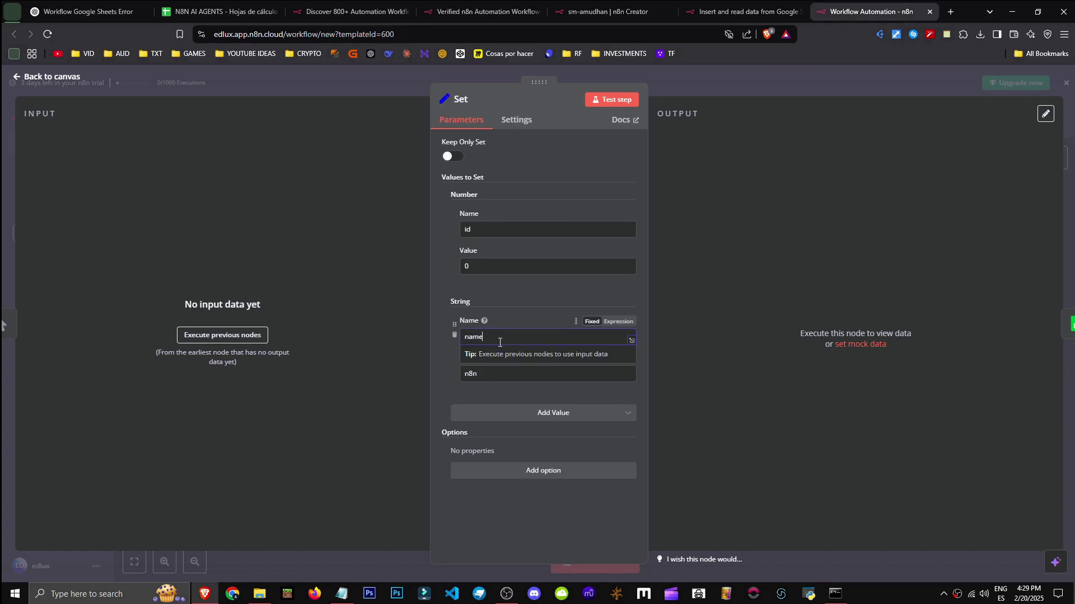
{"action": "left_click", "coordinate": [423, 294]}
{"action": "left_click", "coordinate": [502, 377]}
{"action": "left_click", "coordinate": [424, 297]}
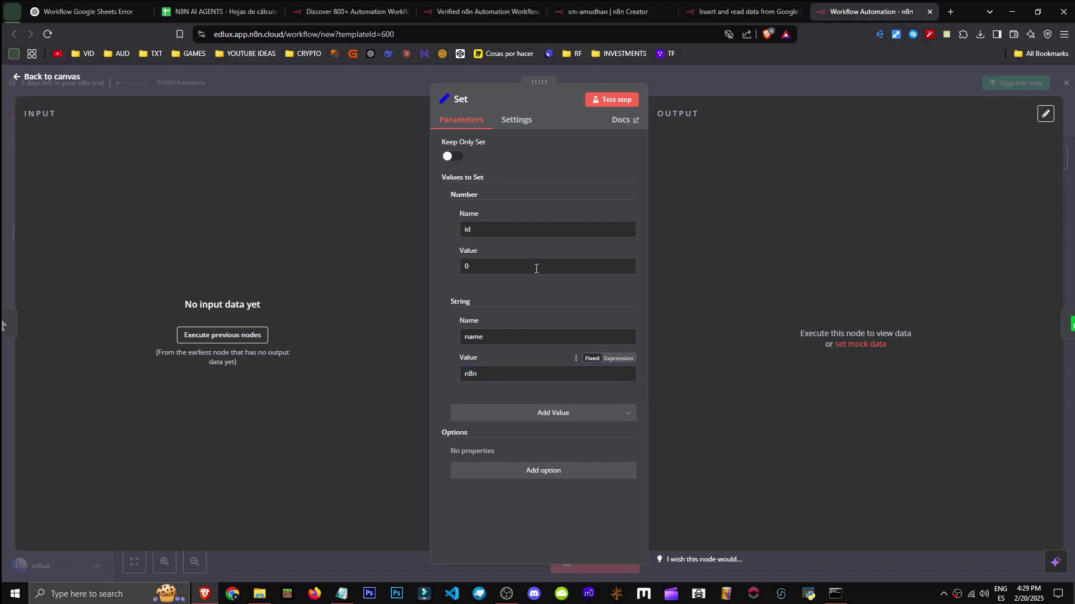
{"action": "left_click", "coordinate": [1066, 84]}
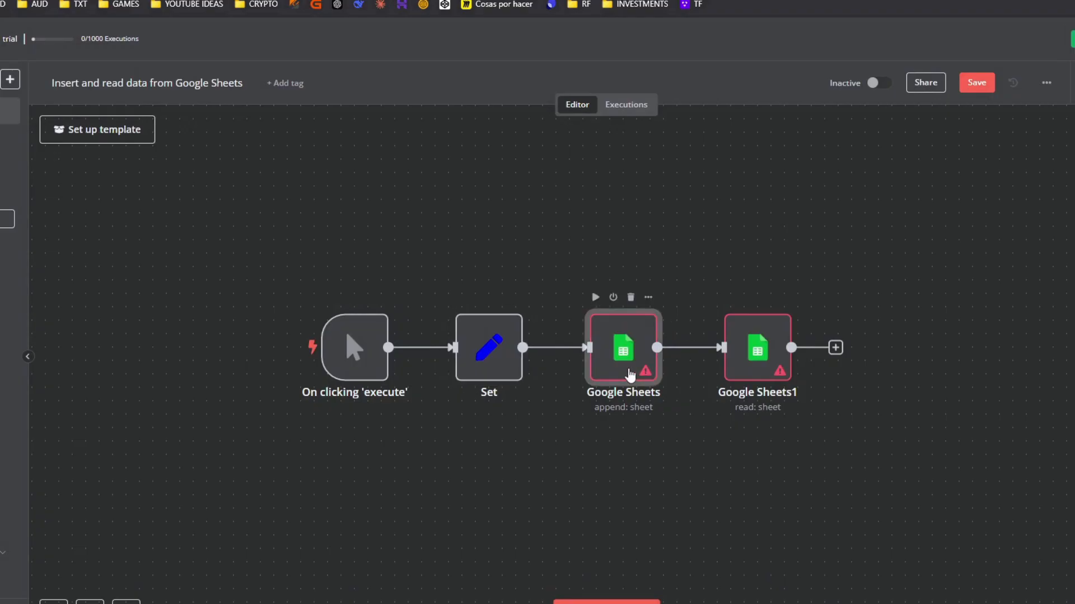
{"action": "double_click", "coordinate": [624, 364]}
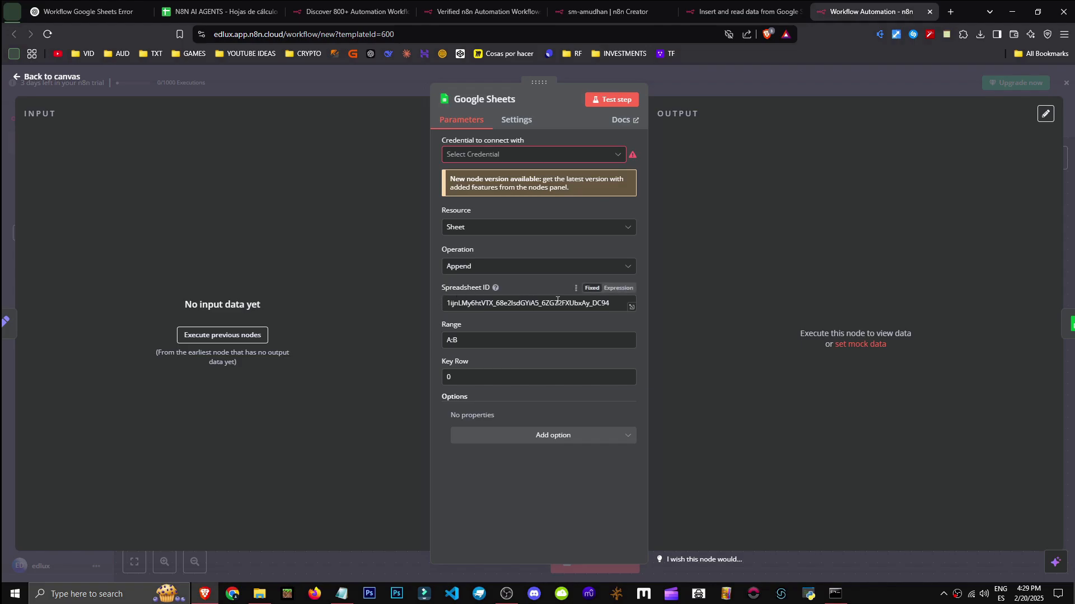
{"action": "double_click", "coordinate": [616, 305]}
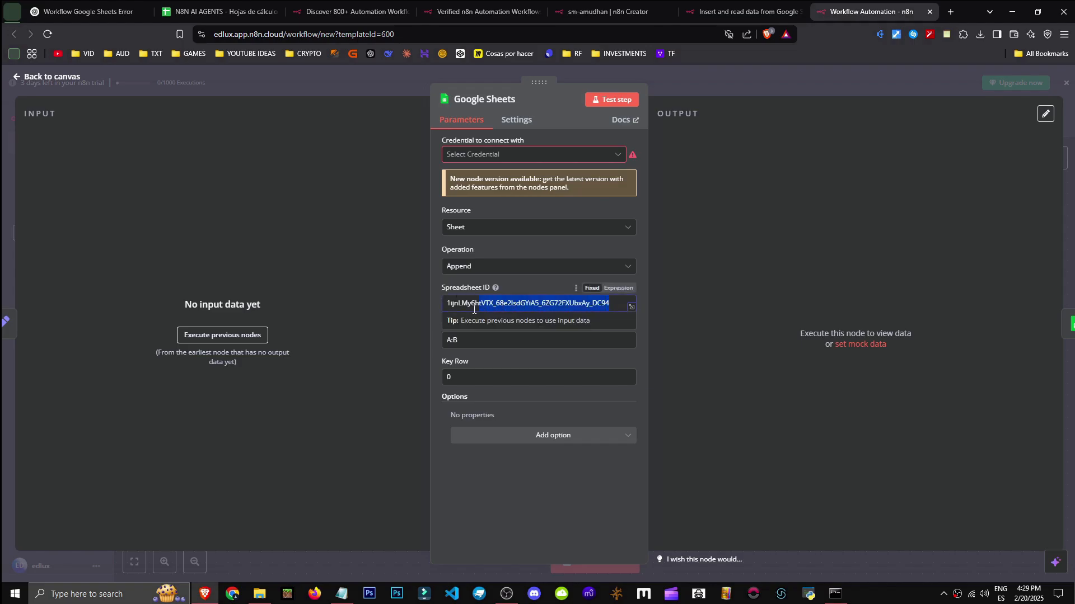
{"action": "left_click", "coordinate": [950, 12]}
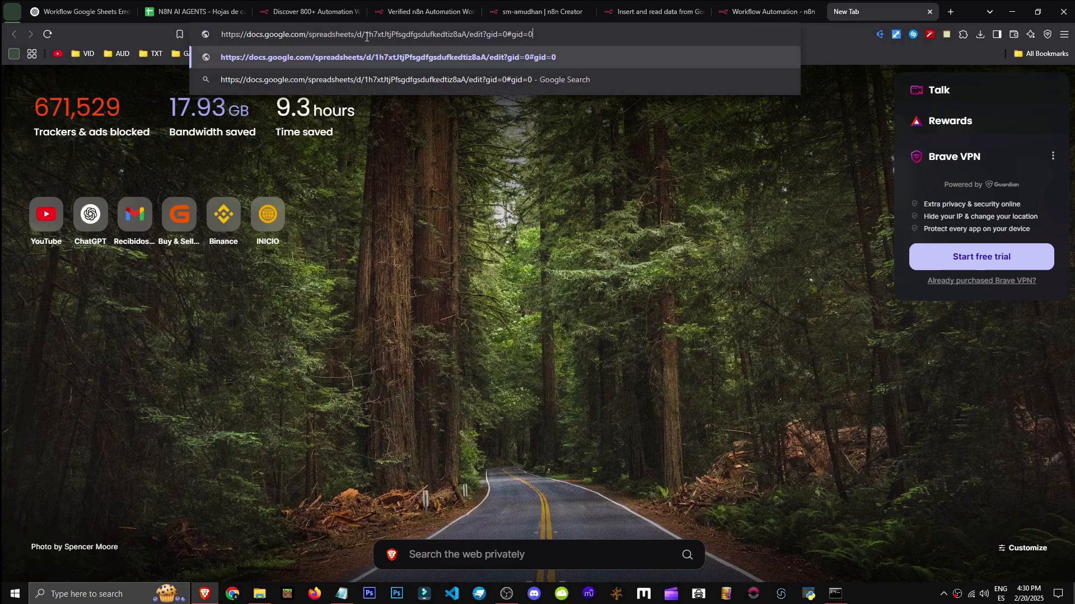
{"action": "left_click_drag", "start_coordinate": [376, 35], "coordinate": [499, 36]}
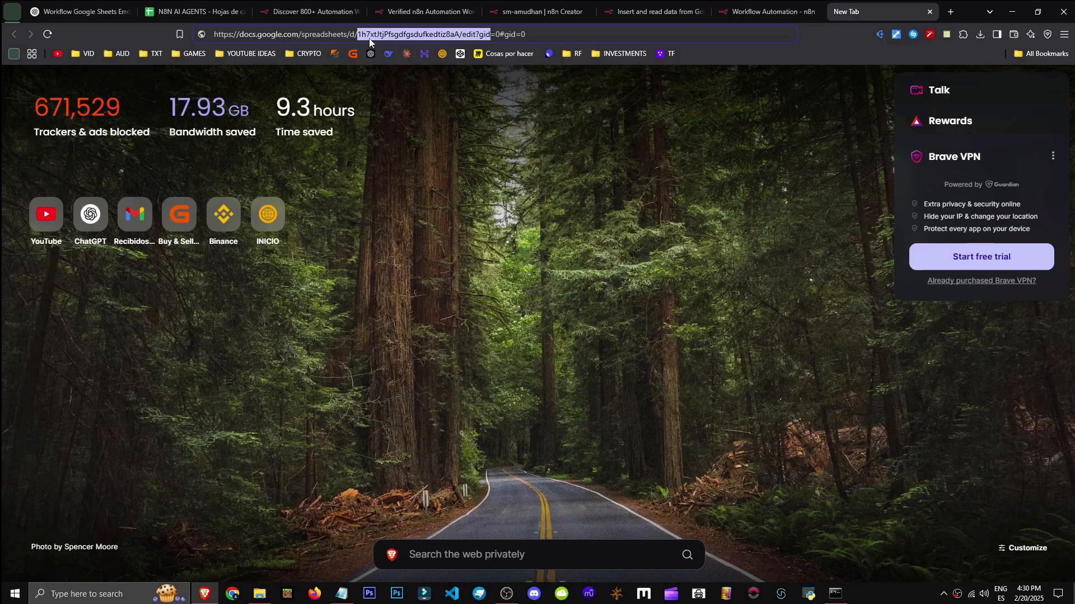
{"action": "left_click", "coordinate": [359, 34]}
{"action": "left_click_drag", "start_coordinate": [358, 35], "coordinate": [459, 33]}
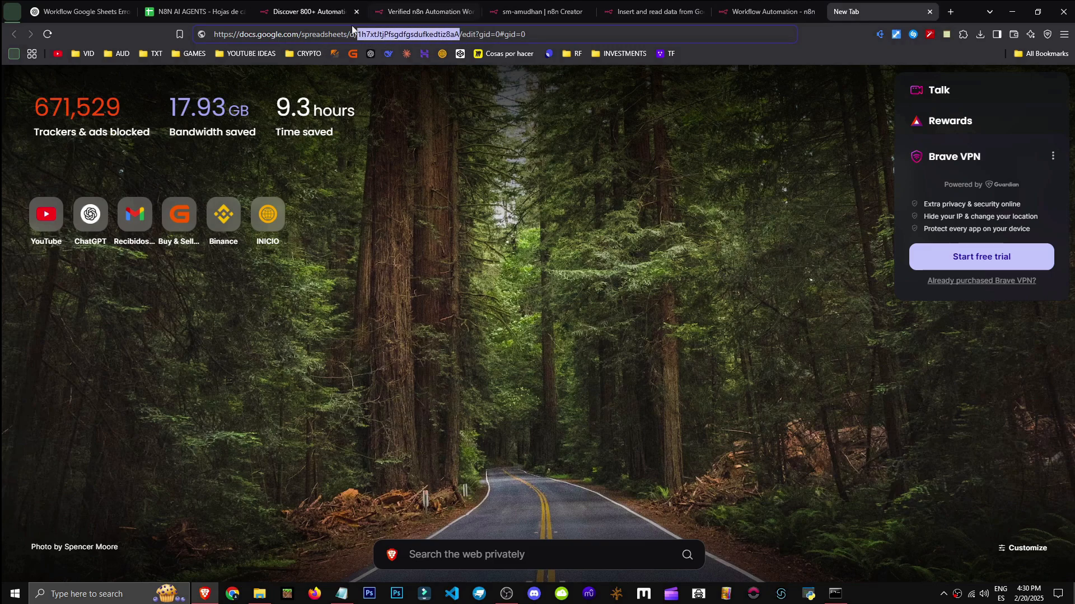
{"action": "key", "text": "ctrl+w"}
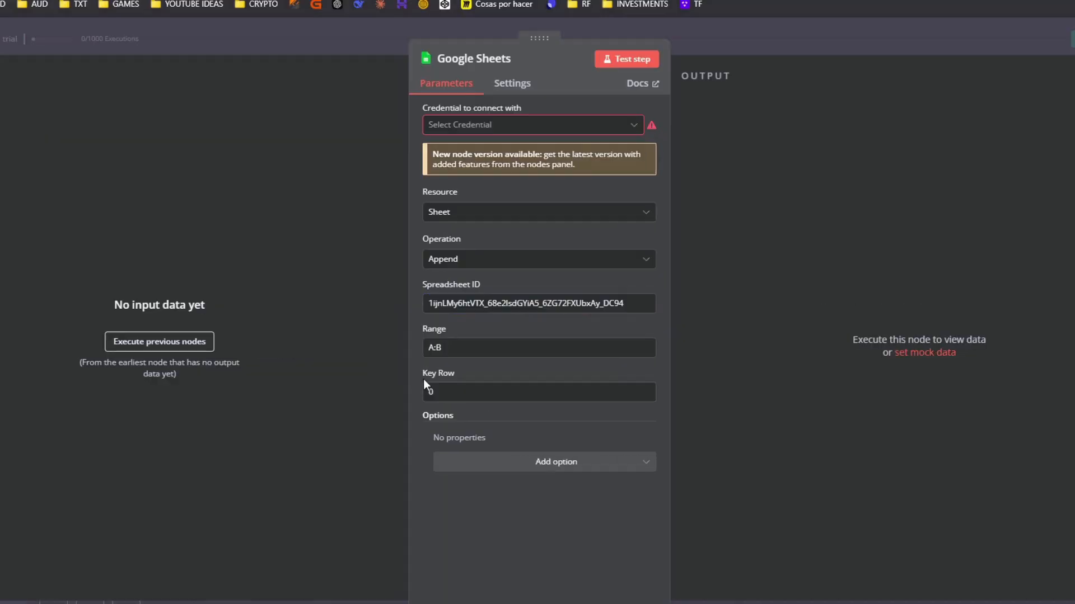
{"action": "left_click", "coordinate": [484, 266]}
{"action": "left_click", "coordinate": [412, 262]}
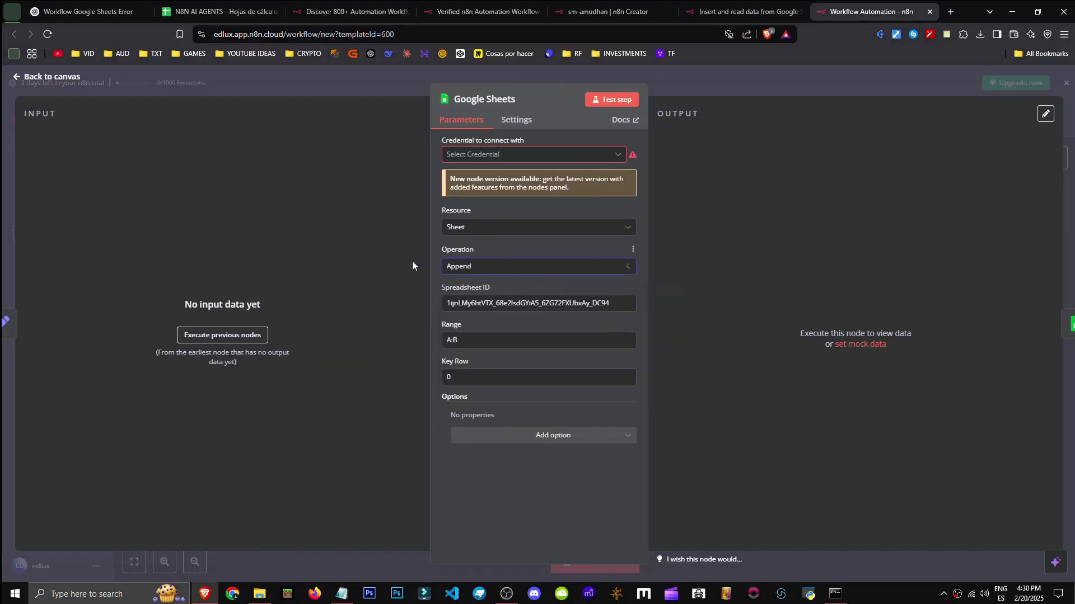
{"action": "left_click", "coordinate": [480, 229]}
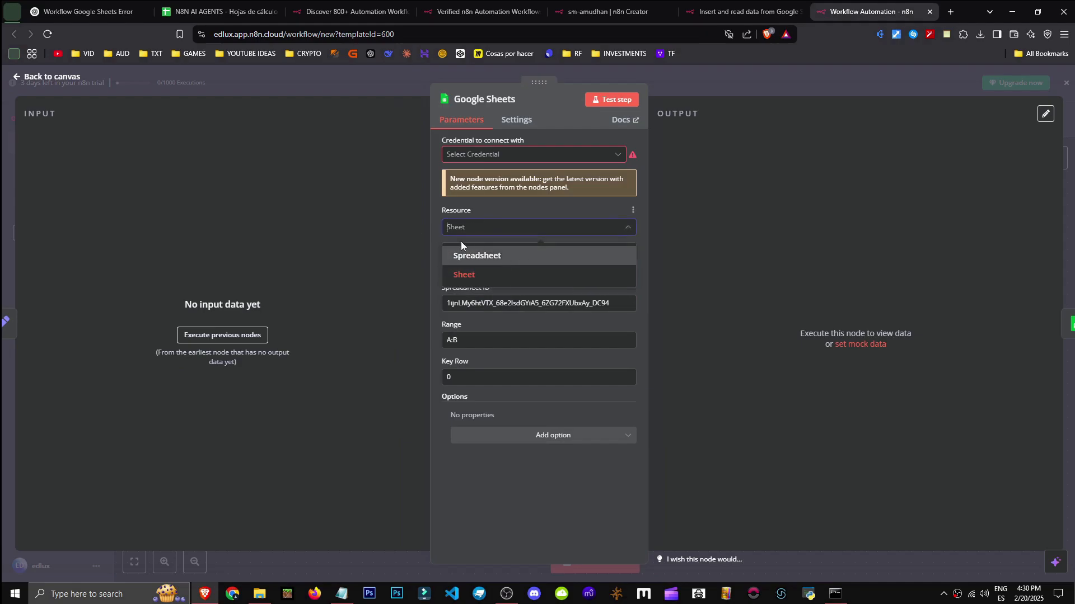
{"action": "left_click", "coordinate": [389, 274]}
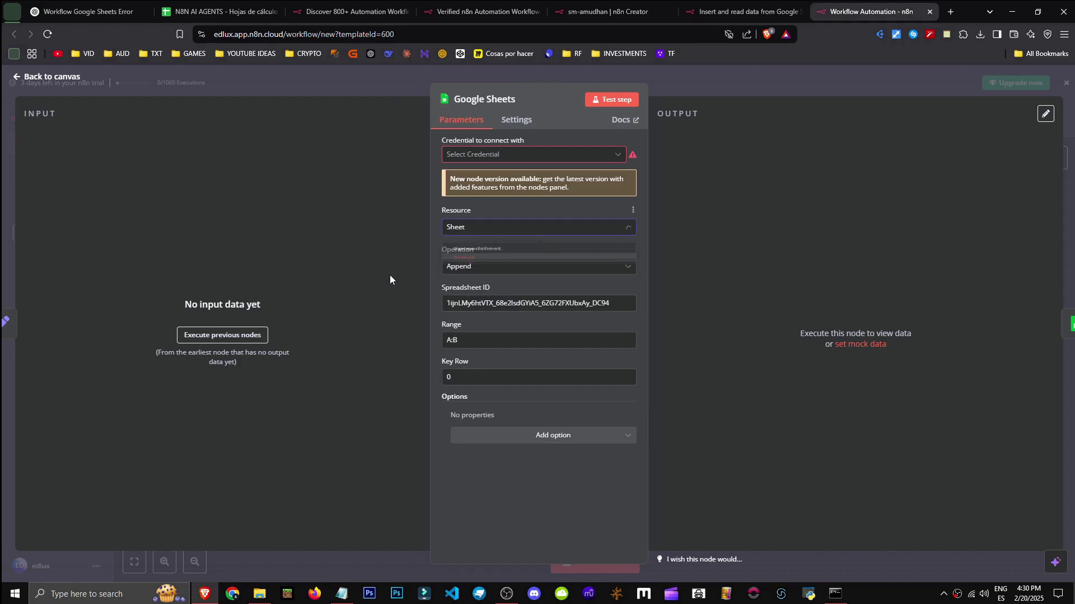
{"action": "left_click", "coordinate": [504, 267]}
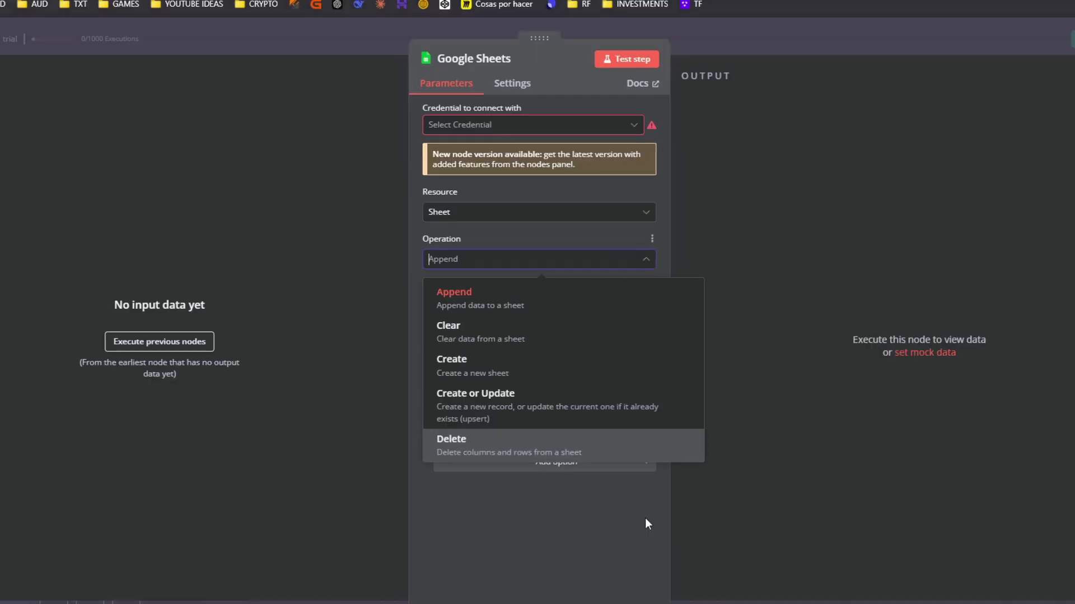
{"action": "left_click", "coordinate": [608, 479]}
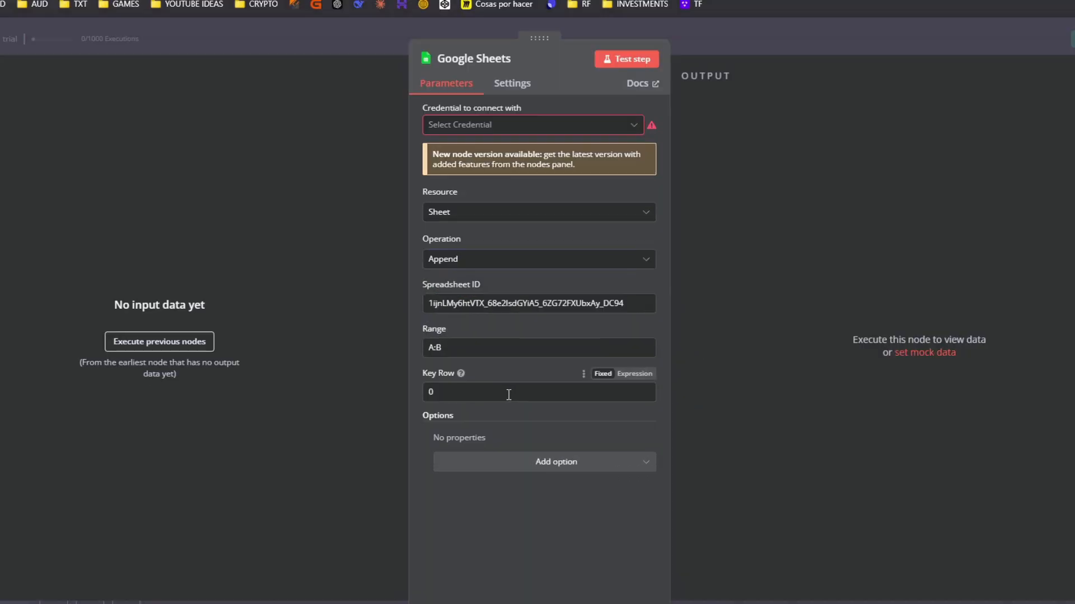
{"action": "mouse_move", "coordinate": [459, 375]}
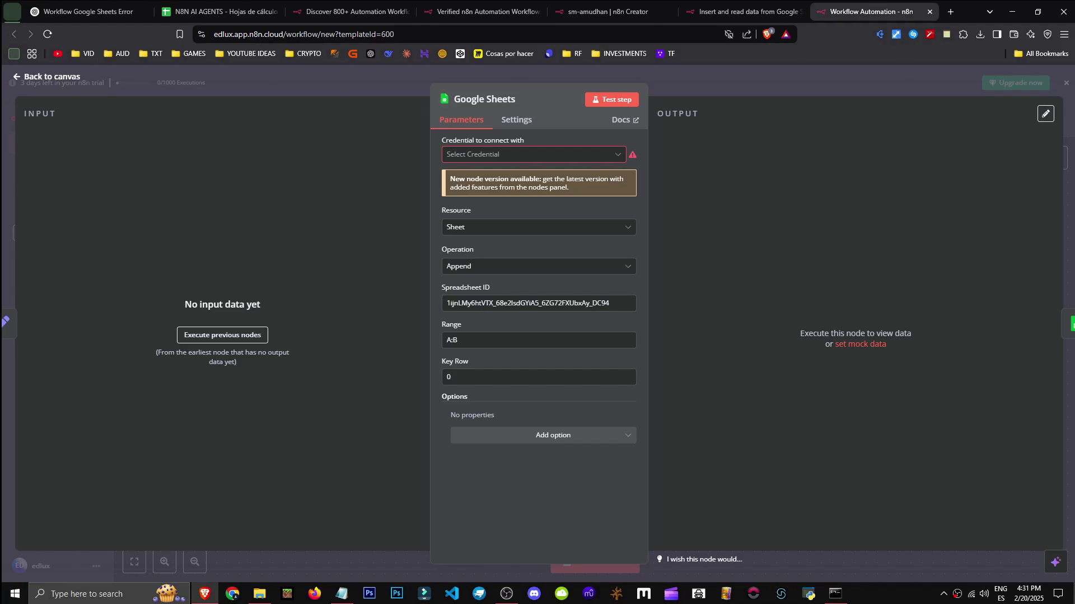
{"action": "left_click_drag", "start_coordinate": [439, 329], "coordinate": [464, 347]}
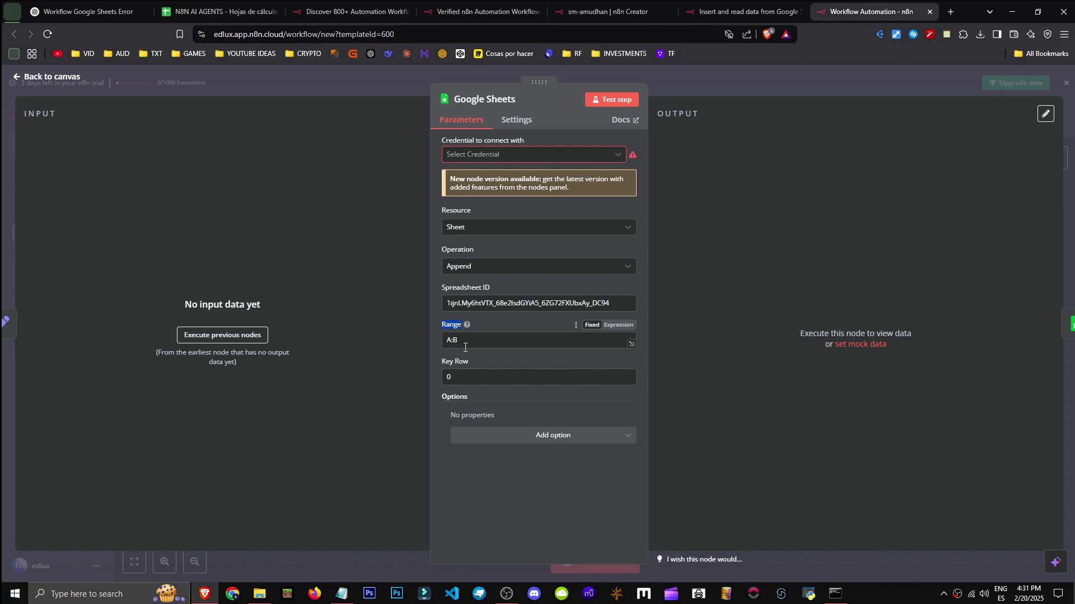
{"action": "left_click", "coordinate": [464, 348]}
{"action": "left_click", "coordinate": [459, 358]}
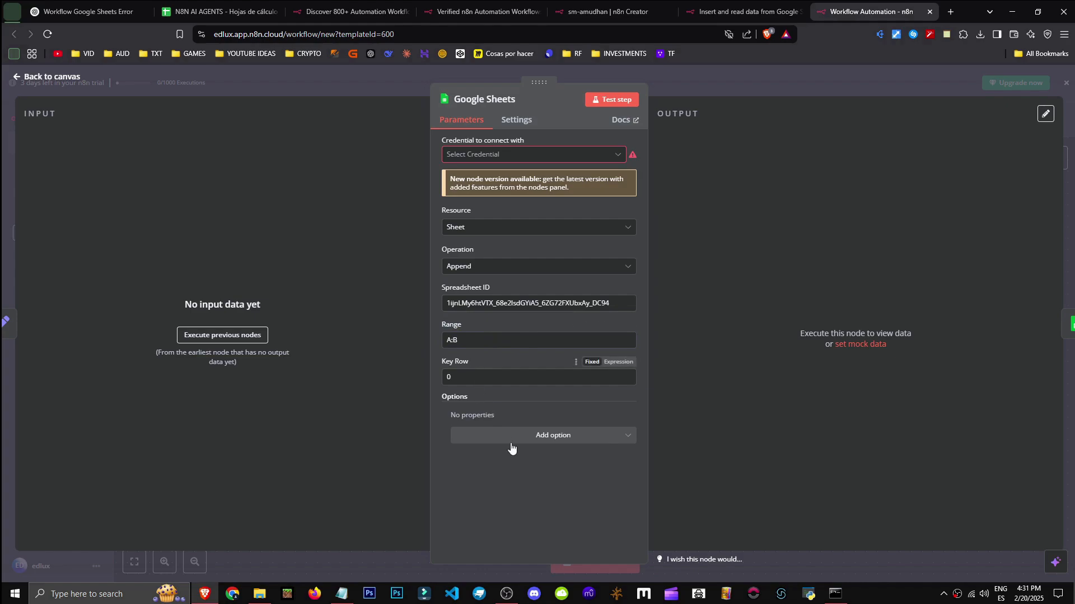
{"action": "left_click", "coordinate": [485, 269]}
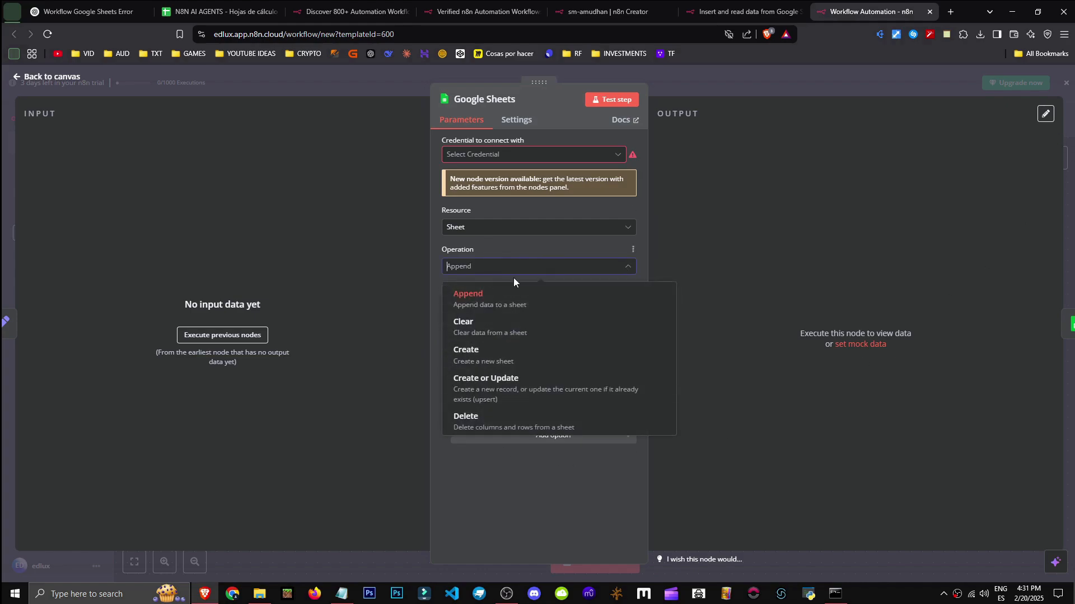
{"action": "left_click", "coordinate": [771, 236]}
{"action": "key", "text": "Escape"}
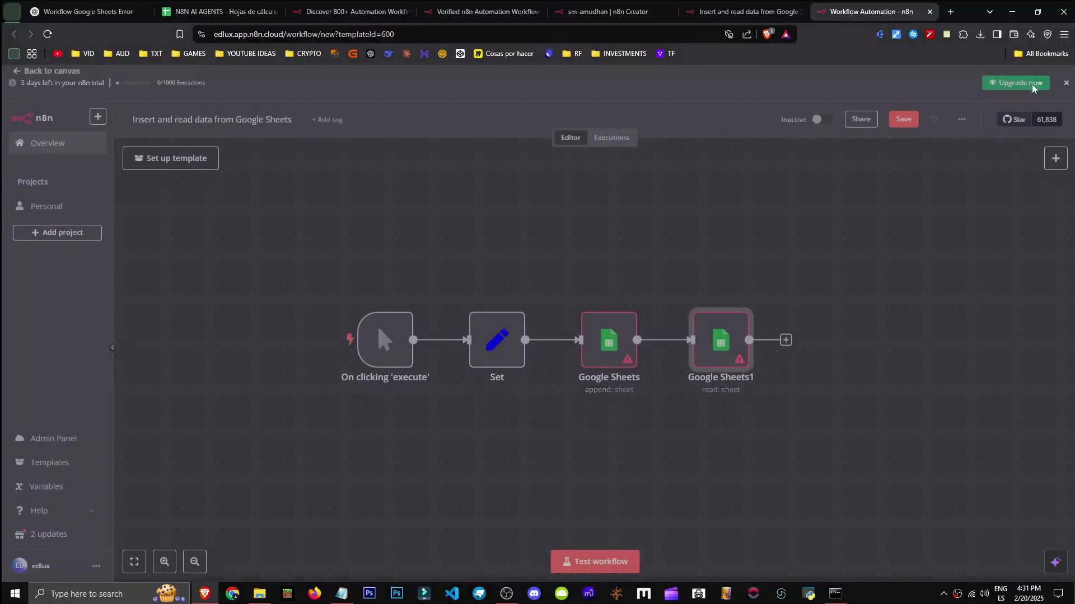
Review the read Google Sheets node's operation, Spreadsheet ID and Data Start Row, then open the append node
{"action": "double_click", "coordinate": [725, 395]}
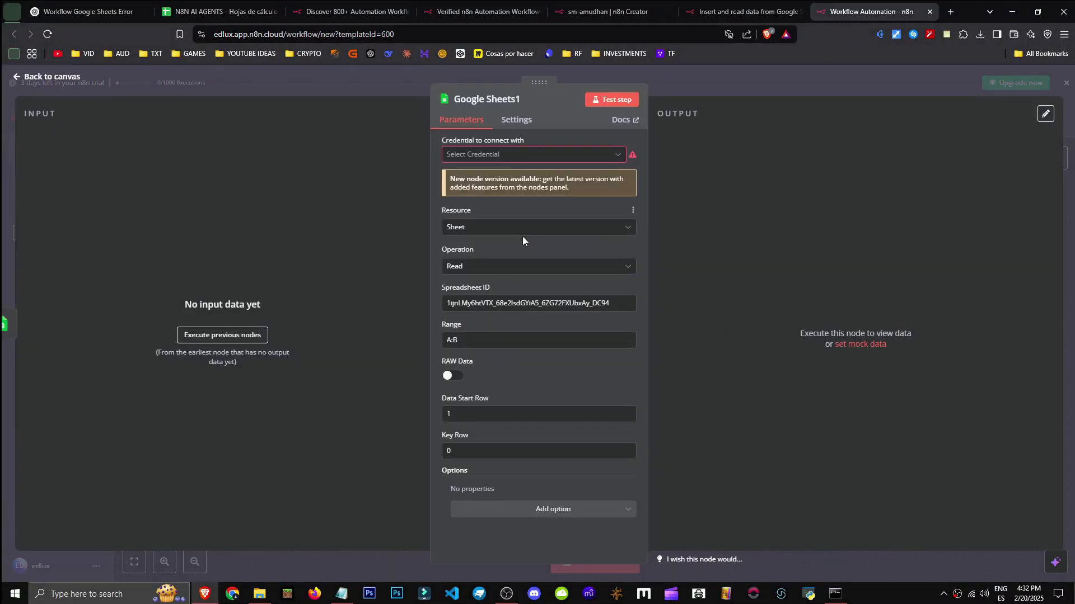
{"action": "left_click", "coordinate": [522, 265]}
{"action": "scroll", "coordinate": [490, 432], "scroll_direction": "down", "scroll_amount": 2}
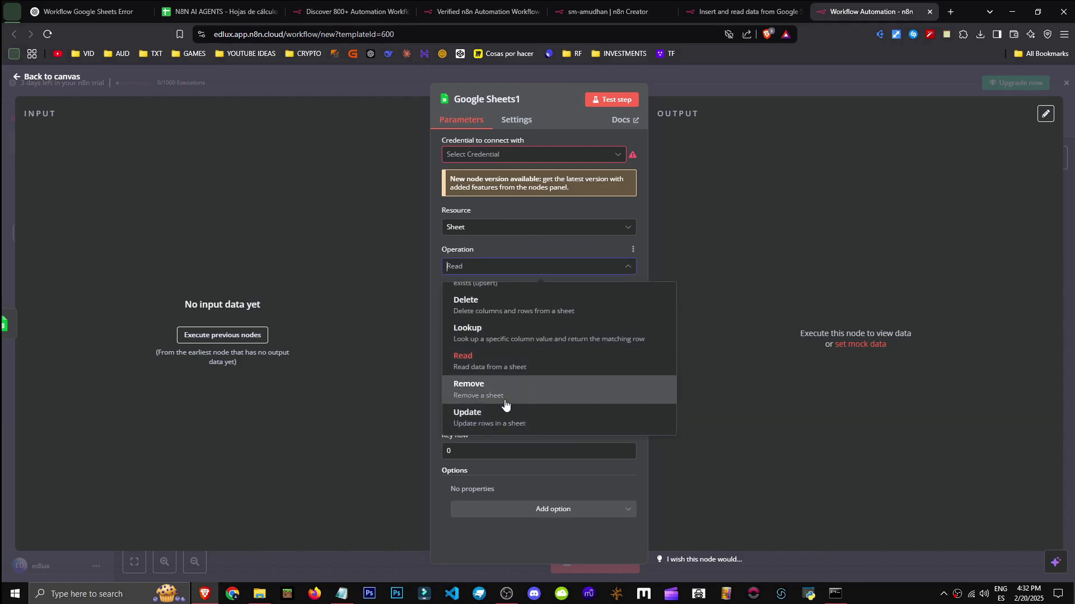
{"action": "left_click", "coordinate": [596, 264]}
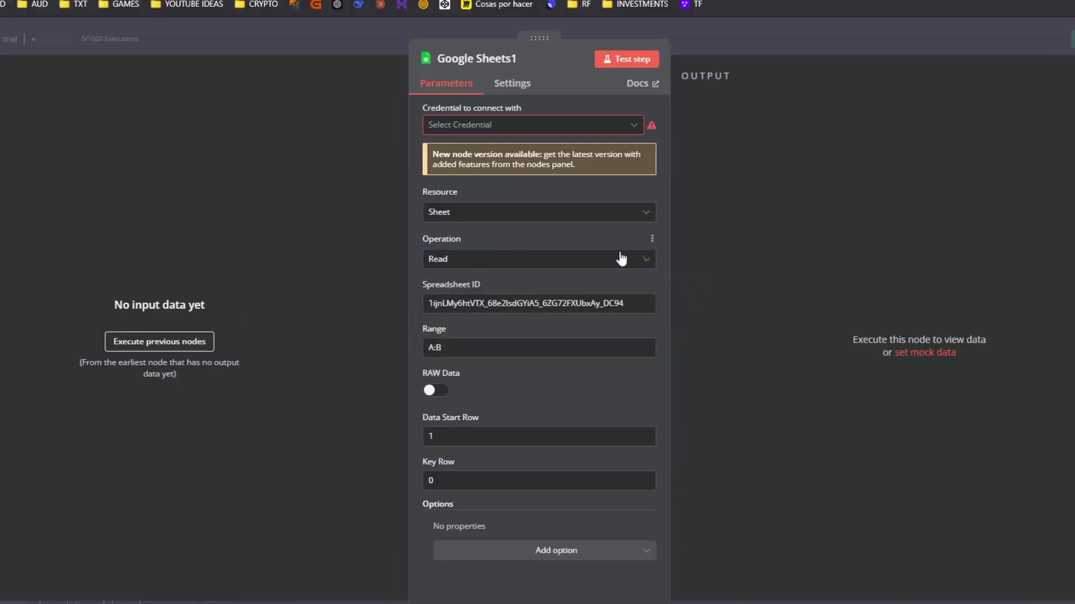
{"action": "left_click_drag", "start_coordinate": [447, 303], "coordinate": [588, 302]}
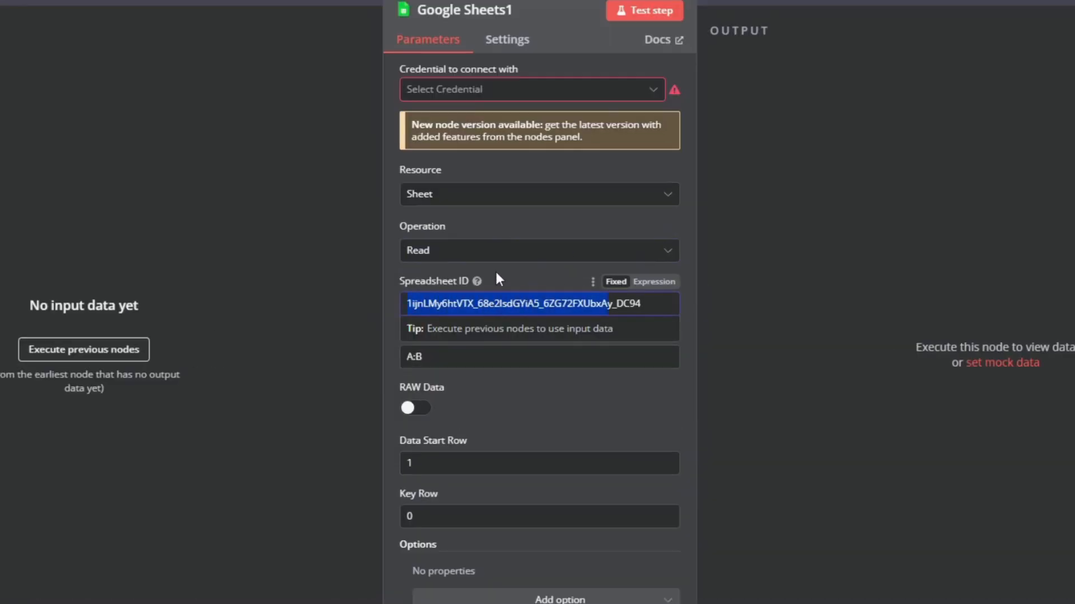
{"action": "left_click", "coordinate": [443, 463]}
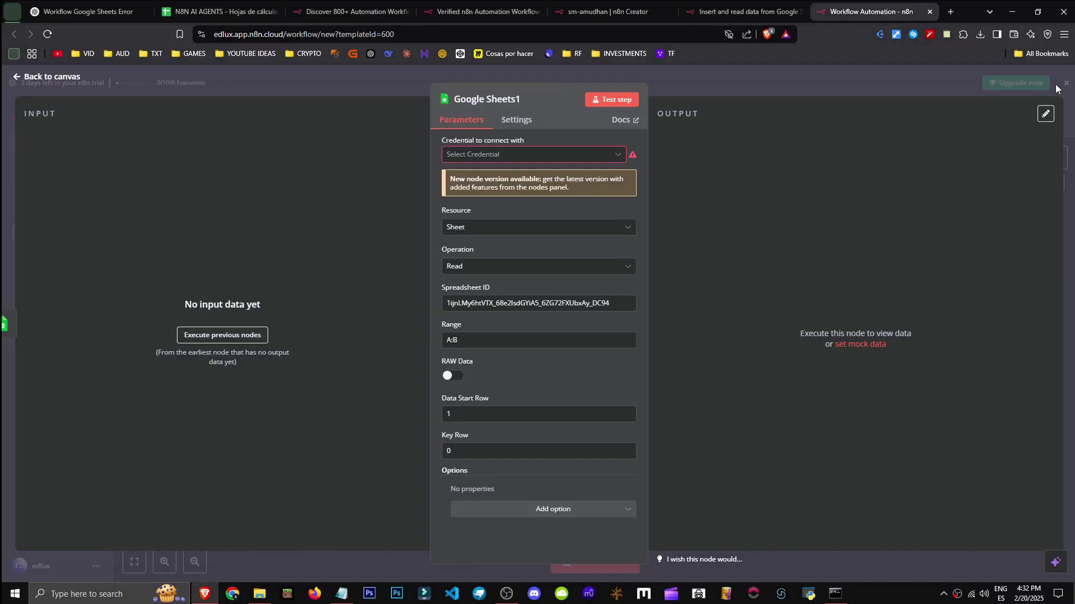
{"action": "left_click", "coordinate": [1056, 87]}
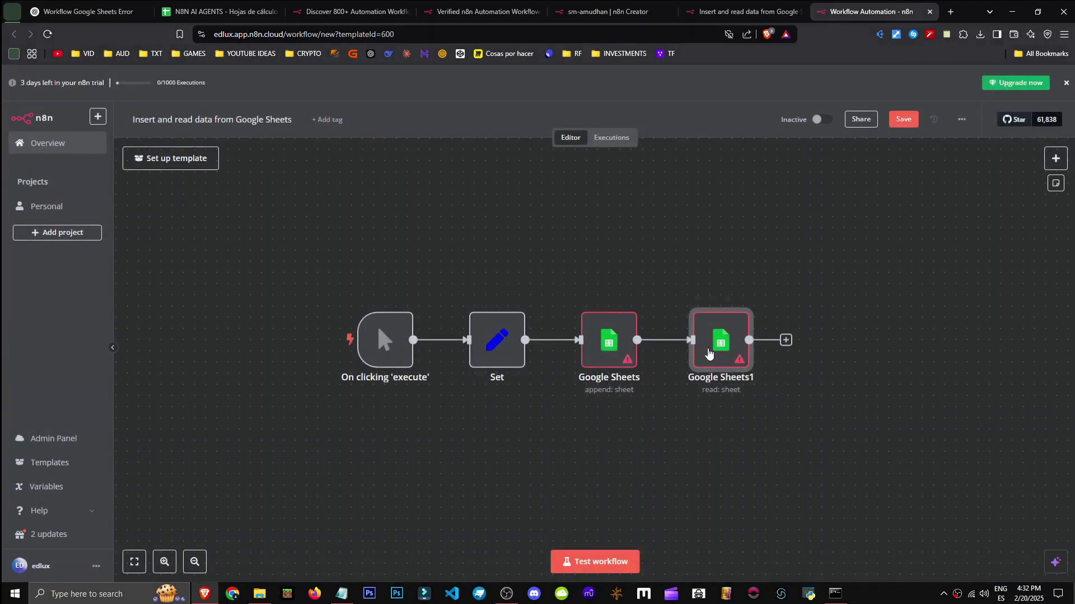
{"action": "double_click", "coordinate": [606, 342]}
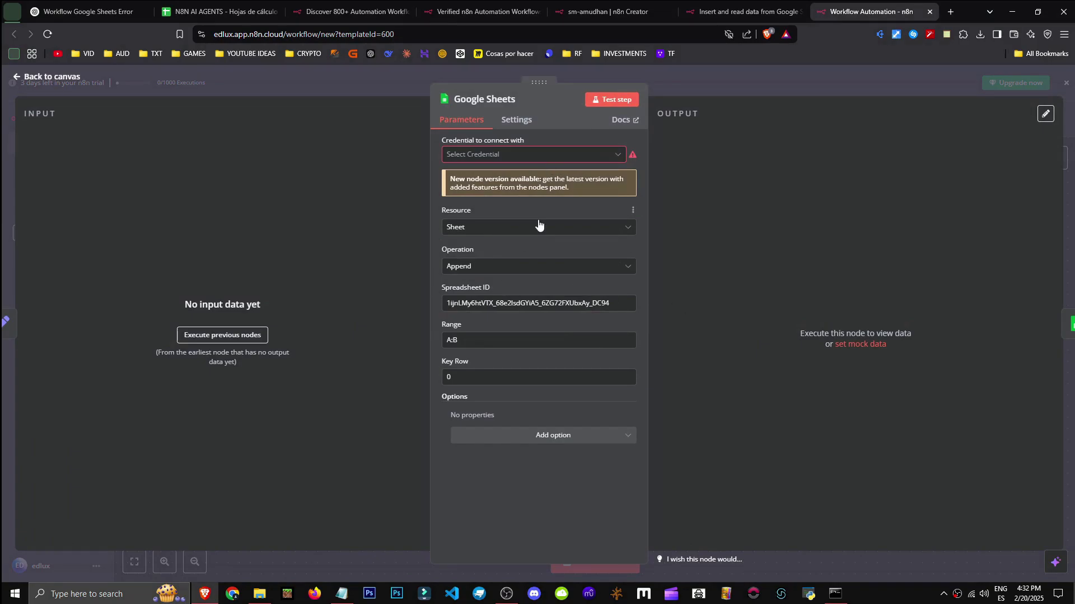
Review the append node's extra options and scroll through the WhatsApp workflow
{"action": "left_click", "coordinate": [536, 438]}
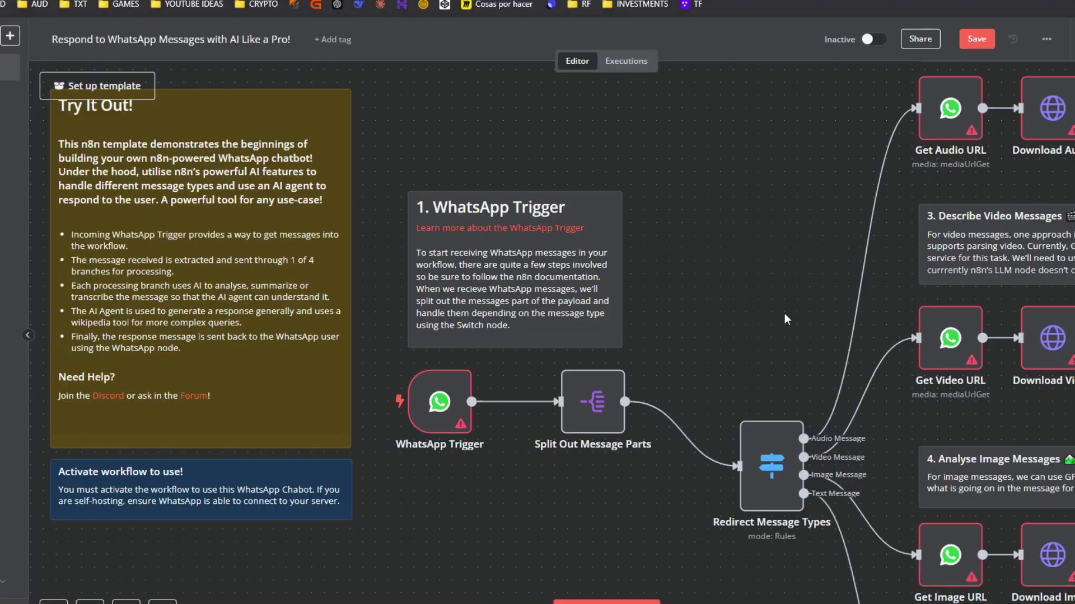
{"action": "scroll", "coordinate": [639, 298], "scroll_direction": "right", "scroll_amount": 3}
{"action": "scroll", "coordinate": [633, 263], "scroll_direction": "down", "scroll_amount": 4}
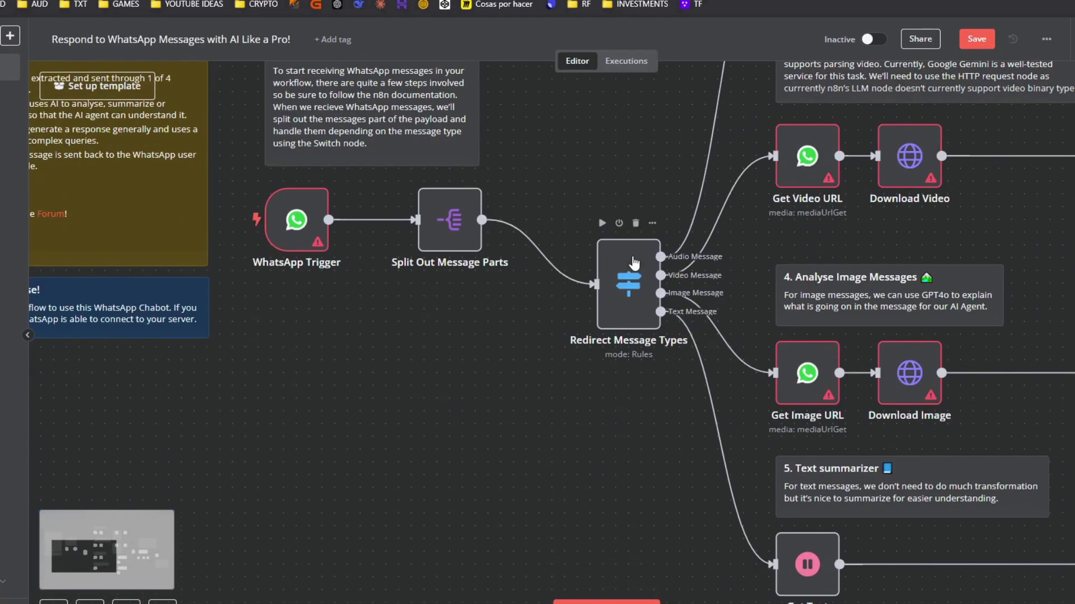
{"action": "scroll", "coordinate": [633, 260], "scroll_direction": "down", "scroll_amount": 1}
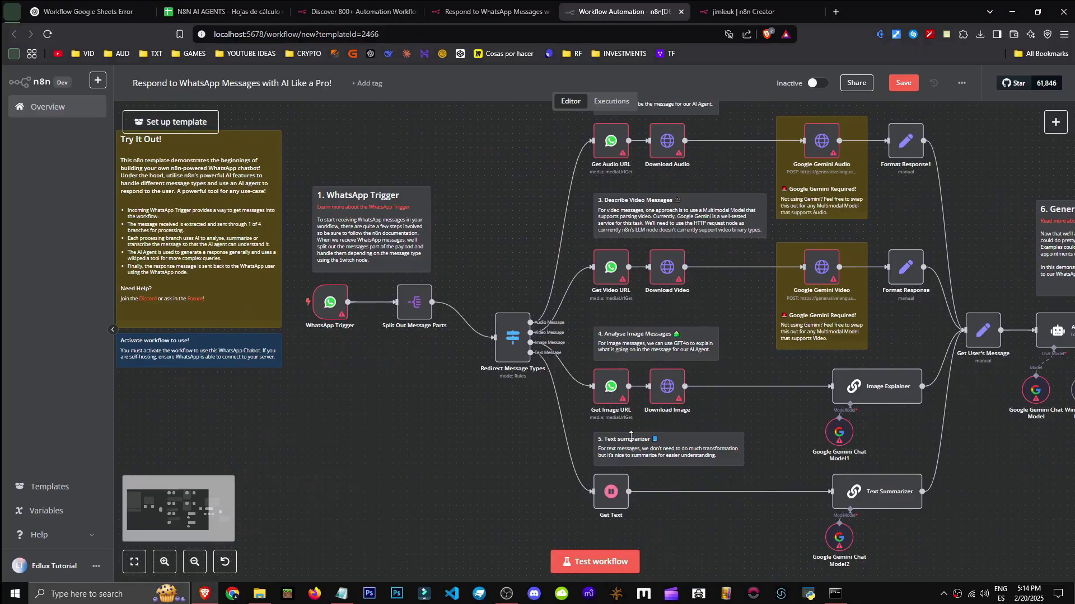
{"action": "left_click_drag", "start_coordinate": [481, 235], "coordinate": [705, 247]}
{"action": "scroll", "coordinate": [737, 148], "scroll_direction": "down", "scroll_amount": 1}
{"action": "scroll", "coordinate": [704, 433], "scroll_direction": "up", "scroll_amount": 1}
{"action": "scroll", "coordinate": [679, 250], "scroll_direction": "up", "scroll_amount": 3}
Pan across the WhatsApp workflow and switch to its n8n.io template page
{"action": "left_click_drag", "start_coordinate": [633, 253], "coordinate": [795, 265]}
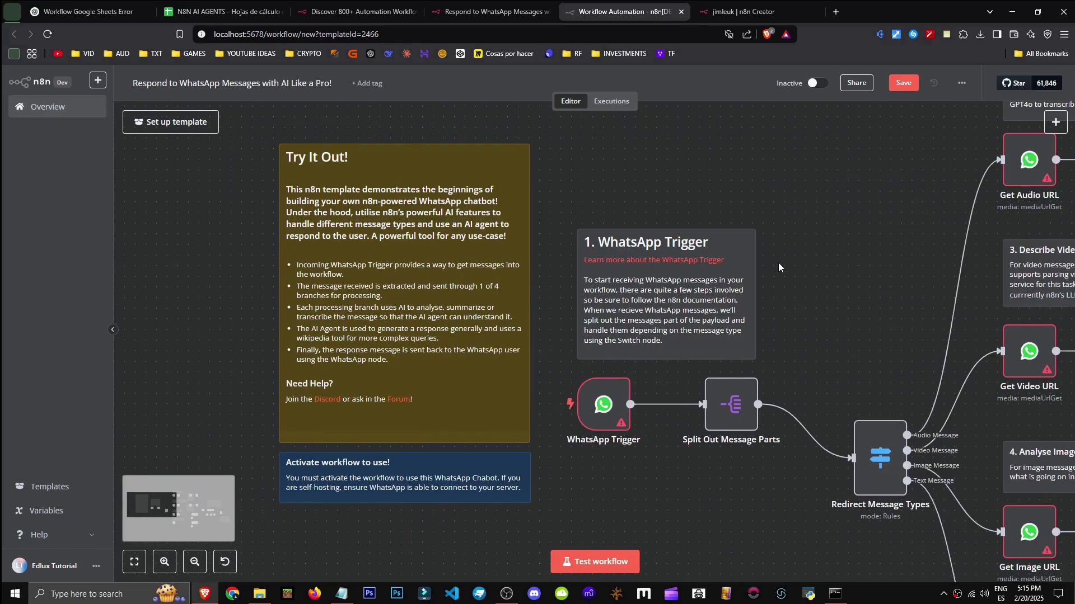
{"action": "left_click", "coordinate": [231, 85]}
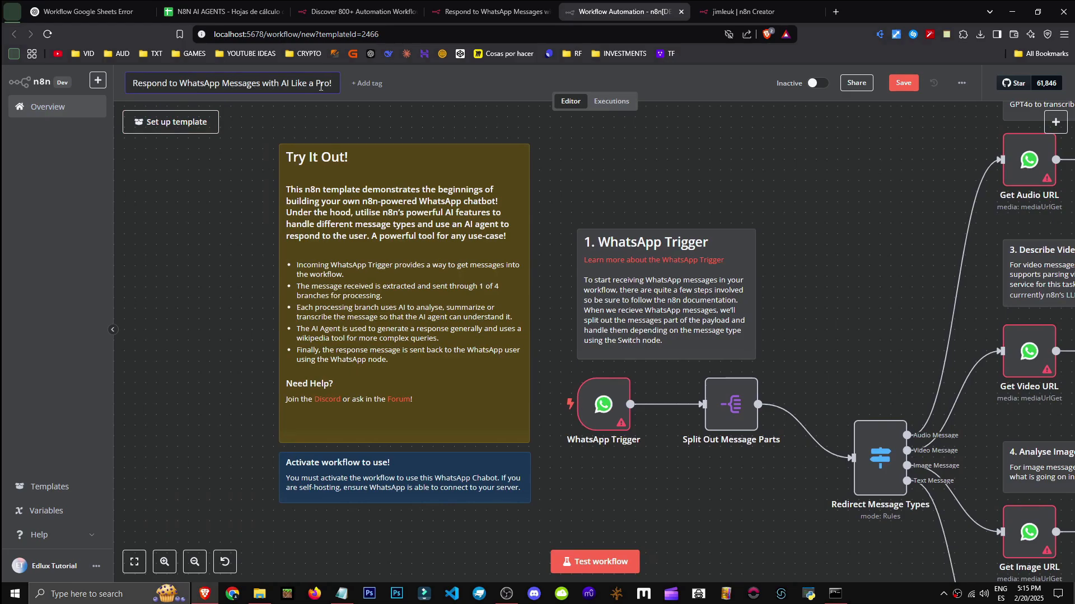
{"action": "left_click", "coordinate": [487, 12]}
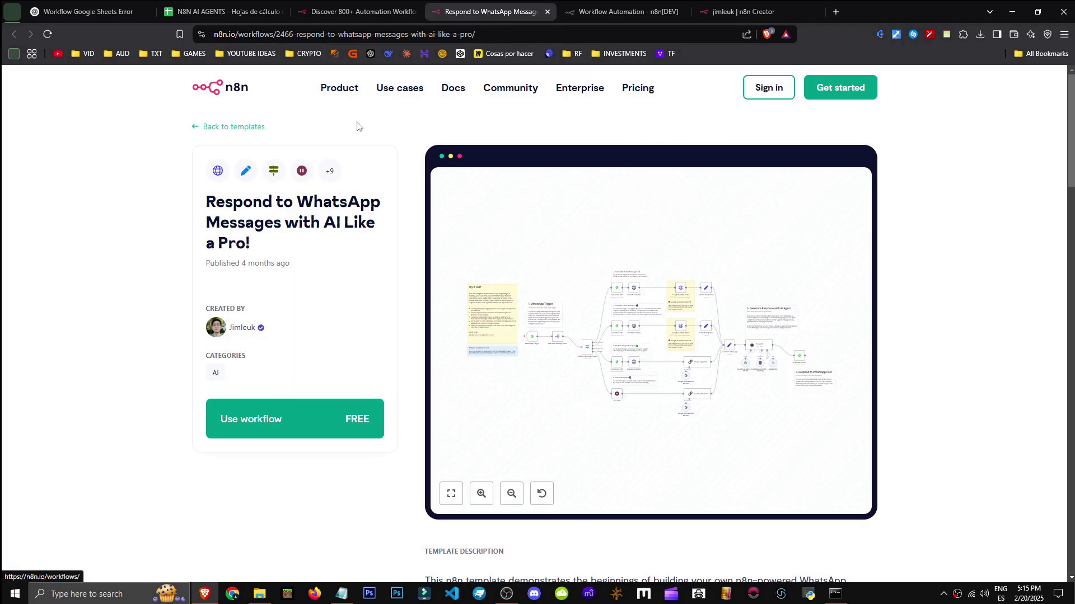
Search the template library for 'Respond to WhatsApp Messages with AI Like a Pro!' and import it locally
{"action": "left_click", "coordinate": [615, 11]}
{"action": "left_click", "coordinate": [39, 510]}
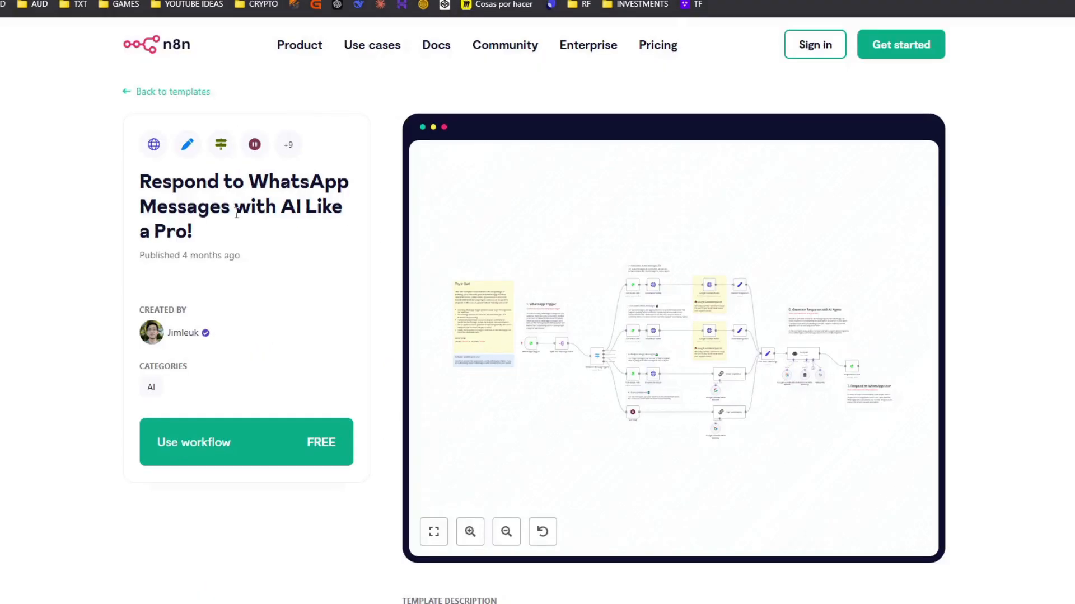
{"action": "triple_click", "coordinate": [280, 220]}
{"action": "key", "text": "ctrl+c"}
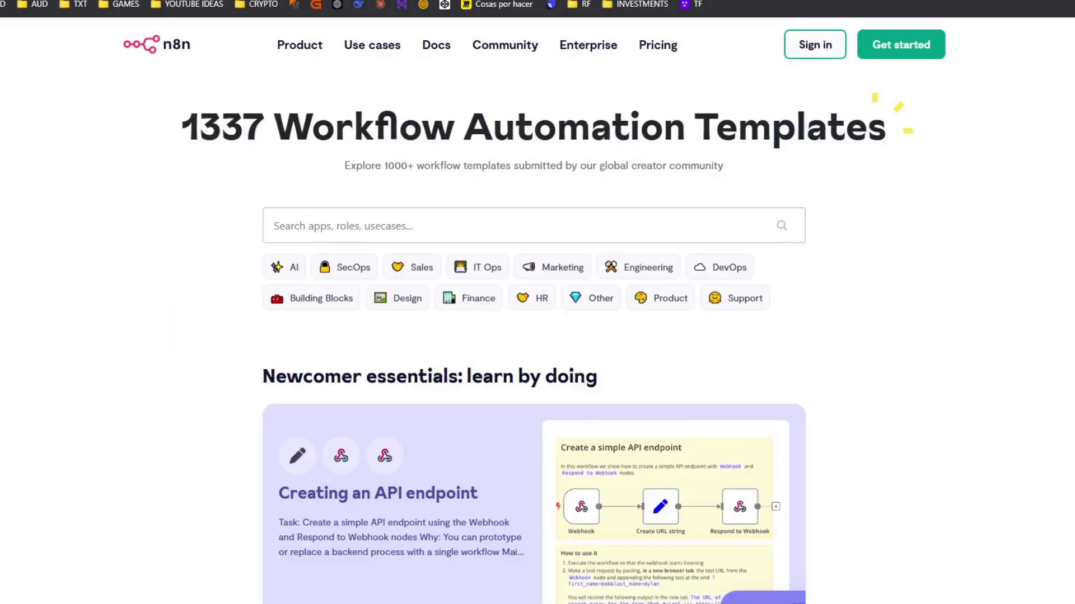
{"action": "left_click", "coordinate": [517, 240]}
{"action": "key", "text": "ctrl+v"}
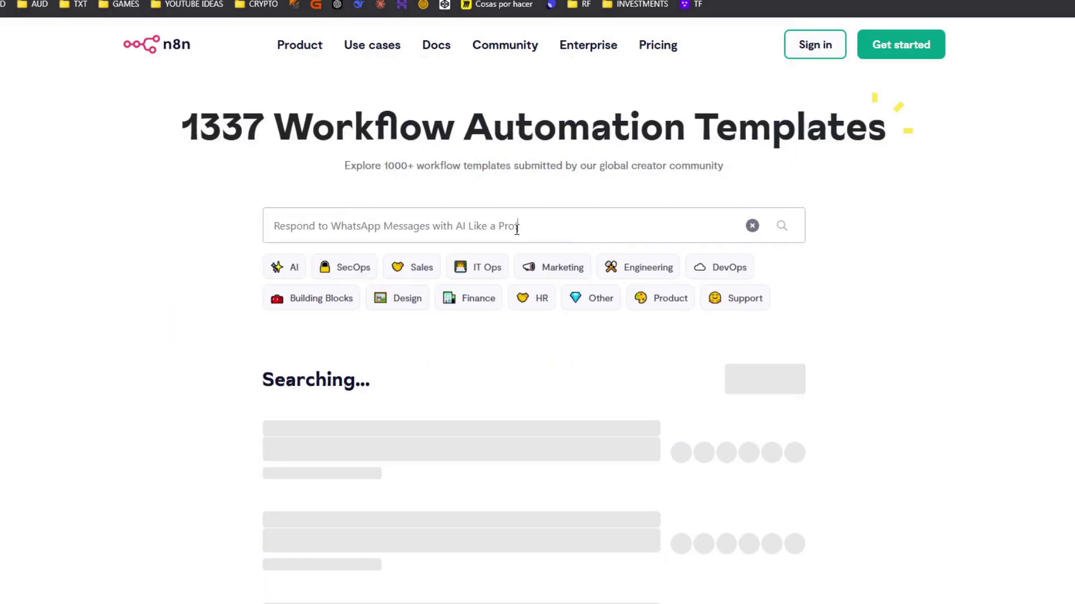
{"action": "left_click", "coordinate": [380, 417]}
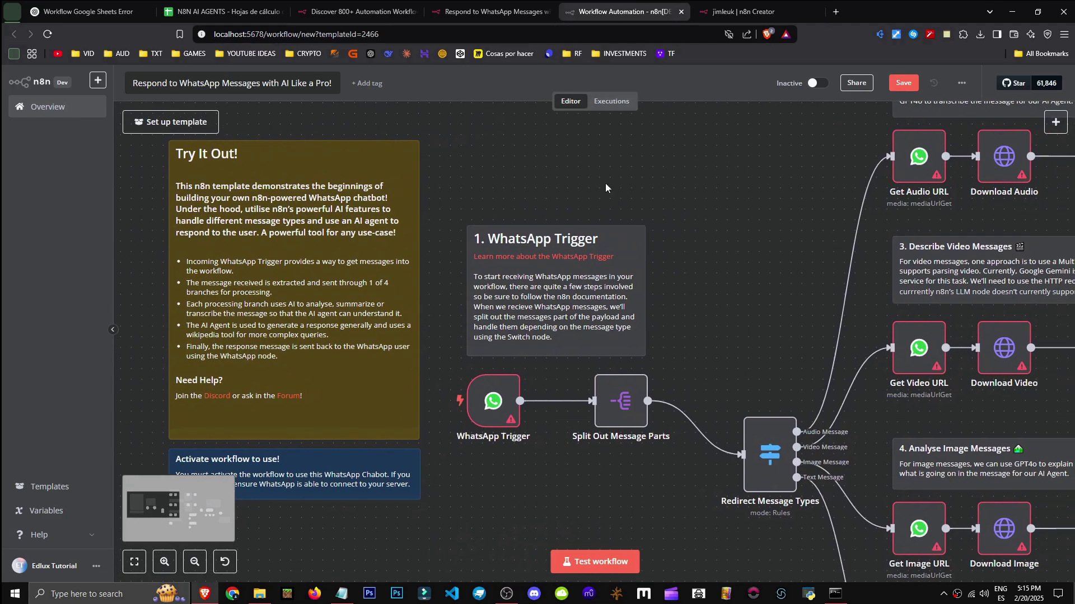
{"action": "left_click_drag", "start_coordinate": [605, 183], "coordinate": [560, 169]}
{"action": "double_click", "coordinate": [455, 384]}
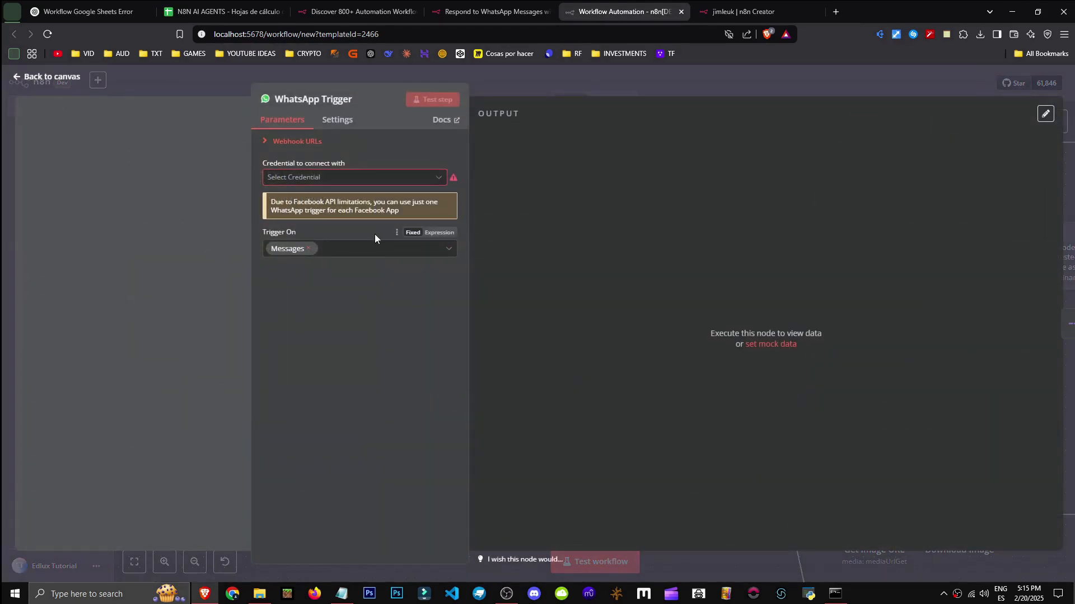
{"action": "left_click", "coordinate": [1051, 94]}
{"action": "left_click_drag", "start_coordinate": [648, 281], "coordinate": [632, 283]}
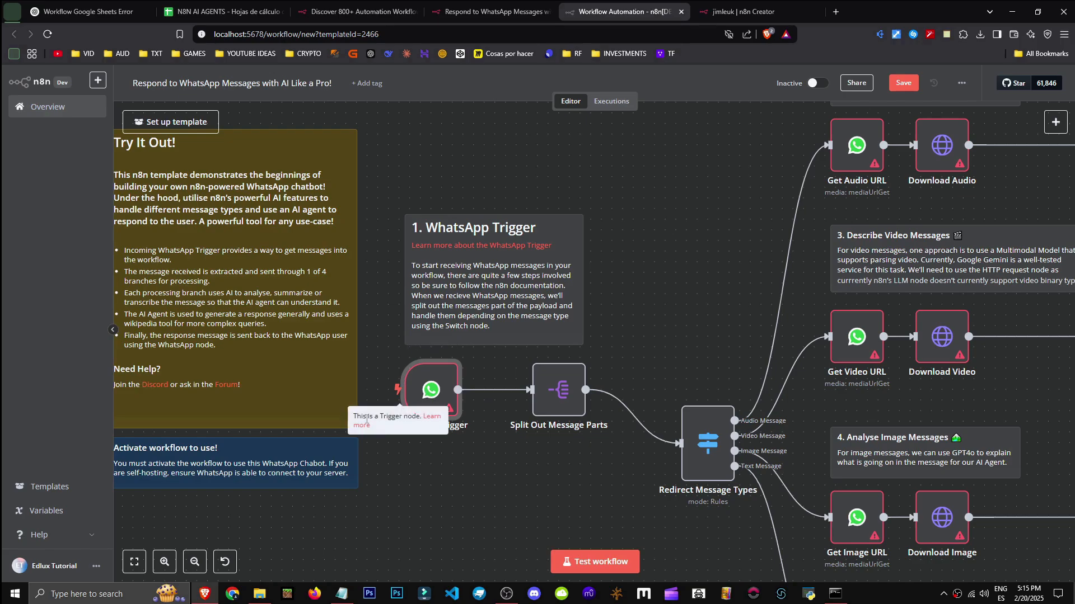
{"action": "left_click_drag", "start_coordinate": [403, 484], "coordinate": [371, 493]}
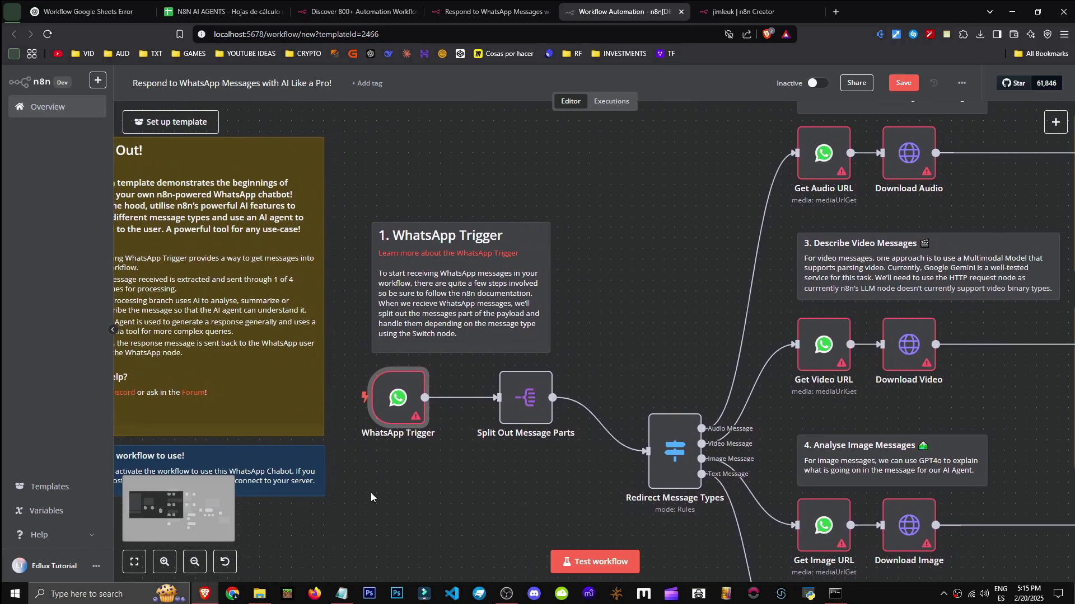
{"action": "left_click_drag", "start_coordinate": [622, 347], "coordinate": [590, 345]}
{"action": "left_click_drag", "start_coordinate": [657, 363], "coordinate": [314, 290]}
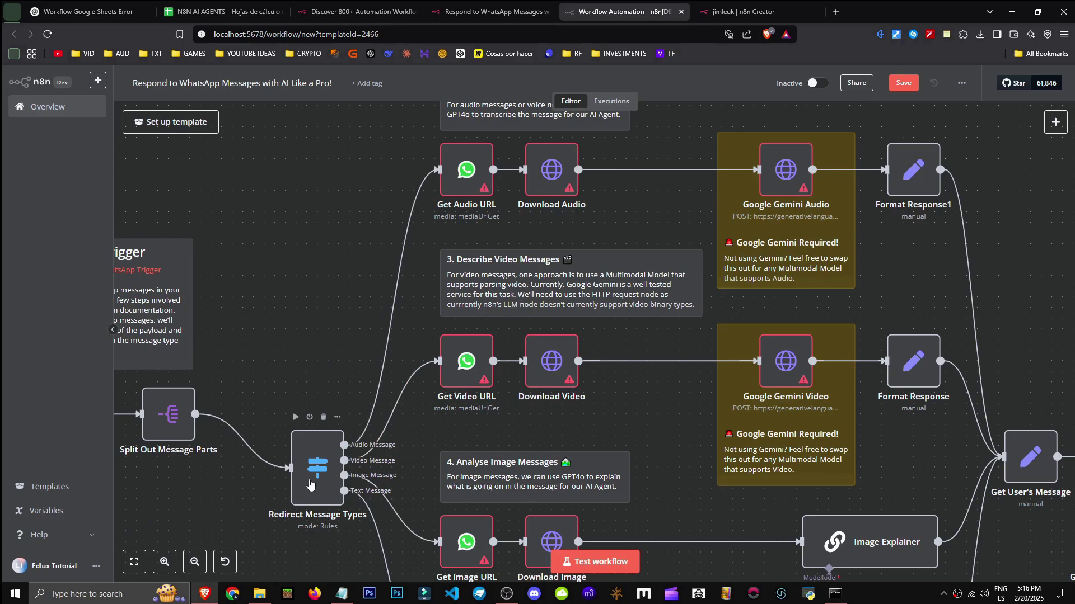
{"action": "left_click_drag", "start_coordinate": [354, 273], "coordinate": [314, 334]}
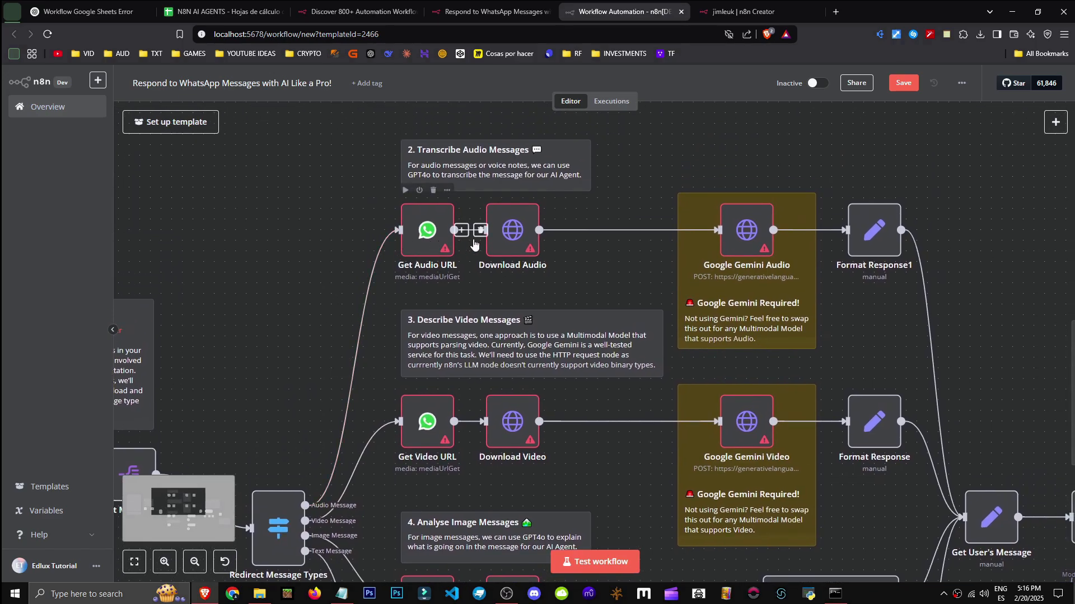
{"action": "left_click_drag", "start_coordinate": [296, 362], "coordinate": [310, 271]}
{"action": "left_click_drag", "start_coordinate": [452, 358], "coordinate": [452, 207]}
{"action": "left_click_drag", "start_coordinate": [393, 381], "coordinate": [410, 529]}
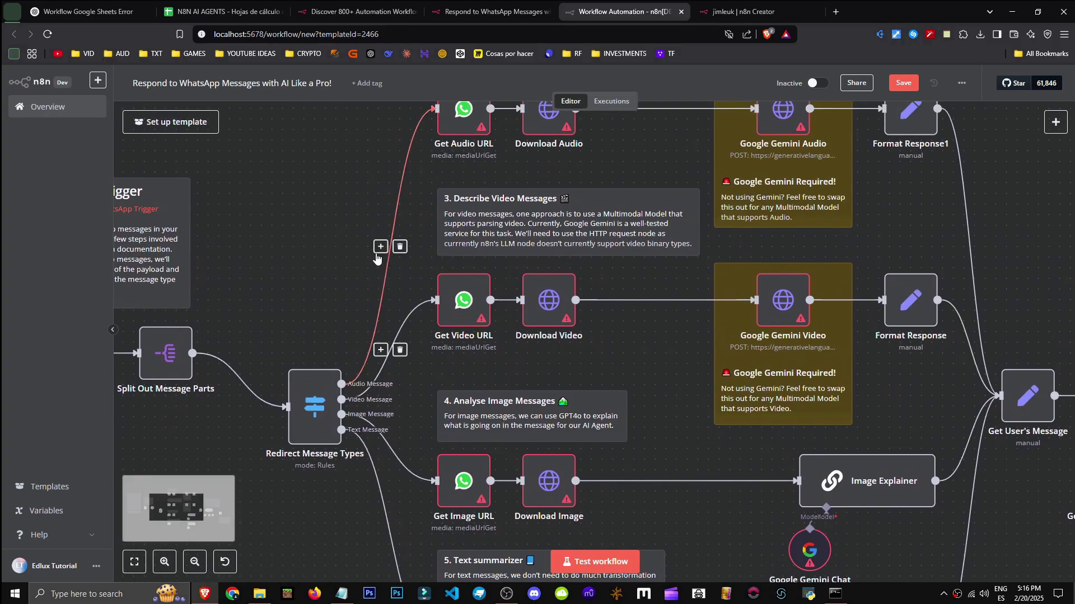
{"action": "scroll", "coordinate": [422, 335], "scroll_direction": "down", "scroll_amount": 1}
{"action": "left_click_drag", "start_coordinate": [614, 253], "coordinate": [584, 305]}
{"action": "left_click_drag", "start_coordinate": [390, 282], "coordinate": [346, 232]}
{"action": "scroll", "coordinate": [467, 494], "scroll_direction": "up", "scroll_amount": 1}
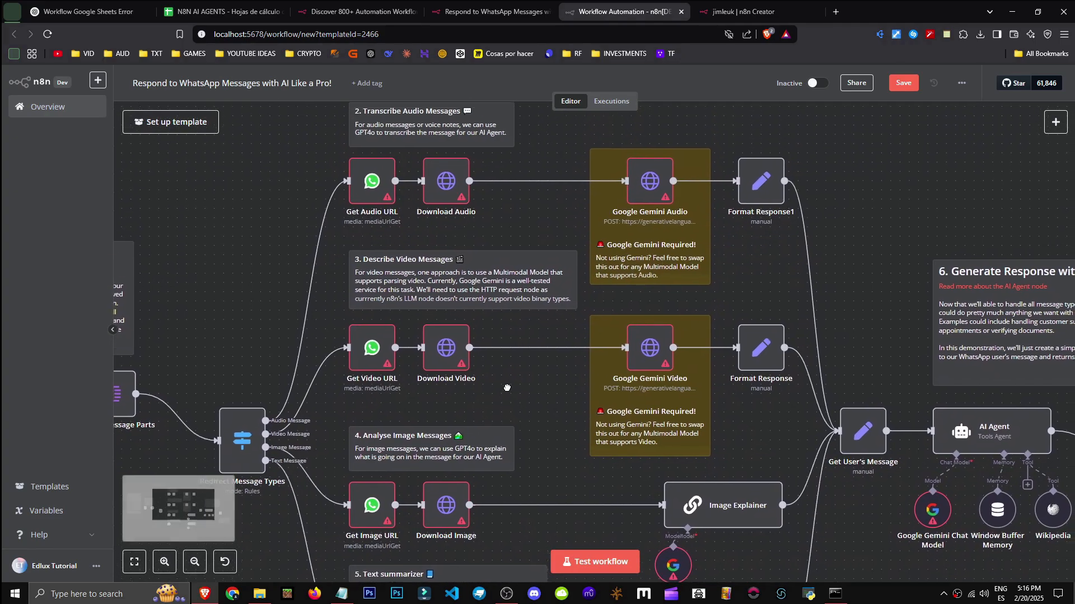
{"action": "scroll", "coordinate": [479, 386], "scroll_direction": "right", "scroll_amount": 3}
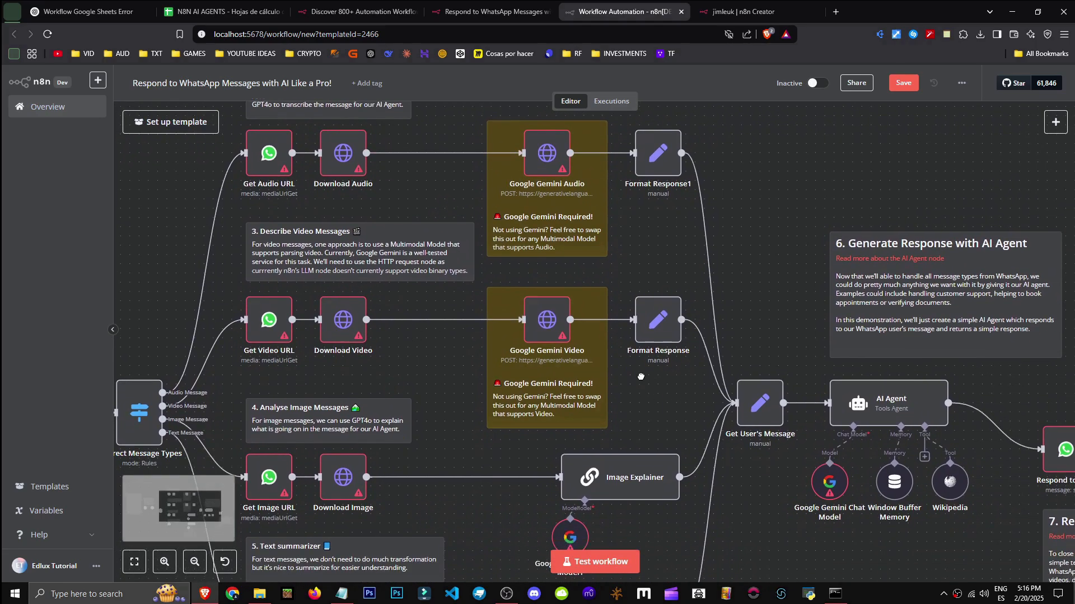
{"action": "scroll", "coordinate": [618, 246], "scroll_direction": "down", "scroll_amount": 4}
{"action": "scroll", "coordinate": [618, 247], "scroll_direction": "up", "scroll_amount": 4}
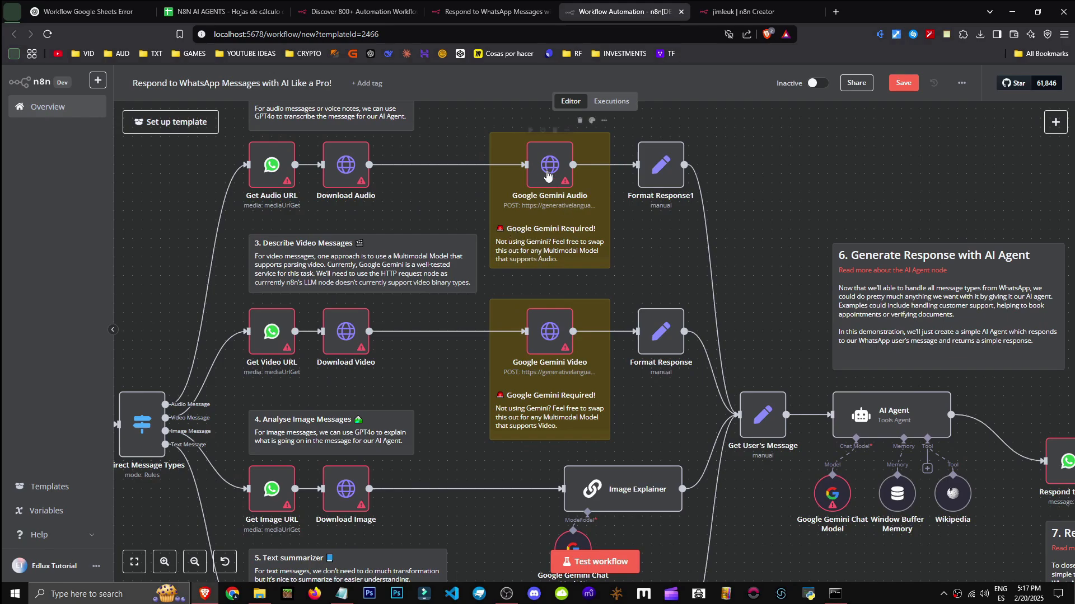
{"action": "scroll", "coordinate": [416, 207], "scroll_direction": "up", "scroll_amount": 1}
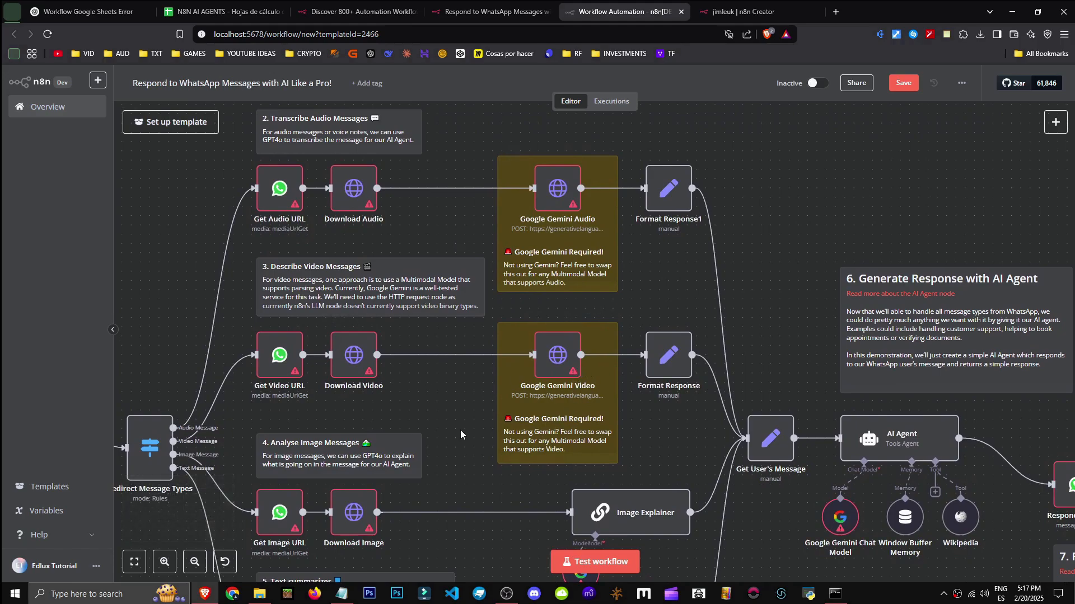
{"action": "scroll", "coordinate": [574, 373], "scroll_direction": "right", "scroll_amount": 3}
{"action": "double_click", "coordinate": [553, 163]}
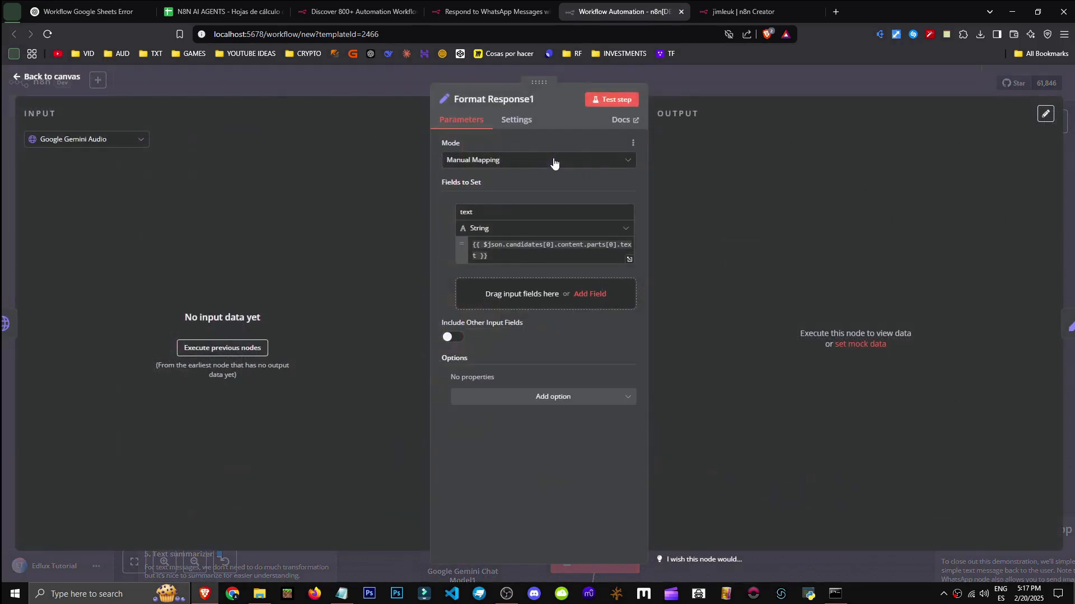
{"action": "left_click", "coordinate": [523, 253]}
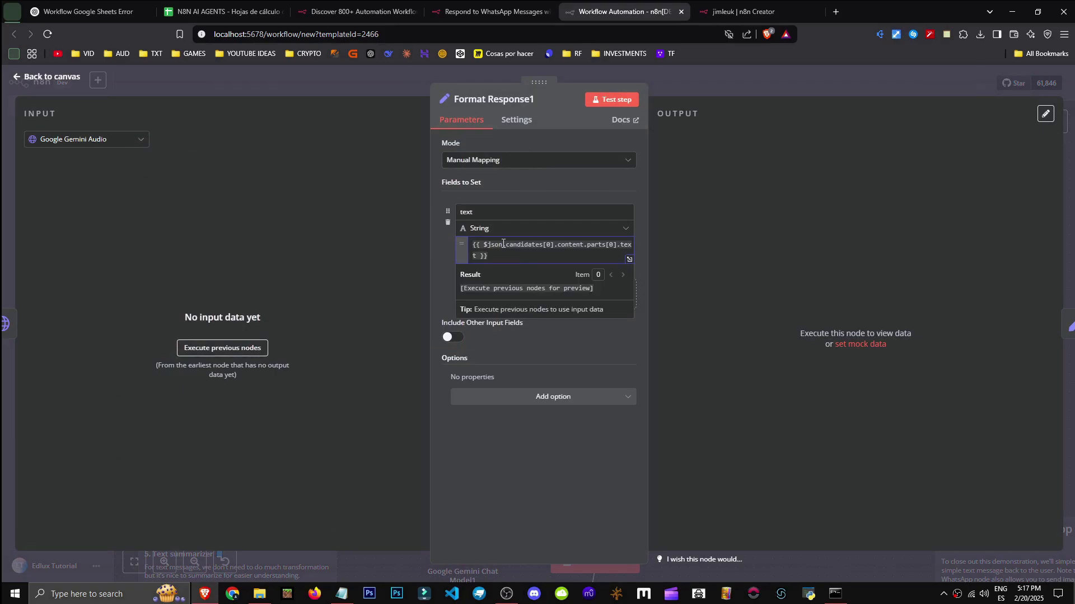
{"action": "left_click", "coordinate": [949, 83]}
{"action": "left_click_drag", "start_coordinate": [703, 211], "coordinate": [564, 121]}
{"action": "left_click_drag", "start_coordinate": [544, 454], "coordinate": [450, 436]}
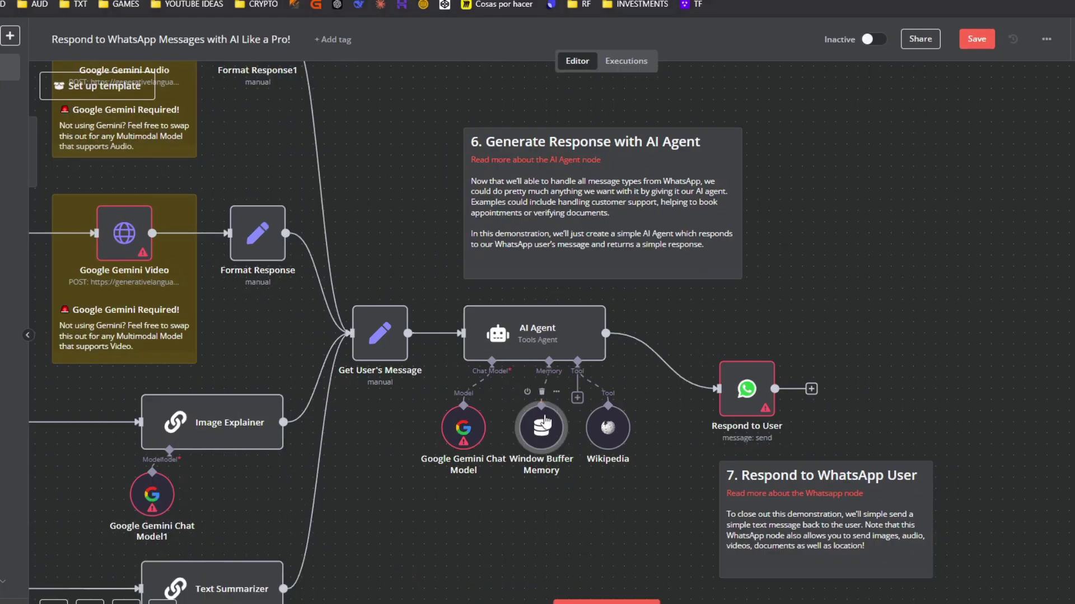
Check Window Buffer Memory, then pan back and open Redirect Message Types' routing rules
{"action": "double_click", "coordinate": [541, 428]}
{"action": "key", "text": "Escape"}
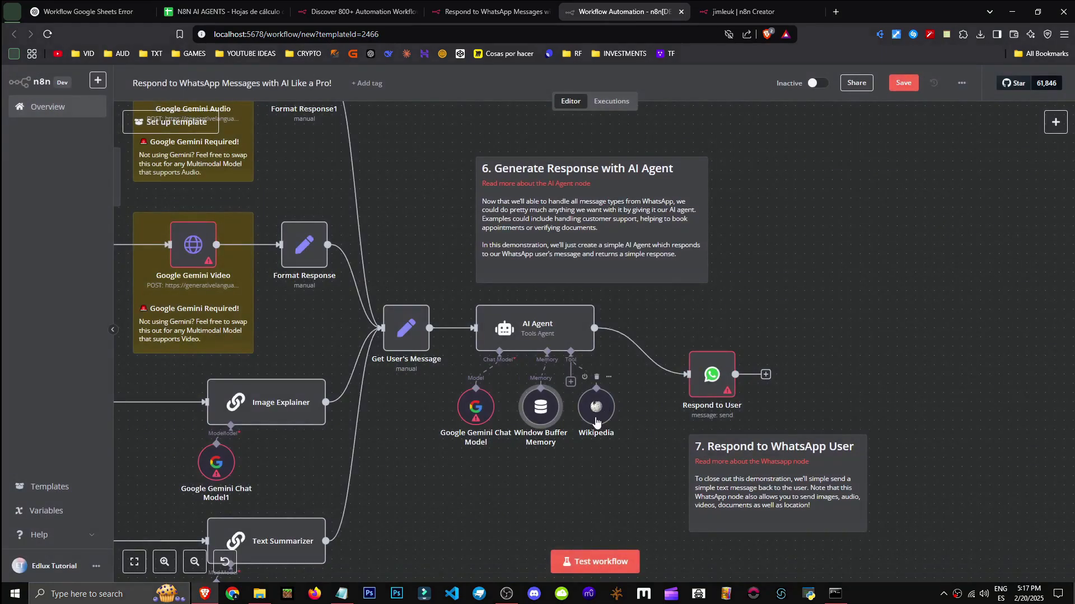
{"action": "left_click_drag", "start_coordinate": [537, 455], "coordinate": [503, 465]}
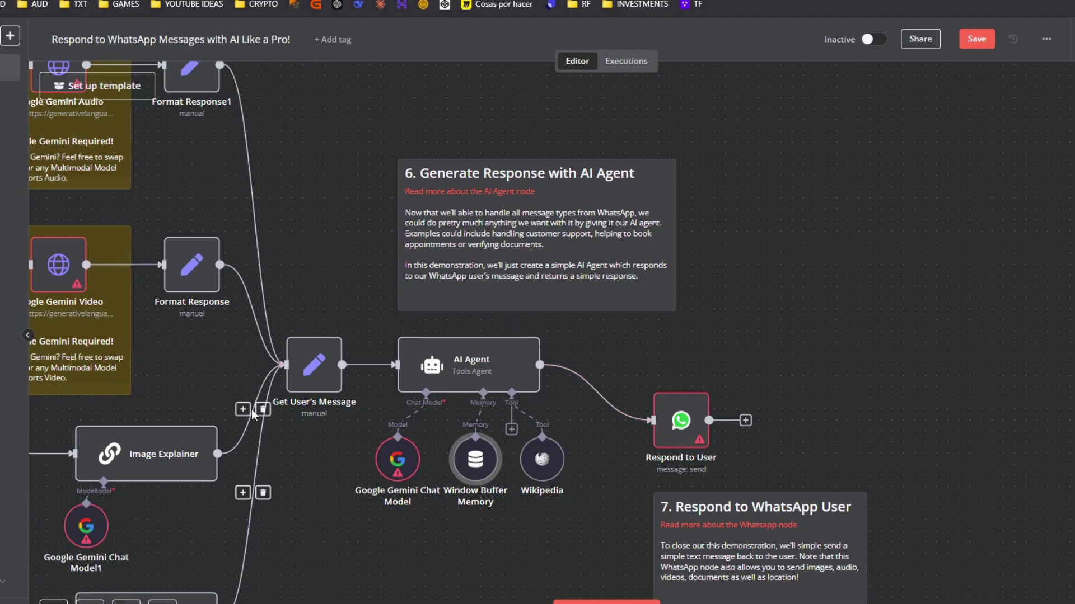
{"action": "left_click_drag", "start_coordinate": [254, 413], "coordinate": [865, 331]}
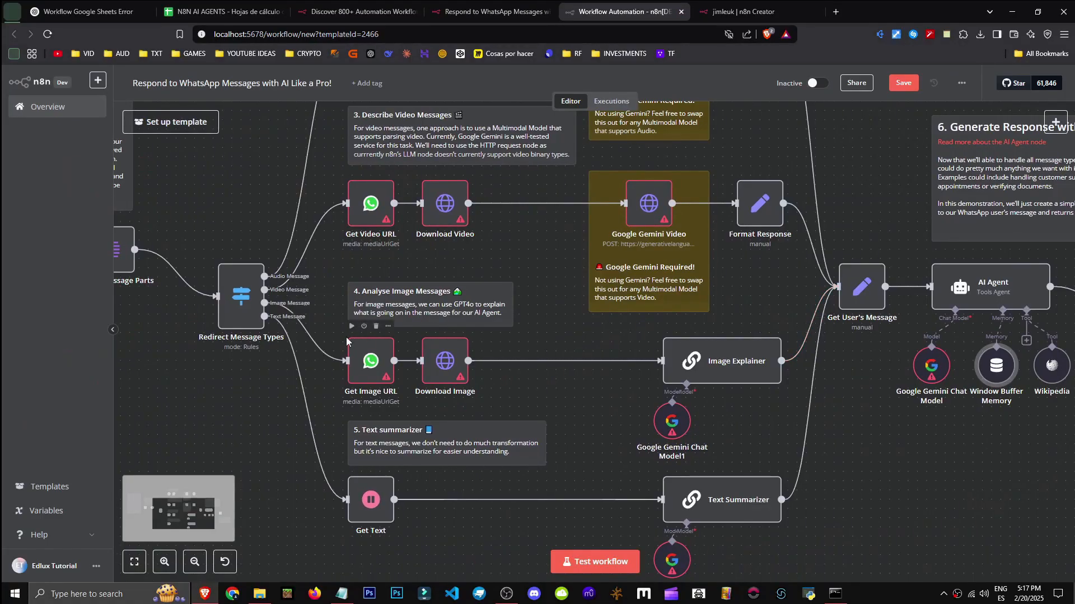
{"action": "scroll", "coordinate": [344, 339], "scroll_direction": "down", "scroll_amount": 1}
{"action": "left_click_drag", "start_coordinate": [291, 379], "coordinate": [397, 420]}
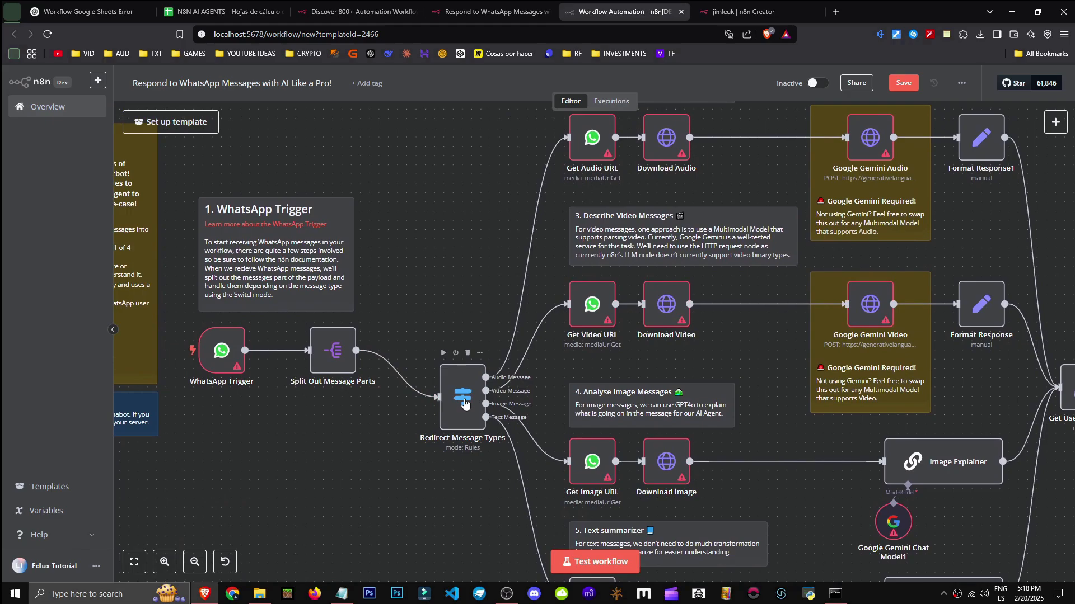
{"action": "double_click", "coordinate": [465, 399]}
{"action": "key", "text": "Escape"}
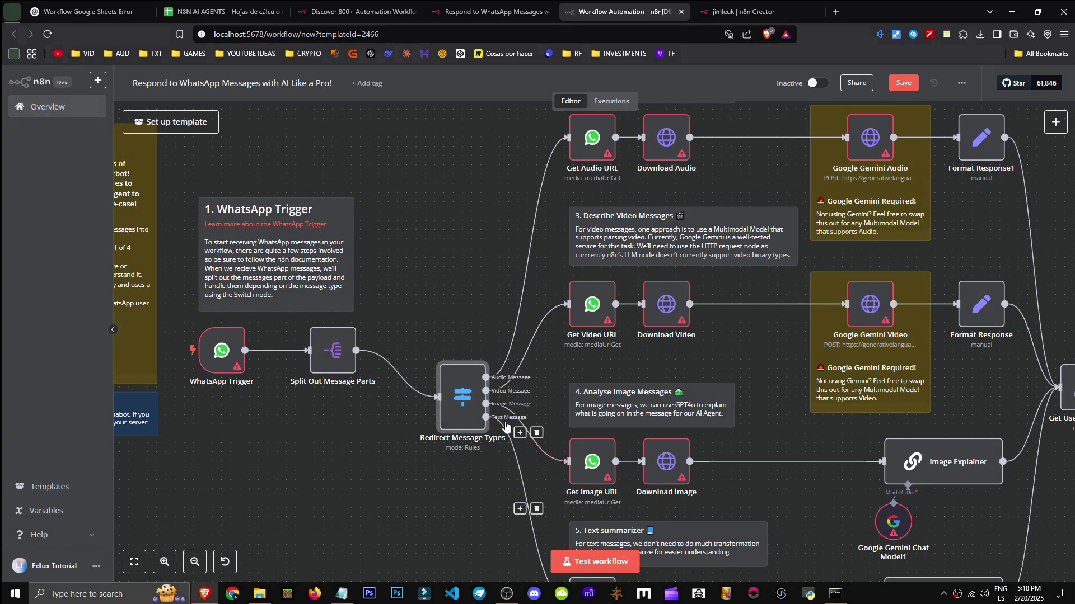
{"action": "left_click_drag", "start_coordinate": [608, 480], "coordinate": [459, 322]}
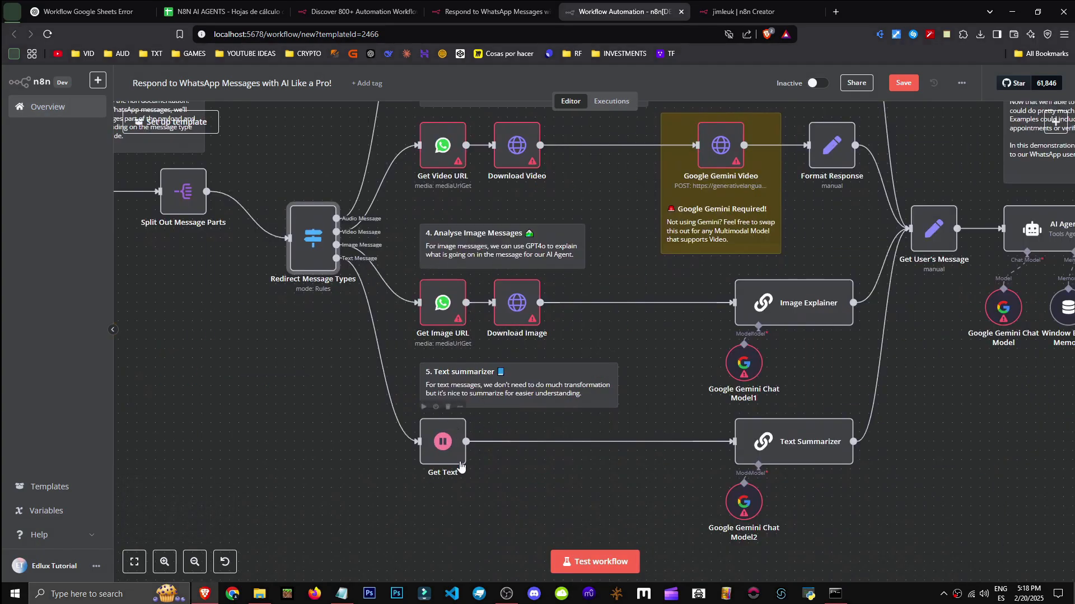
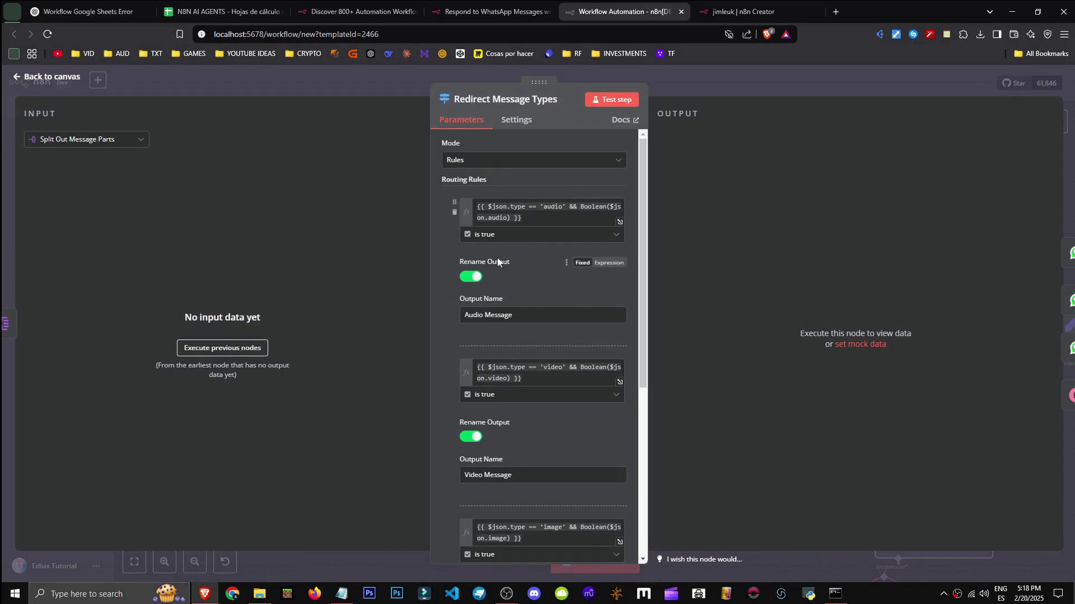
Scroll through the remaining Redirect Message Types rules and fallback output, then close the node
{"action": "scroll", "coordinate": [495, 305], "scroll_direction": "down", "scroll_amount": 1}
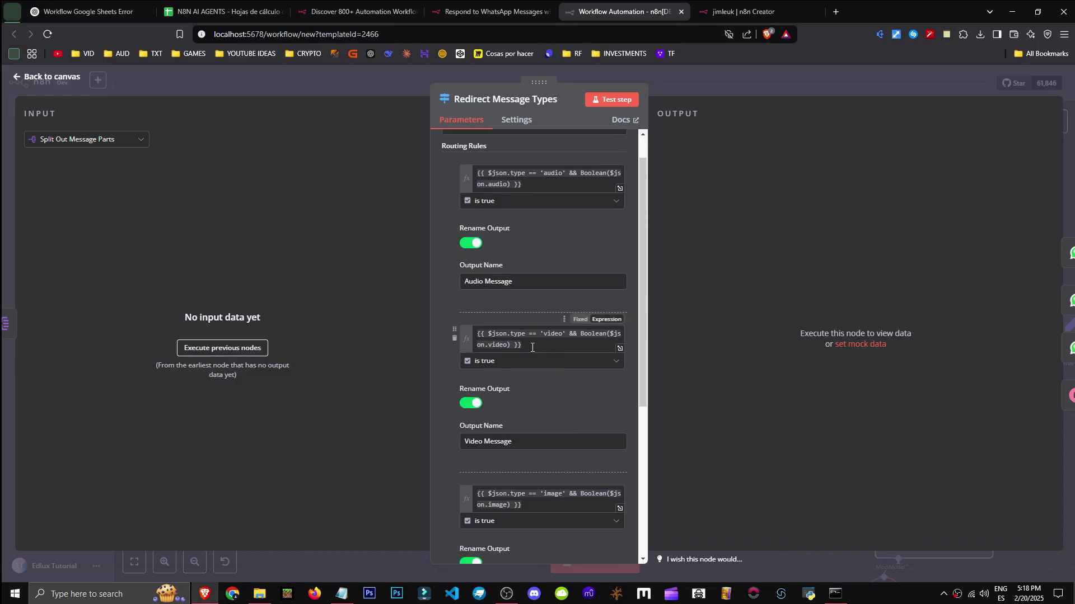
{"action": "scroll", "coordinate": [531, 342], "scroll_direction": "down", "scroll_amount": 3}
{"action": "scroll", "coordinate": [565, 408], "scroll_direction": "down", "scroll_amount": 4}
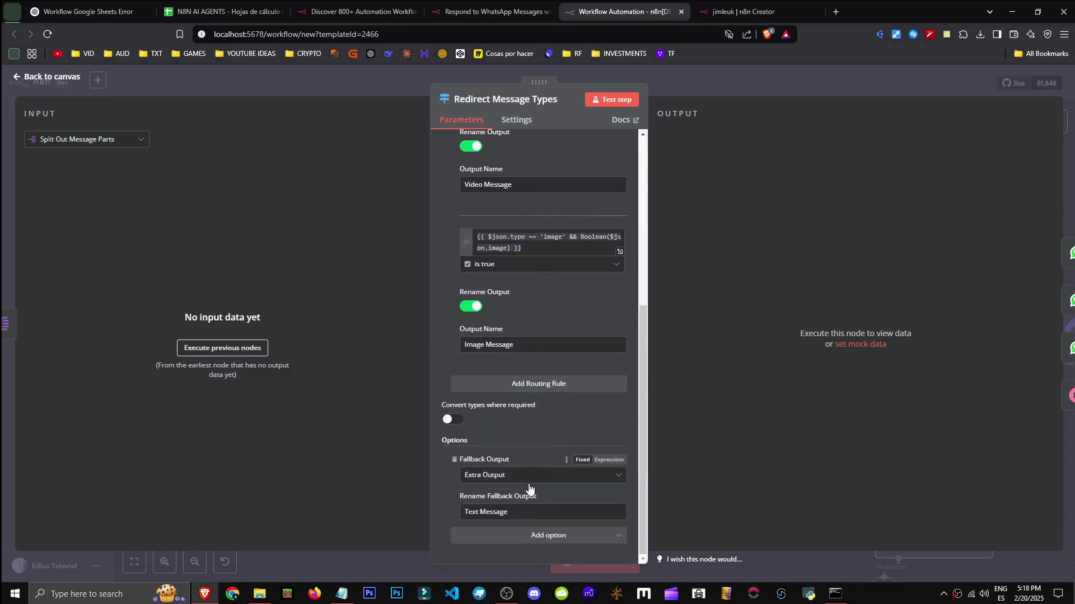
{"action": "key", "text": "Escape"}
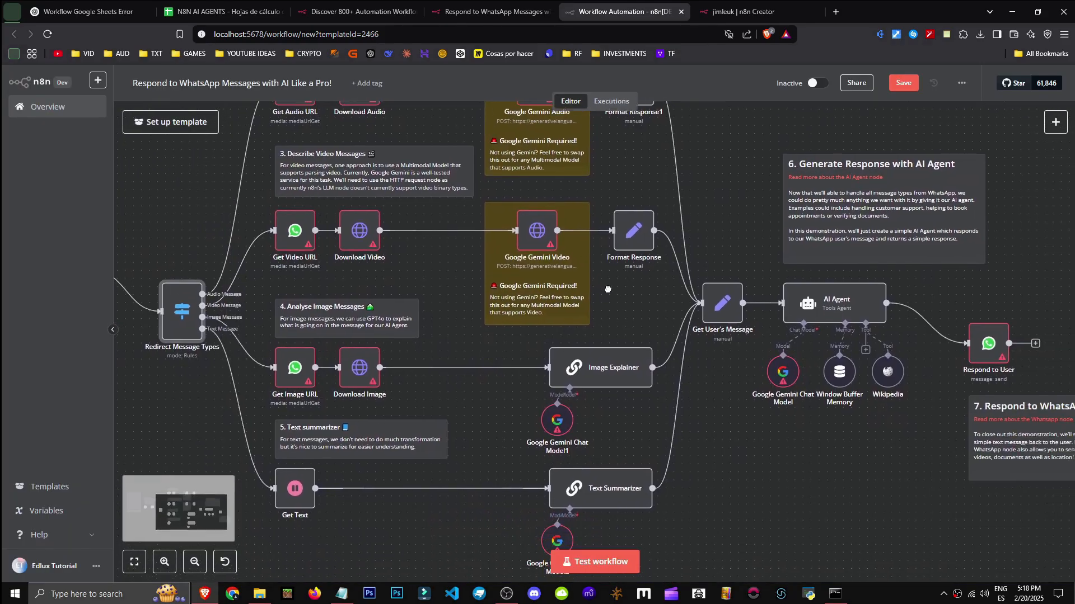
Delete all the middle-column audio, video, image and text processing nodes and their sticky notes
{"action": "scroll", "coordinate": [613, 294], "scroll_direction": "down", "scroll_amount": 1}
{"action": "scroll", "coordinate": [595, 274], "scroll_direction": "down", "scroll_amount": 1}
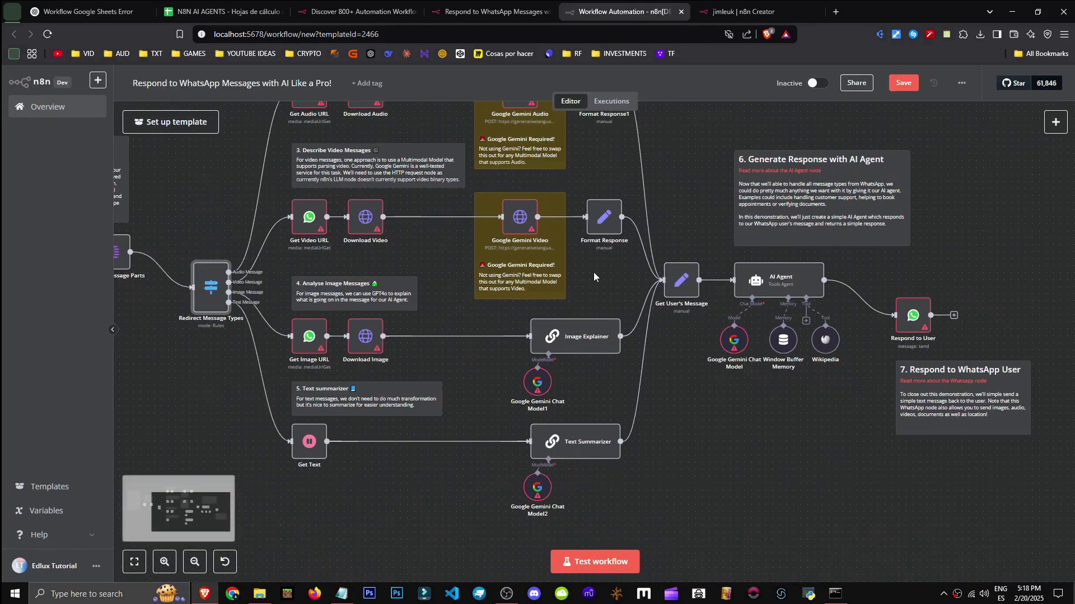
{"action": "scroll", "coordinate": [593, 272], "scroll_direction": "down", "scroll_amount": 3}
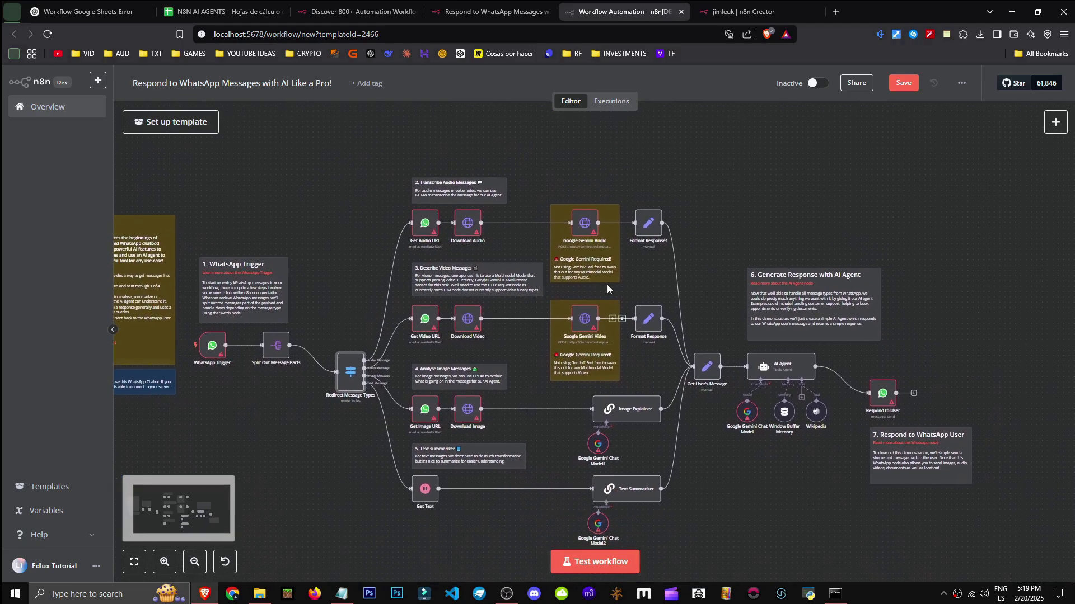
{"action": "left_click_drag", "start_coordinate": [663, 163], "coordinate": [402, 555]}
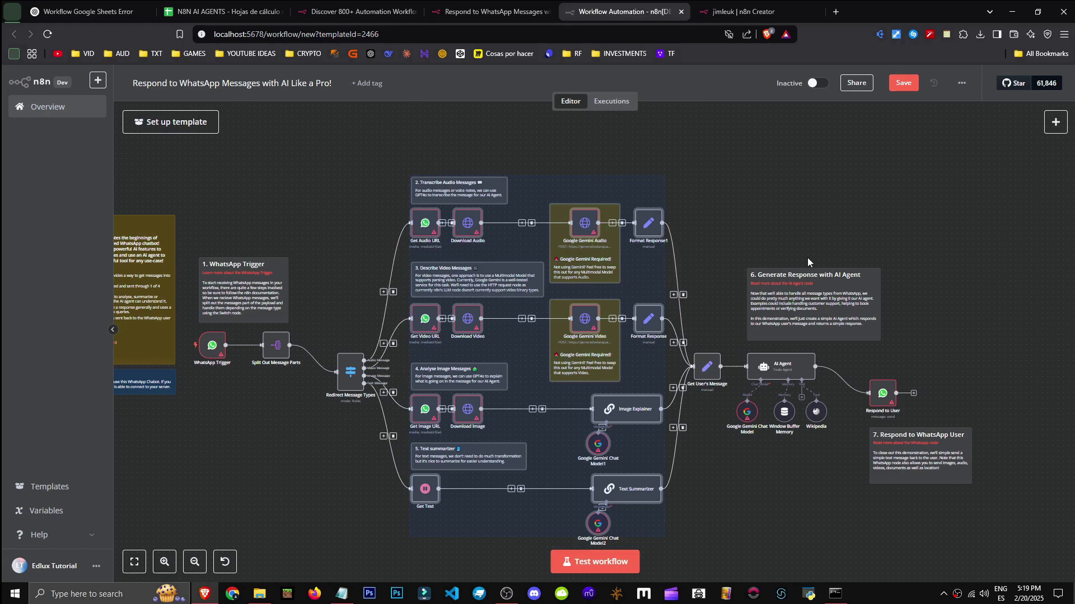
{"action": "key", "text": "Delete"}
{"action": "scroll", "coordinate": [420, 414], "scroll_direction": "up", "scroll_amount": 3}
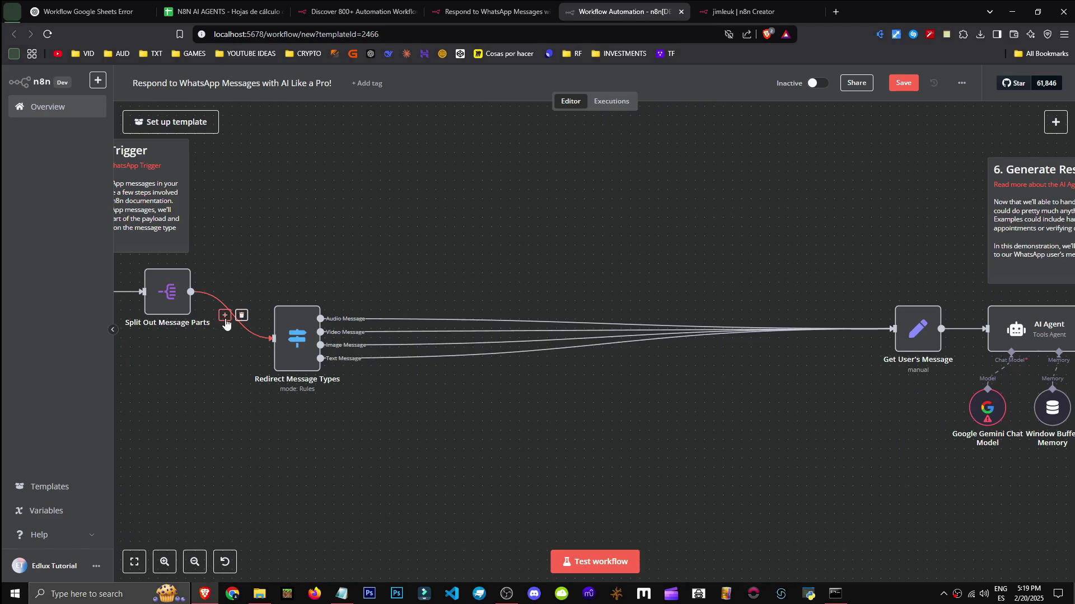
Start inserting a node before Redirect Message Types by searching 'redio', then cancel
{"action": "left_click", "coordinate": [224, 315]}
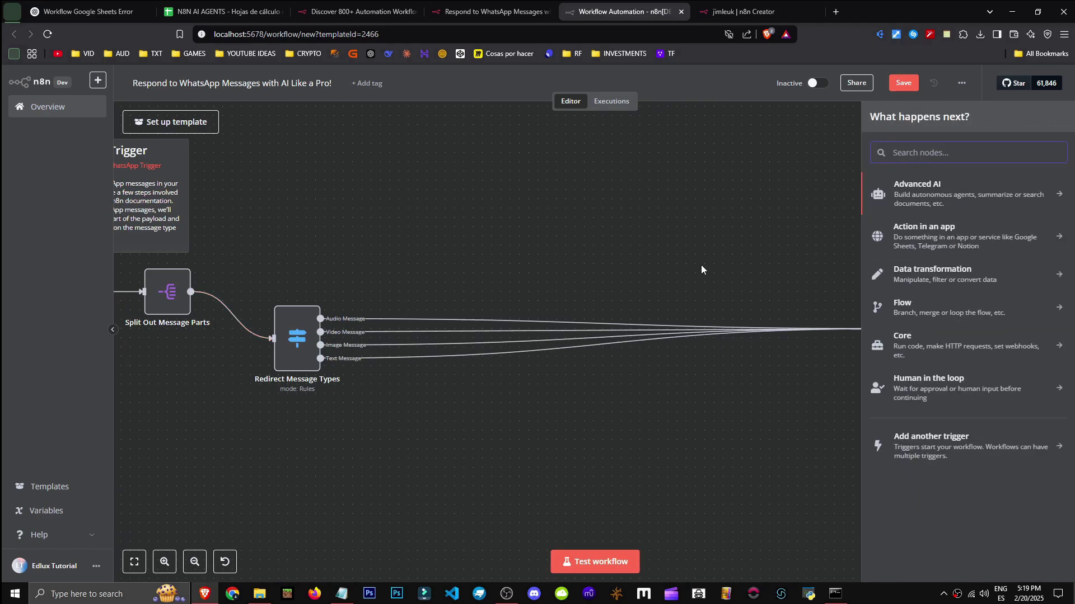
{"action": "type", "text": "redio"}
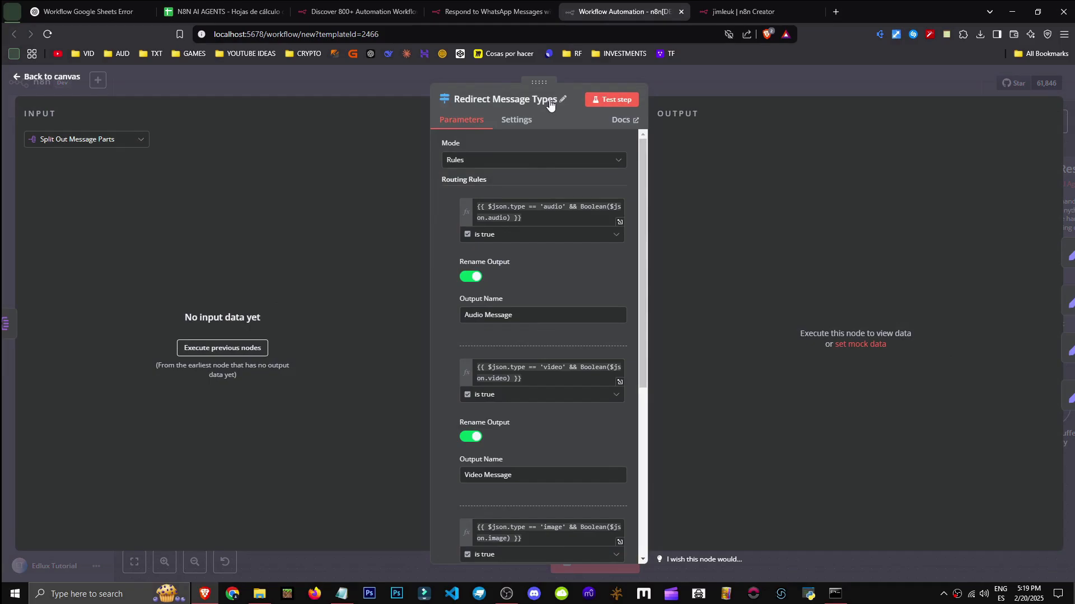
{"action": "scroll", "coordinate": [539, 402], "scroll_direction": "down", "scroll_amount": 6}
{"action": "key", "text": "Escape"}
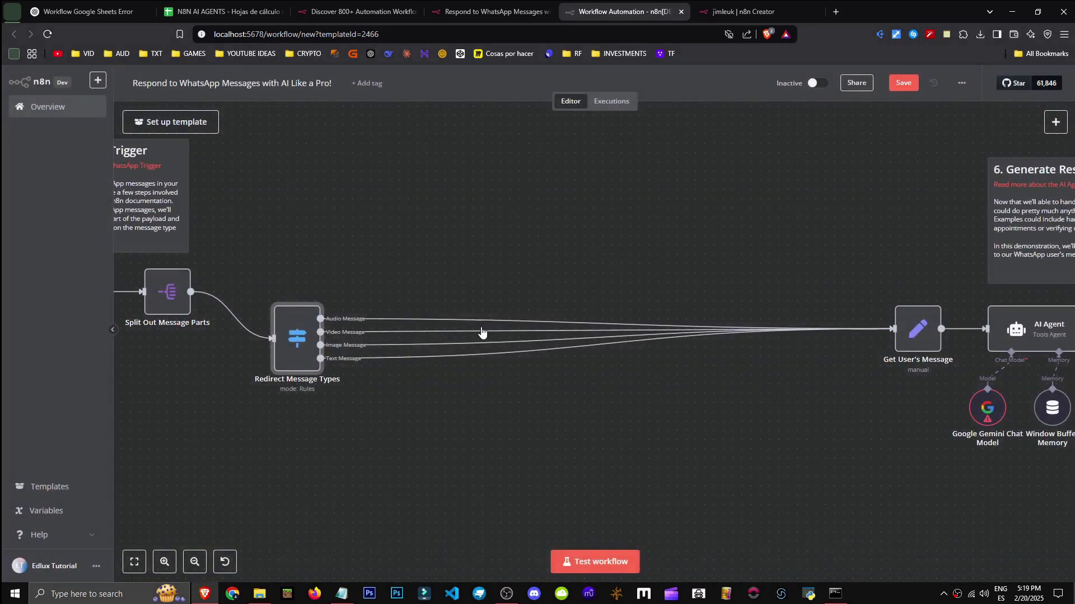
{"action": "scroll", "coordinate": [545, 310], "scroll_direction": "down", "scroll_amount": 5}
Nudge Redirect Message Types upward and line the right-hand nodes up with it
{"action": "left_click_drag", "start_coordinate": [432, 325], "coordinate": [435, 305]}
{"action": "left_click_drag", "start_coordinate": [926, 426], "coordinate": [738, 225]}
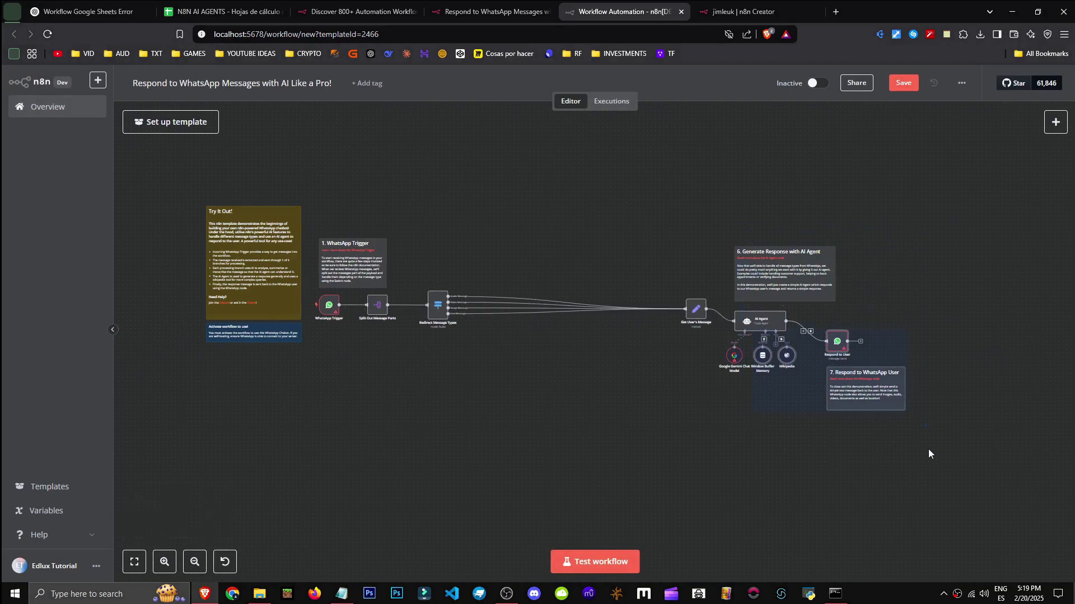
{"action": "scroll", "coordinate": [519, 389], "scroll_direction": "up", "scroll_amount": 4}
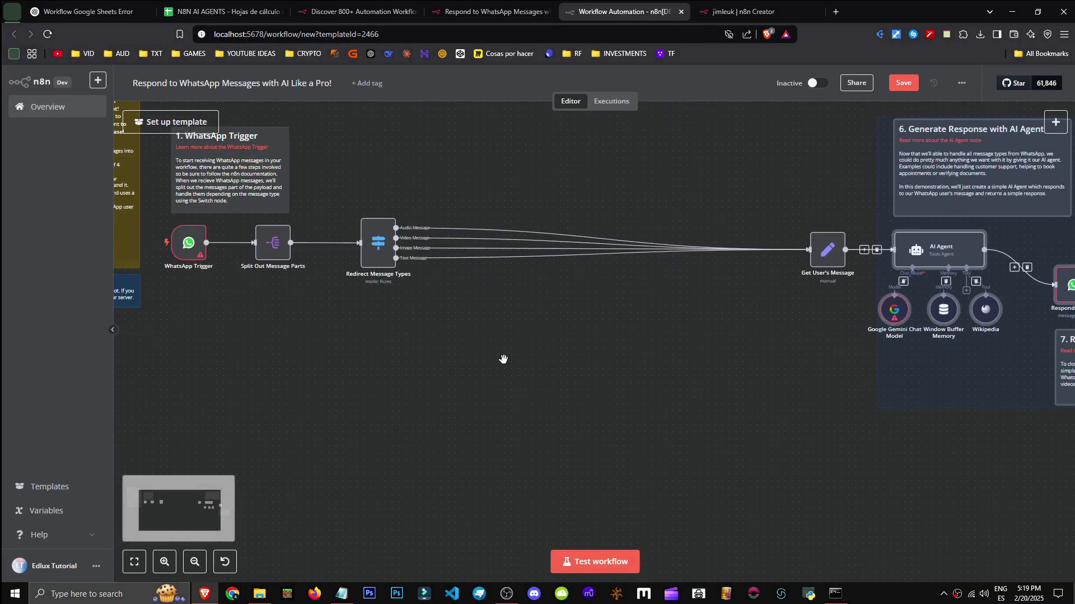
{"action": "left_click_drag", "start_coordinate": [502, 356], "coordinate": [424, 409]}
{"action": "left_click", "coordinate": [546, 416]}
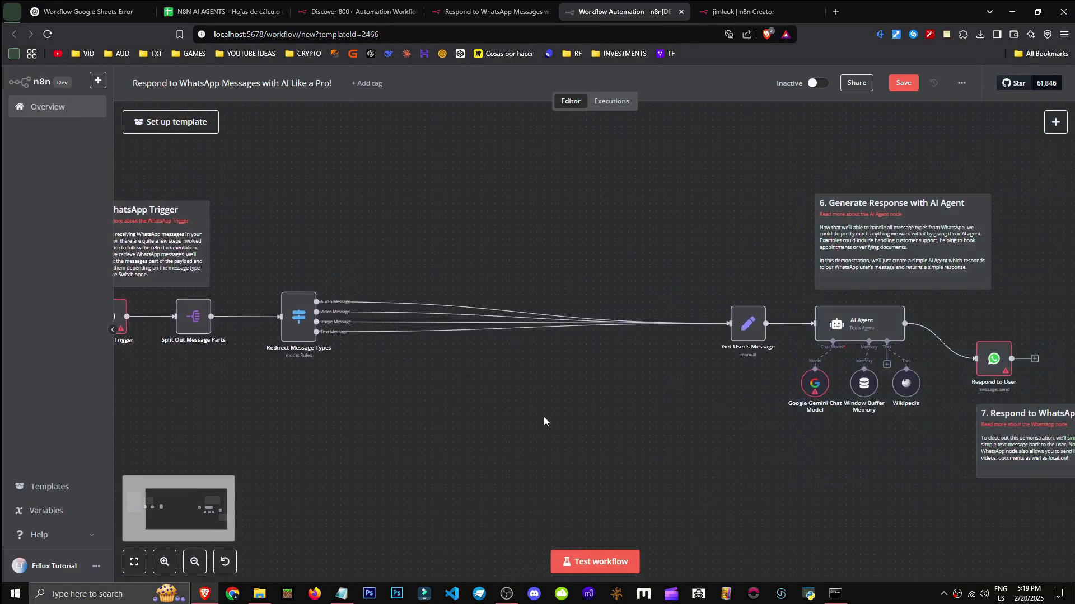
Add a Google Docs 'Get a document' node on the Audio Message branch
{"action": "scroll", "coordinate": [547, 421], "scroll_direction": "down", "scroll_amount": 3}
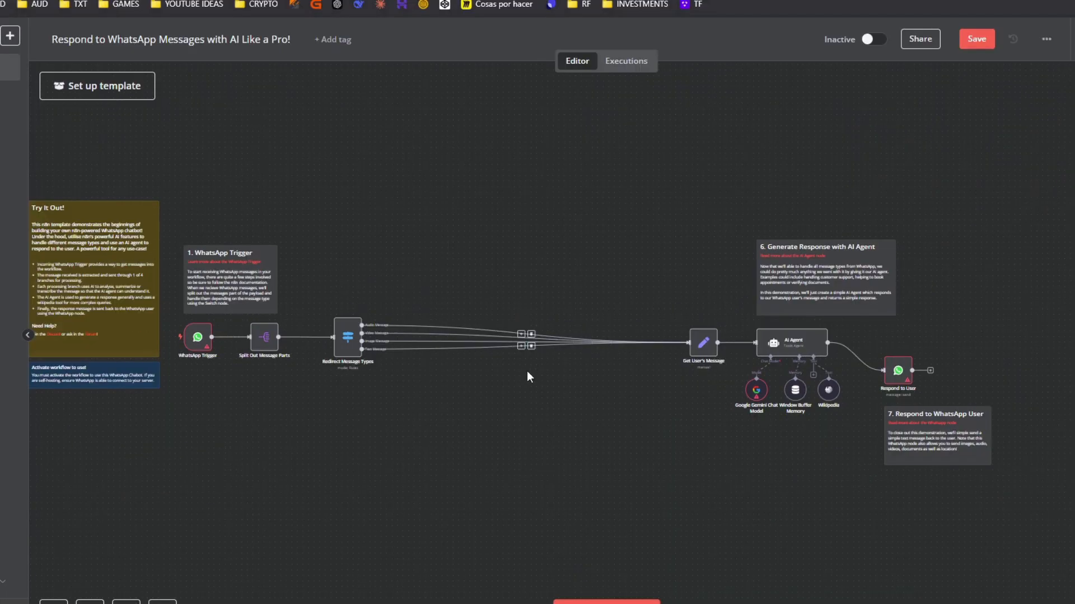
{"action": "scroll", "coordinate": [523, 374], "scroll_direction": "up", "scroll_amount": 4}
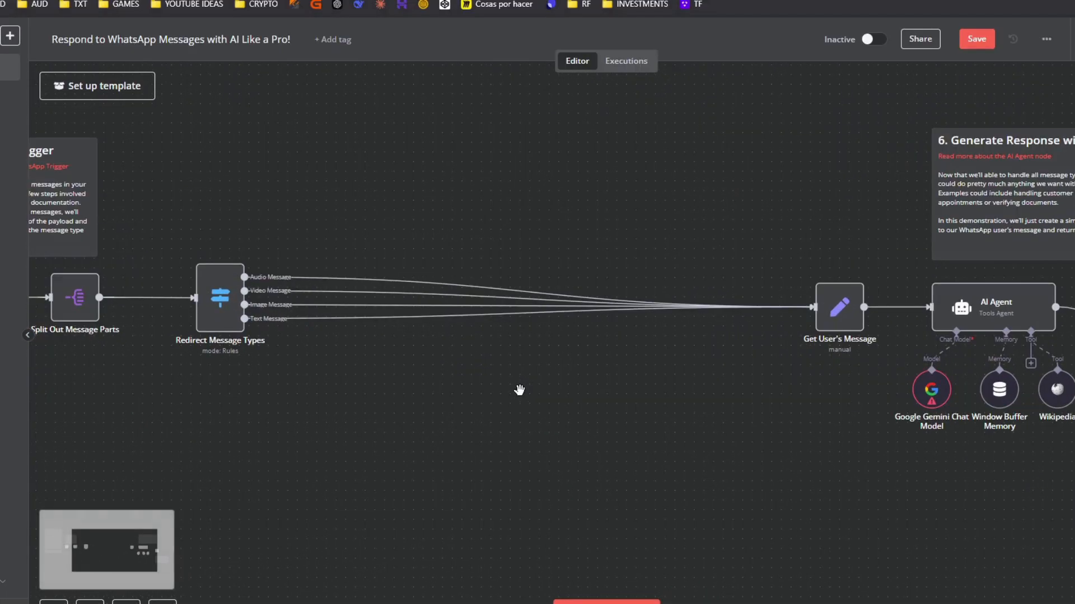
{"action": "left_click_drag", "start_coordinate": [568, 447], "coordinate": [971, 486]}
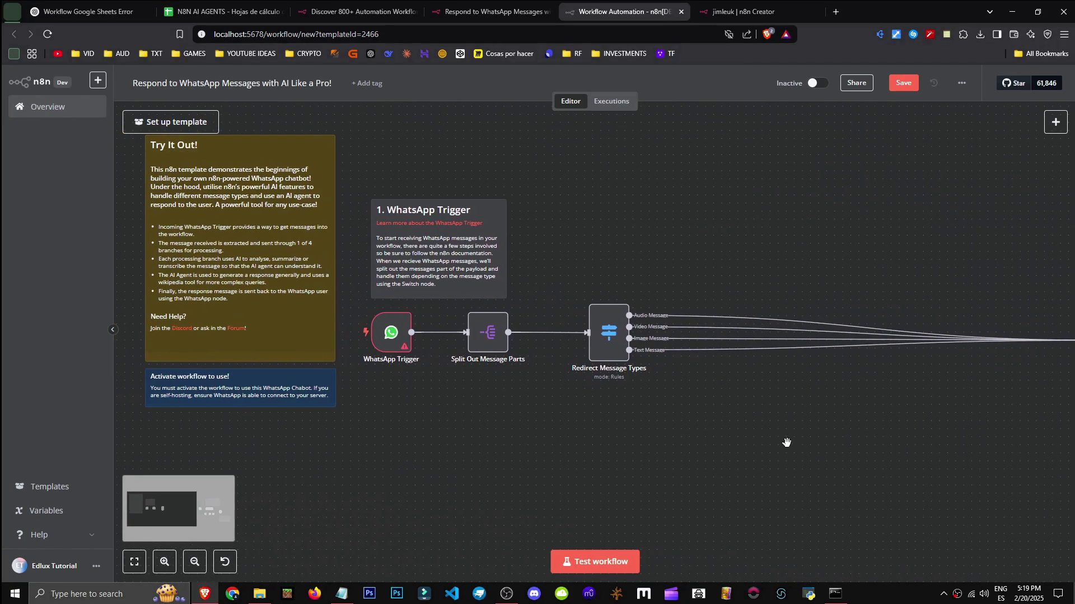
{"action": "scroll", "coordinate": [783, 443], "scroll_direction": "down", "scroll_amount": 3}
{"action": "scroll", "coordinate": [682, 444], "scroll_direction": "up", "scroll_amount": 3}
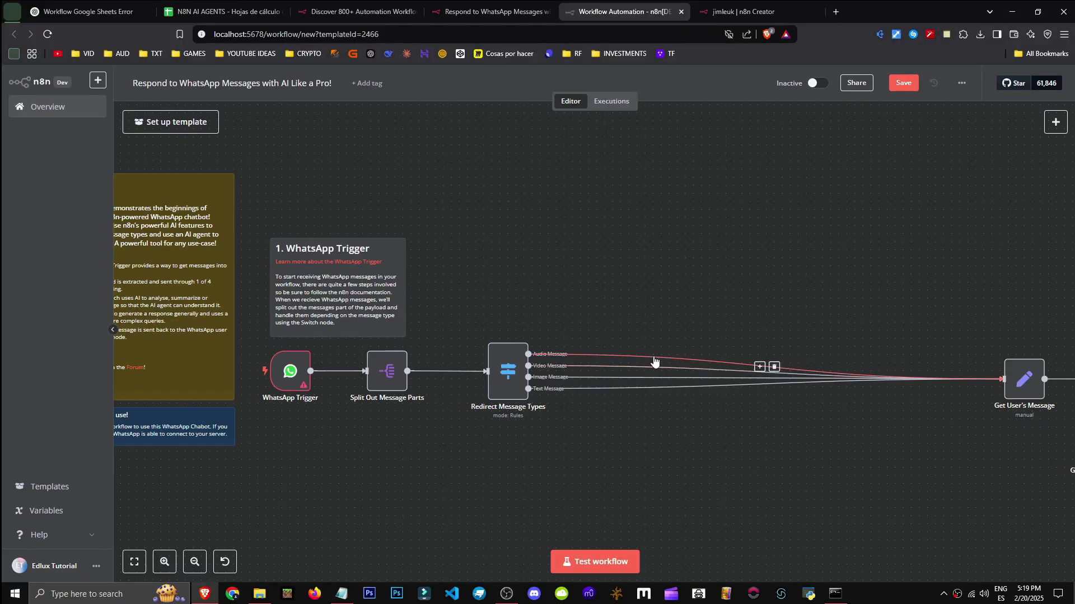
{"action": "left_click", "coordinate": [761, 368]}
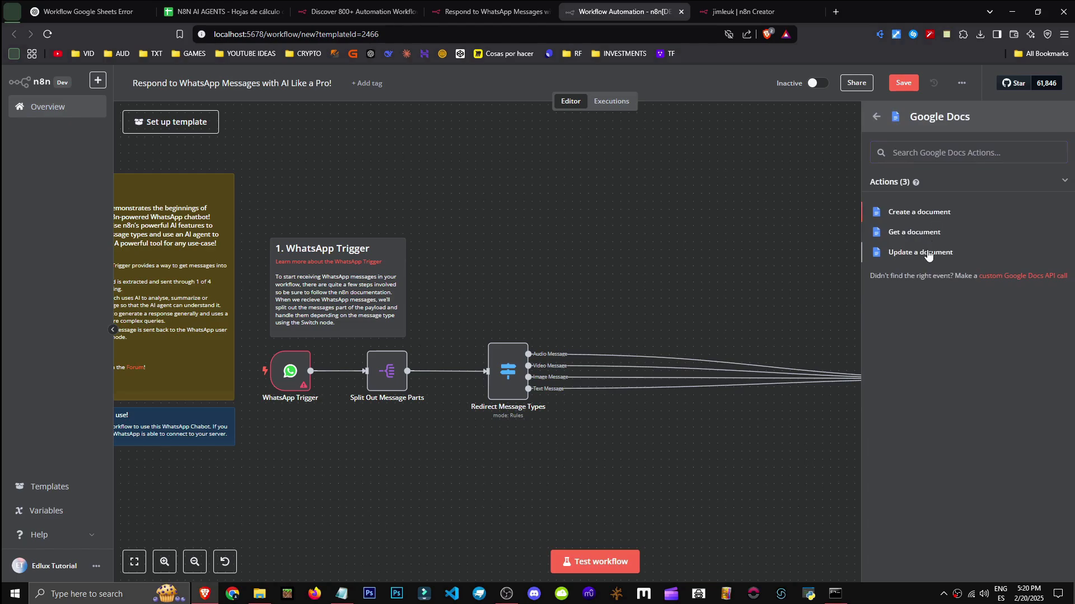
{"action": "left_click", "coordinate": [915, 232]}
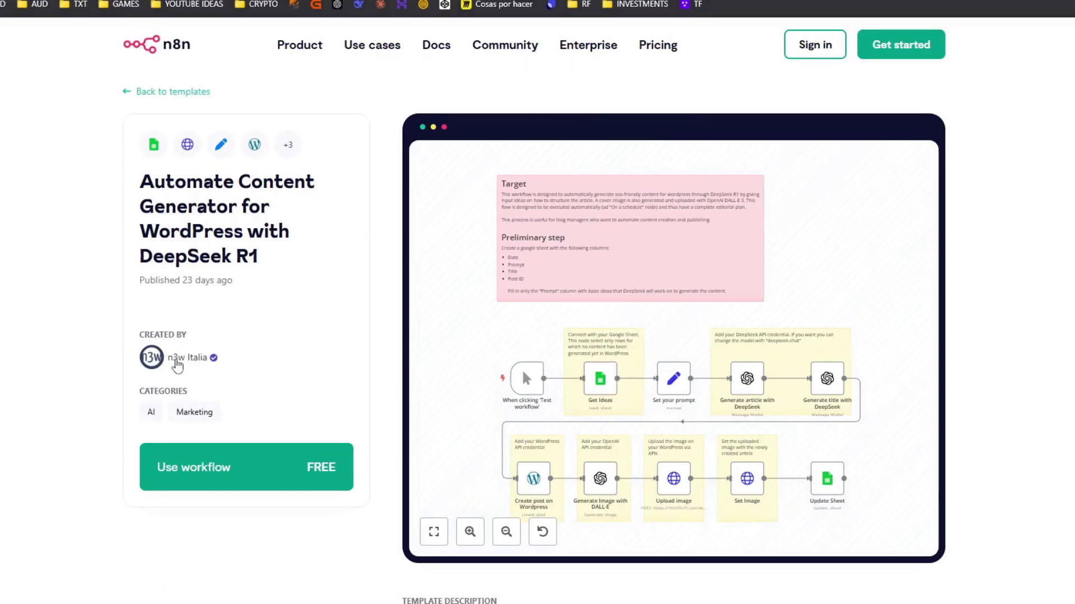
Read the WordPress DeepSeek R1 template's title and publish date, then return to the n8n editor
{"action": "left_click_drag", "start_coordinate": [205, 202], "coordinate": [352, 264]}
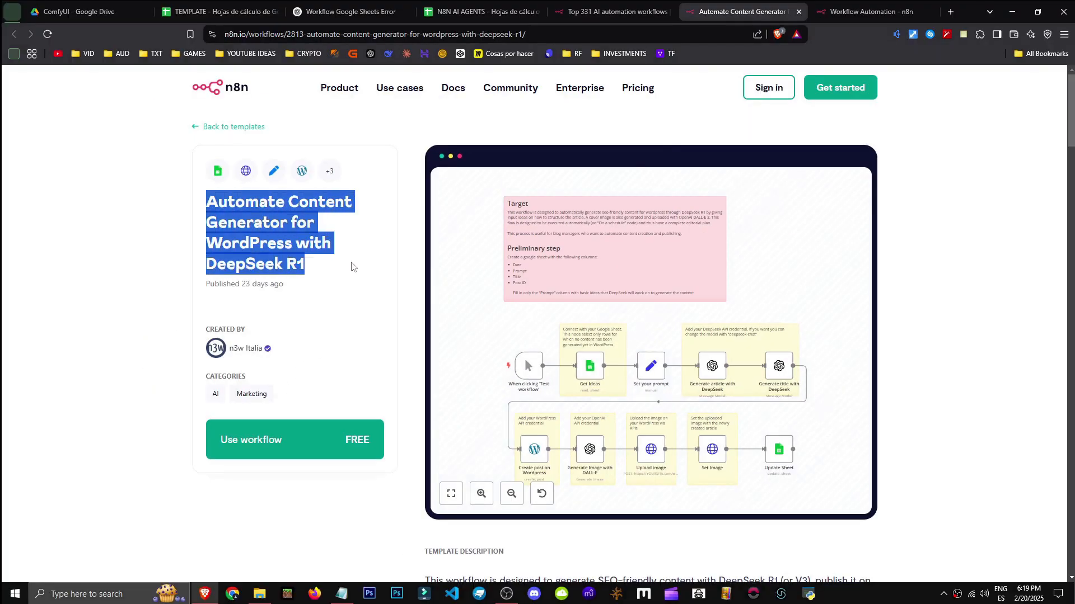
{"action": "left_click", "coordinate": [215, 257]}
{"action": "left_click_drag", "start_coordinate": [190, 268], "coordinate": [283, 287]}
{"action": "left_click", "coordinate": [249, 283]}
{"action": "left_click", "coordinate": [829, 4]}
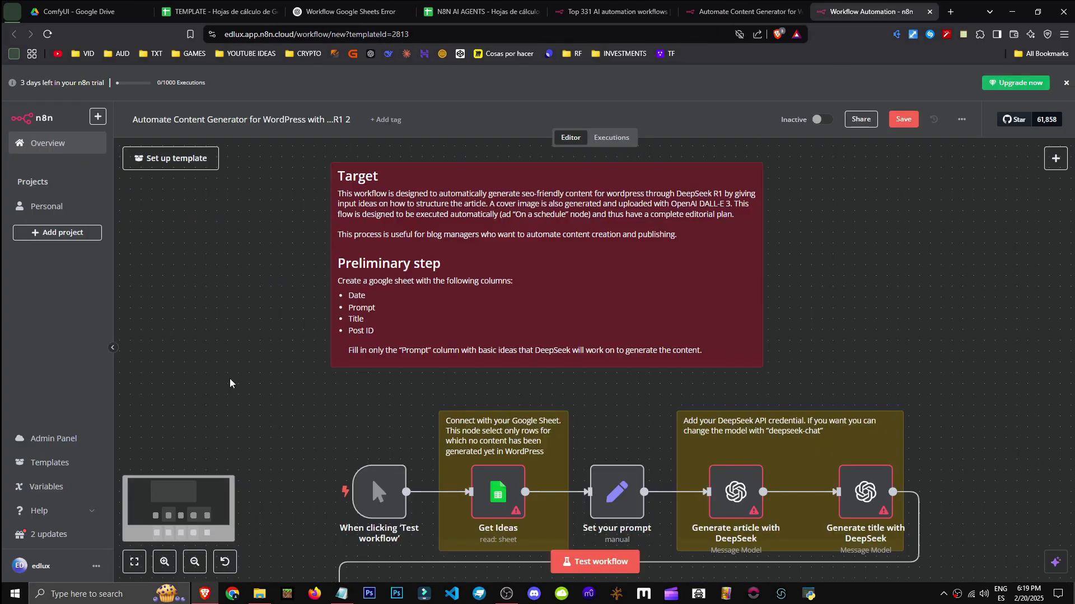
Zoom in on the Target/Preliminary step sticky note describing the required Google Sheet
{"action": "scroll", "coordinate": [257, 389], "scroll_direction": "down", "scroll_amount": 2}
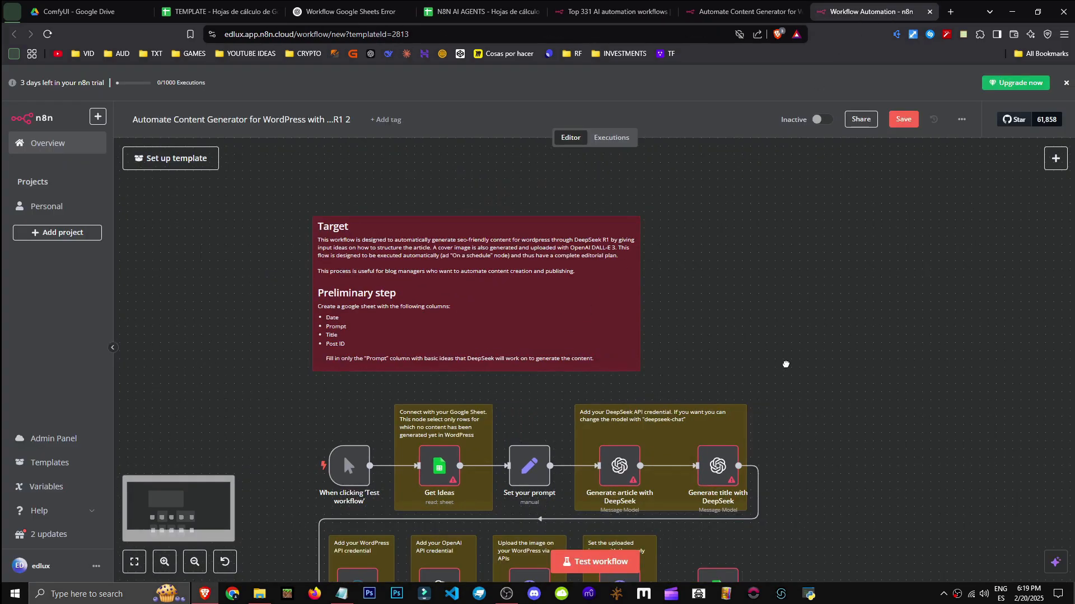
{"action": "left_click_drag", "start_coordinate": [785, 365], "coordinate": [819, 217]}
{"action": "left_click_drag", "start_coordinate": [824, 400], "coordinate": [838, 375]}
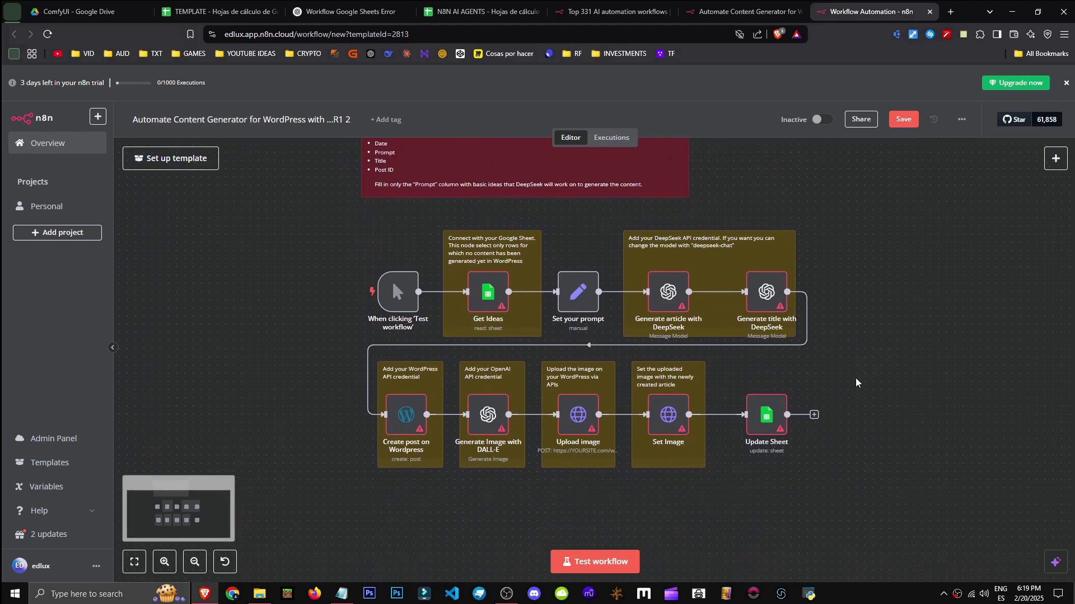
{"action": "scroll", "coordinate": [853, 381], "scroll_direction": "up", "scroll_amount": 3}
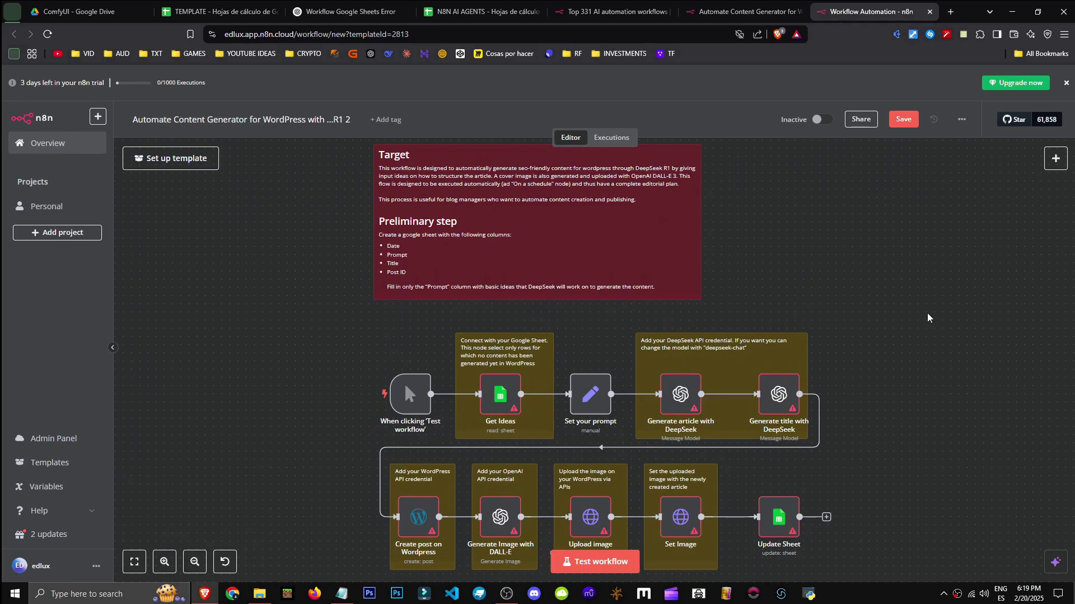
{"action": "scroll", "coordinate": [896, 336], "scroll_direction": "up", "scroll_amount": 2}
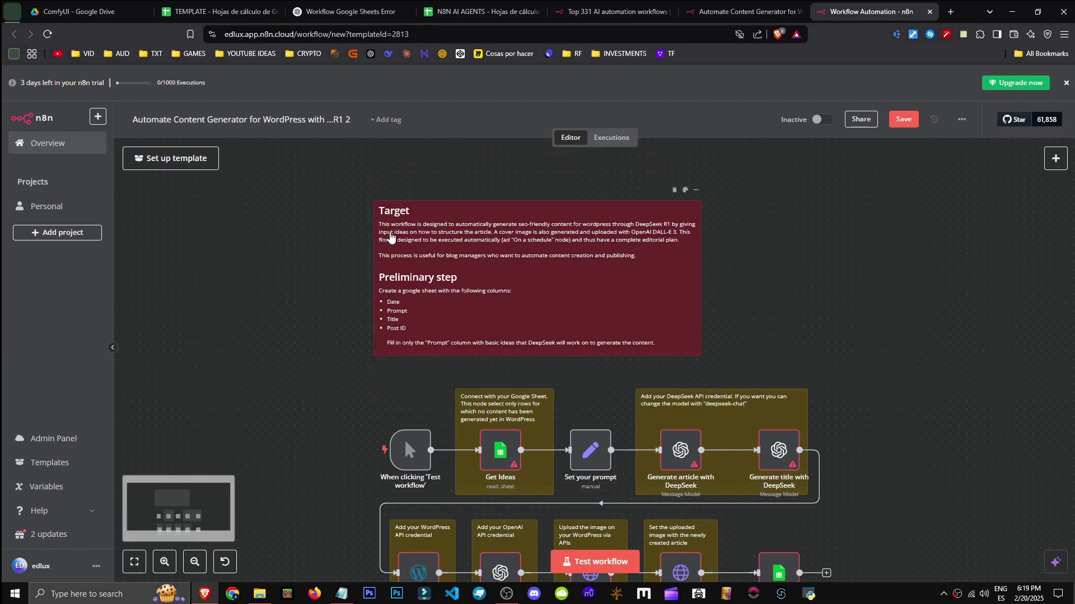
{"action": "scroll", "coordinate": [340, 267], "scroll_direction": "up", "scroll_amount": 3}
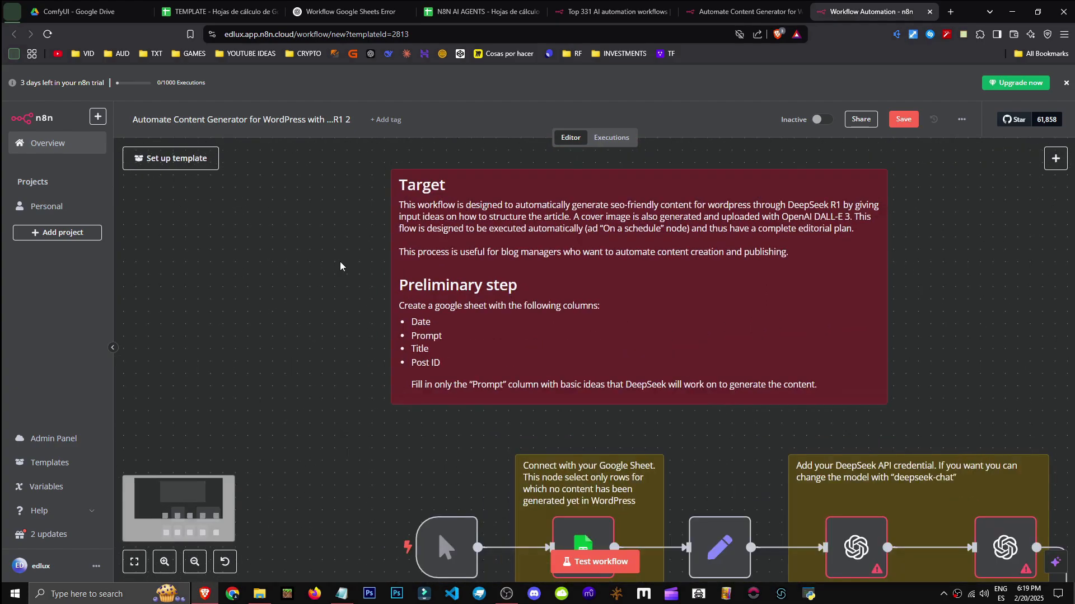
{"action": "left_click_drag", "start_coordinate": [450, 248], "coordinate": [376, 300]}
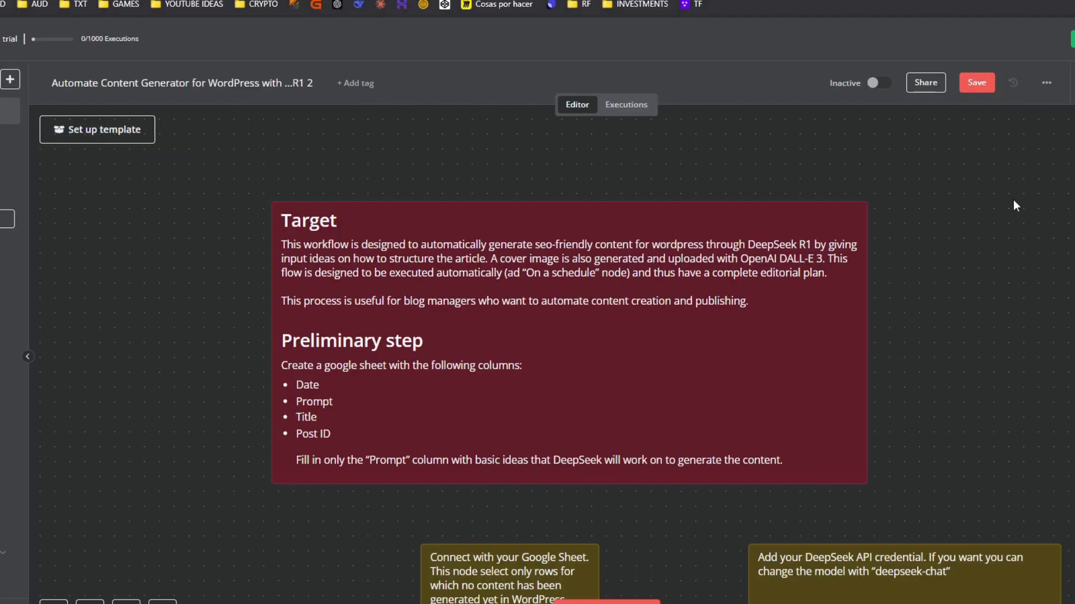
Read across the Target note, then pan down to the first row of workflow nodes
{"action": "left_click_drag", "start_coordinate": [908, 342], "coordinate": [856, 326]}
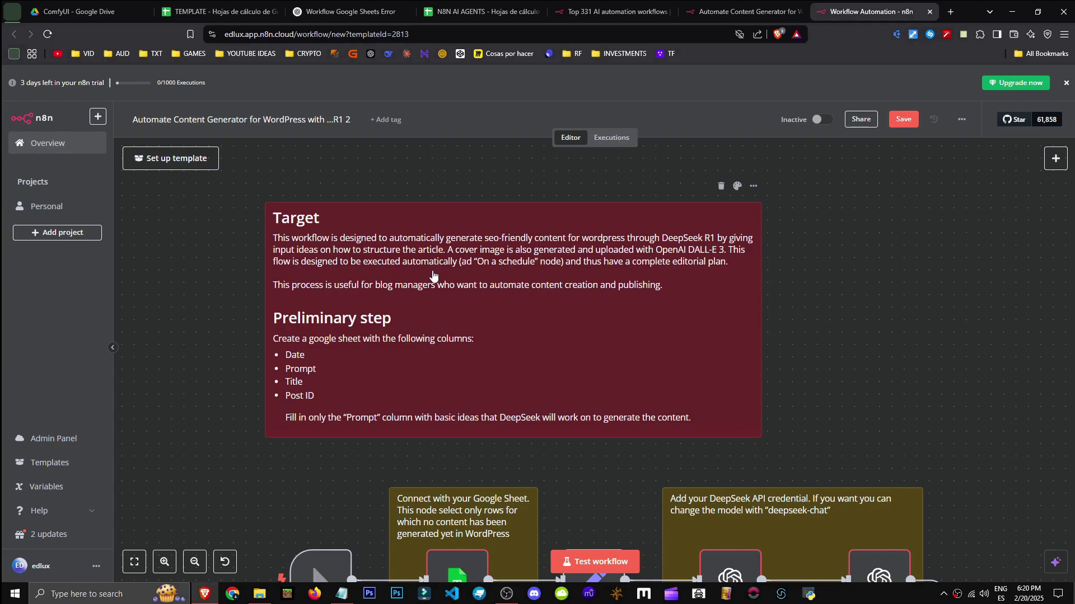
{"action": "left_click_drag", "start_coordinate": [433, 276], "coordinate": [460, 147]}
{"action": "left_click_drag", "start_coordinate": [273, 345], "coordinate": [306, 436]}
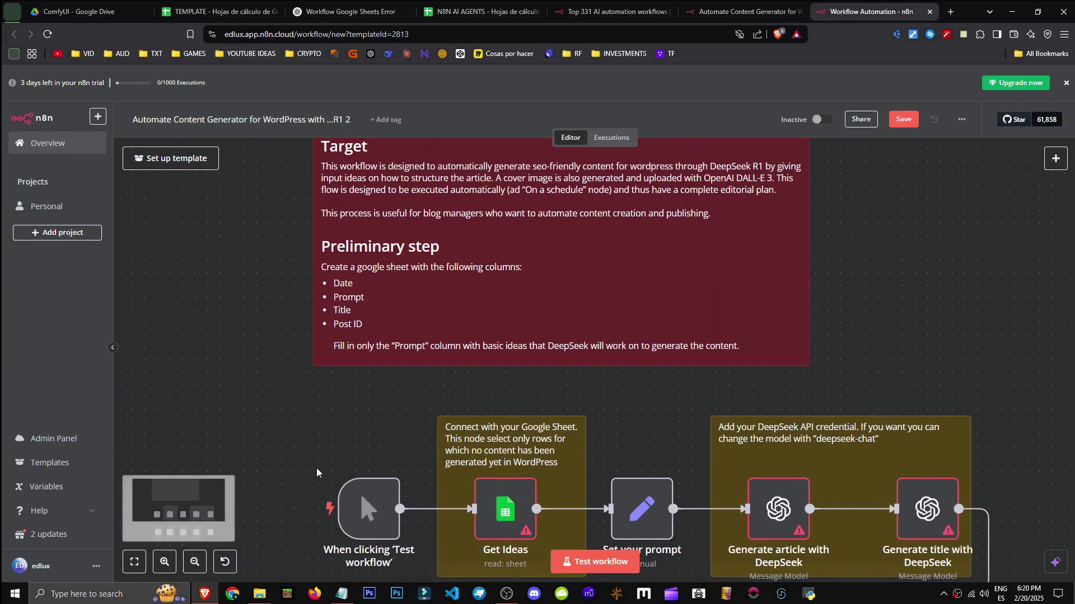
{"action": "left_click_drag", "start_coordinate": [270, 396], "coordinate": [297, 443]}
{"action": "left_click_drag", "start_coordinate": [347, 365], "coordinate": [321, 317]}
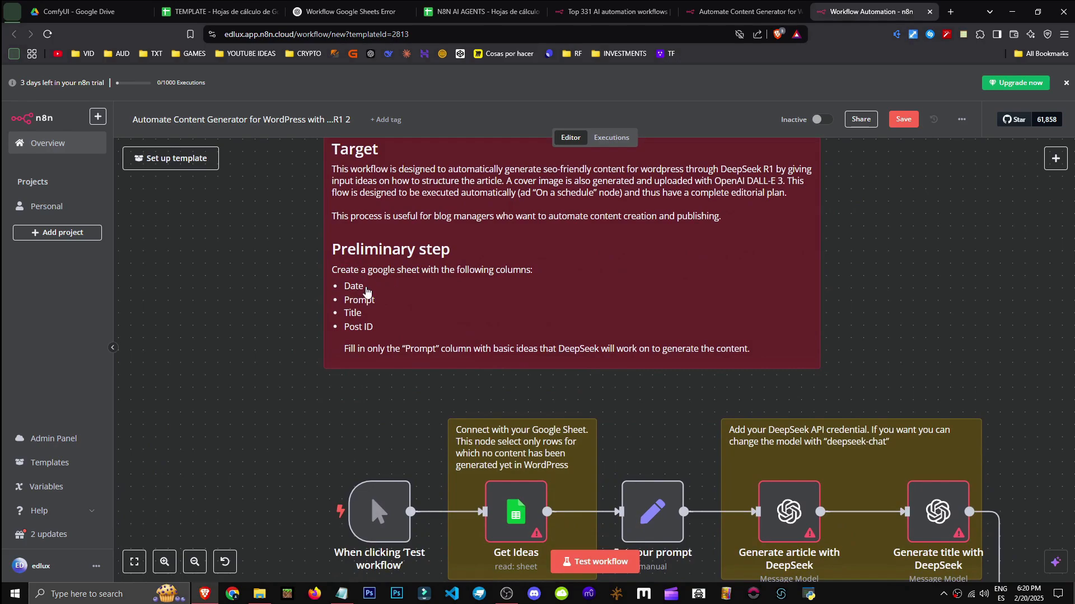
{"action": "left_click_drag", "start_coordinate": [220, 375], "coordinate": [209, 322]}
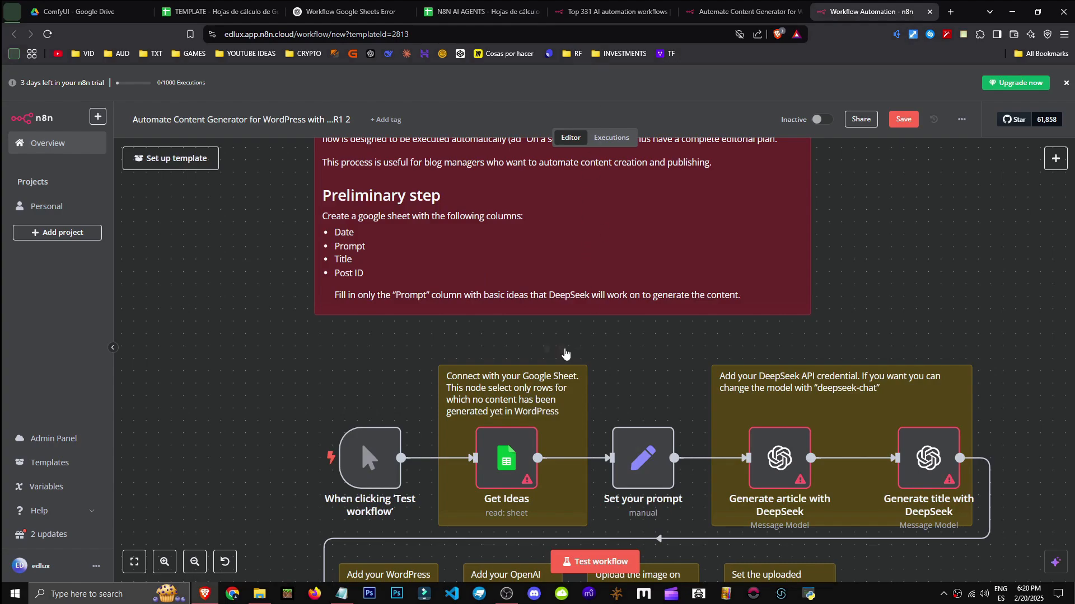
Open Get Ideas and review its credential, keeping Sheet Within Document as the resource
{"action": "double_click", "coordinate": [507, 458]}
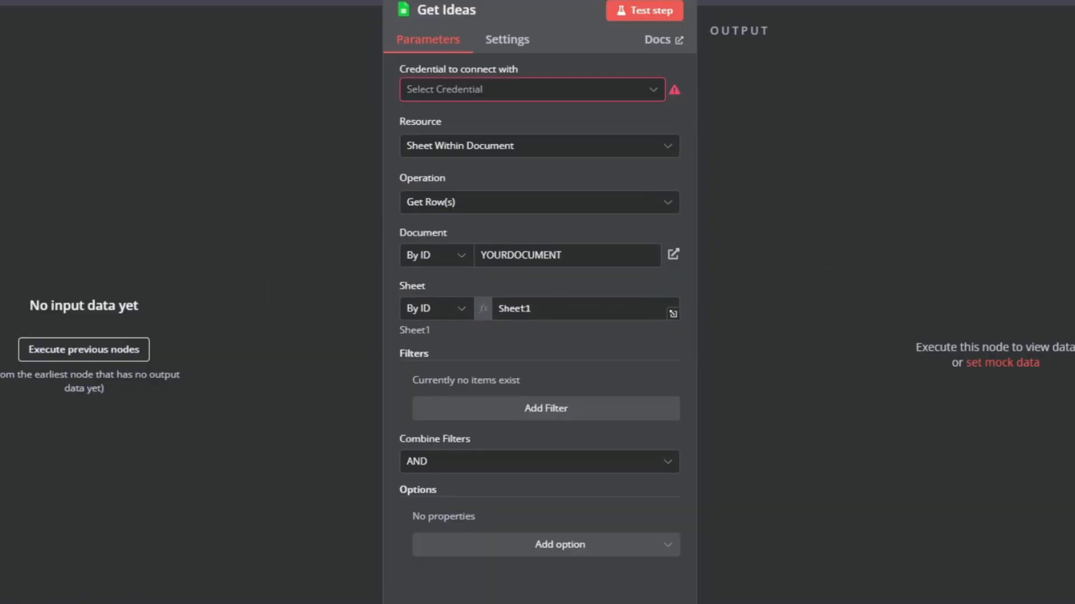
{"action": "key", "text": "Escape"}
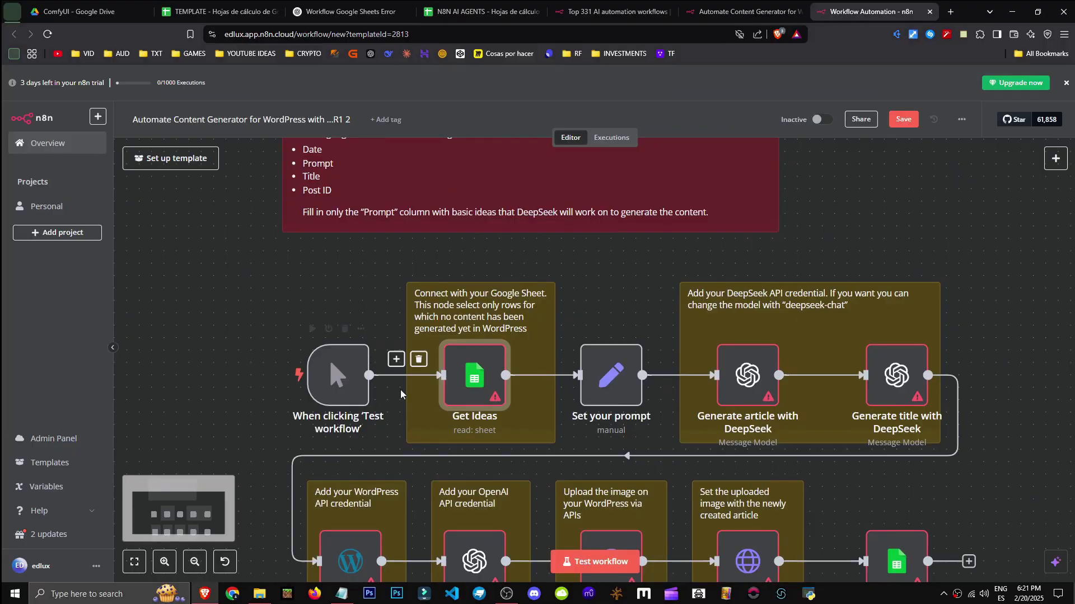
{"action": "scroll", "coordinate": [557, 417], "scroll_direction": "down", "scroll_amount": 3}
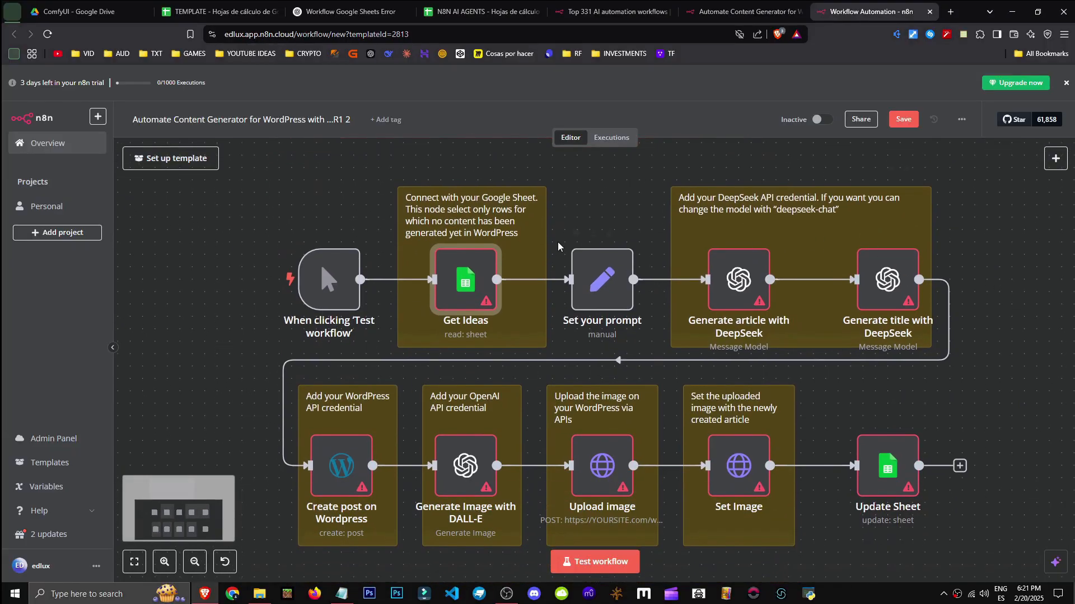
{"action": "double_click", "coordinate": [477, 294]}
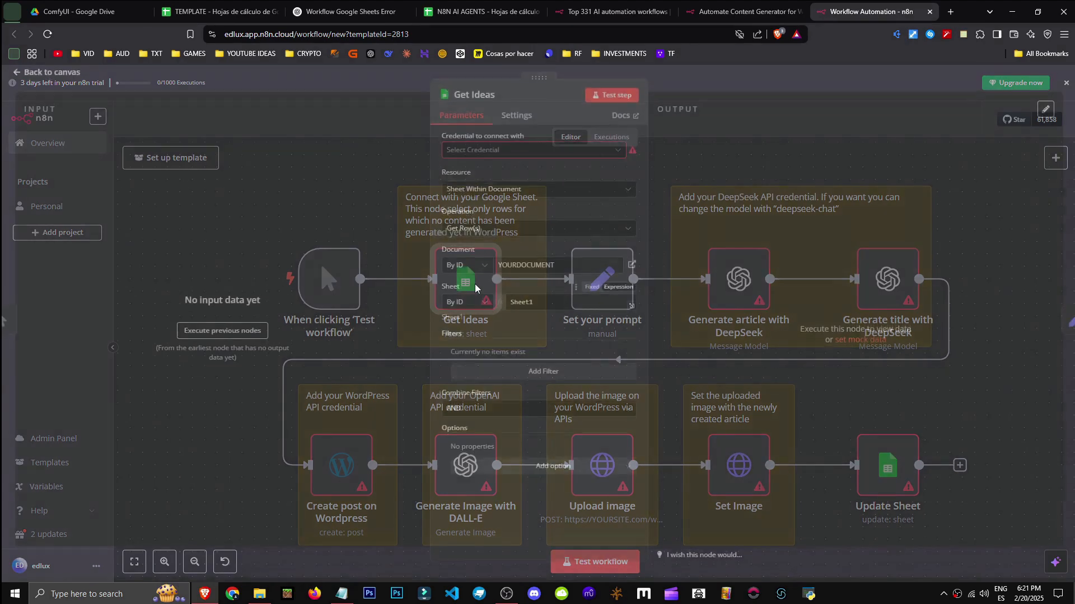
{"action": "left_click", "coordinate": [549, 159]}
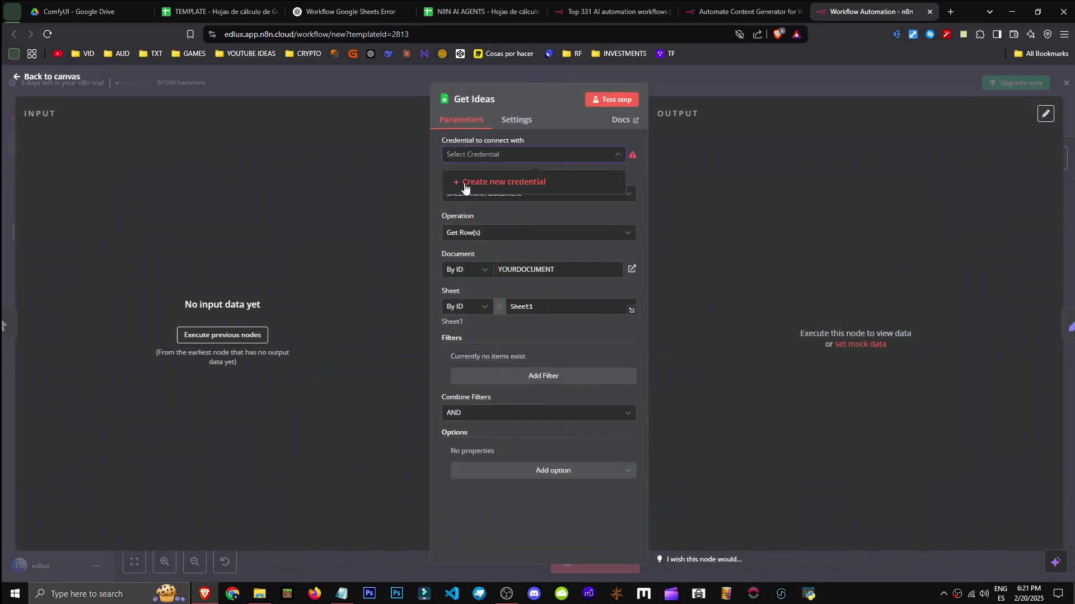
{"action": "left_click", "coordinate": [506, 160]}
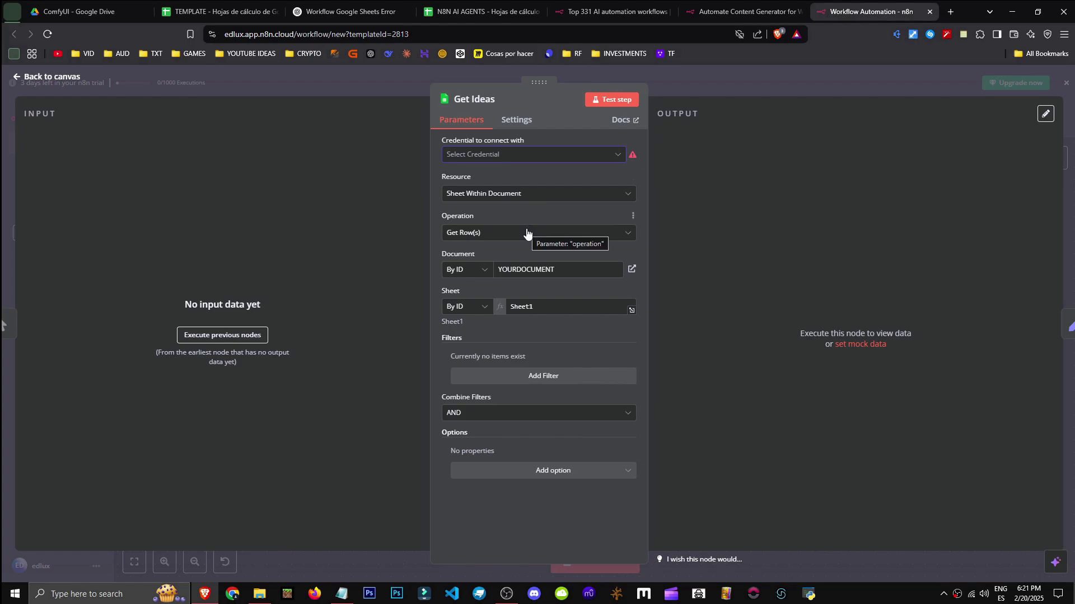
{"action": "left_click", "coordinate": [530, 194]}
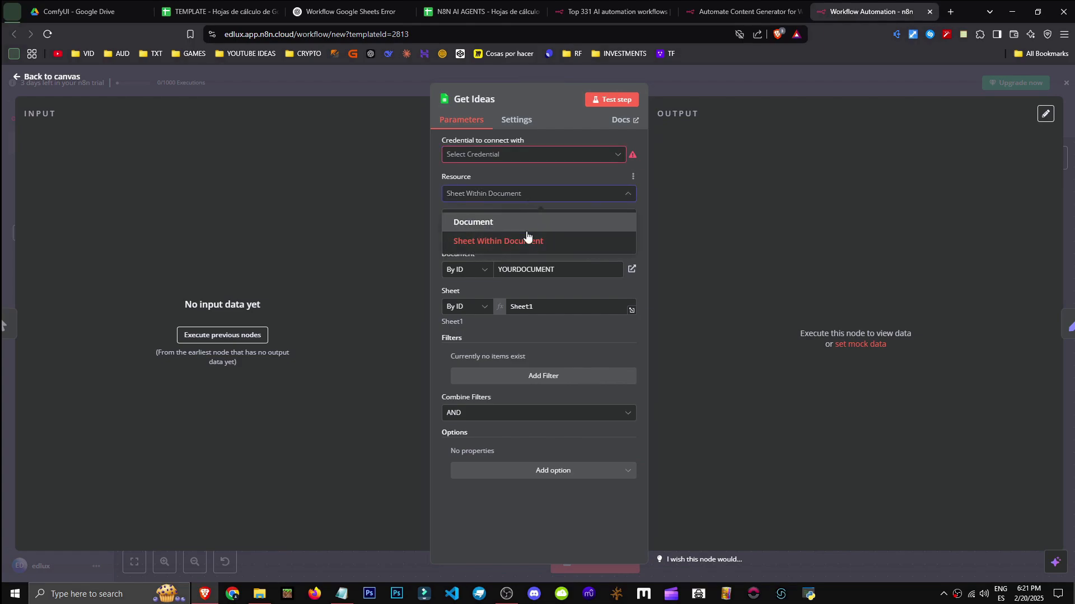
{"action": "left_click", "coordinate": [552, 193]}
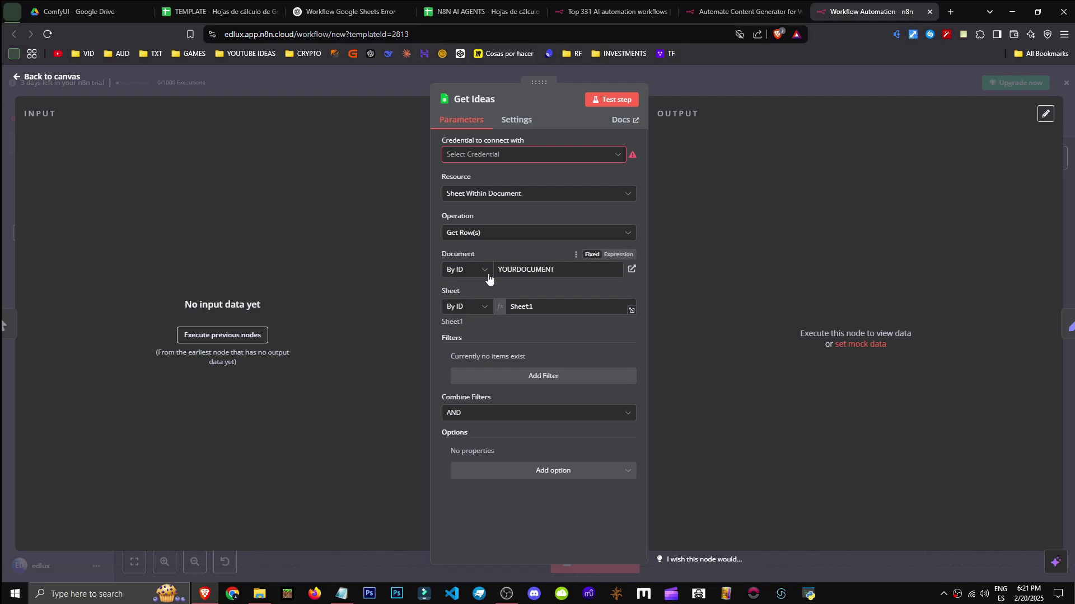
Set Get Ideas' Document and Sheet to be identified By URL, then close it
{"action": "left_click", "coordinate": [456, 270]}
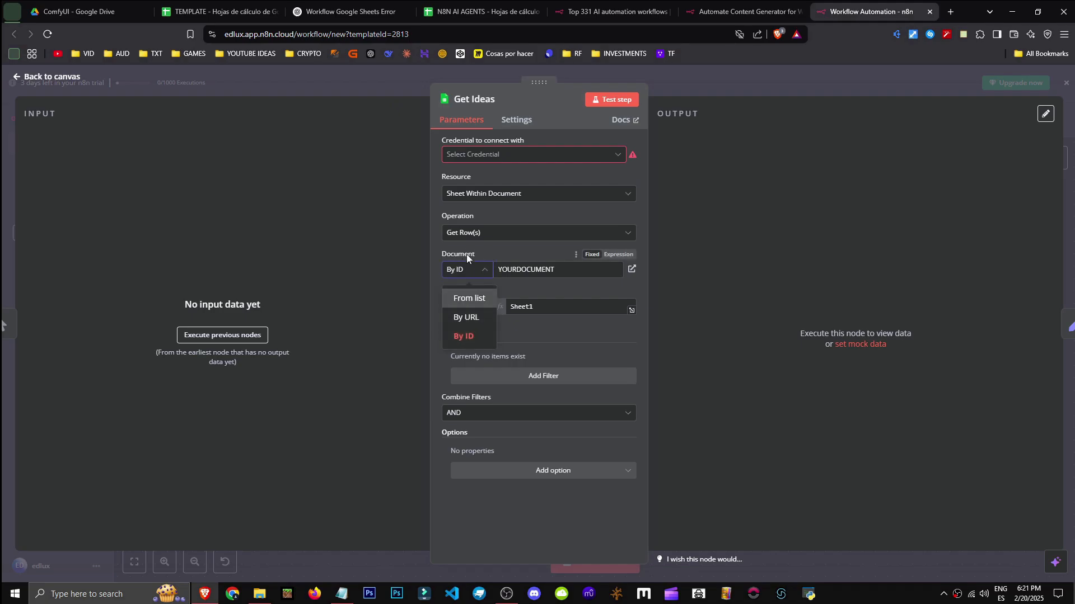
{"action": "left_click", "coordinate": [465, 317]}
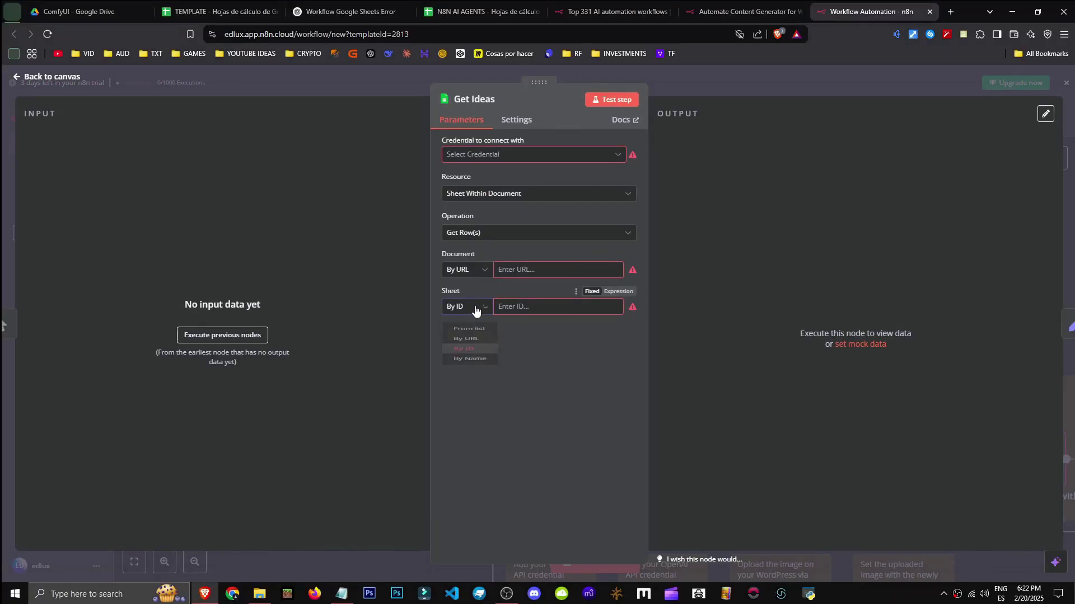
{"action": "left_click", "coordinate": [478, 307]}
{"action": "left_click", "coordinate": [466, 352]}
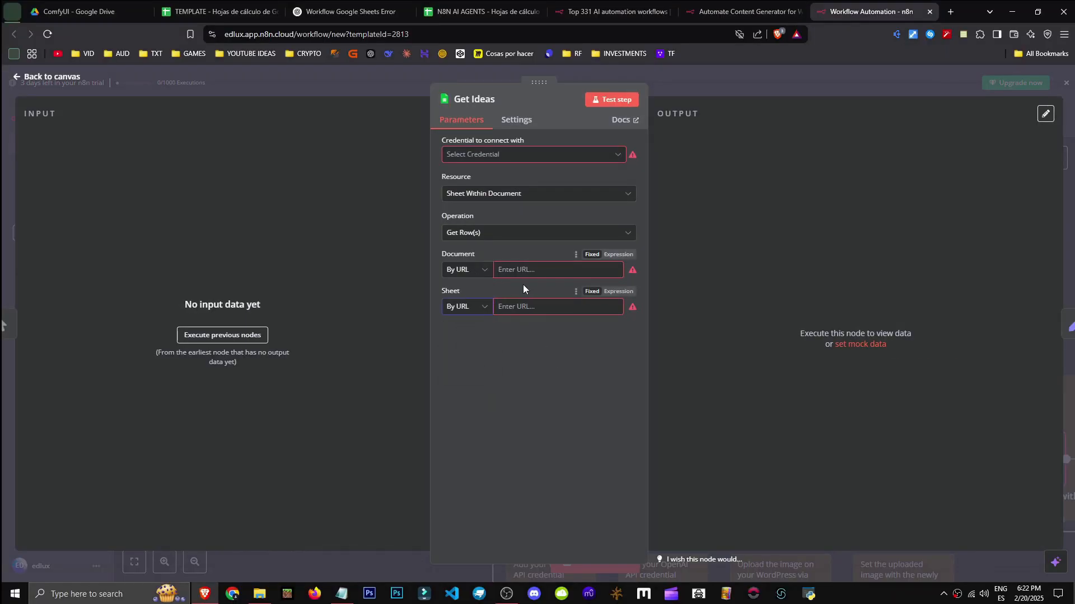
{"action": "left_click", "coordinate": [458, 271]}
{"action": "left_click", "coordinate": [471, 294]}
{"action": "left_click", "coordinate": [986, 91]}
{"action": "left_click_drag", "start_coordinate": [930, 285], "coordinate": [652, 171]}
{"action": "double_click", "coordinate": [512, 363]}
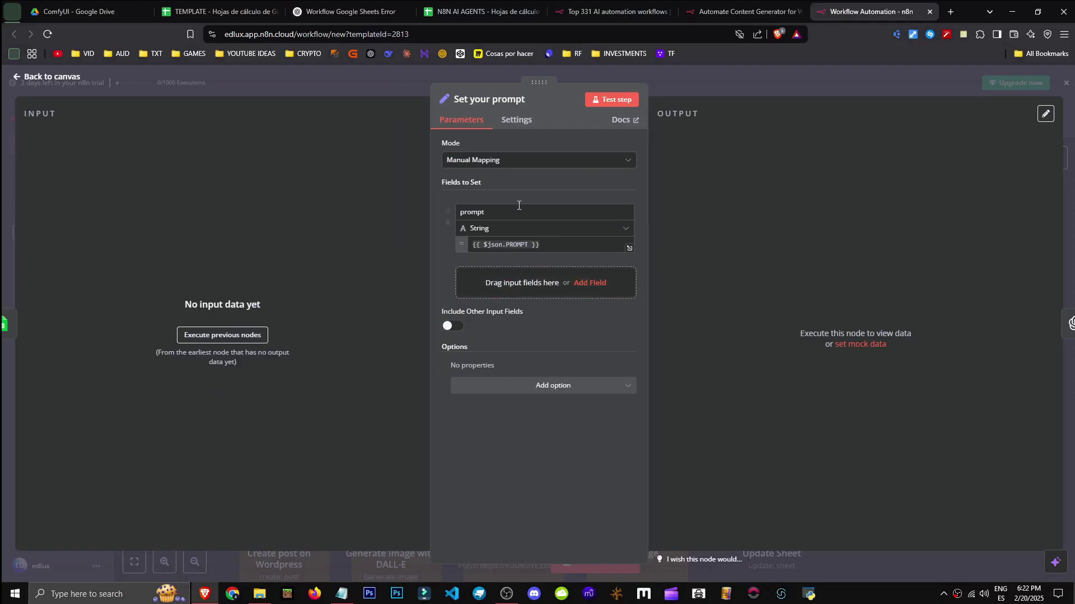
{"action": "left_click", "coordinate": [549, 245]}
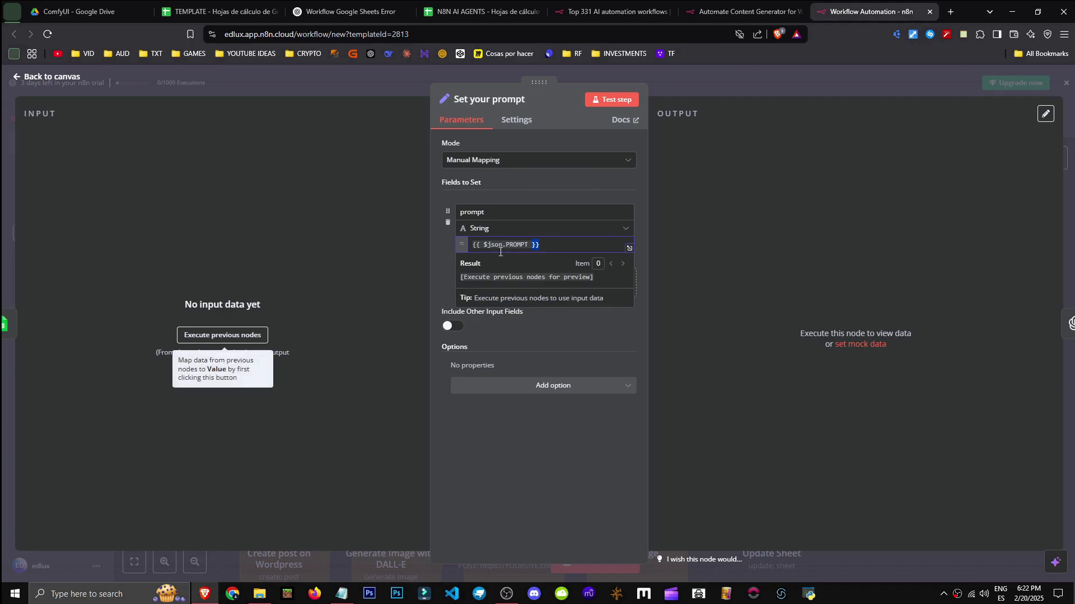
{"action": "left_click", "coordinate": [1023, 90]}
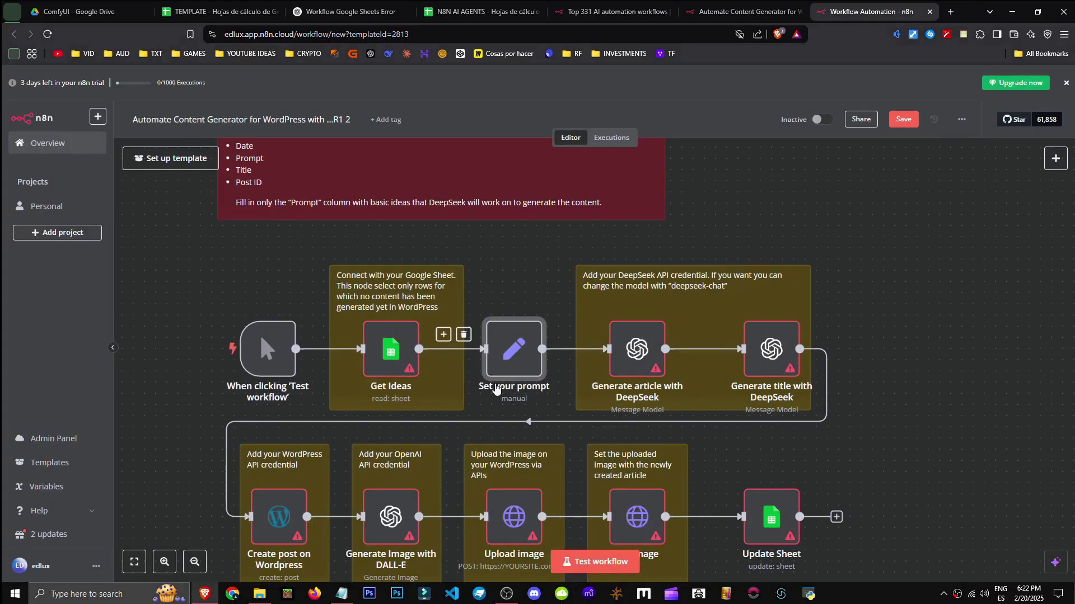
{"action": "left_click_drag", "start_coordinate": [851, 295], "coordinate": [784, 274]}
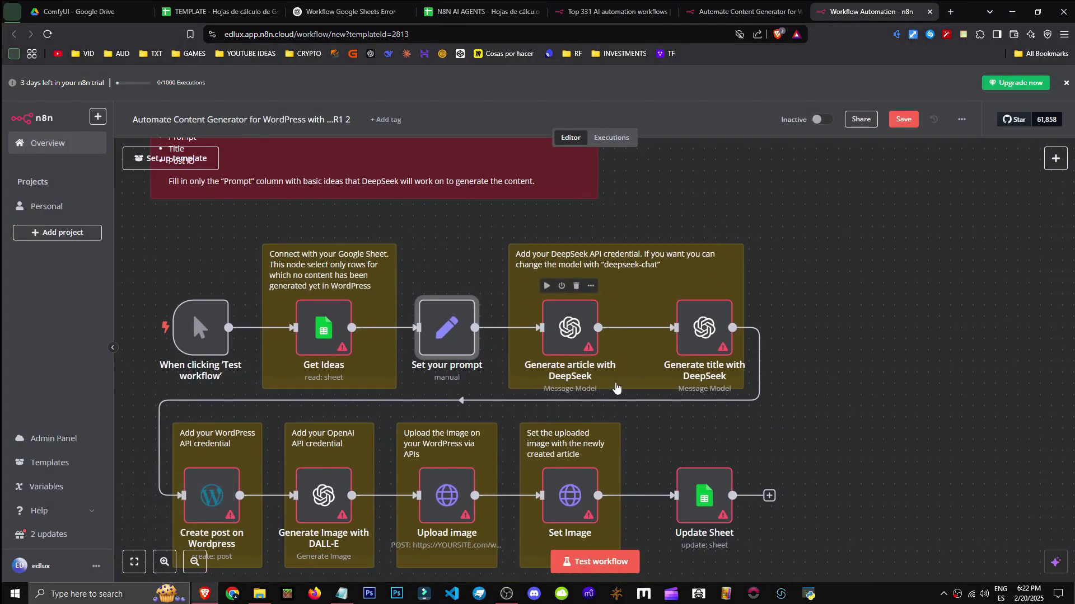
{"action": "left_click", "coordinate": [568, 327]}
{"action": "double_click", "coordinate": [574, 342]}
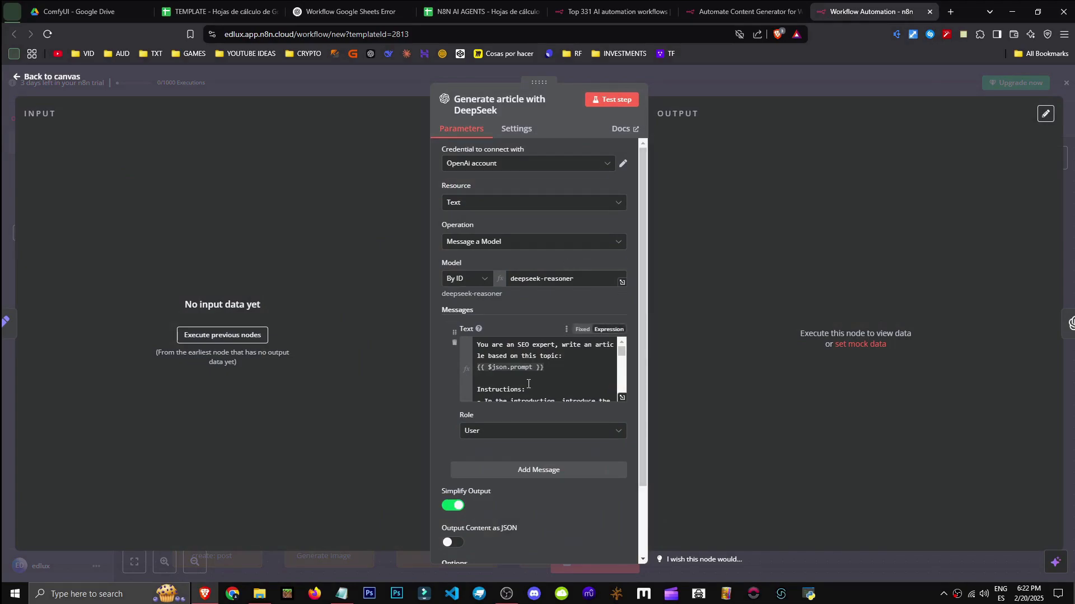
{"action": "left_click_drag", "start_coordinate": [553, 371], "coordinate": [477, 369]}
{"action": "left_click", "coordinate": [1063, 88]}
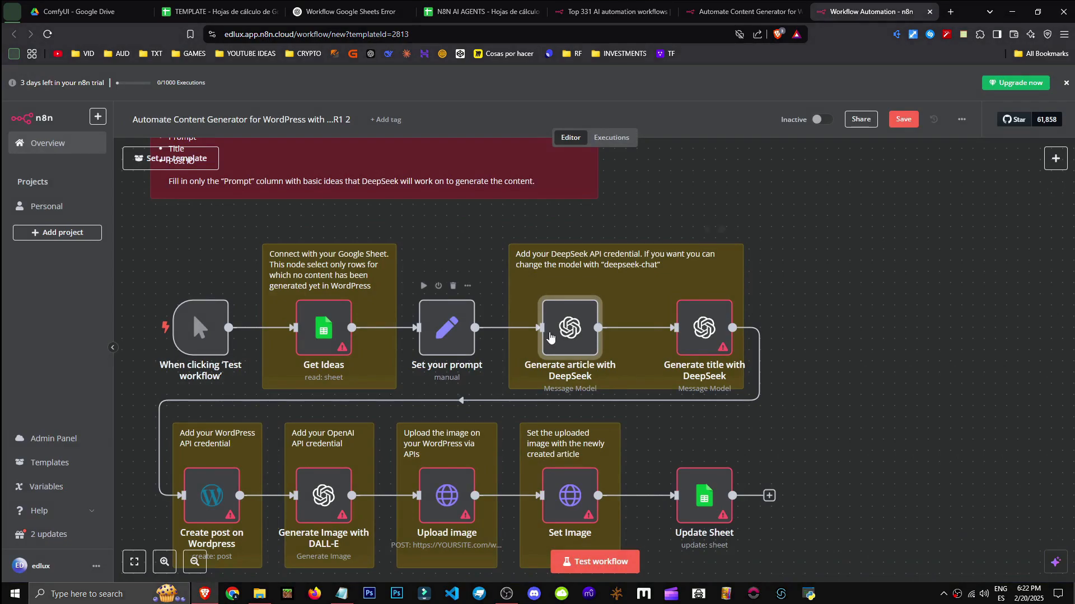
{"action": "double_click", "coordinate": [566, 330]}
{"action": "scroll", "coordinate": [527, 305], "scroll_direction": "down", "scroll_amount": 1}
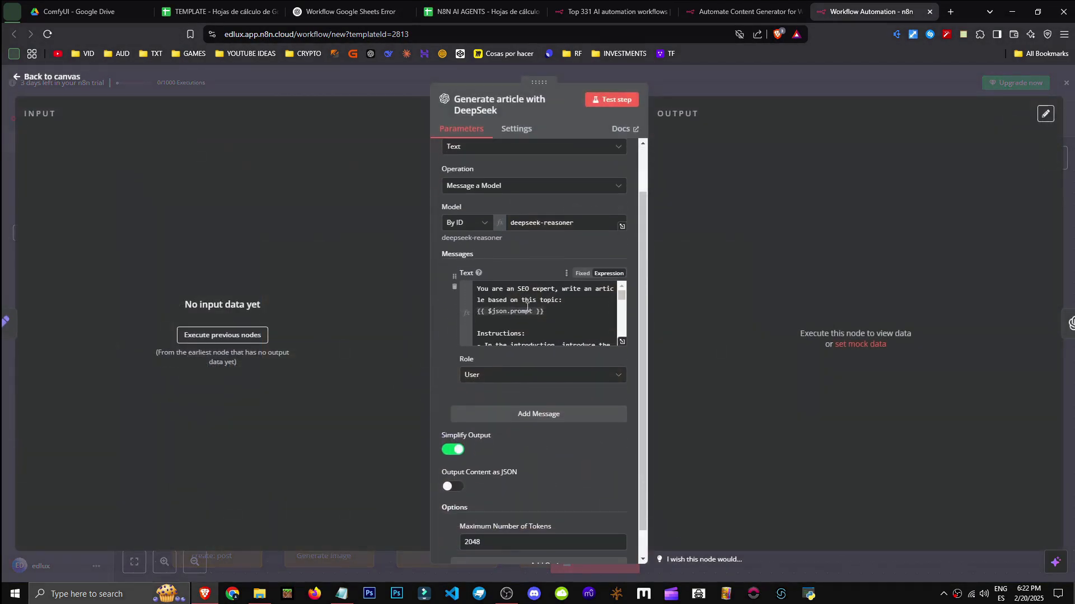
{"action": "left_click", "coordinate": [549, 312]}
{"action": "left_click_drag", "start_coordinate": [520, 289], "coordinate": [559, 299]}
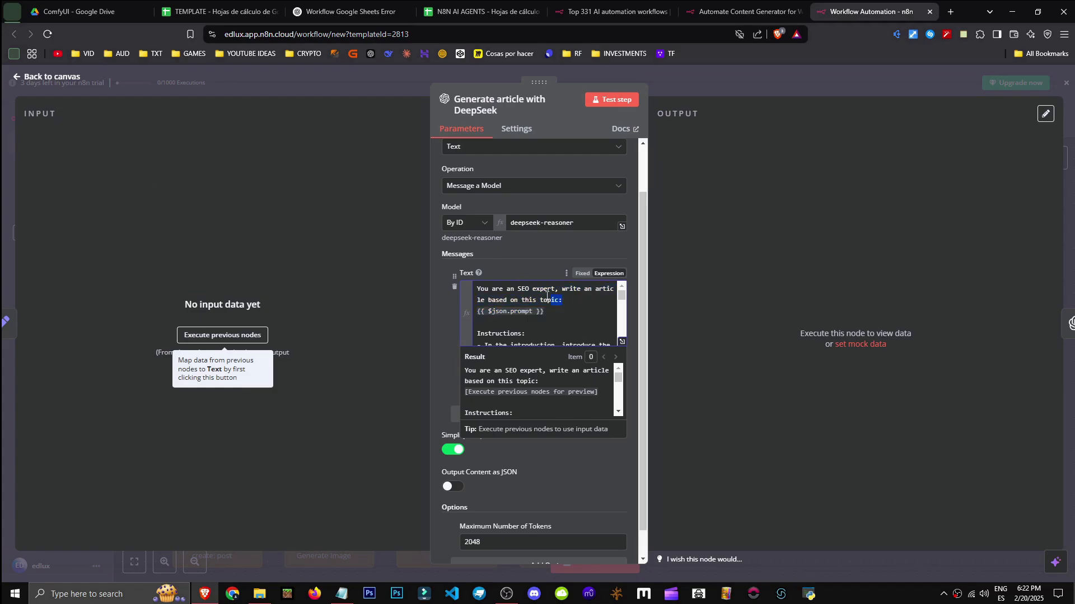
{"action": "scroll", "coordinate": [575, 308], "scroll_direction": "down", "scroll_amount": 2}
{"action": "scroll", "coordinate": [557, 320], "scroll_direction": "up", "scroll_amount": 2}
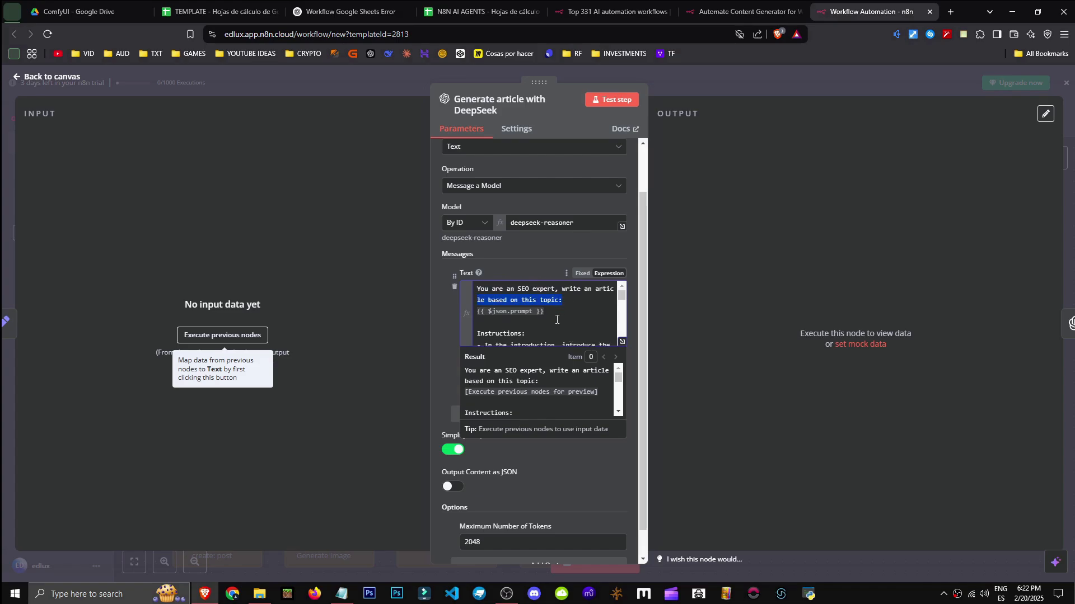
{"action": "scroll", "coordinate": [626, 308], "scroll_direction": "down", "scroll_amount": 3}
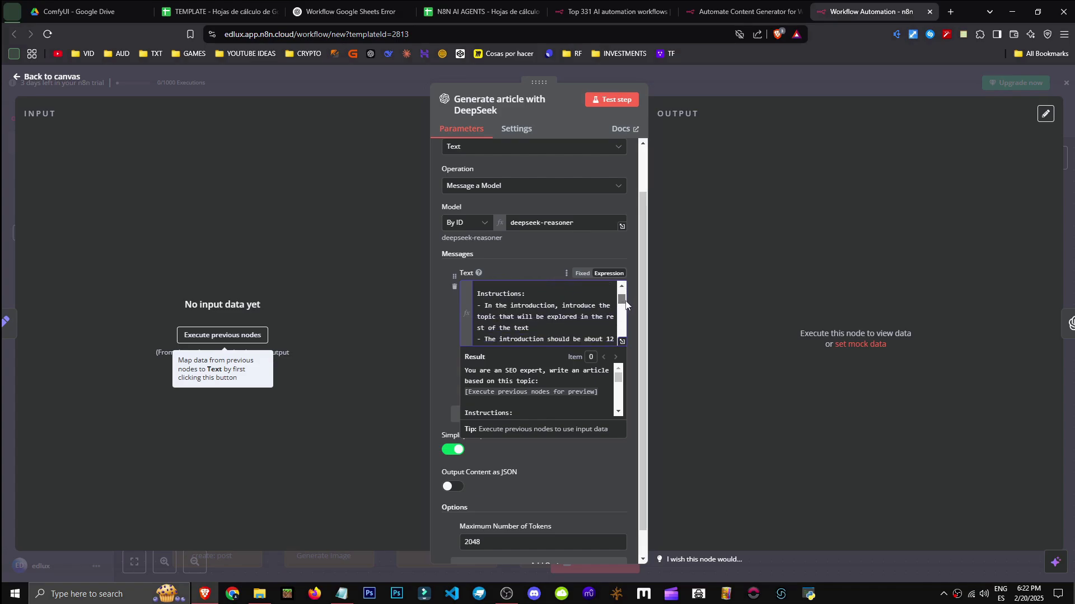
{"action": "scroll", "coordinate": [625, 302], "scroll_direction": "down", "scroll_amount": 1}
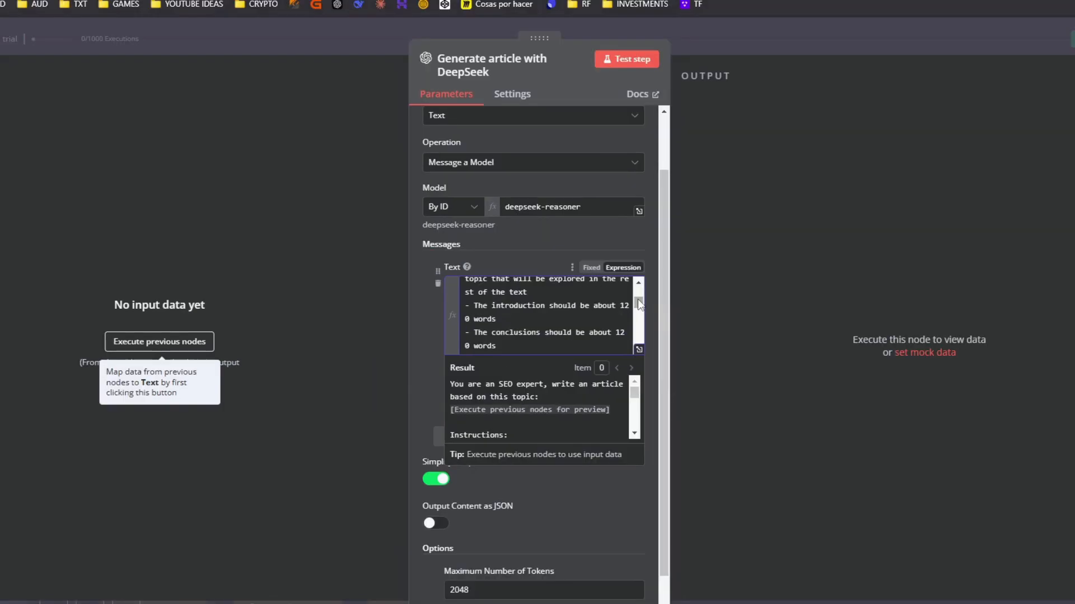
{"action": "scroll", "coordinate": [625, 307], "scroll_direction": "down", "scroll_amount": 2}
{"action": "scroll", "coordinate": [642, 310], "scroll_direction": "down", "scroll_amount": 4}
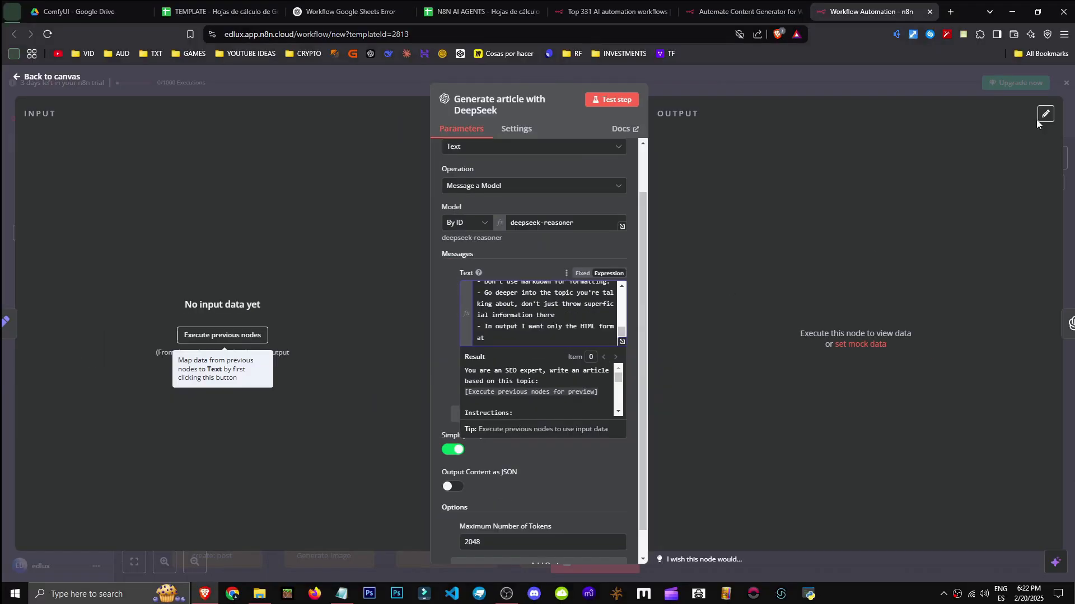
{"action": "left_click", "coordinate": [1069, 84]}
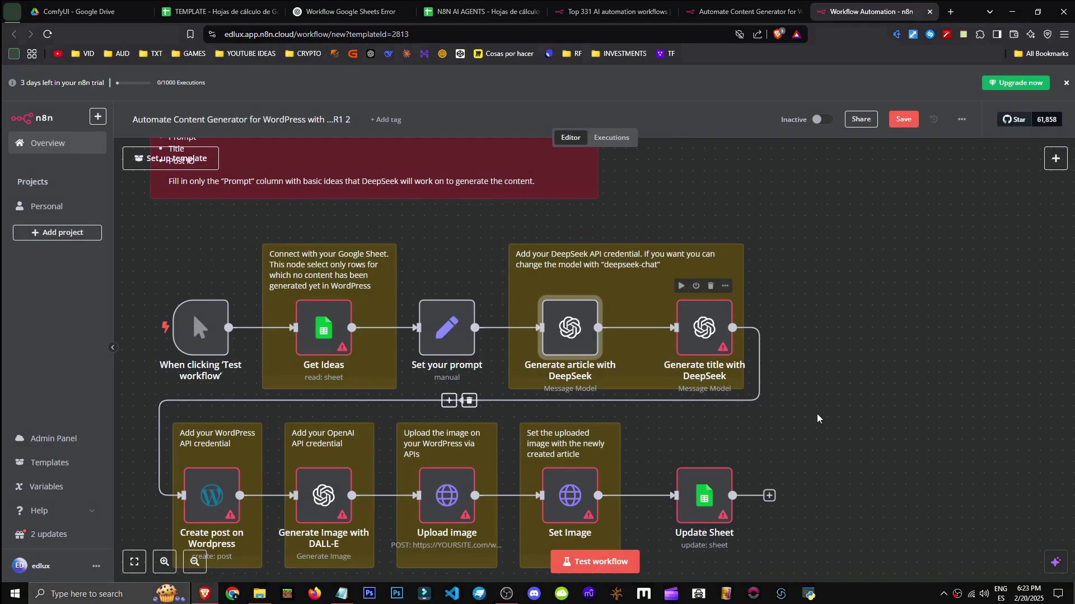
{"action": "scroll", "coordinate": [858, 369], "scroll_direction": "down", "scroll_amount": 2}
{"action": "scroll", "coordinate": [858, 369], "scroll_direction": "down", "scroll_amount": 2}
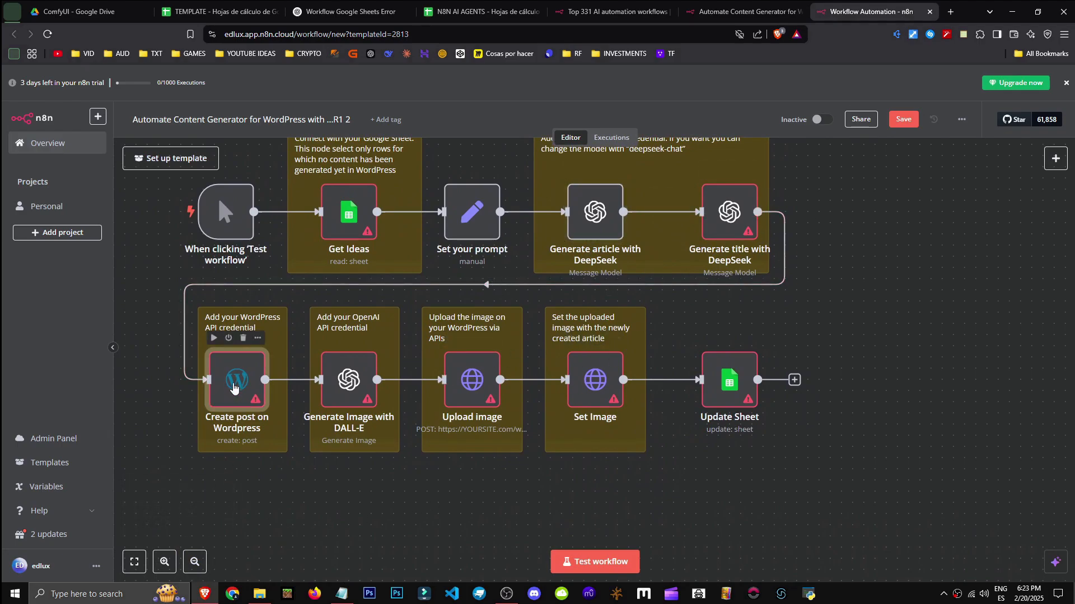
{"action": "double_click", "coordinate": [232, 386]}
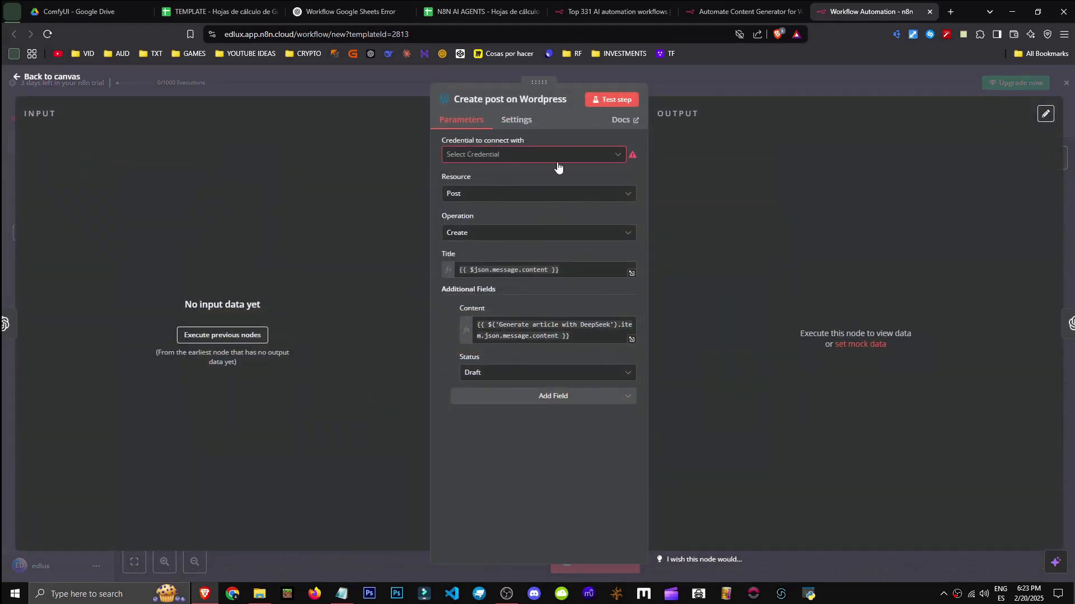
{"action": "left_click_drag", "start_coordinate": [572, 270], "coordinate": [468, 265]}
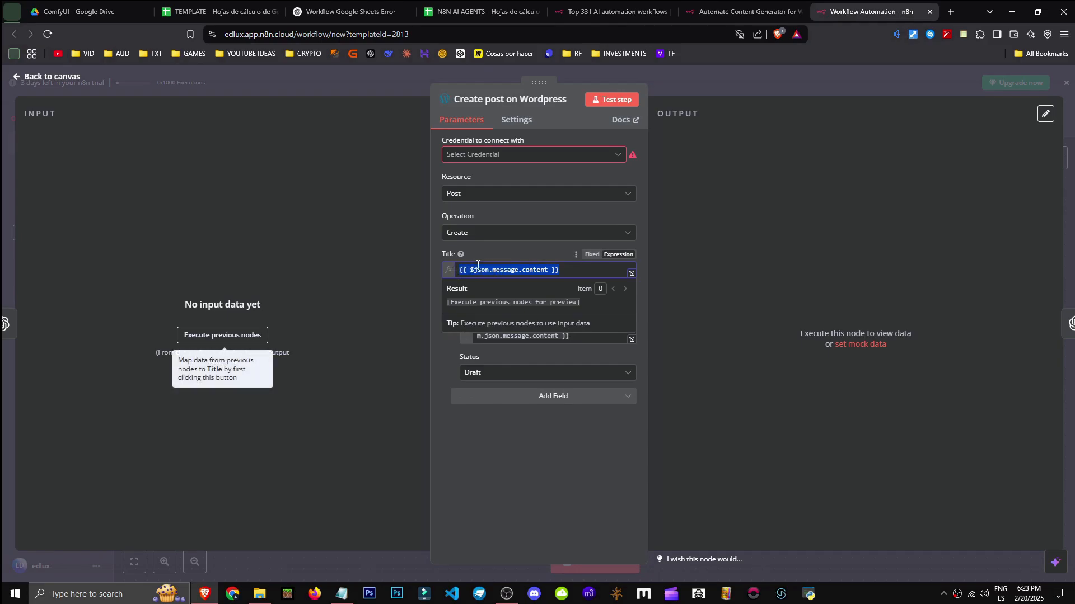
{"action": "left_click", "coordinate": [528, 253]}
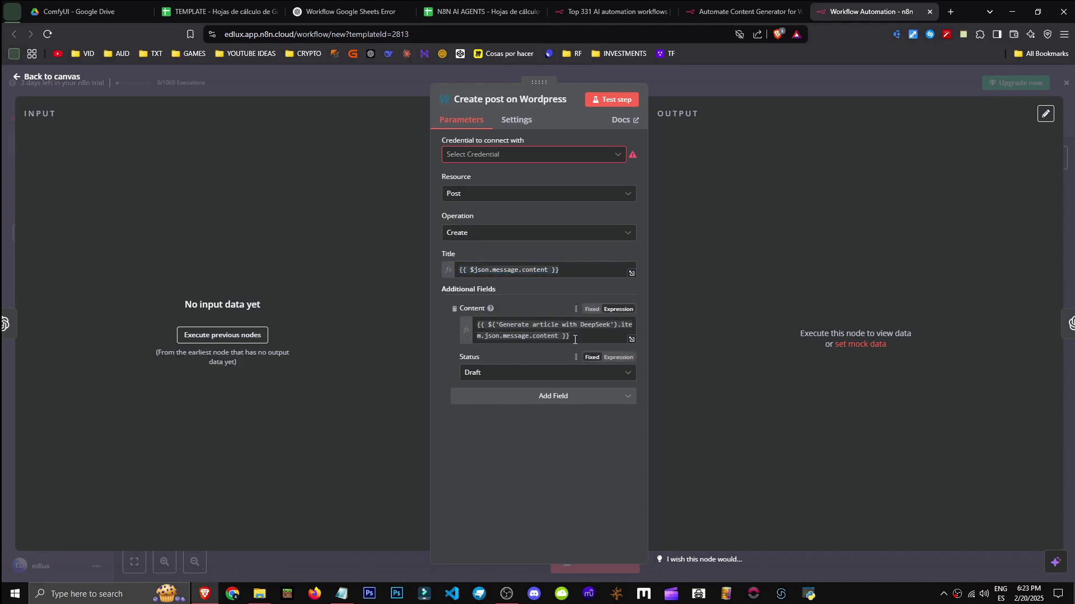
{"action": "left_click_drag", "start_coordinate": [570, 336], "coordinate": [476, 334]}
{"action": "left_click", "coordinate": [532, 301]}
{"action": "key", "text": "Escape"}
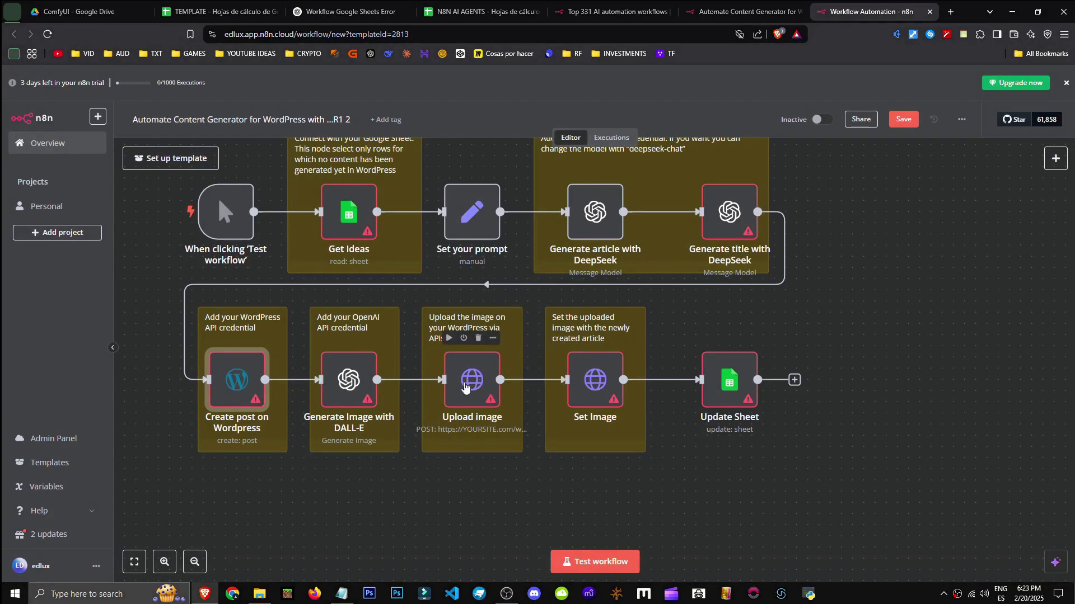
{"action": "double_click", "coordinate": [462, 386]}
{"action": "scroll", "coordinate": [558, 369], "scroll_direction": "down", "scroll_amount": 2}
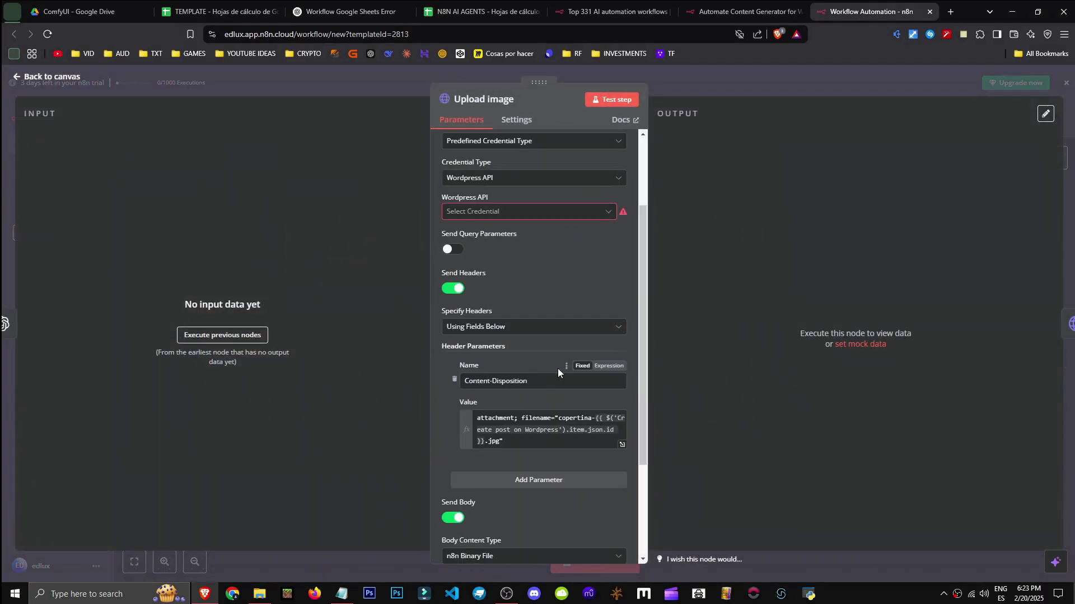
{"action": "scroll", "coordinate": [537, 336], "scroll_direction": "up", "scroll_amount": 1}
{"action": "scroll", "coordinate": [596, 454], "scroll_direction": "down", "scroll_amount": 3}
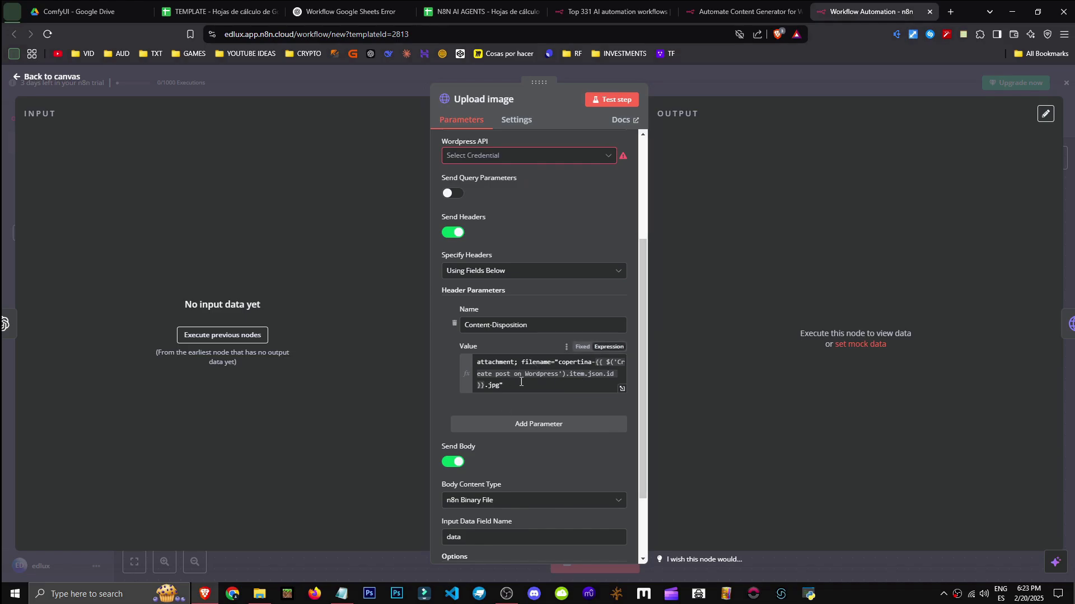
{"action": "scroll", "coordinate": [493, 387], "scroll_direction": "down", "scroll_amount": 2}
{"action": "scroll", "coordinate": [487, 386], "scroll_direction": "up", "scroll_amount": 2}
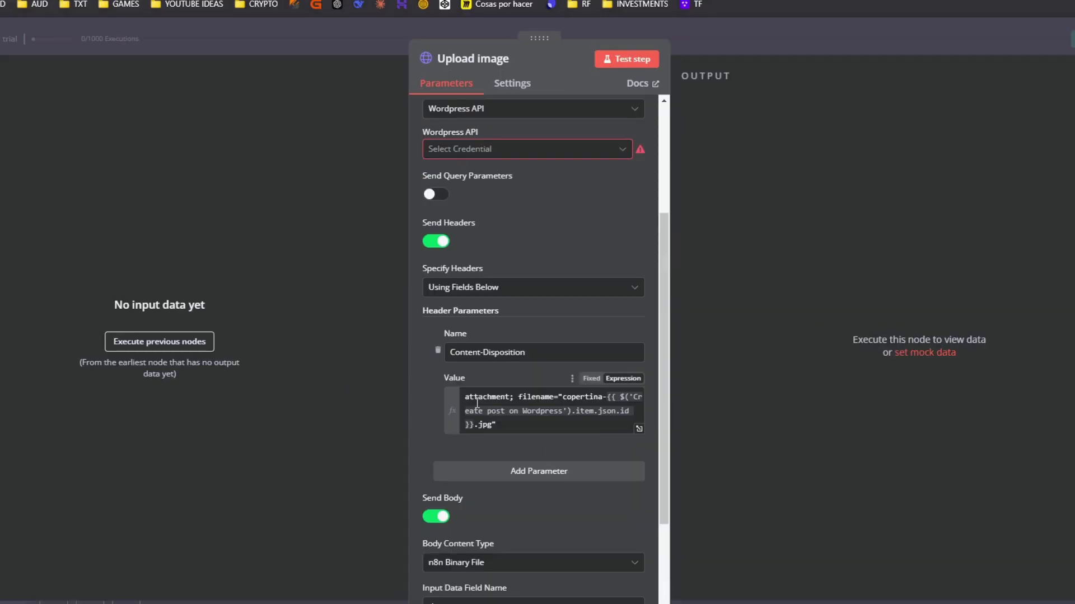
{"action": "left_click_drag", "start_coordinate": [464, 398], "coordinate": [571, 413]}
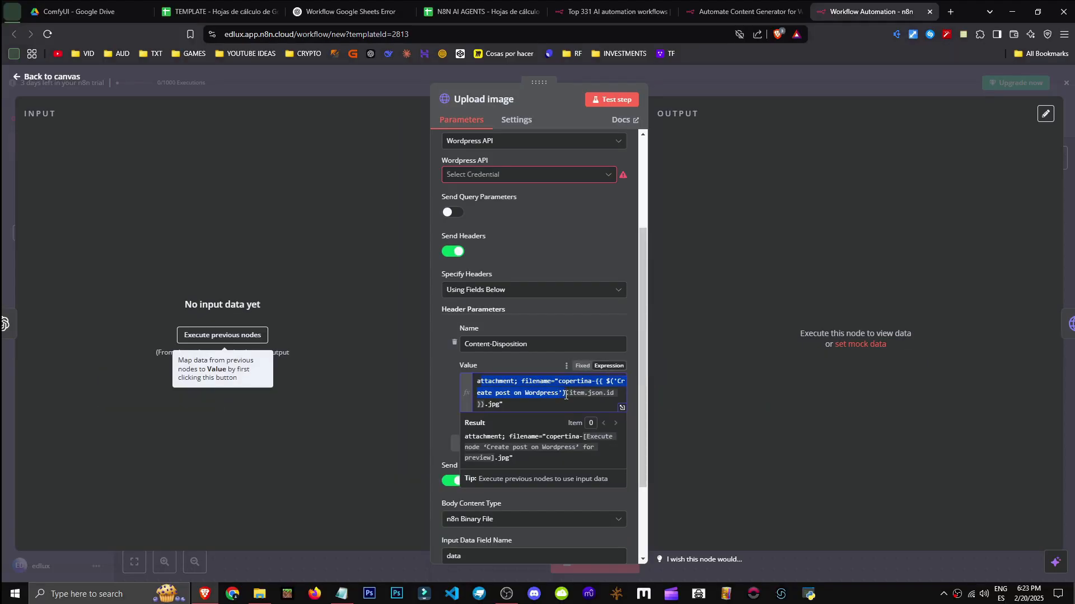
{"action": "left_click", "coordinate": [439, 371]}
{"action": "scroll", "coordinate": [597, 336], "scroll_direction": "up", "scroll_amount": 3}
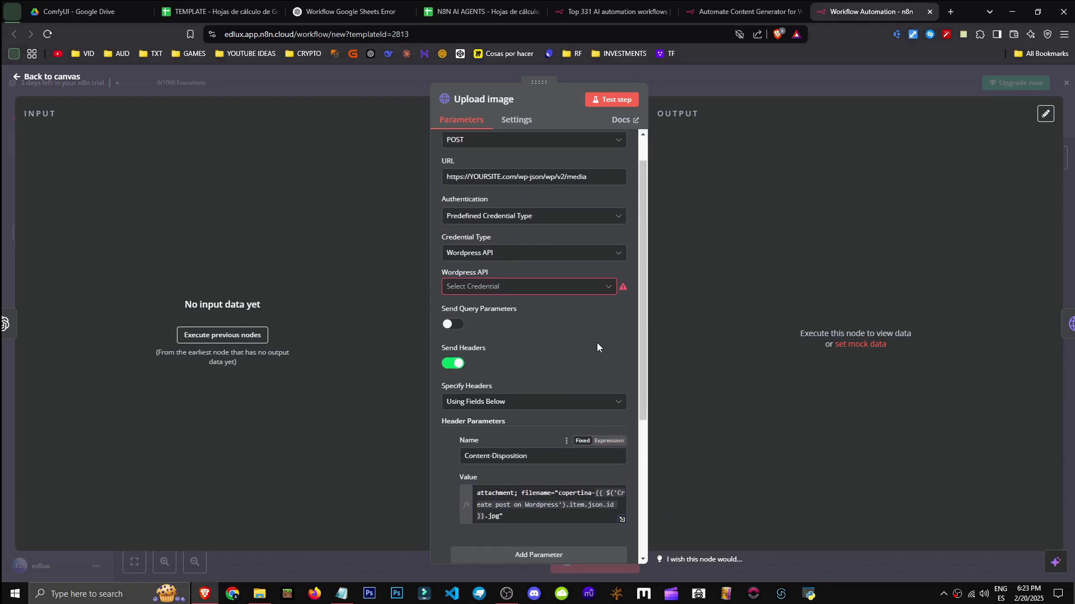
{"action": "key", "text": "Escape"}
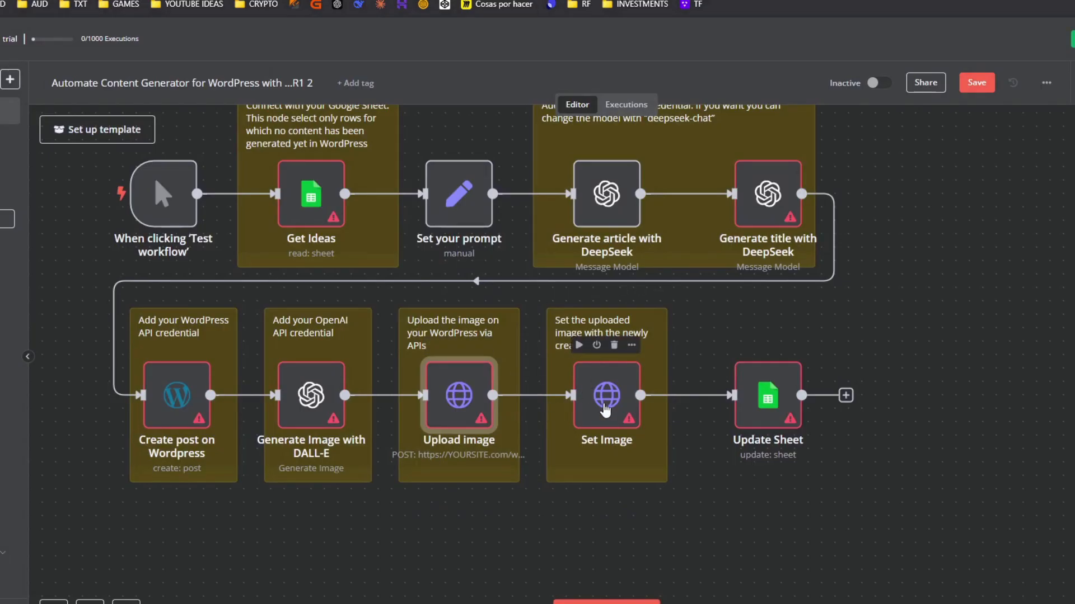
{"action": "left_click", "coordinate": [605, 411]}
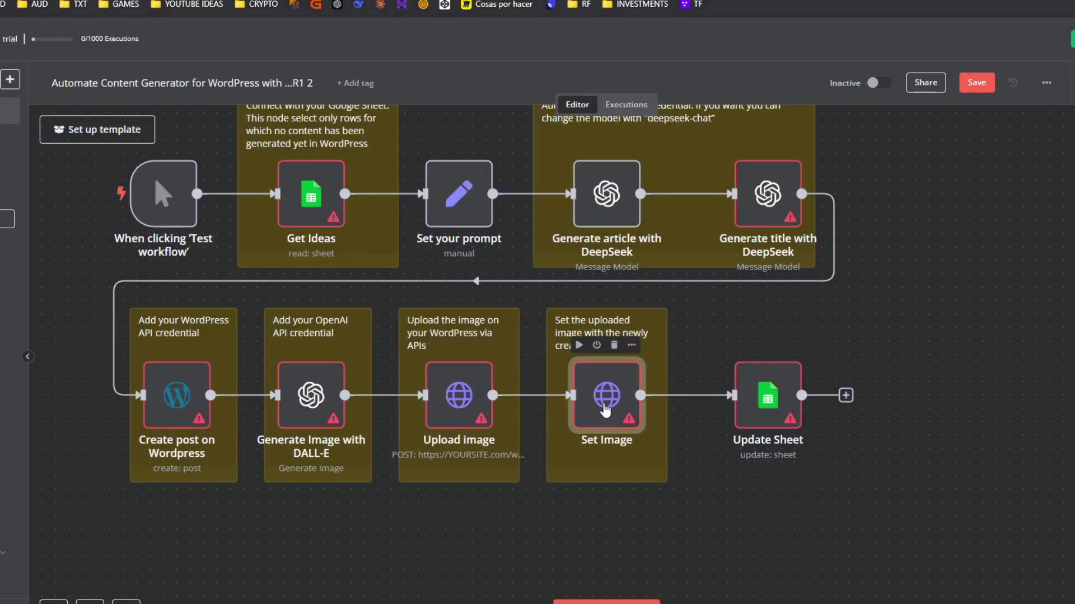
{"action": "double_click", "coordinate": [605, 410]}
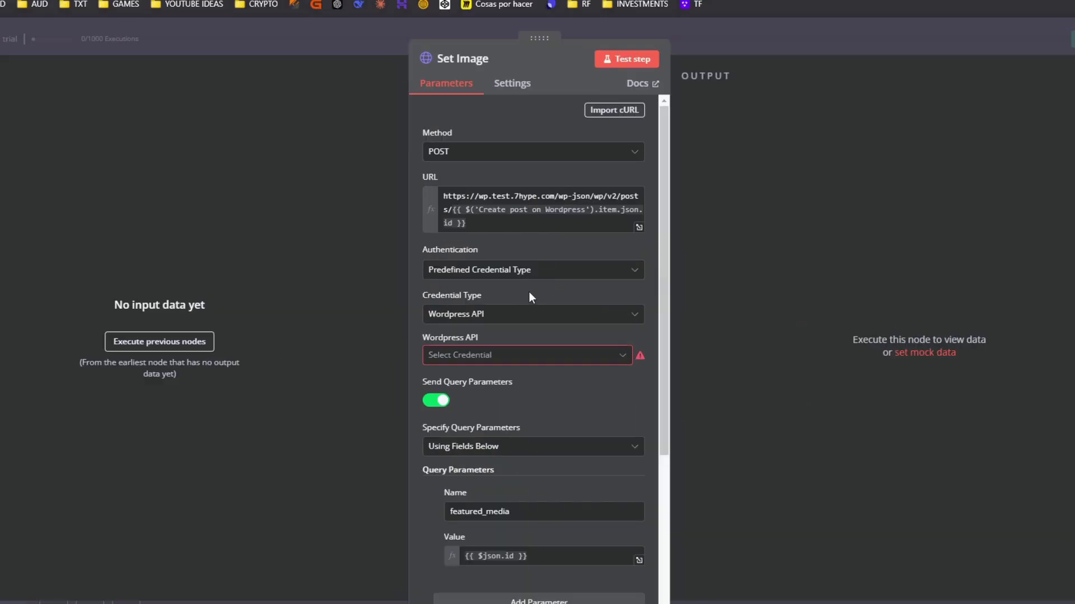
{"action": "scroll", "coordinate": [529, 291], "scroll_direction": "down", "scroll_amount": 2}
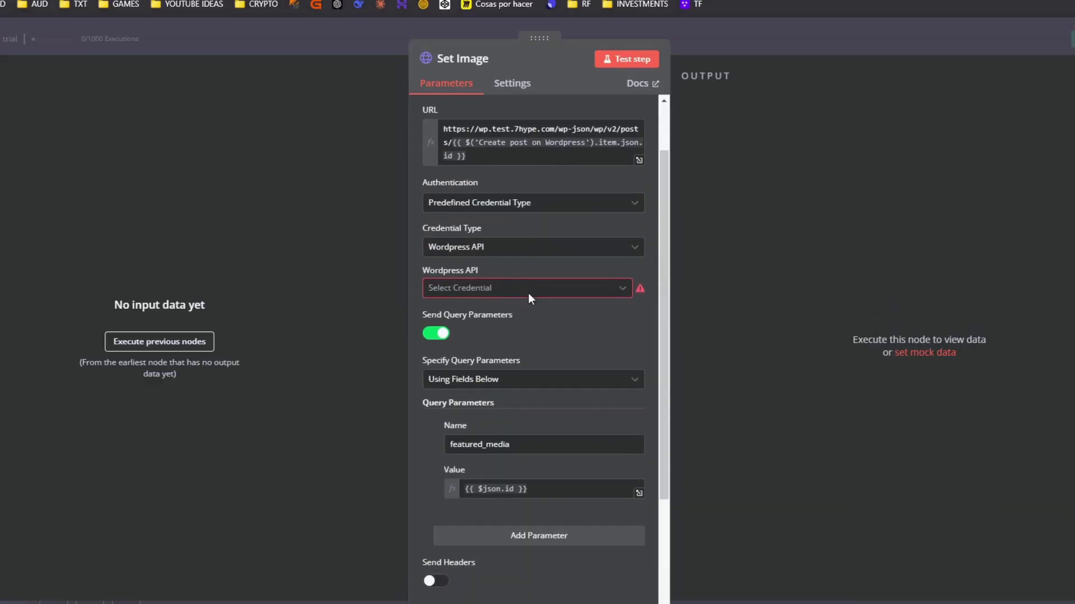
{"action": "left_click", "coordinate": [48, 77]}
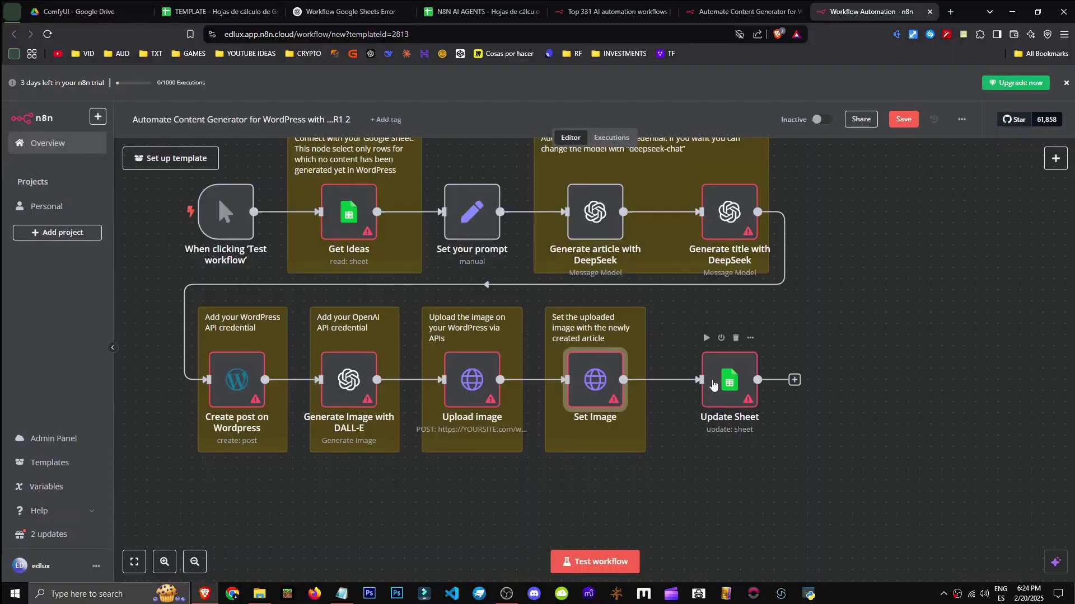
{"action": "double_click", "coordinate": [718, 385]}
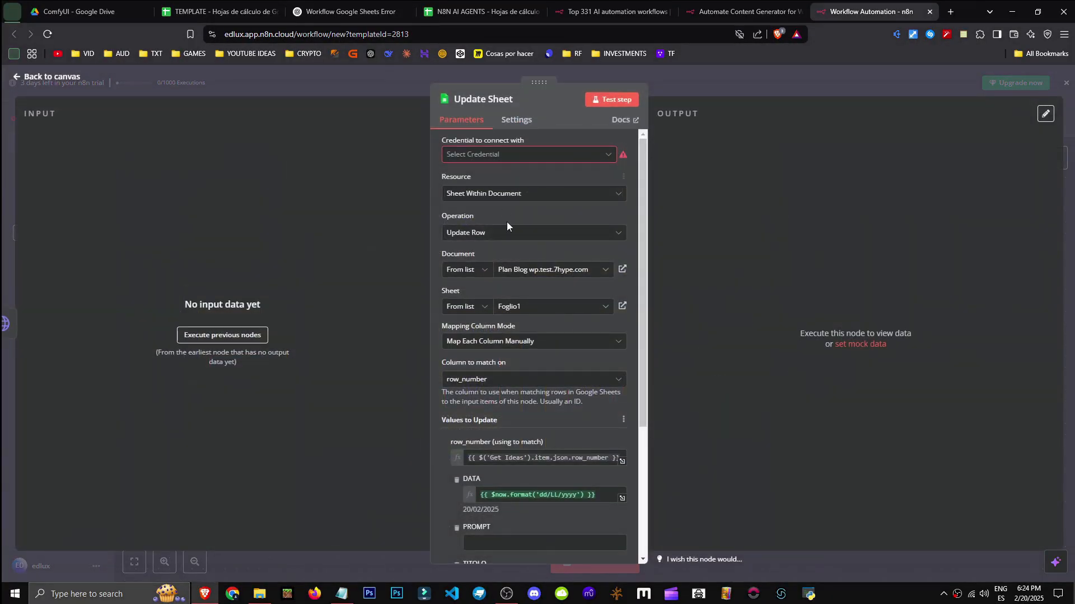
{"action": "left_click", "coordinate": [1066, 84]}
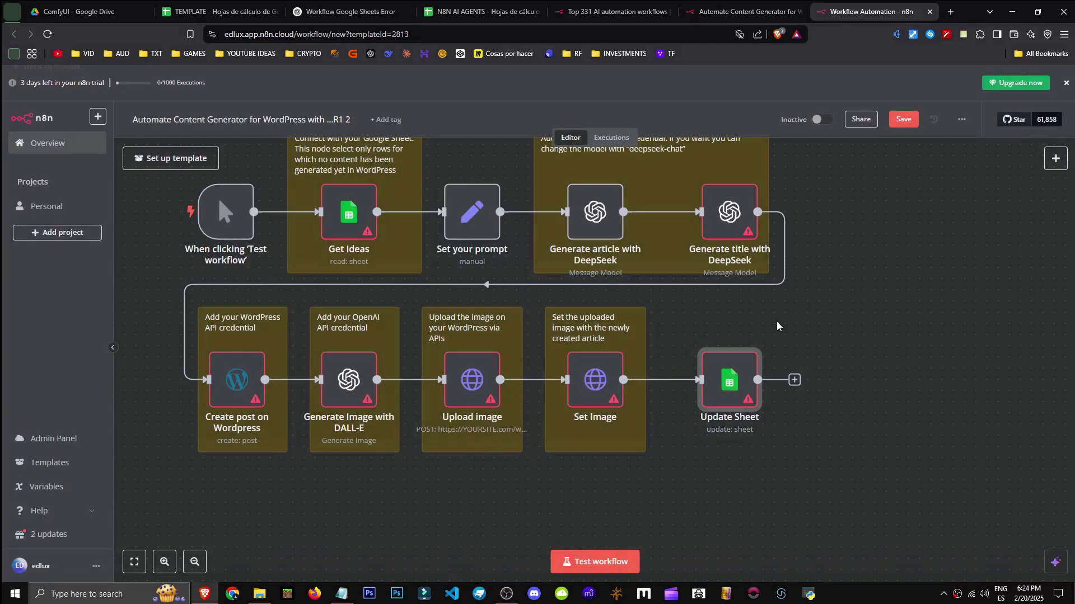
{"action": "scroll", "coordinate": [784, 314], "scroll_direction": "down", "scroll_amount": 1}
{"action": "scroll", "coordinate": [786, 364], "scroll_direction": "up", "scroll_amount": 2}
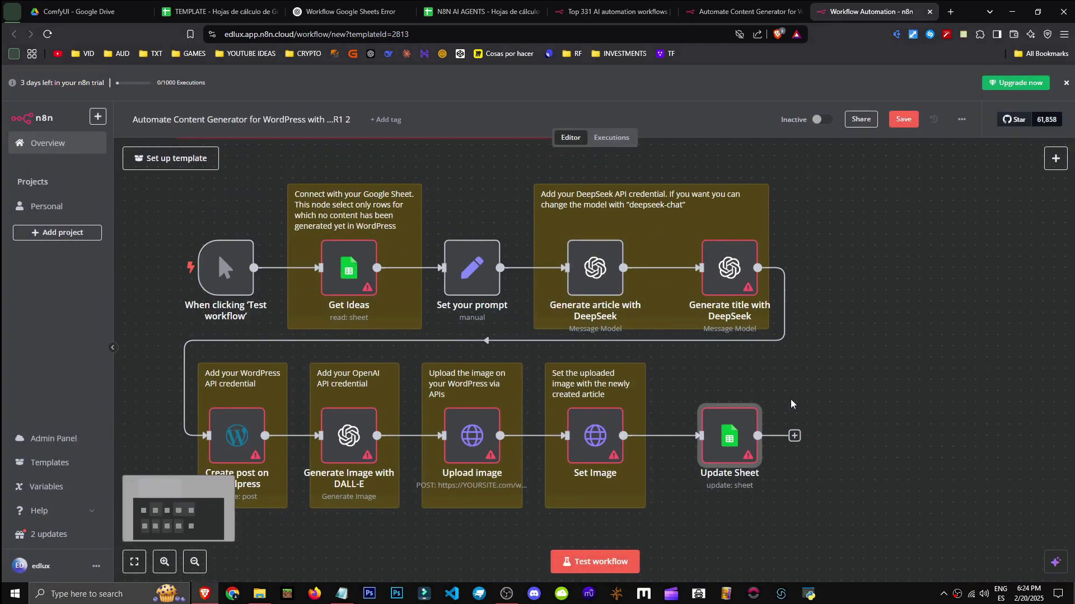
Import the Query Perplexity AI template into n8n from its n8n.io page
{"action": "key", "text": "alt+Tab"}
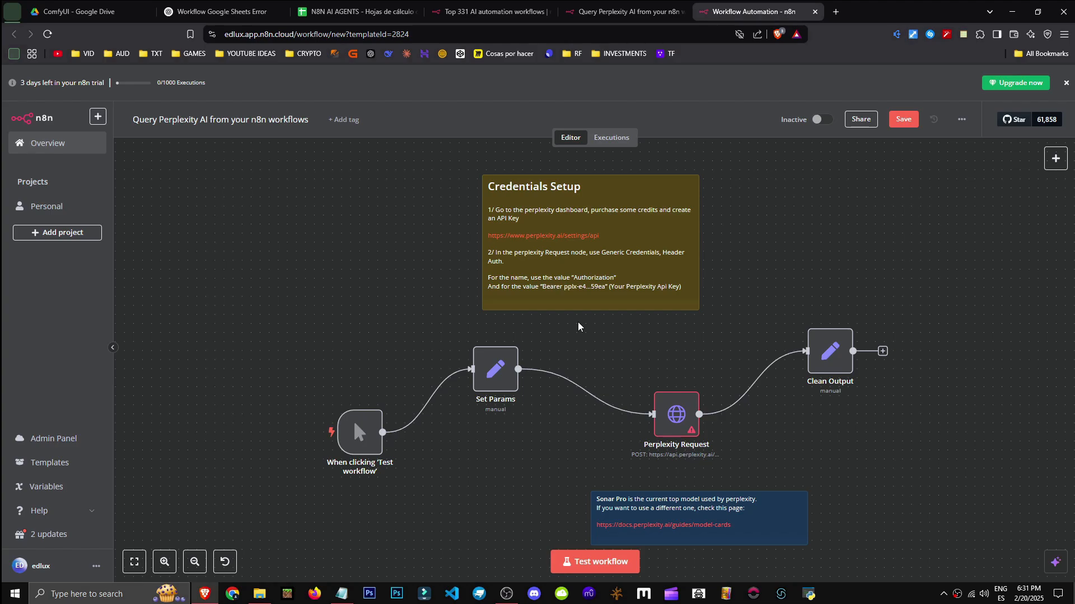
{"action": "left_click", "coordinate": [597, 8]}
{"action": "left_click", "coordinate": [273, 210]}
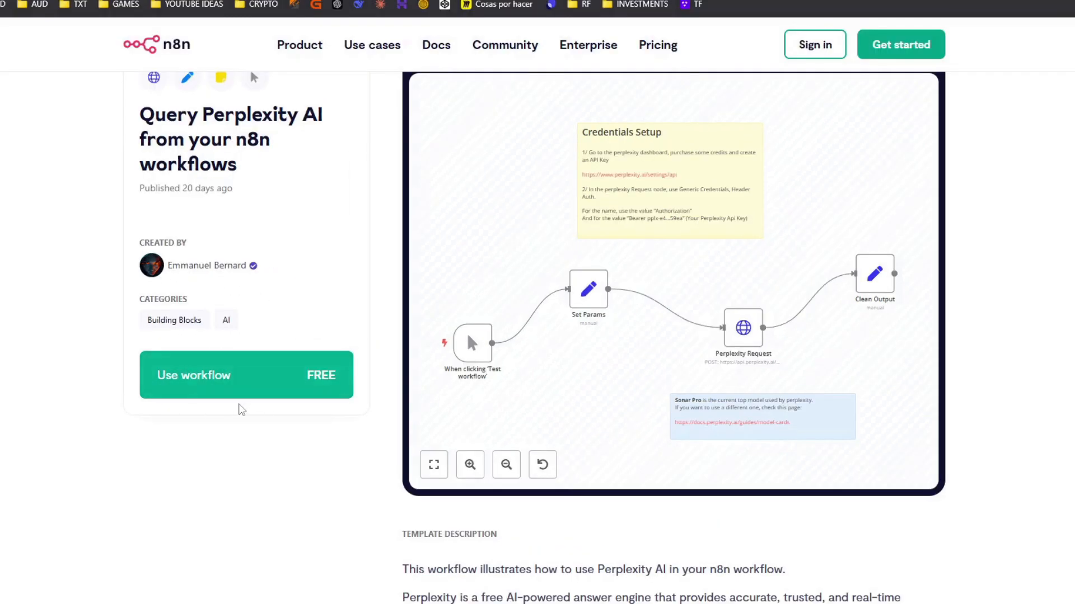
{"action": "left_click", "coordinate": [224, 375]}
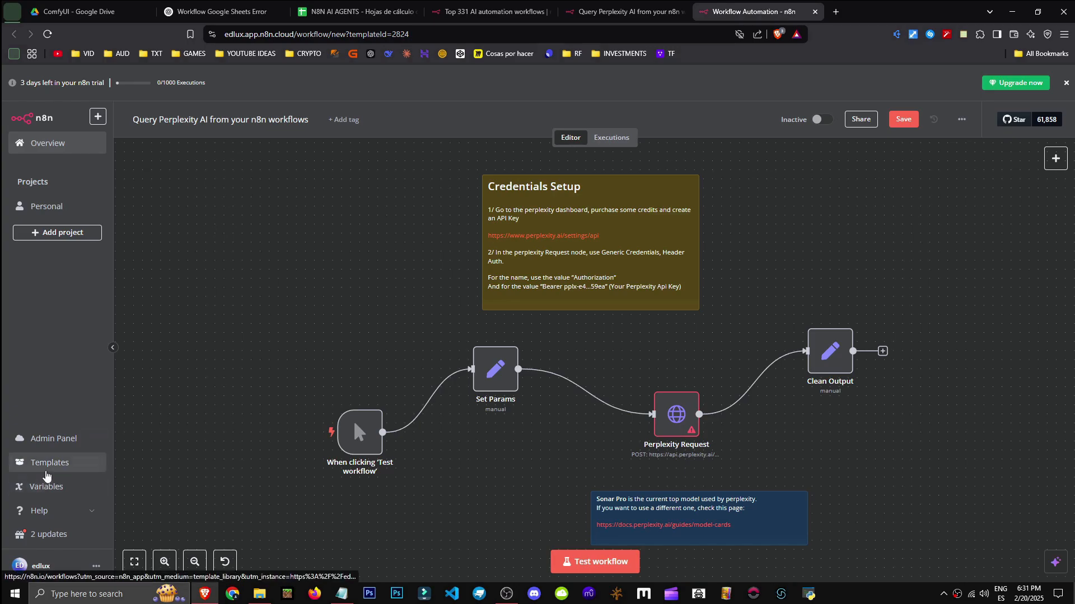
Align the trigger with Set Params, tidy the nodes into one row, and edit the Credentials Setup note
{"action": "left_click_drag", "start_coordinate": [284, 394], "coordinate": [286, 421]}
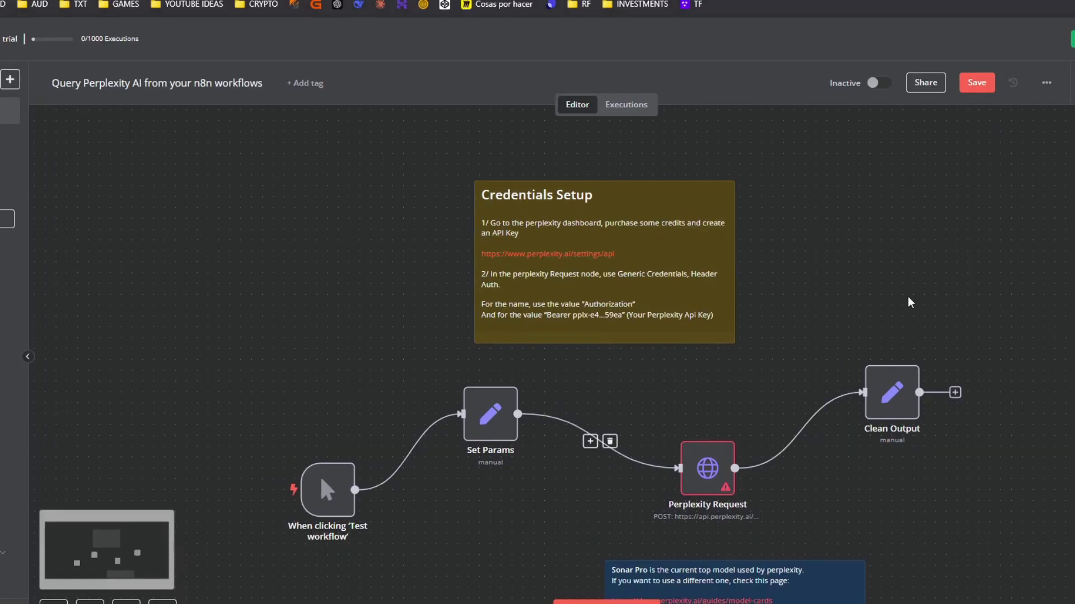
{"action": "left_click_drag", "start_coordinate": [343, 343], "coordinate": [373, 307]}
{"action": "left_click_drag", "start_coordinate": [391, 445], "coordinate": [396, 397]}
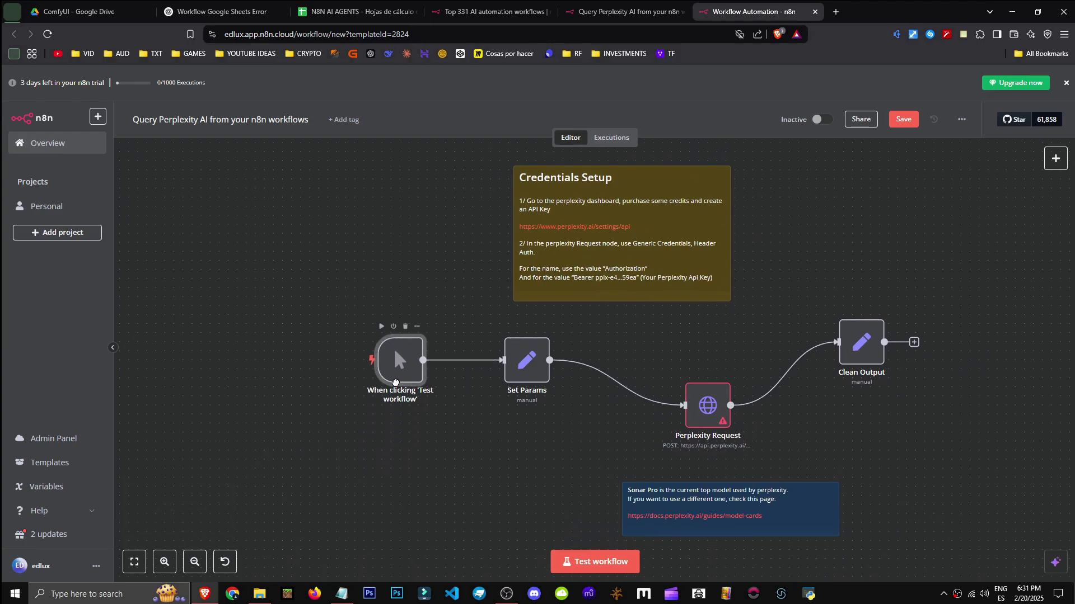
{"action": "key", "text": "shift+alt+t"}
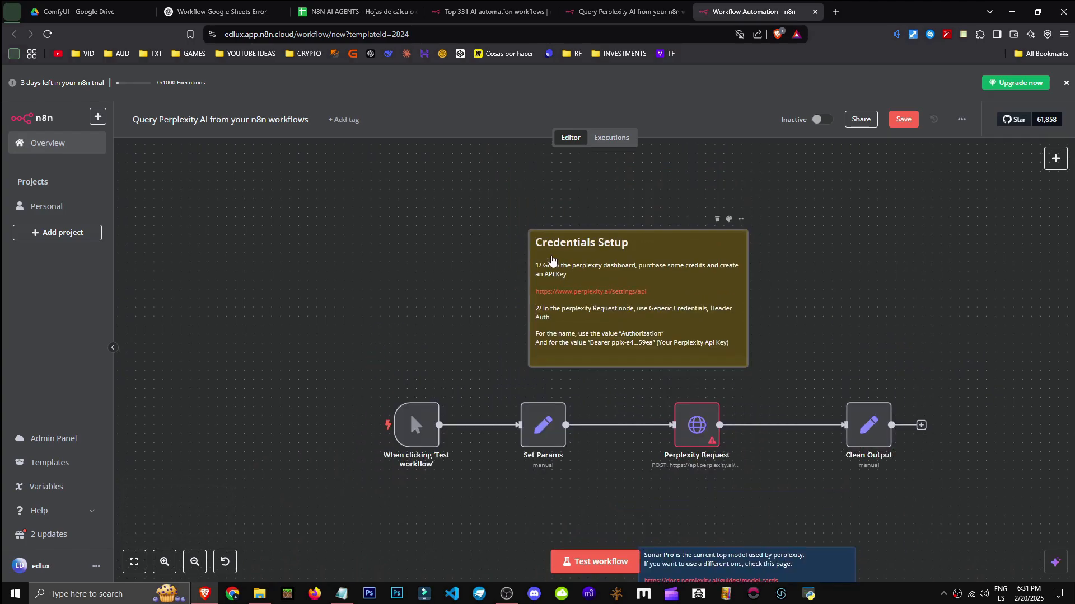
{"action": "double_click", "coordinate": [568, 274]}
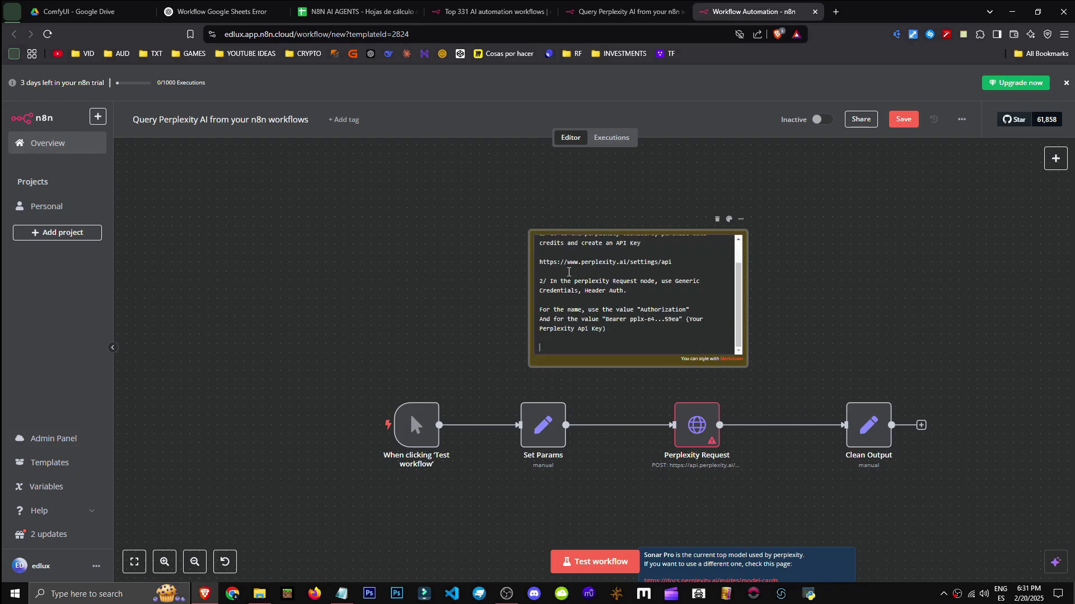
{"action": "left_click", "coordinate": [521, 294]}
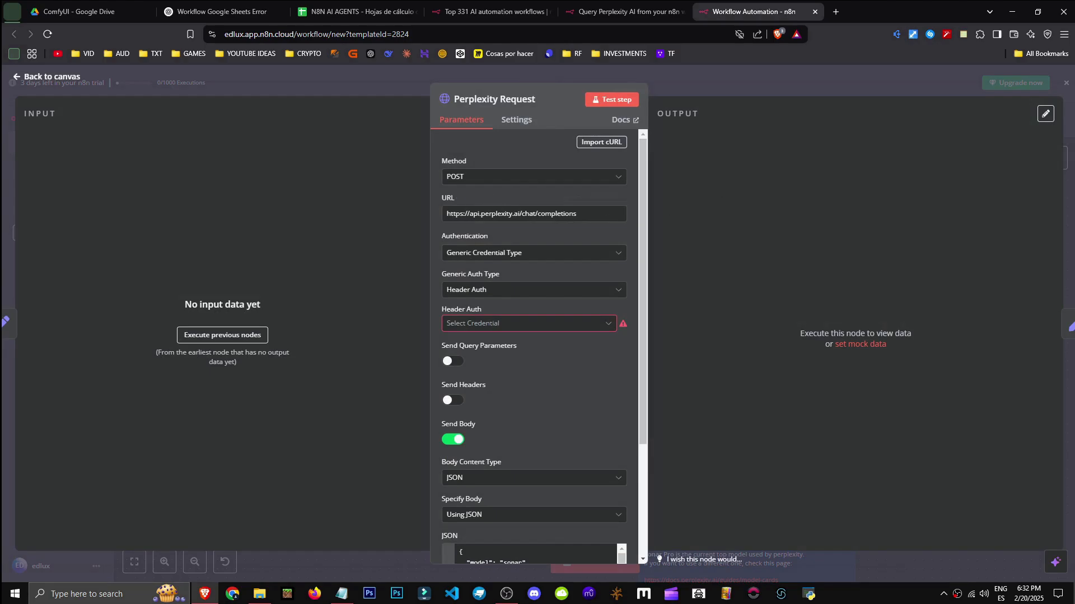
Close Perplexity Request and inspect Set Params' system_prompt field, 'You are an n8n fanboy.'
{"action": "left_click", "coordinate": [1064, 84]}
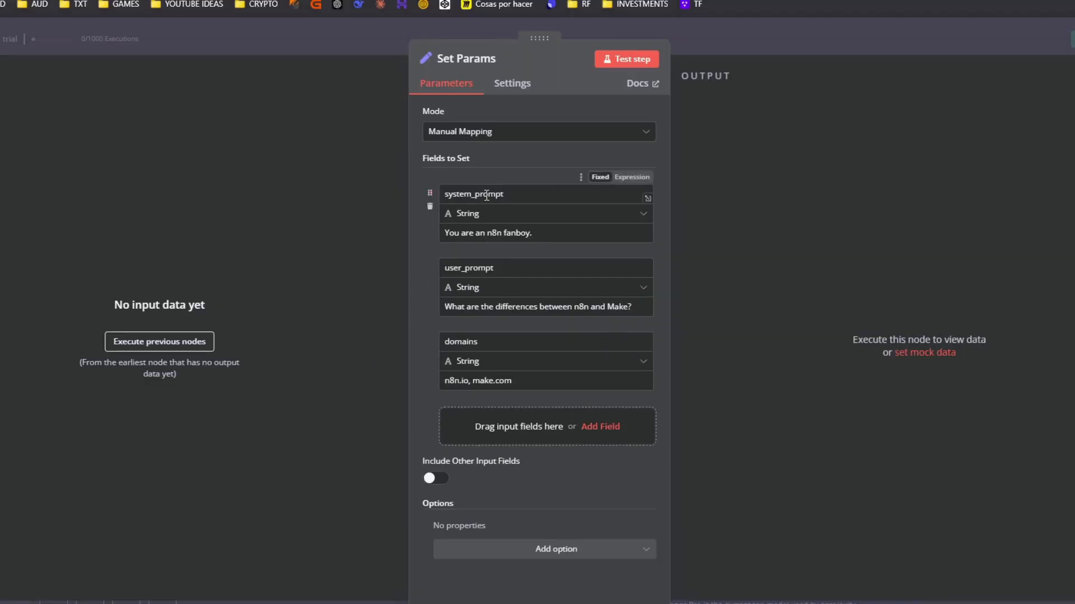
{"action": "left_click_drag", "start_coordinate": [504, 194], "coordinate": [460, 193]}
{"action": "left_click", "coordinate": [479, 173]}
{"action": "left_click", "coordinate": [498, 215]}
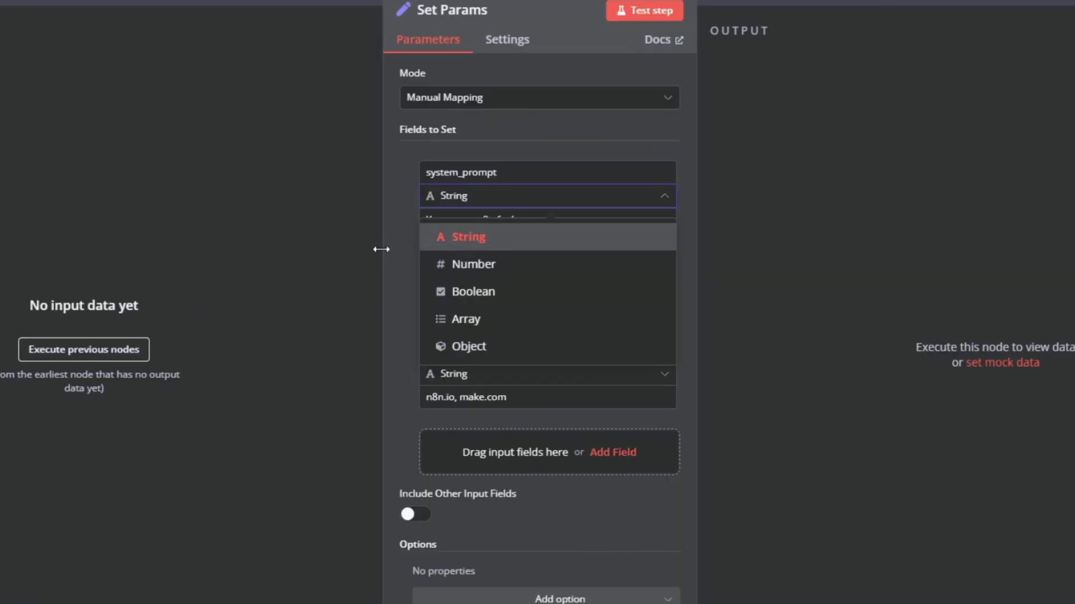
{"action": "left_click", "coordinate": [429, 291]}
{"action": "left_click", "coordinate": [548, 233]}
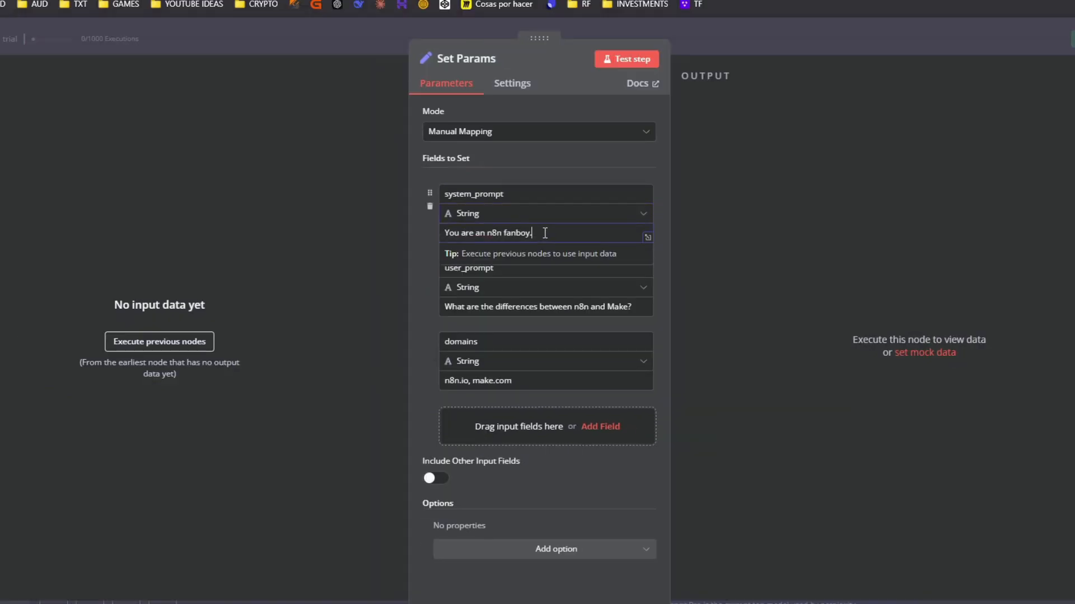
{"action": "left_click_drag", "start_coordinate": [547, 232], "coordinate": [421, 235]}
{"action": "left_click", "coordinate": [438, 244]}
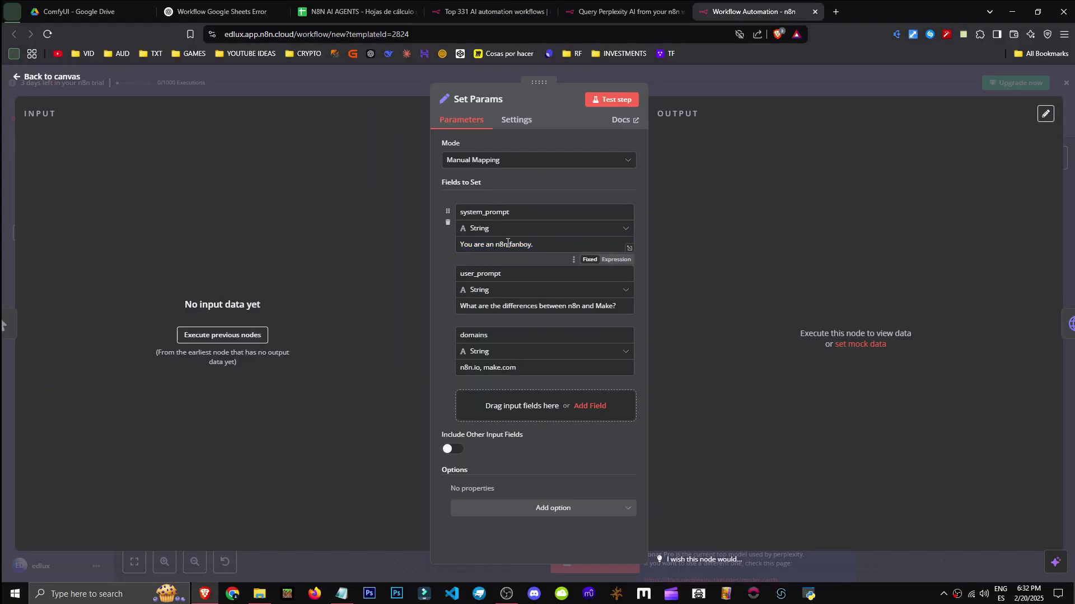
{"action": "left_click_drag", "start_coordinate": [536, 244], "coordinate": [427, 244]}
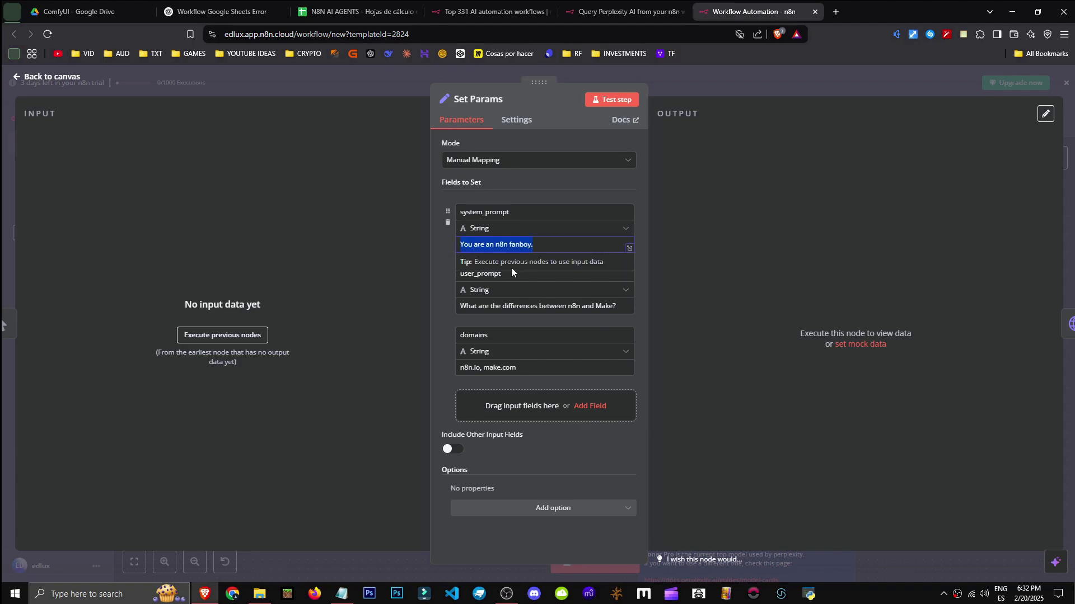
{"action": "left_click", "coordinate": [433, 256]}
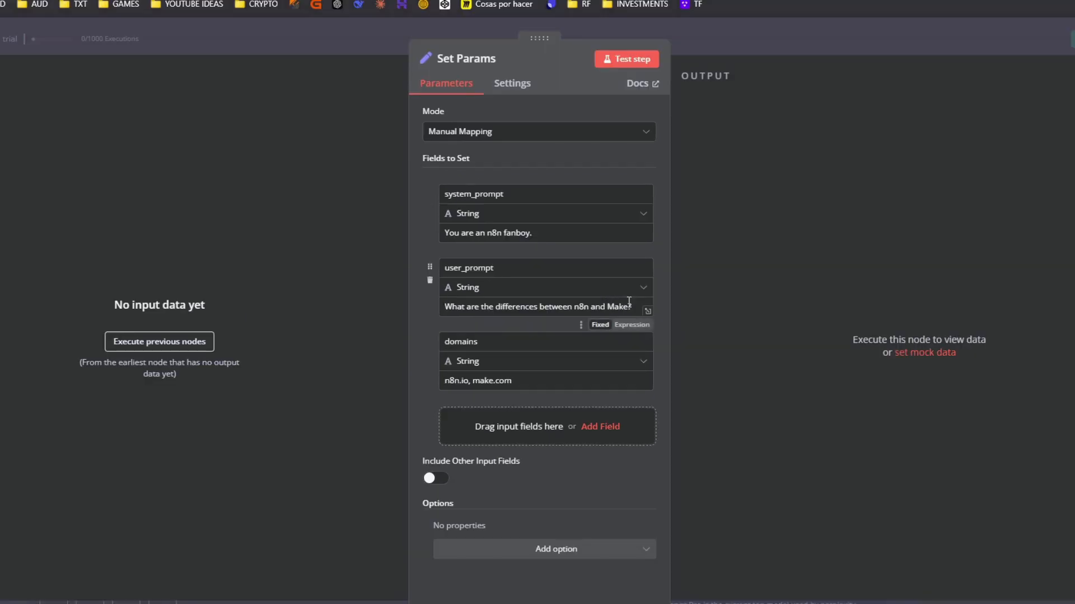
Review user_prompt, add then discard an empty field, and check domains 'n8n.io, make.com'
{"action": "left_click_drag", "start_coordinate": [521, 270], "coordinate": [438, 273]}
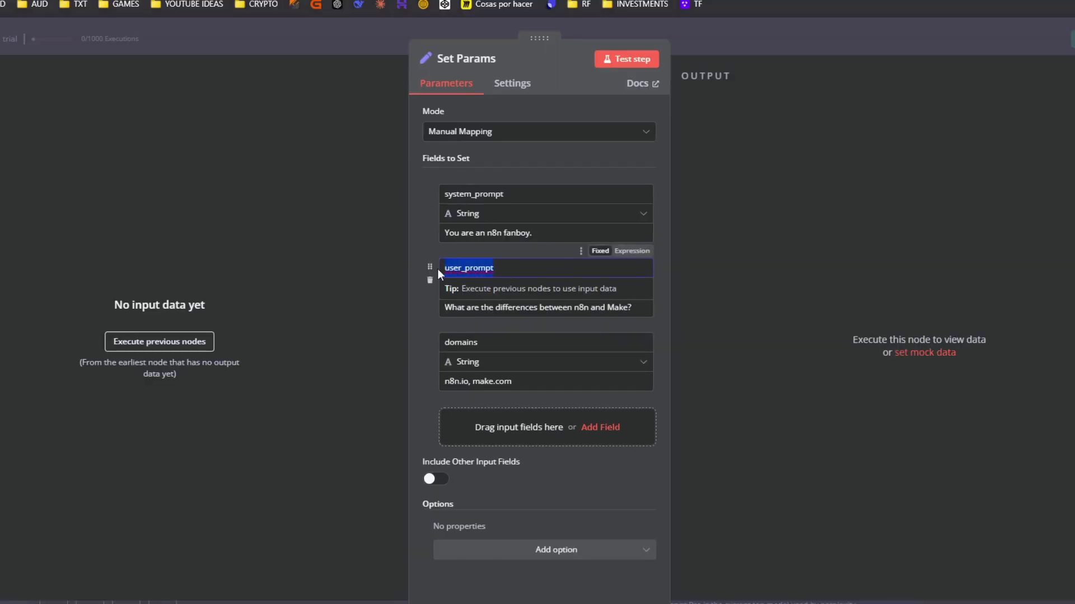
{"action": "left_click", "coordinate": [436, 310]}
{"action": "left_click_drag", "start_coordinate": [618, 307], "coordinate": [438, 306]}
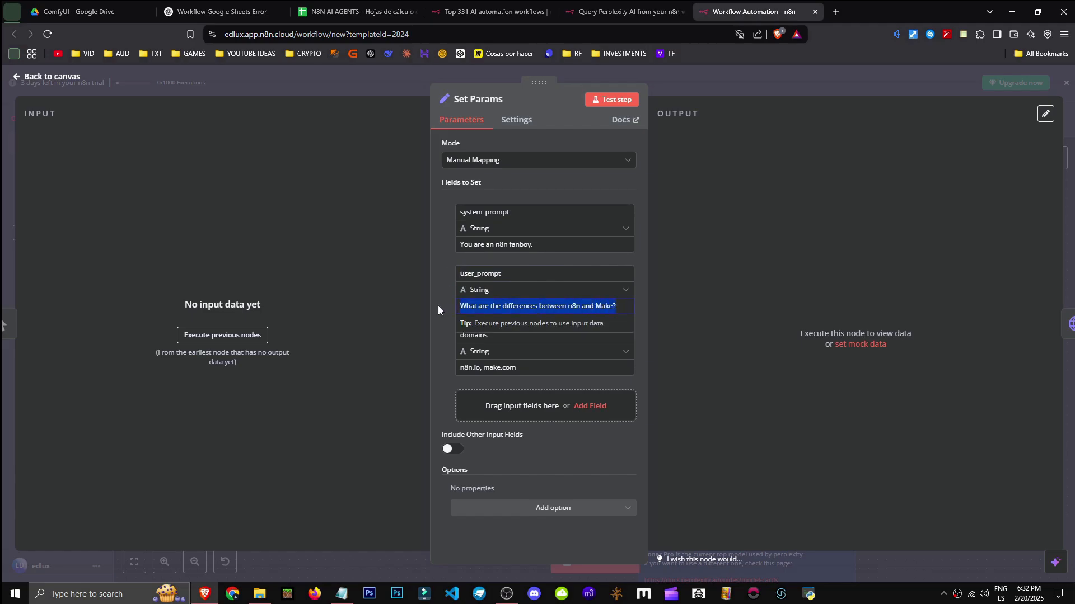
{"action": "left_click", "coordinate": [439, 309]}
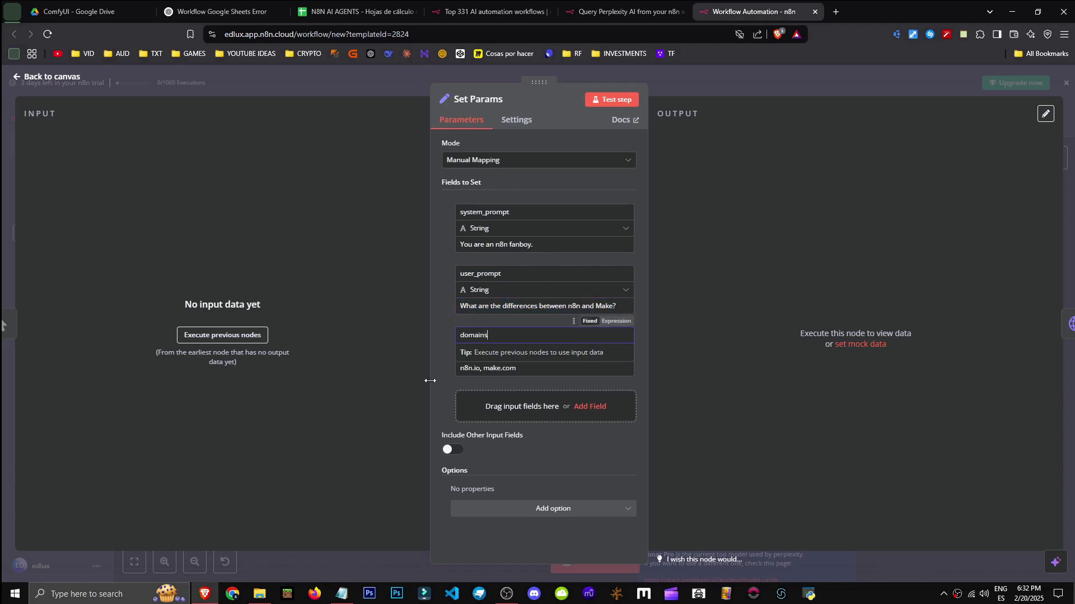
{"action": "left_click", "coordinate": [590, 406]}
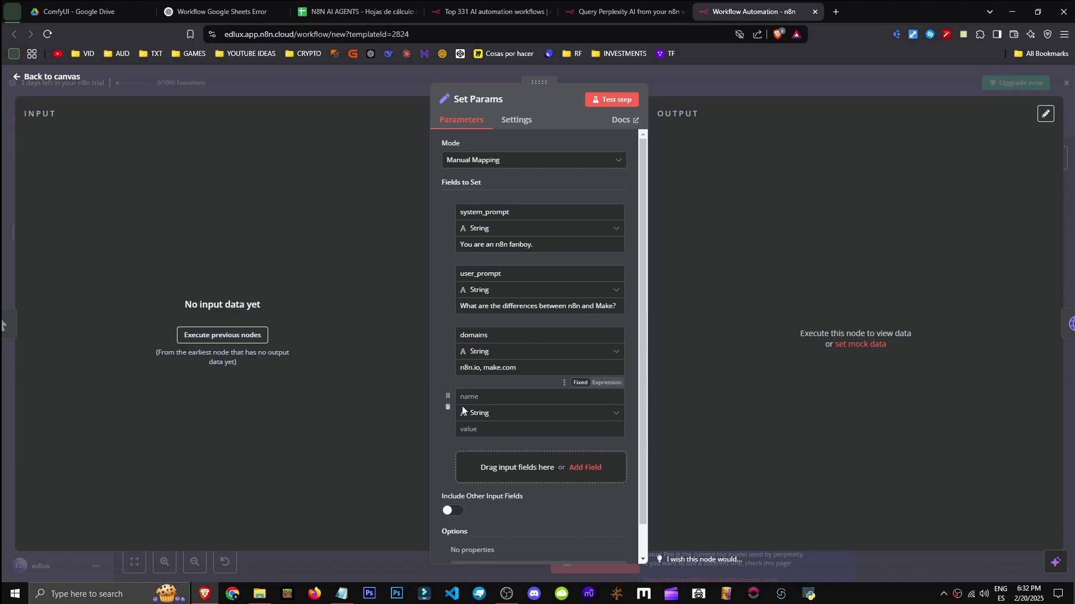
{"action": "left_click", "coordinate": [447, 407]}
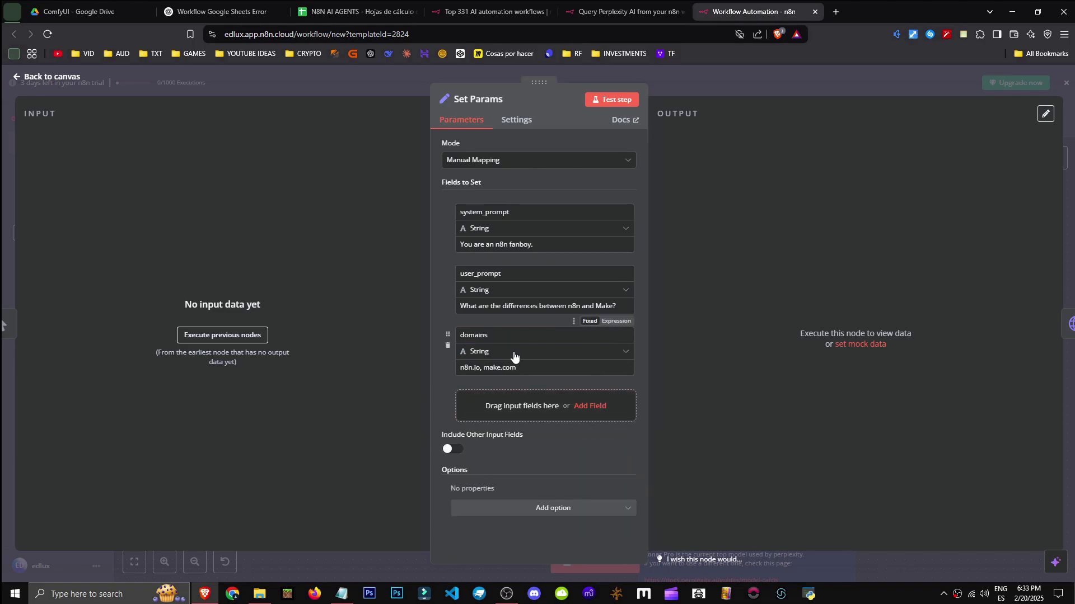
{"action": "left_click_drag", "start_coordinate": [518, 367], "coordinate": [458, 368]}
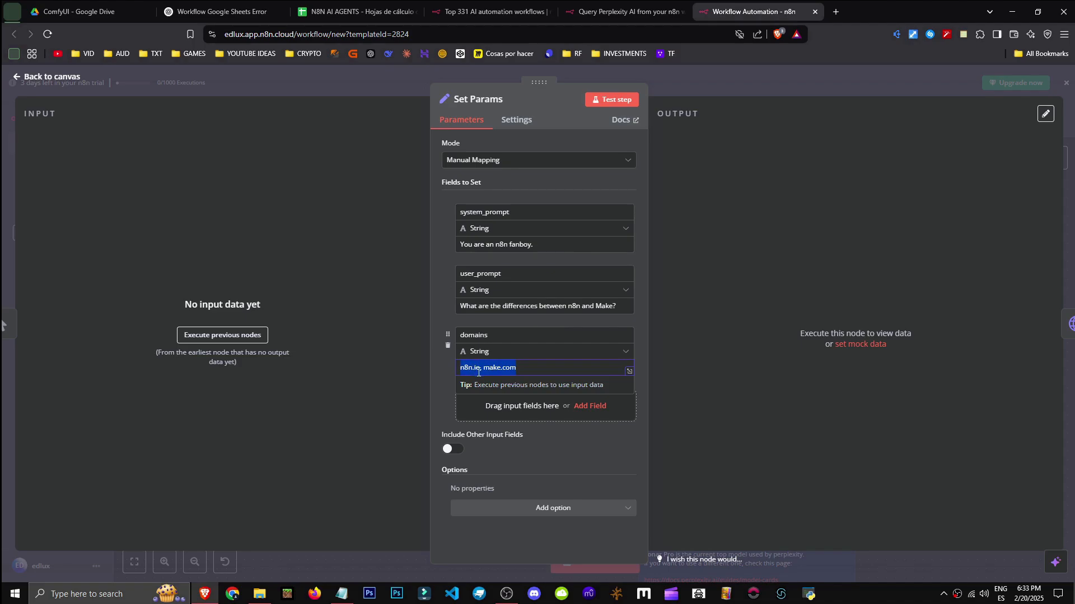
{"action": "left_click", "coordinate": [435, 381]}
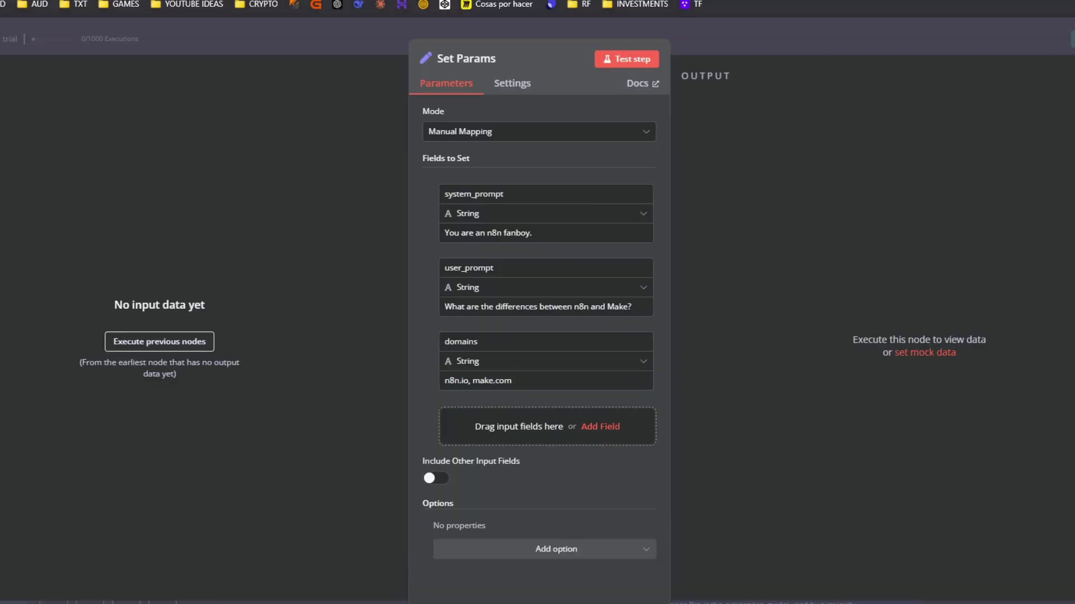
{"action": "left_click", "coordinate": [1068, 187]}
Preview the Perplexity Request JSON body, then briefly check the Set Params node
{"action": "double_click", "coordinate": [726, 459]}
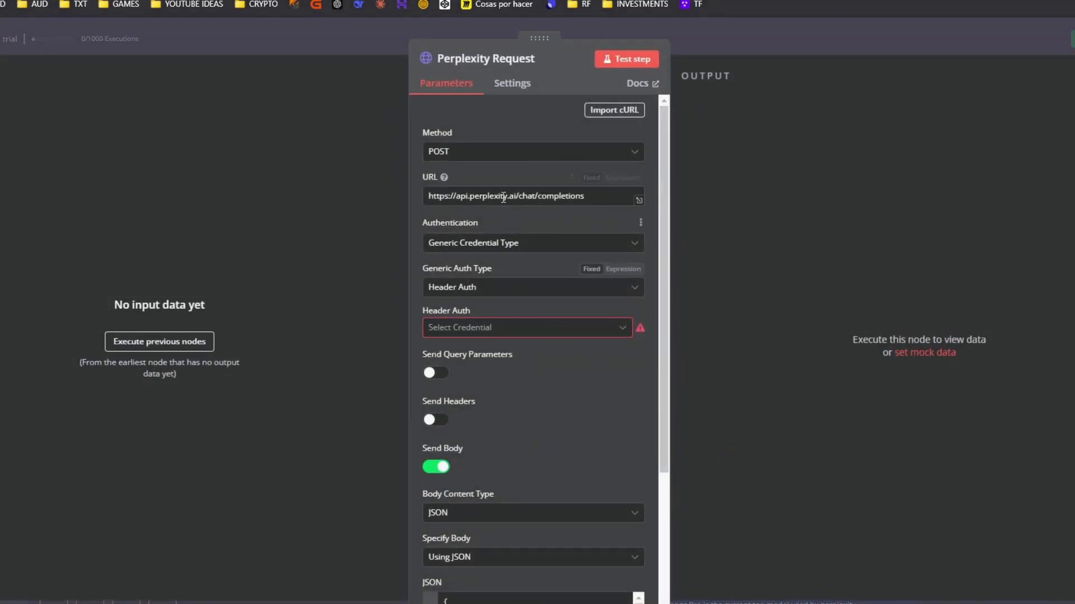
{"action": "scroll", "coordinate": [521, 320], "scroll_direction": "down", "scroll_amount": 3}
{"action": "left_click", "coordinate": [515, 449]}
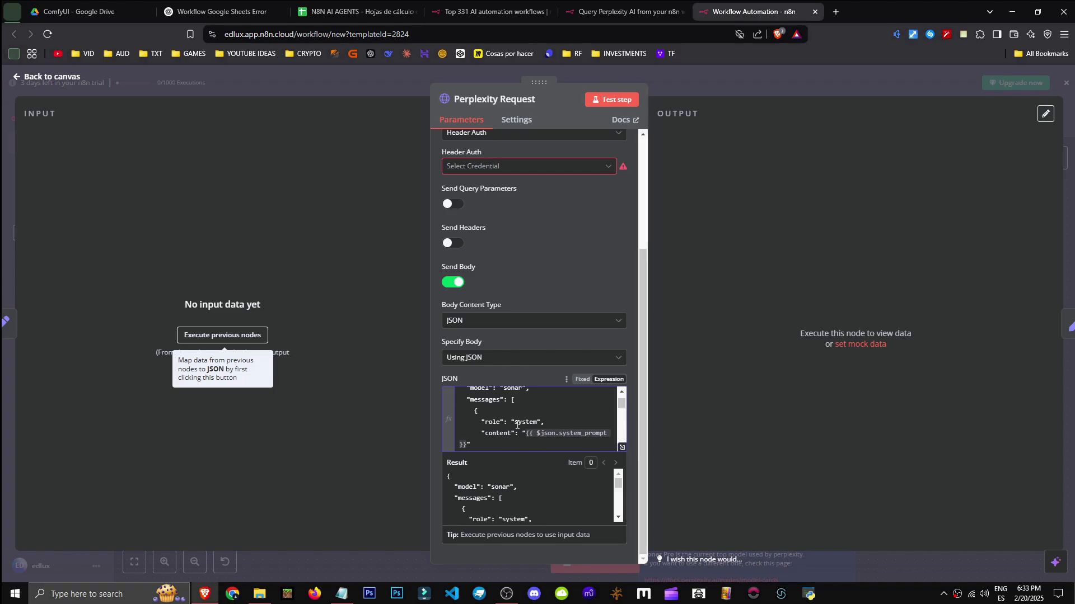
{"action": "left_click", "coordinate": [1036, 85]}
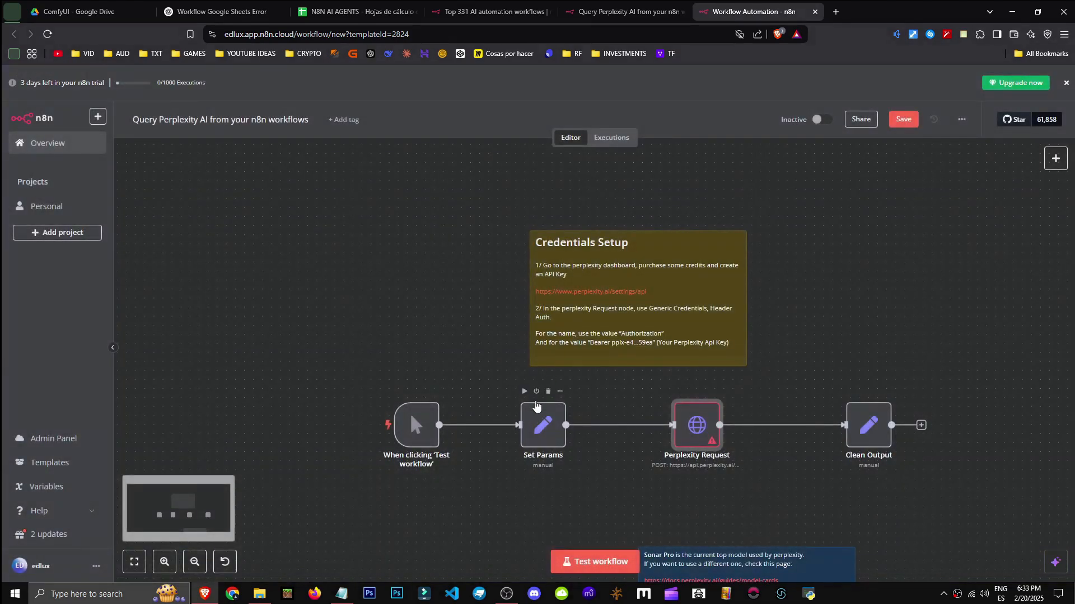
{"action": "double_click", "coordinate": [542, 424]}
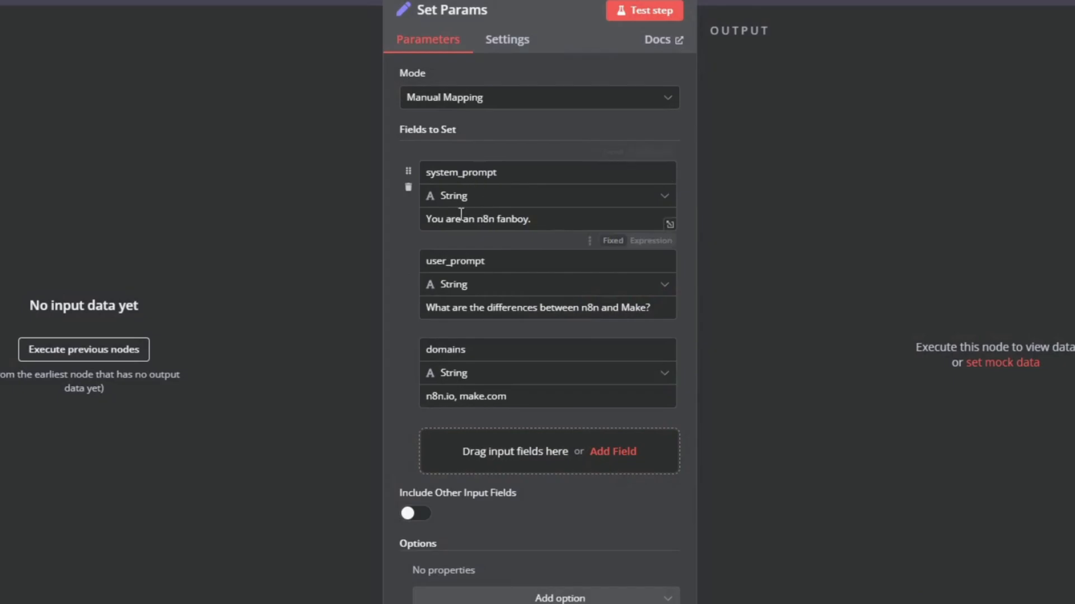
{"action": "left_click", "coordinate": [823, 84]}
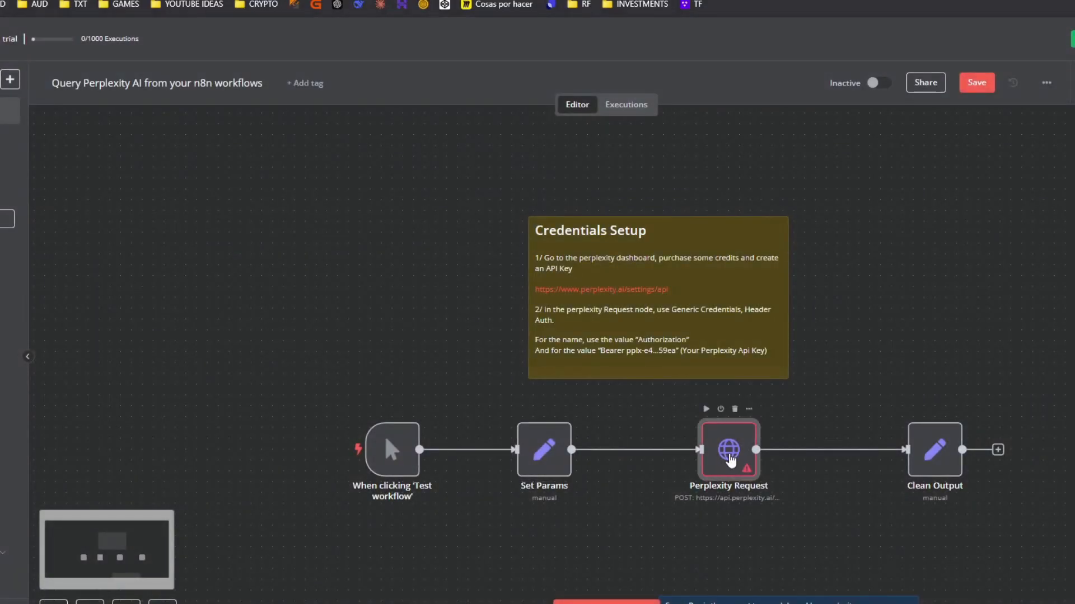
Reopen Perplexity Request and examine its JSON body, highlighting temperature 0.2
{"action": "double_click", "coordinate": [729, 453]}
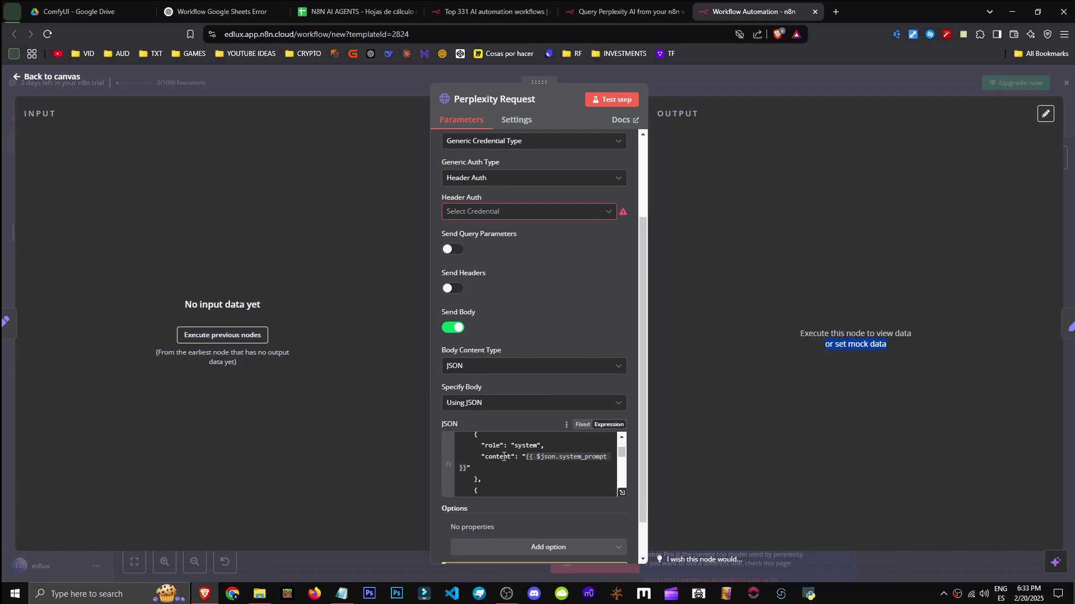
{"action": "left_click", "coordinate": [528, 456]}
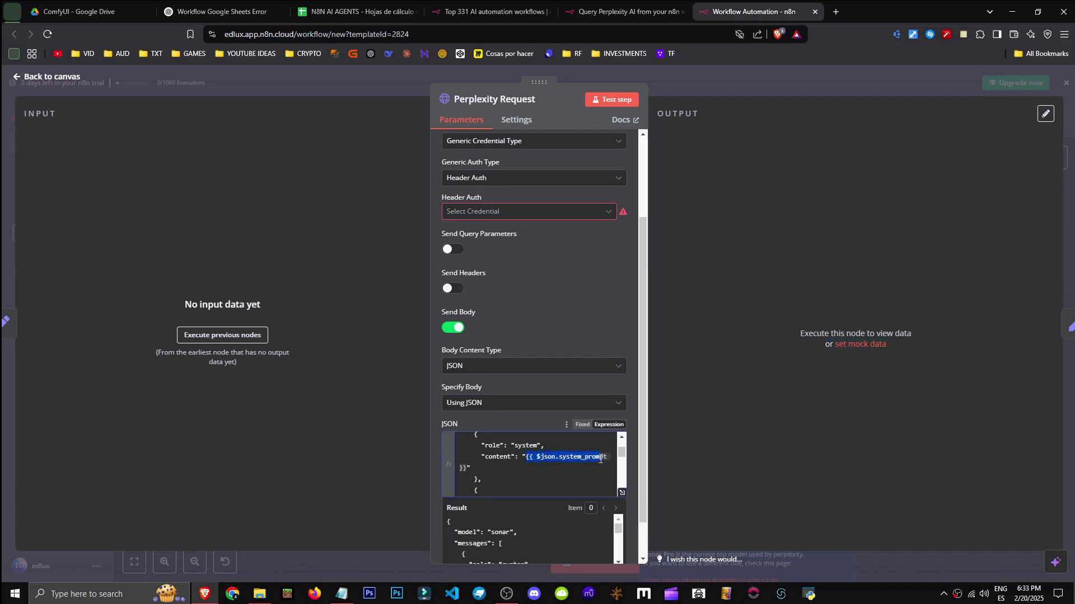
{"action": "scroll", "coordinate": [502, 460], "scroll_direction": "down", "scroll_amount": 2}
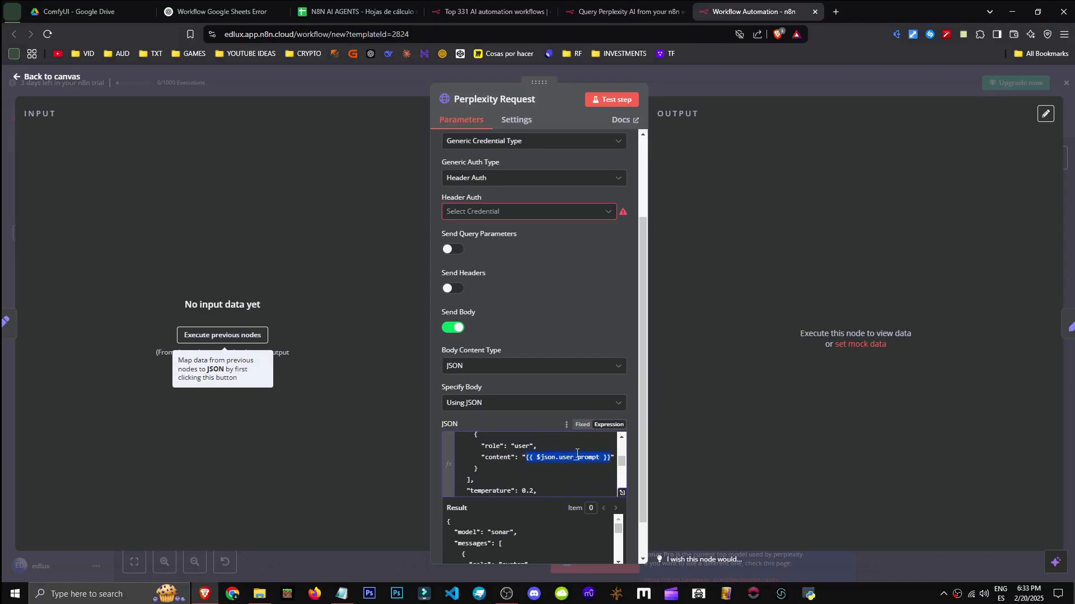
{"action": "left_click_drag", "start_coordinate": [622, 458], "coordinate": [623, 467]}
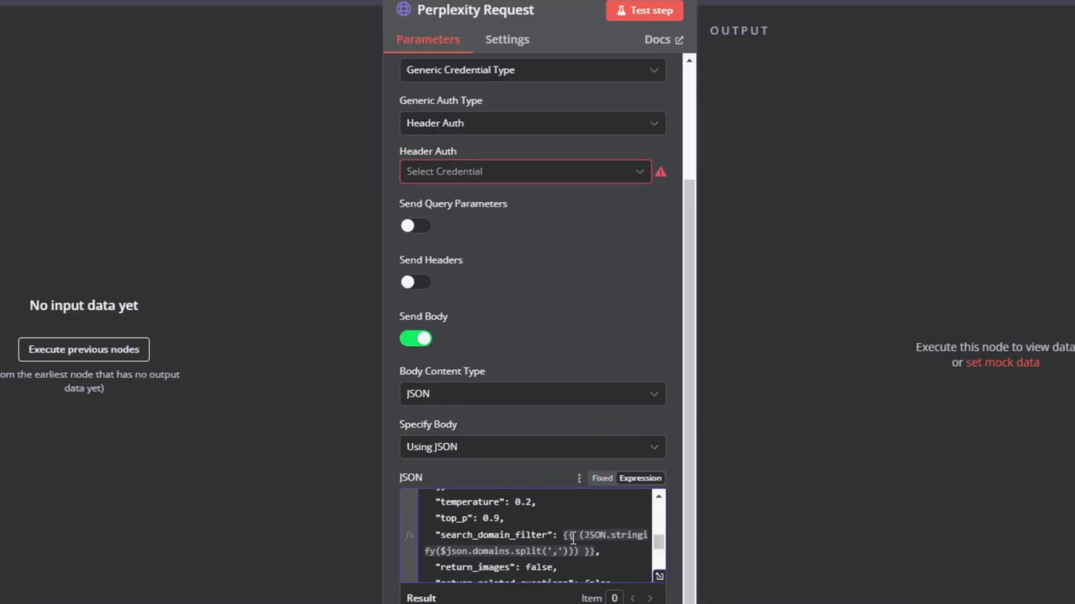
{"action": "left_click_drag", "start_coordinate": [659, 541], "coordinate": [659, 508]}
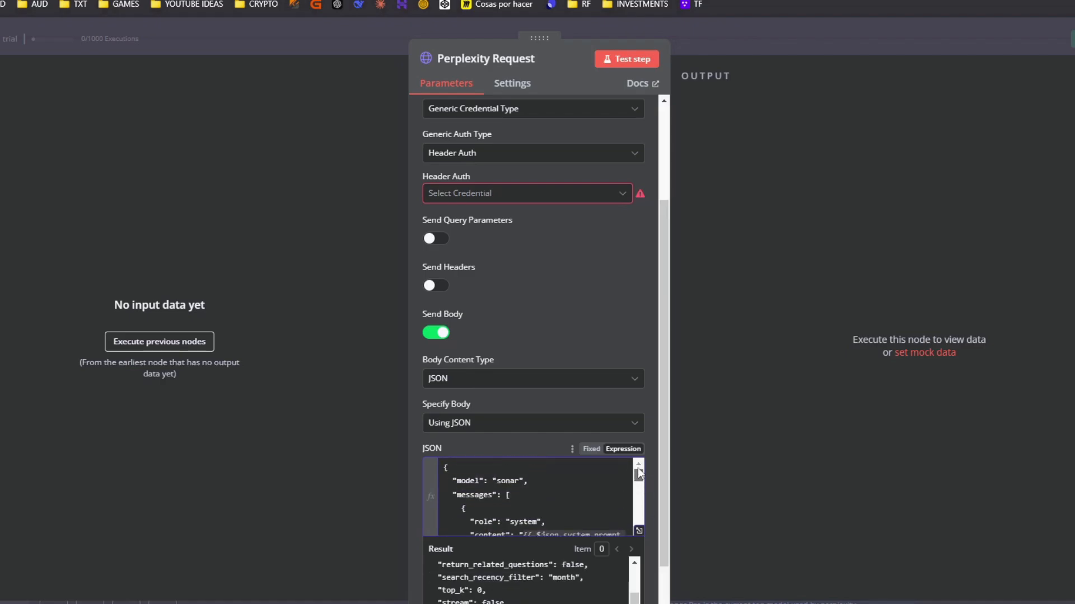
{"action": "mouse_move", "coordinate": [638, 469]}
{"action": "left_mouse_down"}
{"action": "mouse_move", "coordinate": [637, 492]}
{"action": "mouse_move", "coordinate": [620, 452]}
{"action": "mouse_move", "coordinate": [619, 464]}
{"action": "left_mouse_up"}
{"action": "left_click_drag", "start_coordinate": [470, 449], "coordinate": [509, 451]}
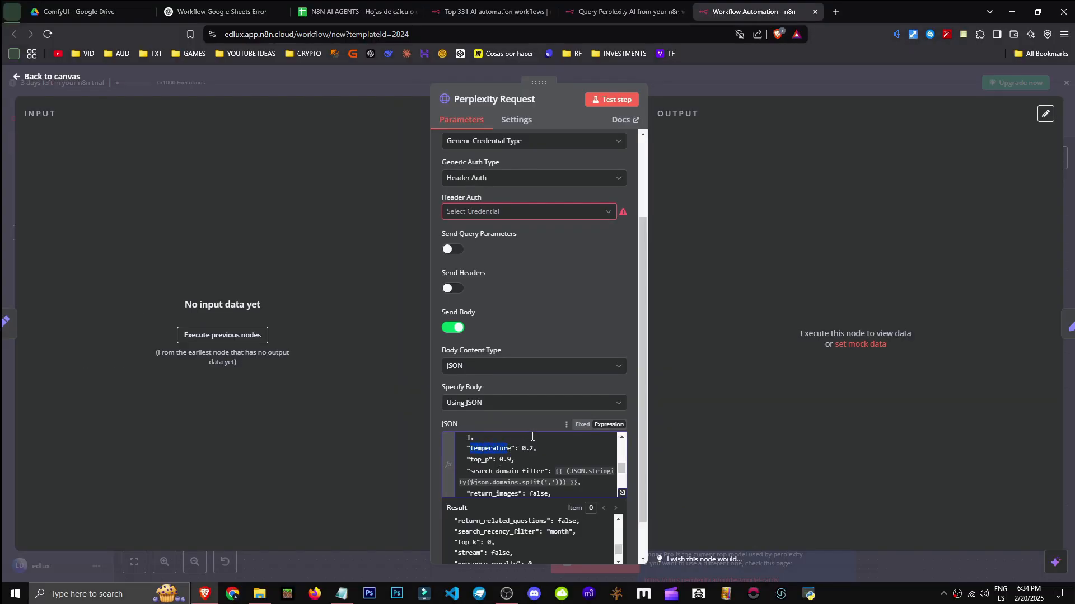
{"action": "left_click_drag", "start_coordinate": [521, 448], "coordinate": [537, 449]}
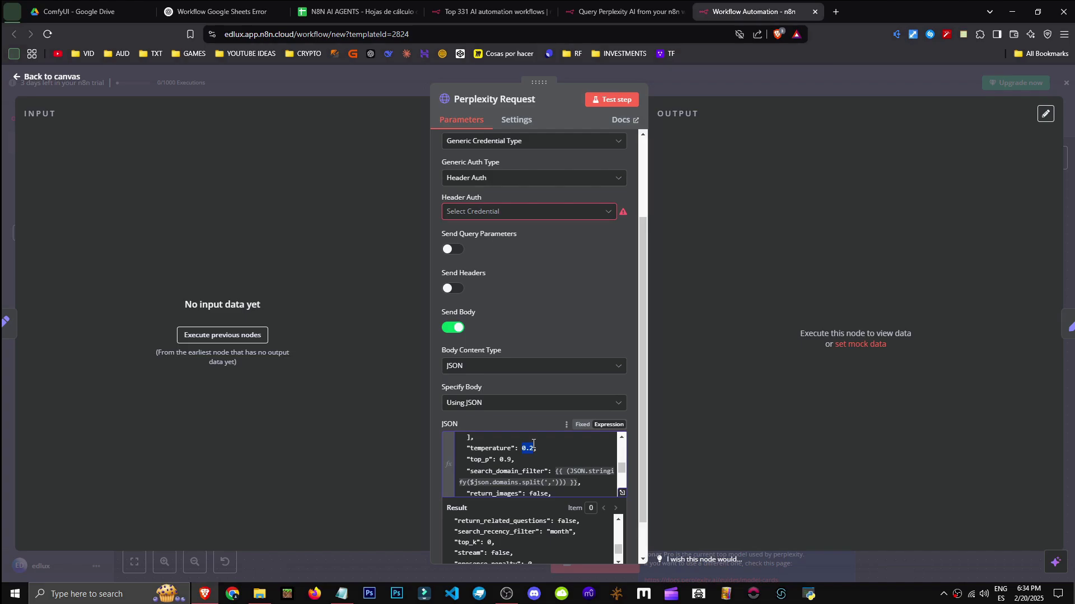
Scroll through the remaining request body parameters, including the domain filter
{"action": "scroll", "coordinate": [620, 473], "scroll_direction": "down", "scroll_amount": 2}
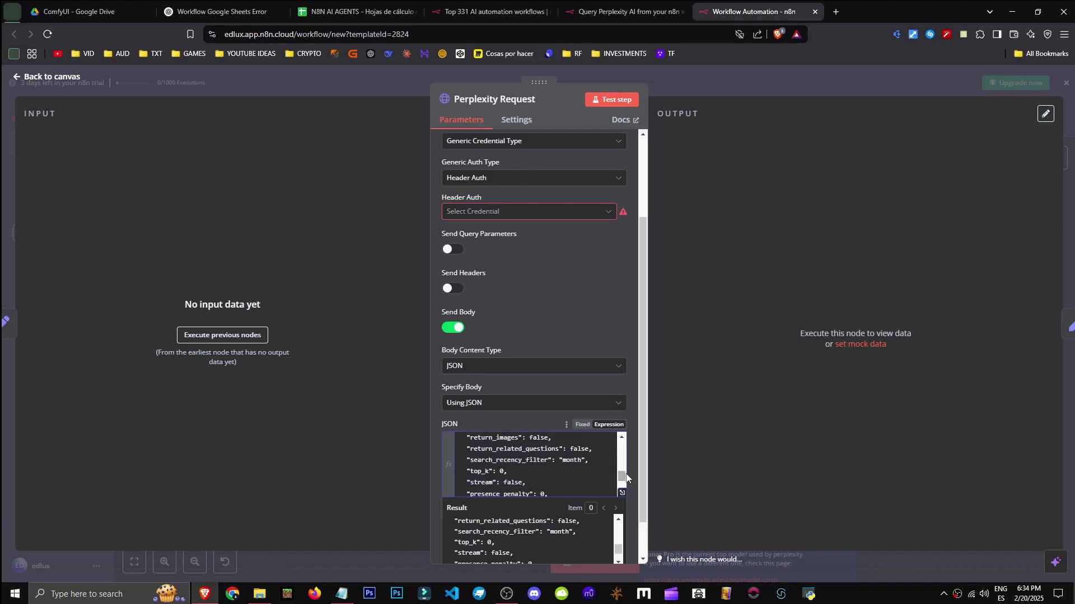
{"action": "scroll", "coordinate": [621, 477], "scroll_direction": "down", "scroll_amount": 2}
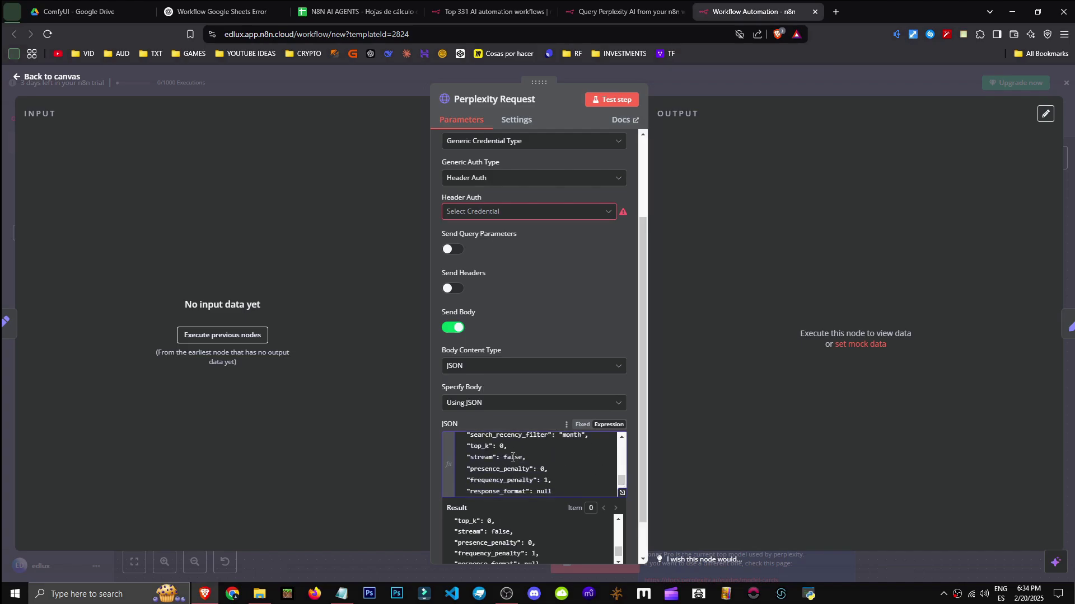
{"action": "scroll", "coordinate": [559, 486], "scroll_direction": "up", "scroll_amount": 1}
{"action": "scroll", "coordinate": [560, 485], "scroll_direction": "down", "scroll_amount": 1}
{"action": "left_click_drag", "start_coordinate": [622, 485], "coordinate": [621, 476]}
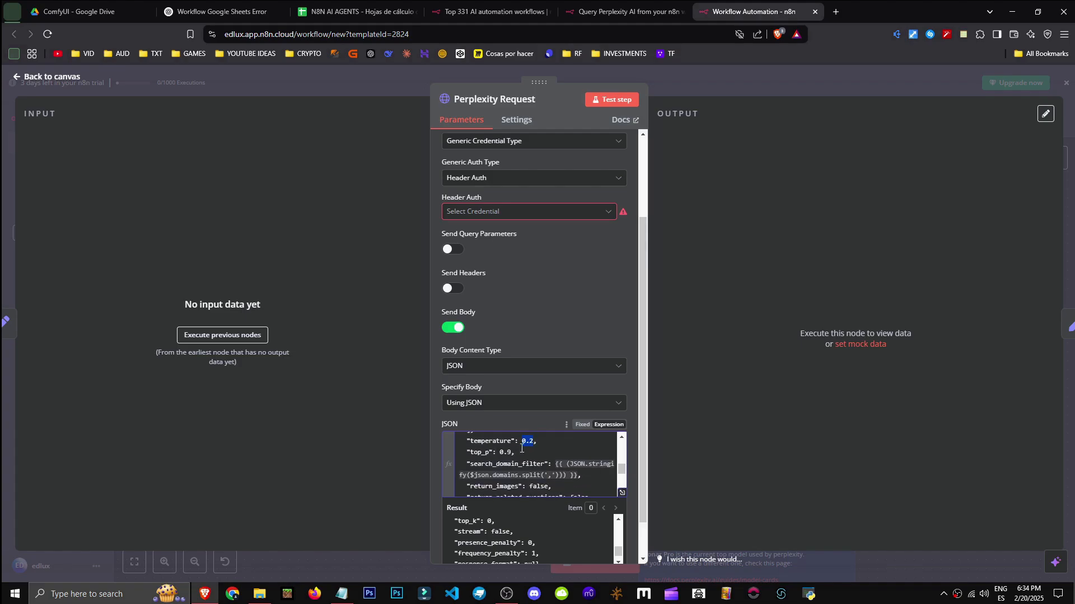
{"action": "scroll", "coordinate": [582, 461], "scroll_direction": "down", "scroll_amount": 3}
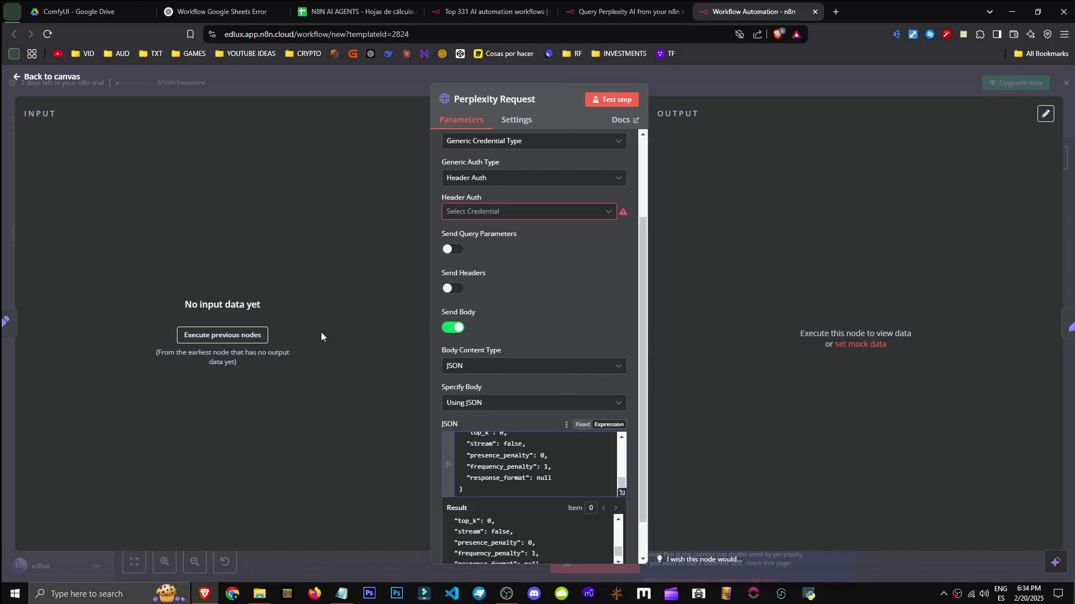
{"action": "left_click_drag", "start_coordinate": [794, 330], "coordinate": [1002, 380]}
{"action": "scroll", "coordinate": [565, 318], "scroll_direction": "up", "scroll_amount": 3}
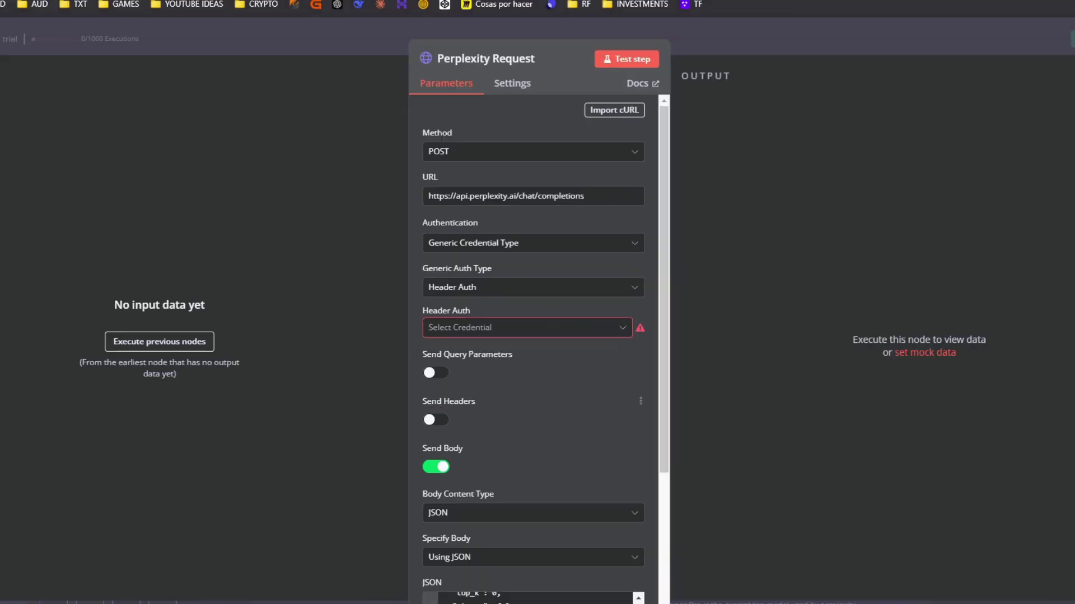
Close Perplexity Request and inspect Clean Output's citations expression {{ $json.citations }}
{"action": "left_click", "coordinate": [48, 77]}
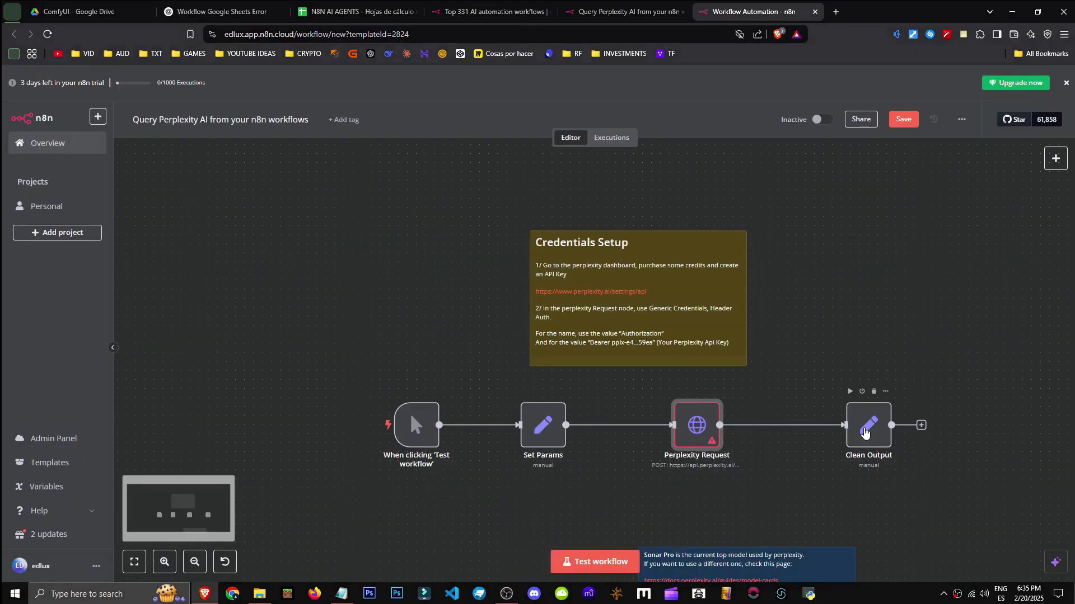
{"action": "double_click", "coordinate": [935, 450]}
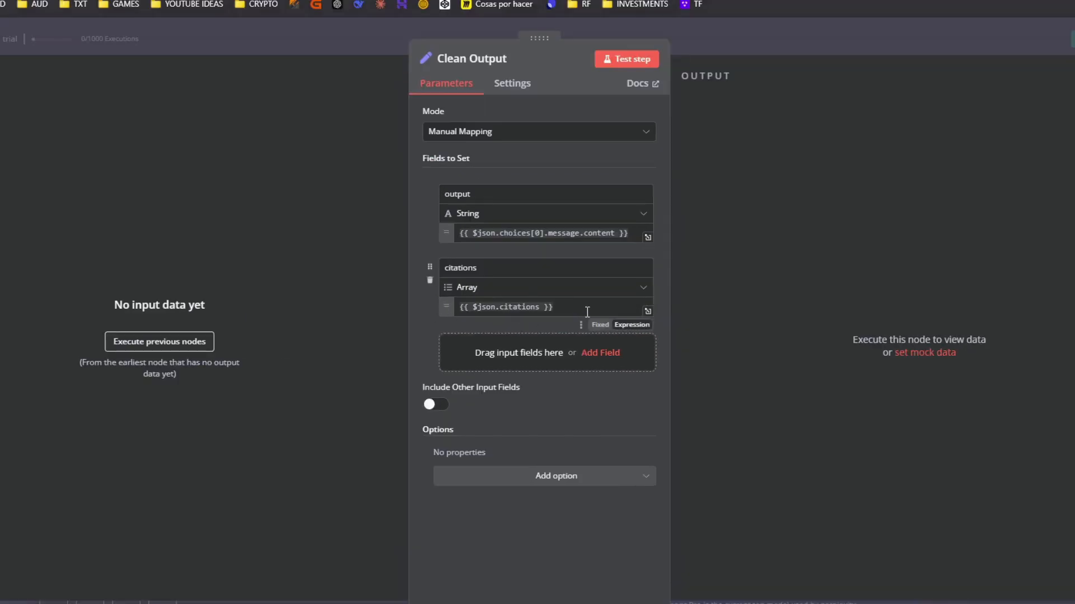
{"action": "left_click_drag", "start_coordinate": [551, 306], "coordinate": [428, 307]}
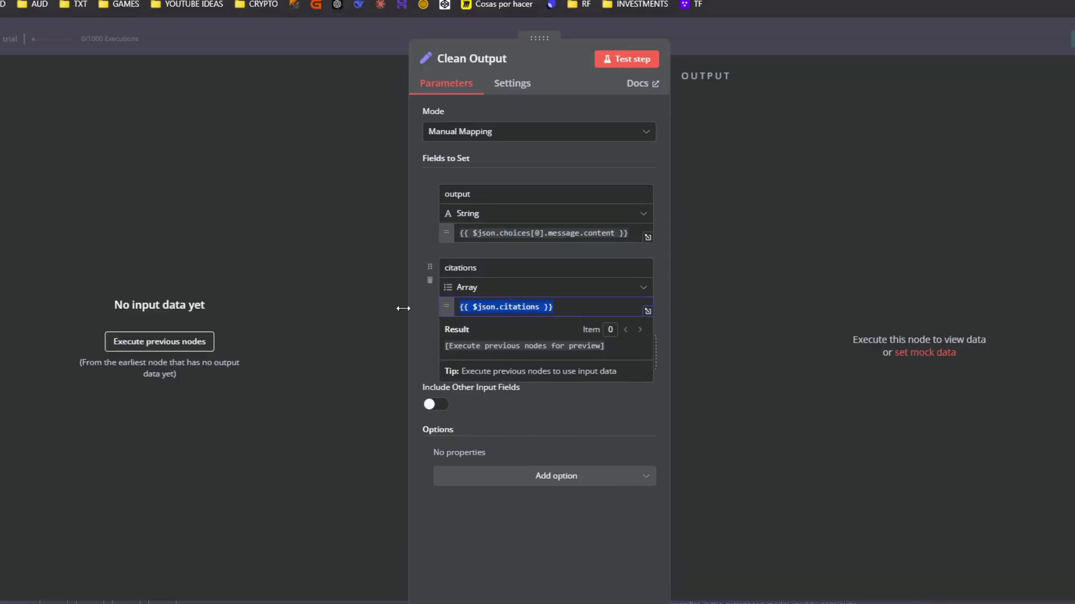
{"action": "left_click", "coordinate": [413, 354]}
{"action": "key", "text": "Escape"}
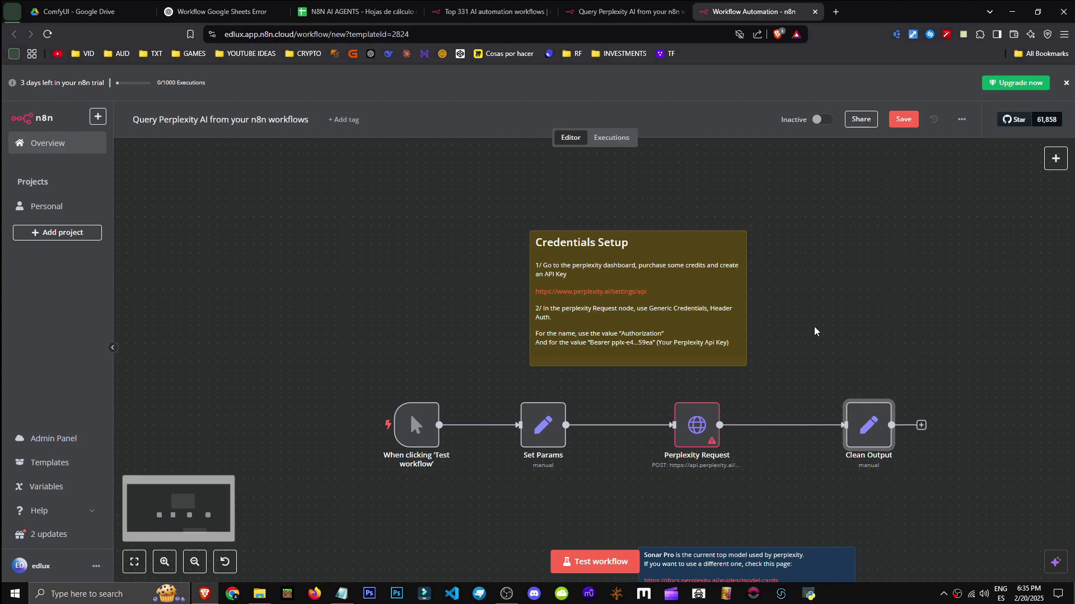
Pan the workflow canvas to reposition the nodes in view
{"action": "left_click_drag", "start_coordinate": [1027, 297], "coordinate": [772, 261]}
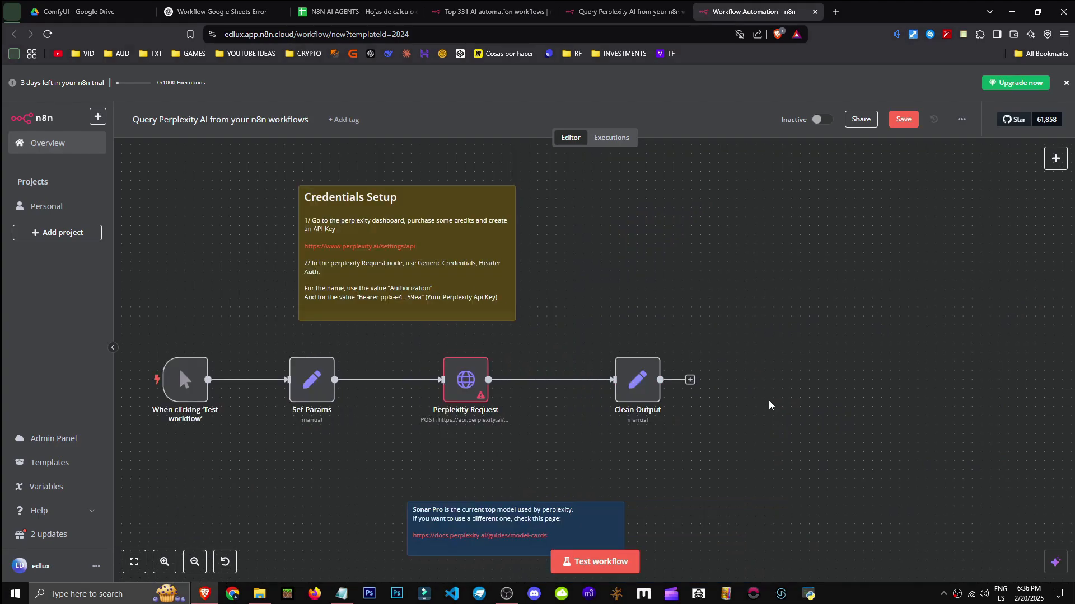
{"action": "left_click_drag", "start_coordinate": [800, 392], "coordinate": [833, 376]}
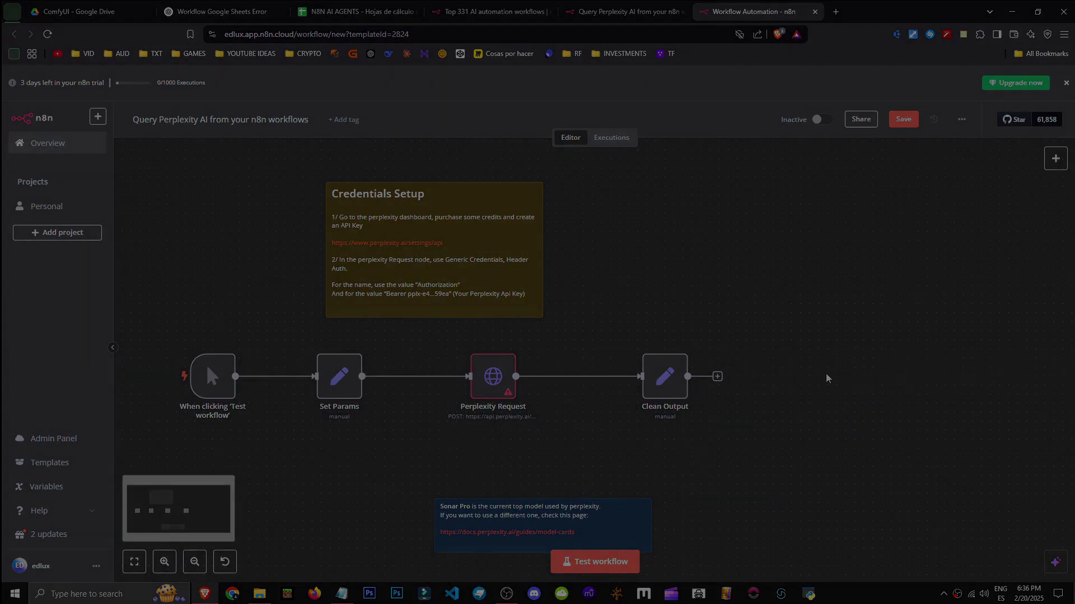
{"action": "left_click_drag", "start_coordinate": [936, 407], "coordinate": [937, 423]}
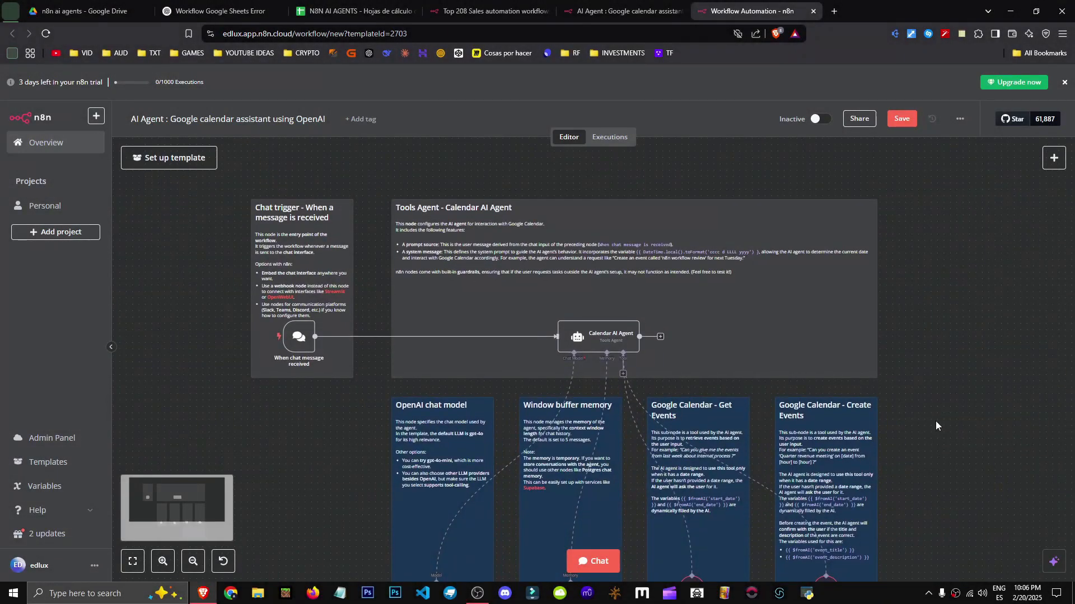
Switch back to the Google calendar assistant template and open the workflow templates library
{"action": "left_click", "coordinate": [619, 7]}
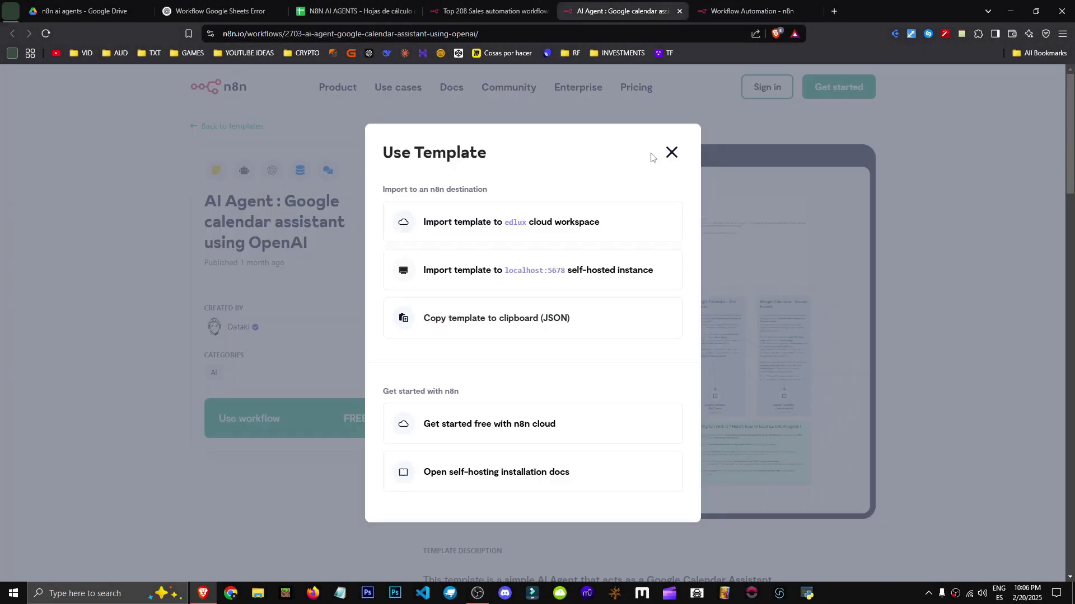
{"action": "left_click", "coordinate": [671, 153]}
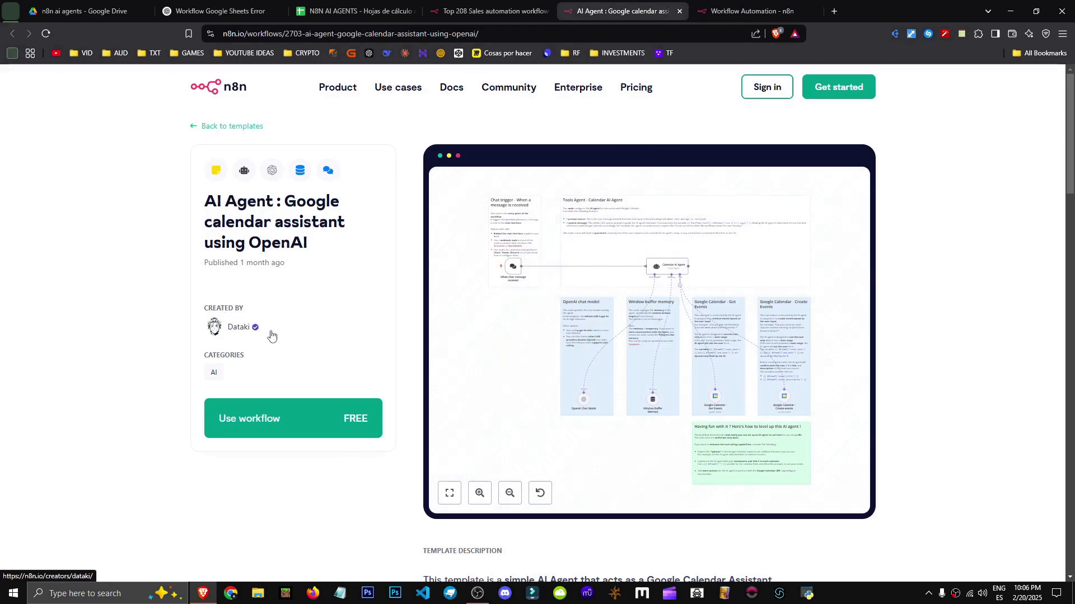
{"action": "left_click_drag", "start_coordinate": [205, 195], "coordinate": [274, 202]}
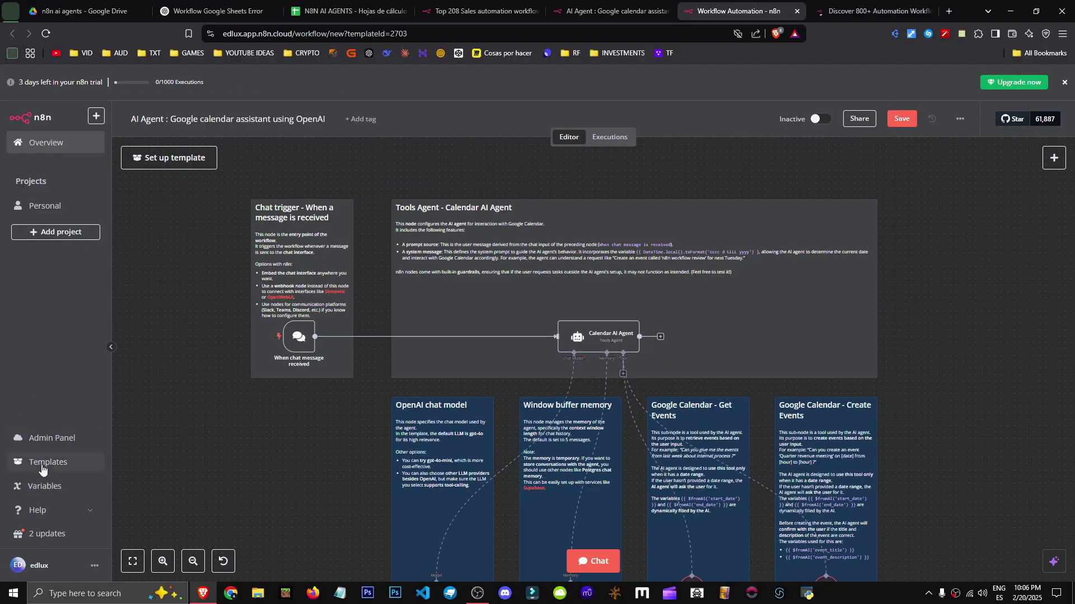
{"action": "left_click", "coordinate": [80, 460]}
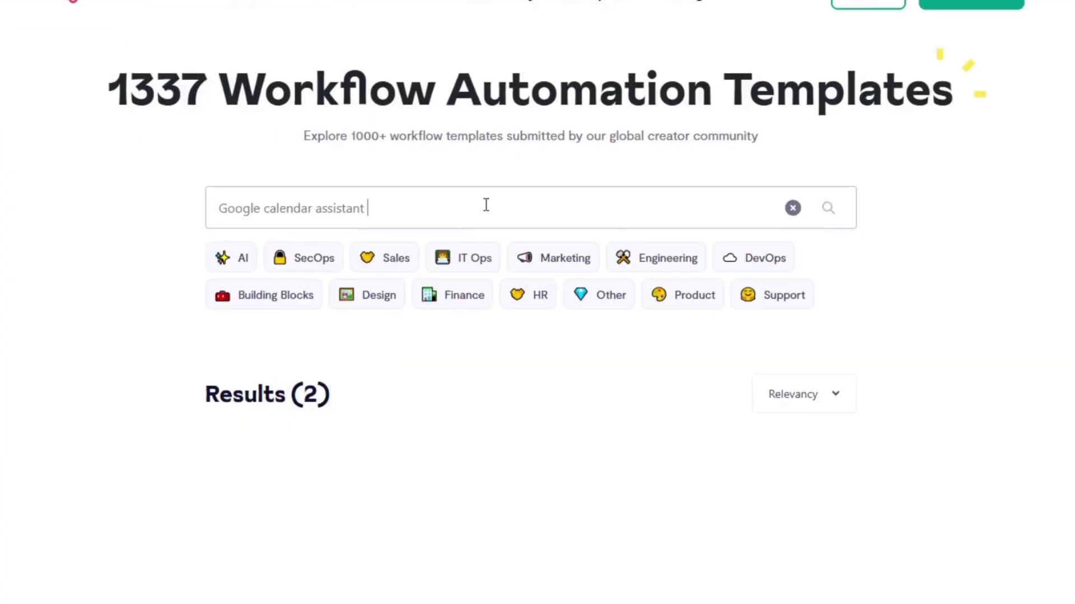
Pan and zoom the canvas to read the agent and sub-node sticky notes
{"action": "scroll", "coordinate": [494, 227], "scroll_direction": "down", "scroll_amount": 3}
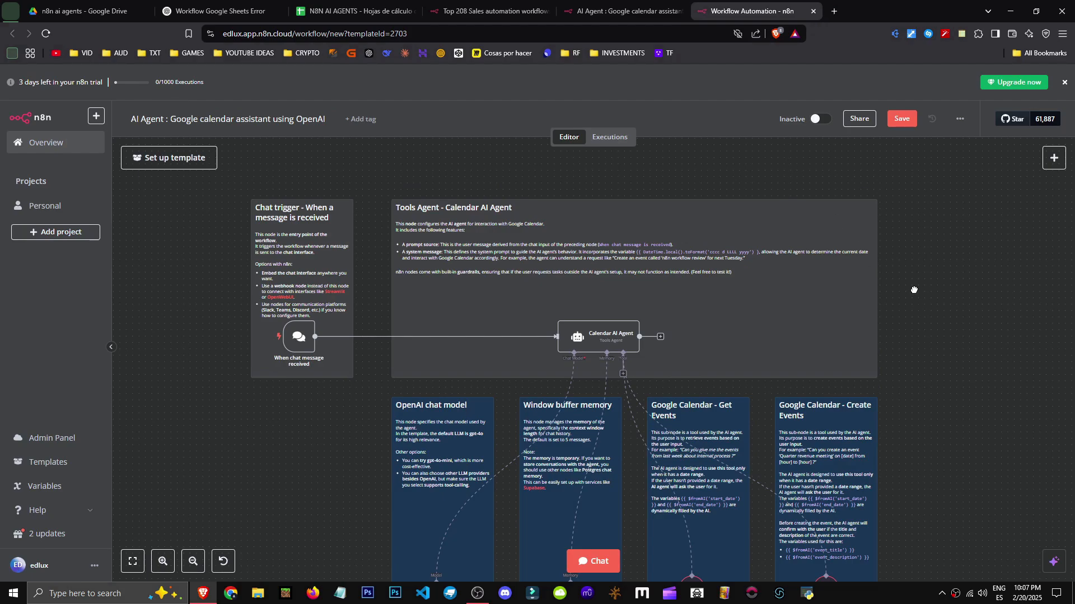
{"action": "left_click_drag", "start_coordinate": [914, 290], "coordinate": [885, 251]}
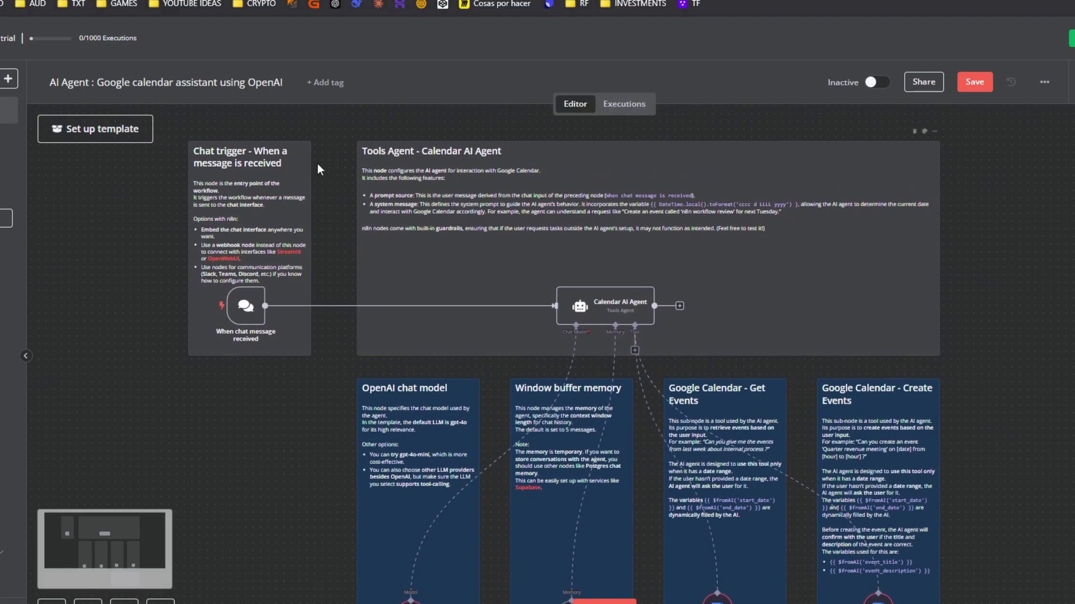
{"action": "scroll", "coordinate": [248, 364], "scroll_direction": "up", "scroll_amount": 3}
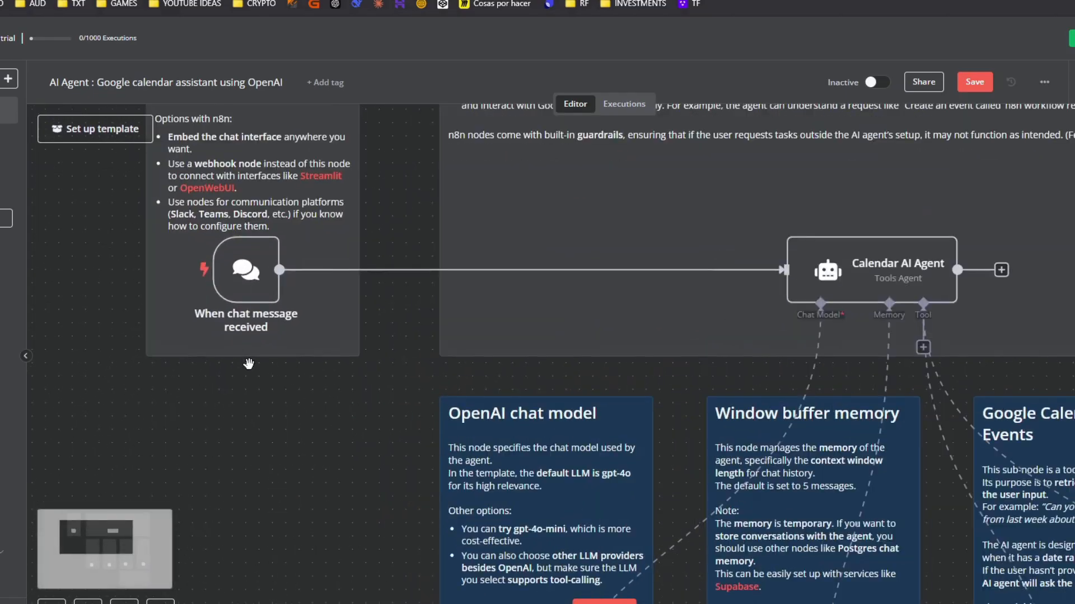
{"action": "scroll", "coordinate": [249, 363], "scroll_direction": "down", "scroll_amount": 3}
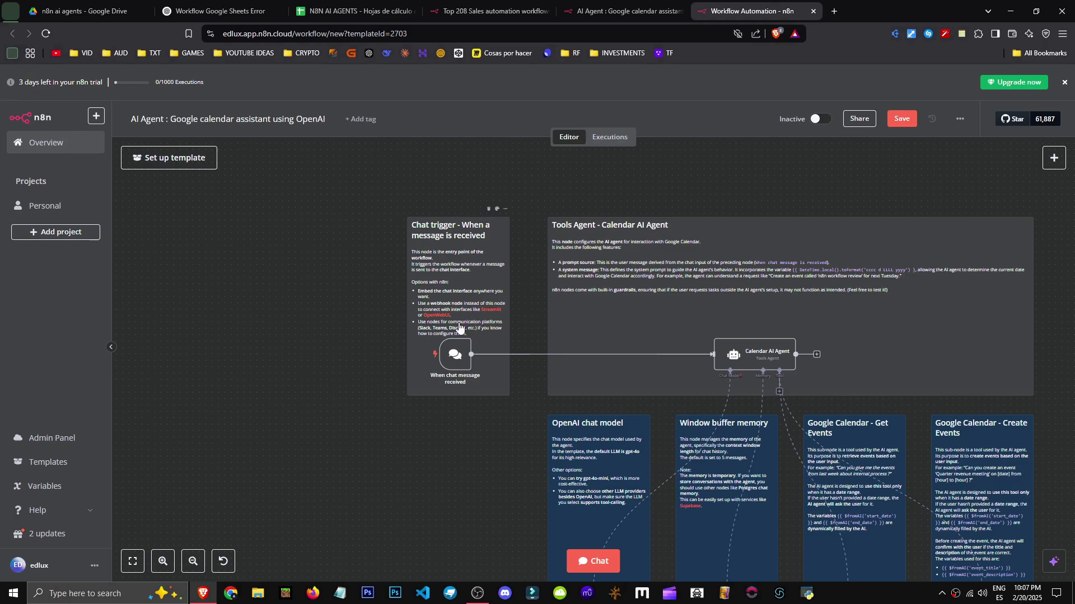
{"action": "scroll", "coordinate": [856, 258], "scroll_direction": "up", "scroll_amount": 3}
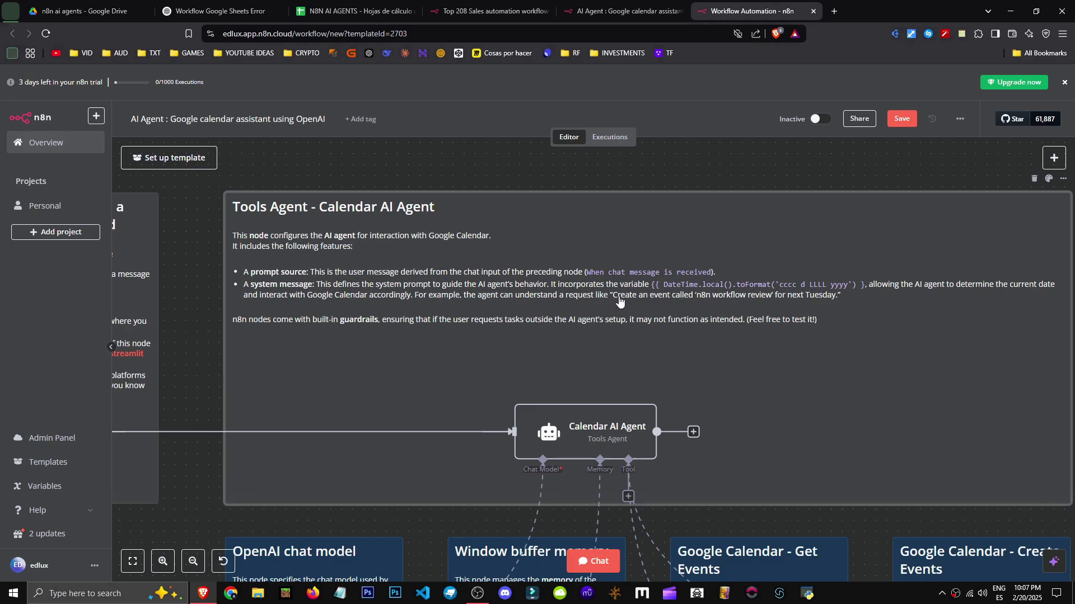
{"action": "scroll", "coordinate": [619, 301], "scroll_direction": "down", "scroll_amount": 3}
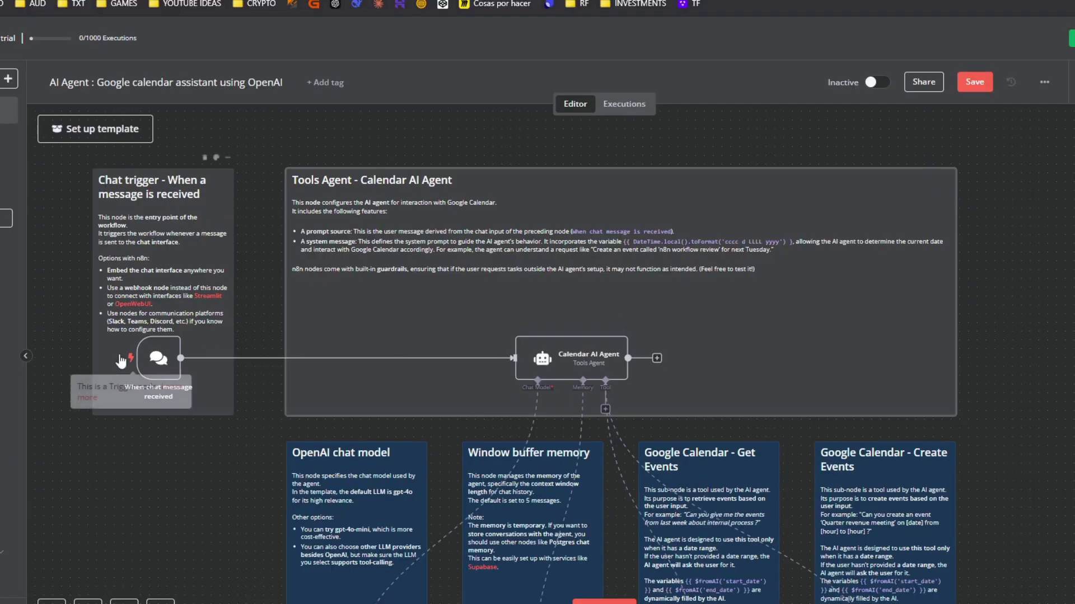
{"action": "scroll", "coordinate": [797, 248], "scroll_direction": "up", "scroll_amount": 2}
{"action": "scroll", "coordinate": [772, 330], "scroll_direction": "down", "scroll_amount": 2}
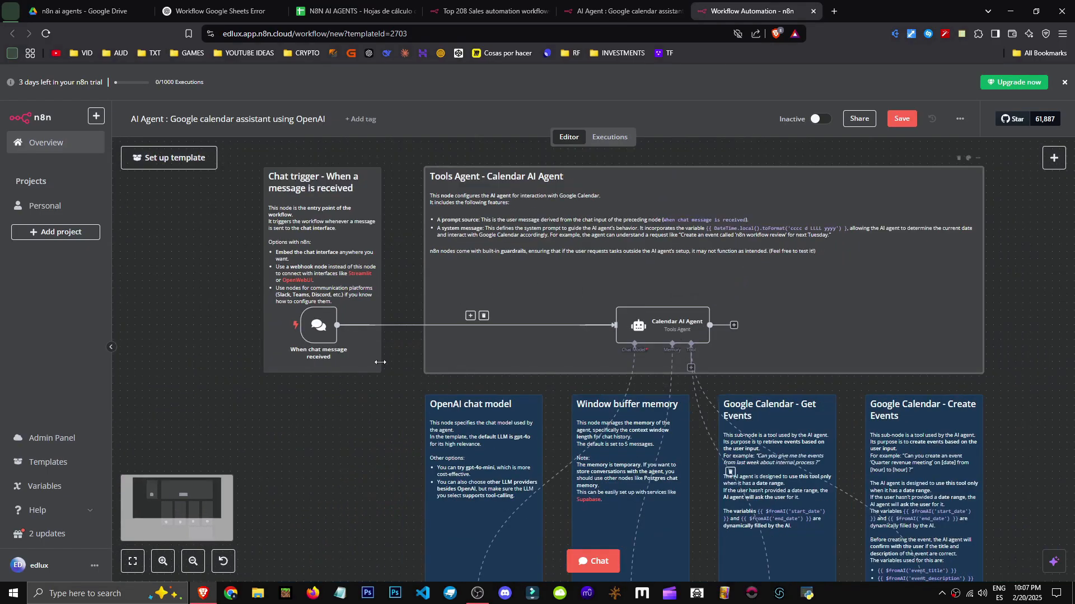
{"action": "scroll", "coordinate": [380, 362], "scroll_direction": "down", "scroll_amount": 4}
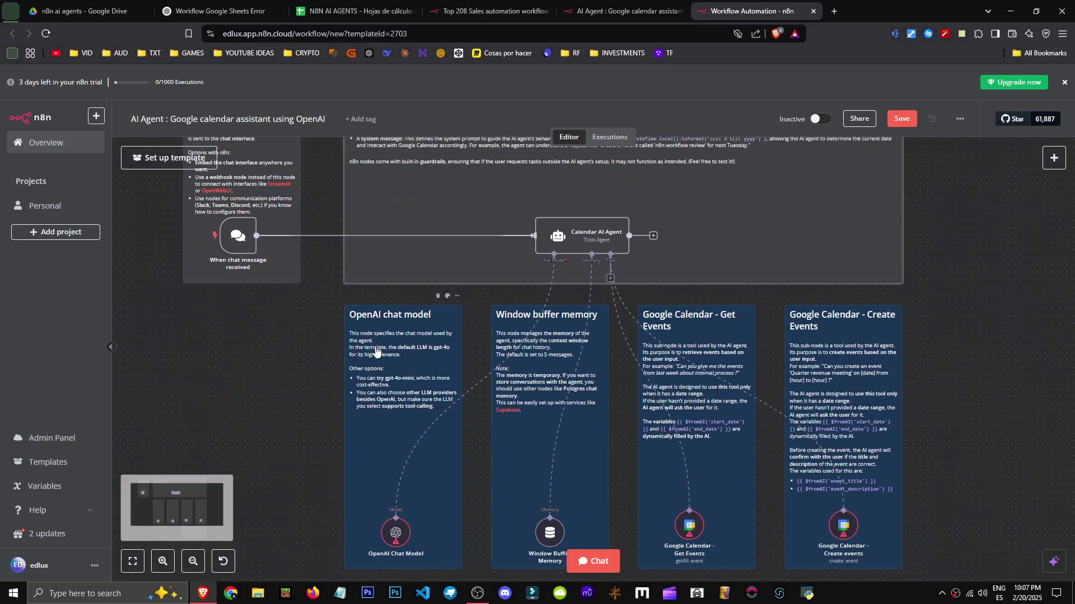
{"action": "scroll", "coordinate": [371, 401], "scroll_direction": "up", "scroll_amount": 2}
{"action": "scroll", "coordinate": [317, 299], "scroll_direction": "up", "scroll_amount": 1}
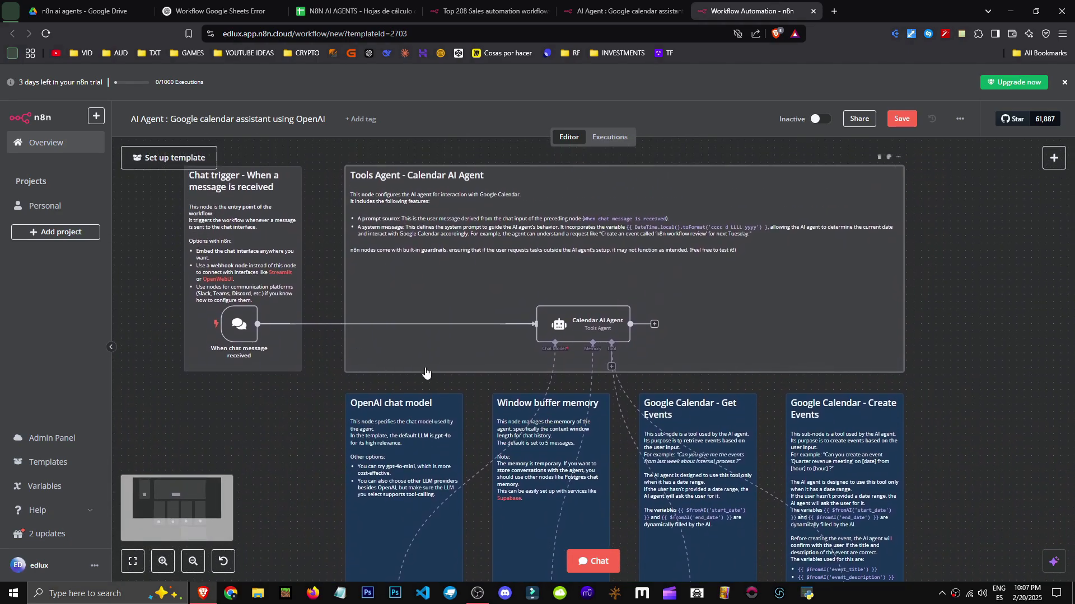
{"action": "scroll", "coordinate": [431, 367], "scroll_direction": "down", "scroll_amount": 3}
{"action": "scroll", "coordinate": [431, 367], "scroll_direction": "down", "scroll_amount": 1}
{"action": "scroll", "coordinate": [439, 364], "scroll_direction": "up", "scroll_amount": 4}
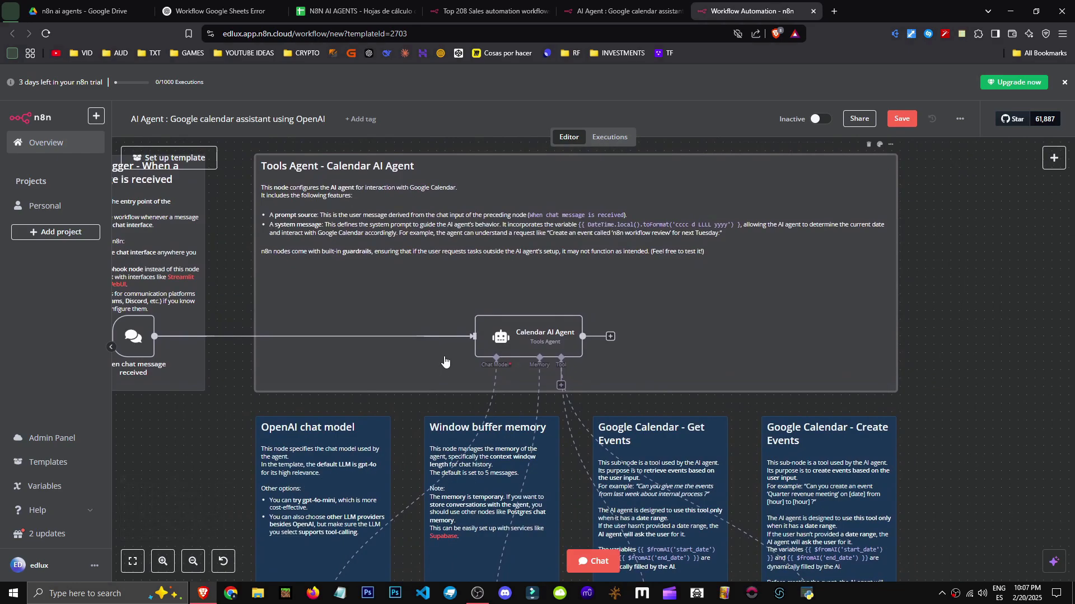
{"action": "scroll", "coordinate": [494, 302], "scroll_direction": "up", "scroll_amount": 1}
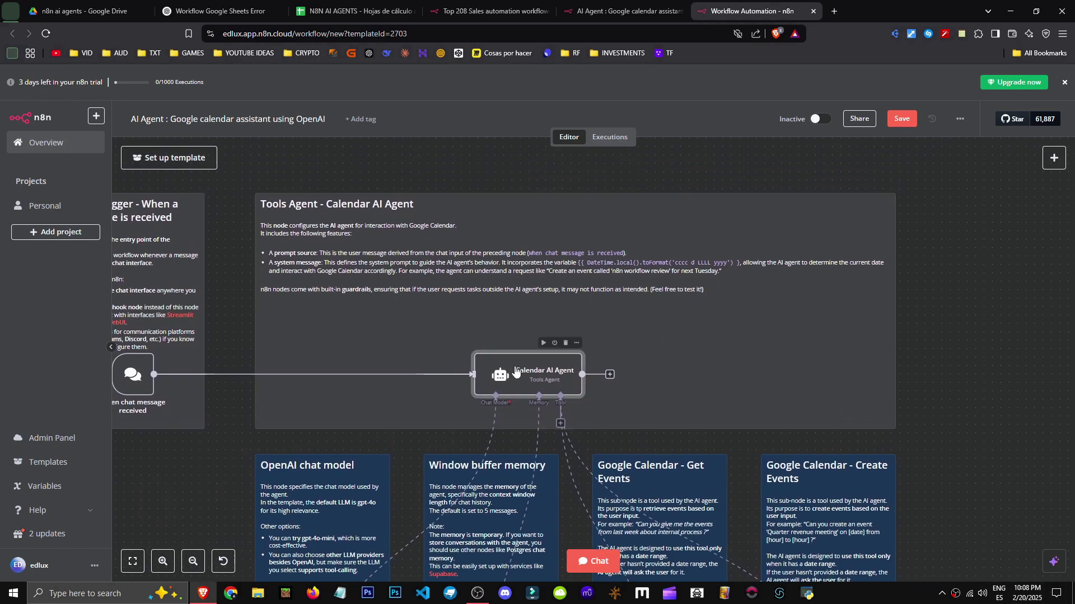
Open the Calendar AI Agent node's parameters and expand its System Message field
{"action": "double_click", "coordinate": [565, 374]}
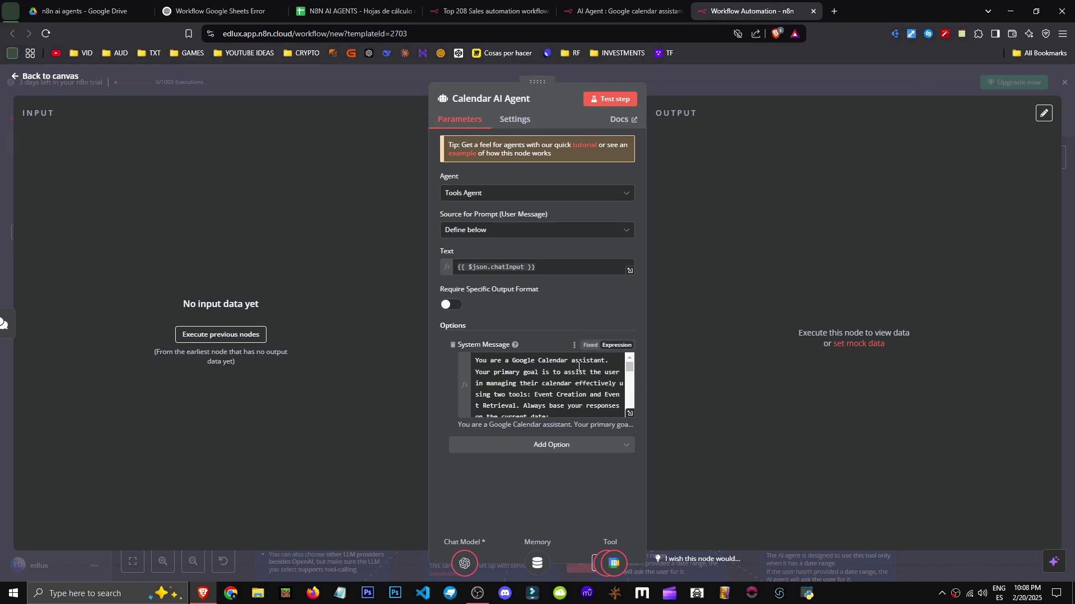
{"action": "left_click_drag", "start_coordinate": [629, 368], "coordinate": [629, 372]}
{"action": "left_click_drag", "start_coordinate": [619, 383], "coordinate": [609, 384]}
{"action": "left_click_drag", "start_coordinate": [626, 451], "coordinate": [629, 454]}
{"action": "scroll", "coordinate": [595, 455], "scroll_direction": "up", "scroll_amount": 1}
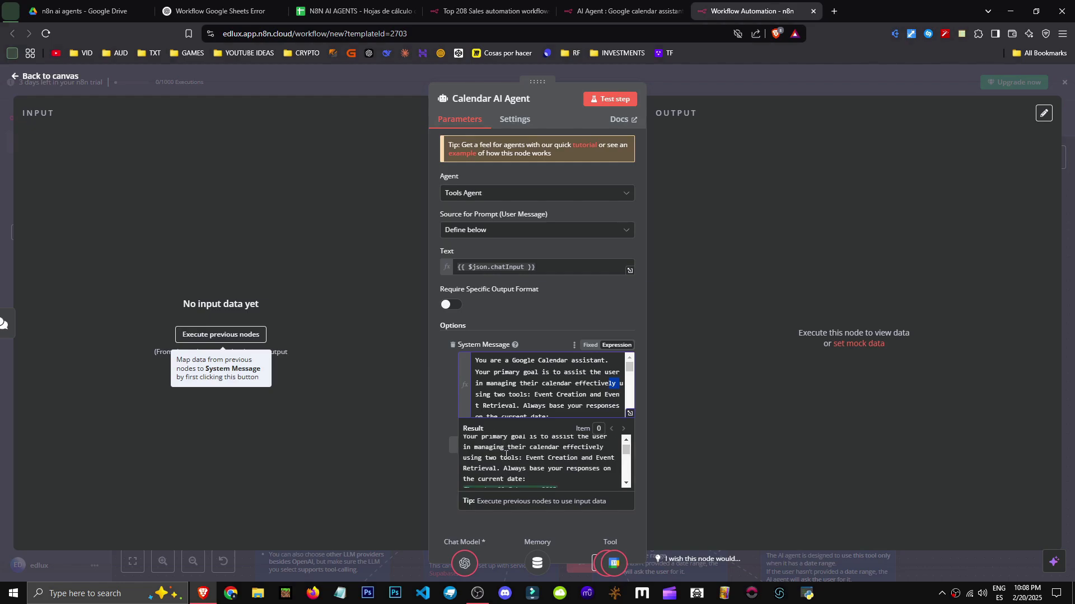
Read the prompt's current-date instruction, which resolves to Thursday 20 February 2025
{"action": "left_click_drag", "start_coordinate": [505, 470], "coordinate": [567, 477]}
{"action": "scroll", "coordinate": [630, 453], "scroll_direction": "down", "scroll_amount": 1}
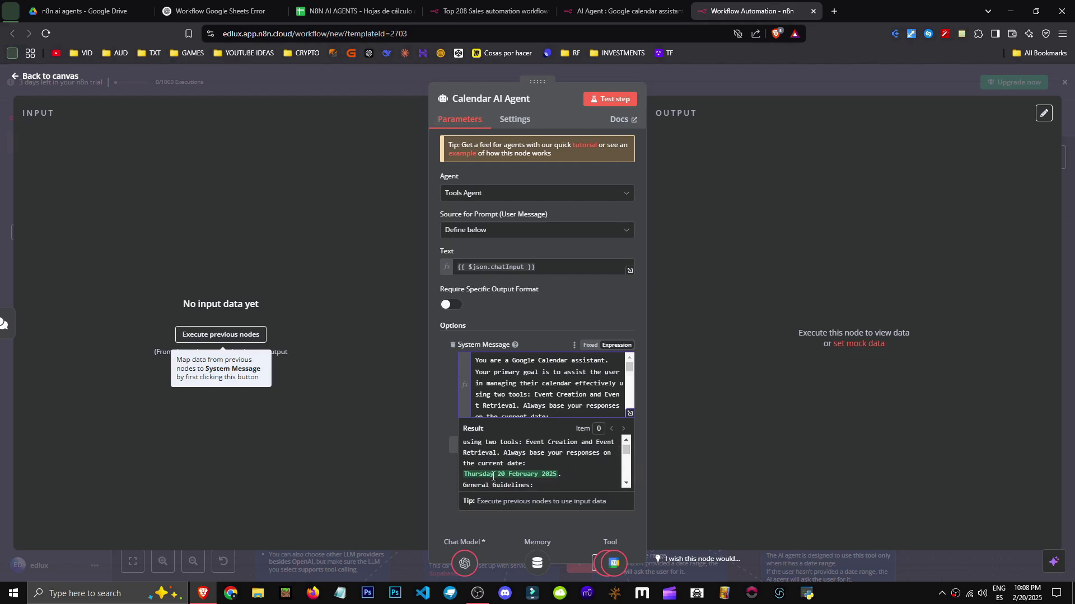
{"action": "left_click_drag", "start_coordinate": [565, 476], "coordinate": [479, 479]}
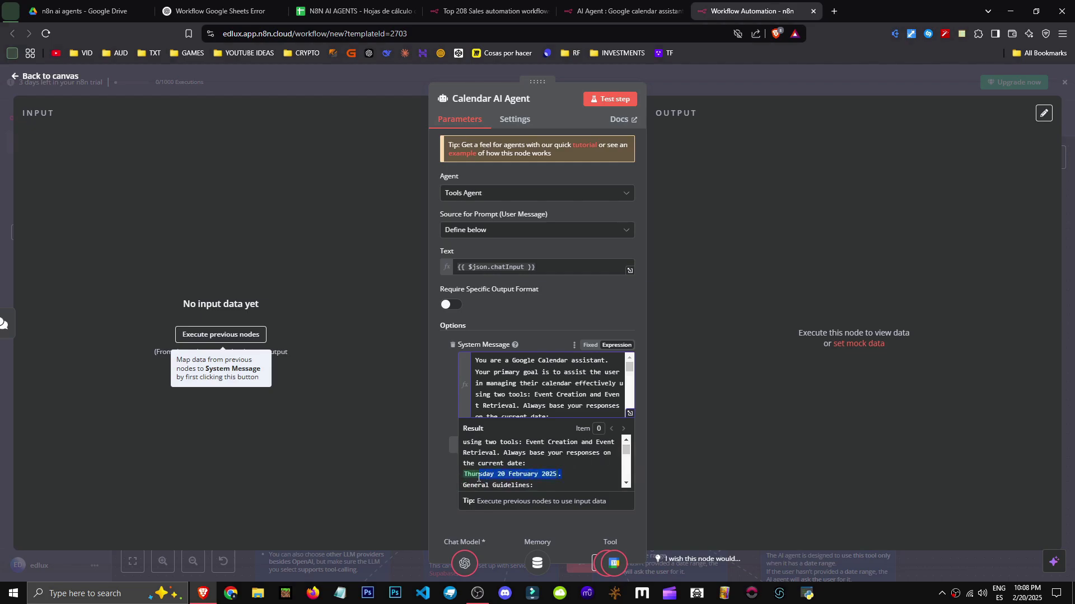
{"action": "scroll", "coordinate": [462, 451], "scroll_direction": "down", "scroll_amount": 3}
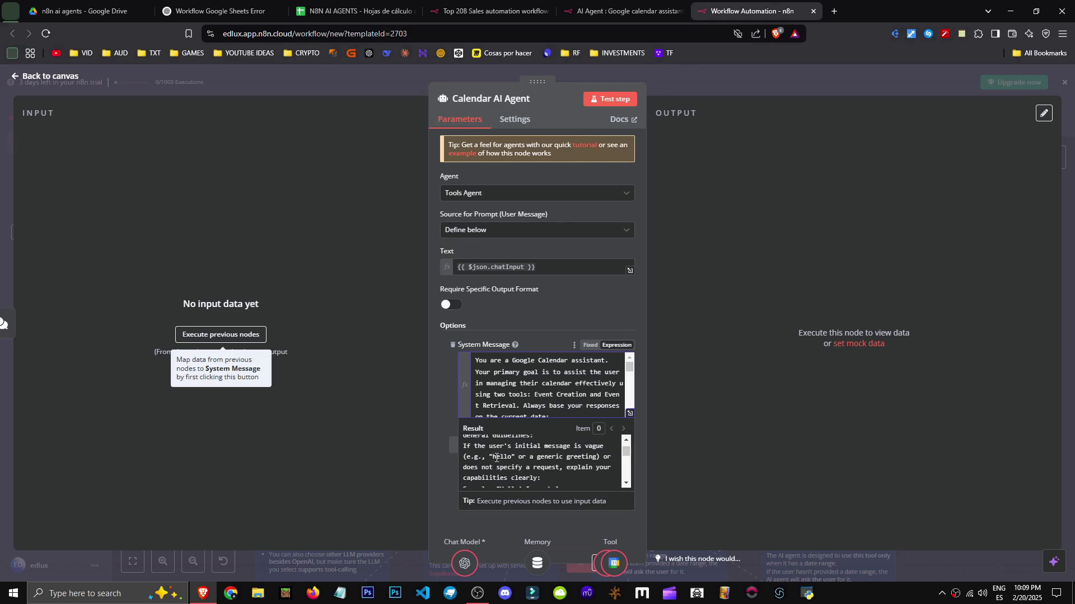
{"action": "scroll", "coordinate": [567, 473], "scroll_direction": "up", "scroll_amount": 3}
{"action": "scroll", "coordinate": [507, 461], "scroll_direction": "down", "scroll_amount": 3}
{"action": "left_click_drag", "start_coordinate": [627, 453], "coordinate": [627, 457]}
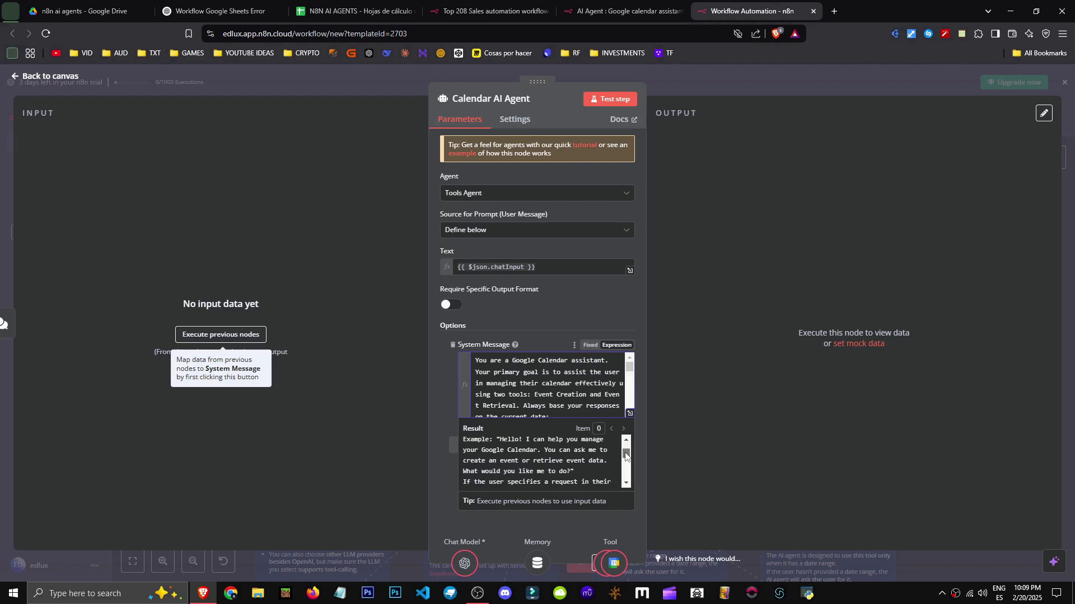
{"action": "left_click_drag", "start_coordinate": [625, 456], "coordinate": [623, 455]}
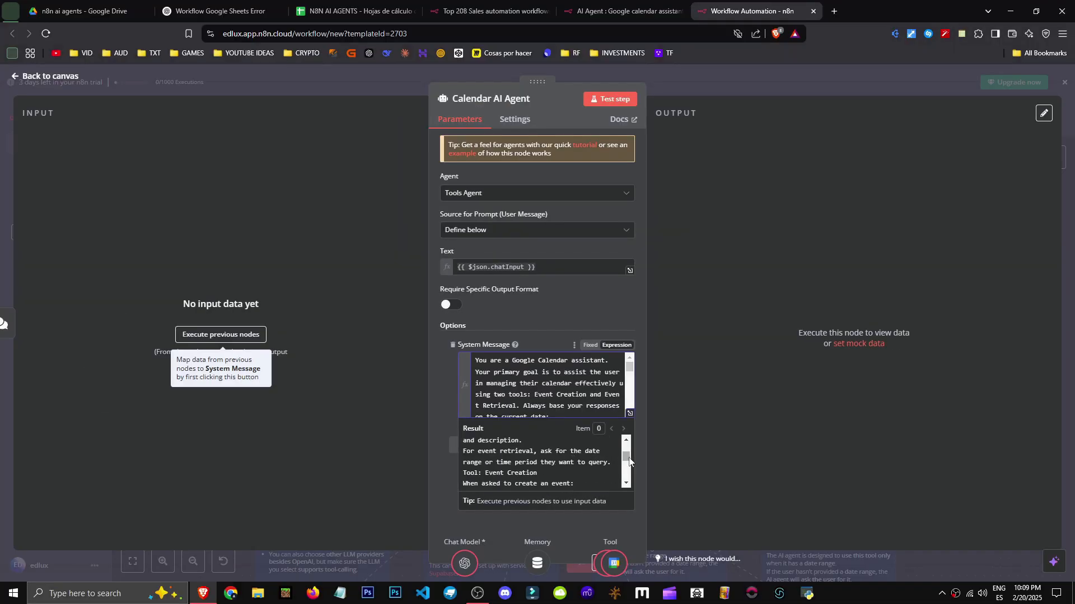
{"action": "left_click_drag", "start_coordinate": [629, 461], "coordinate": [629, 478]}
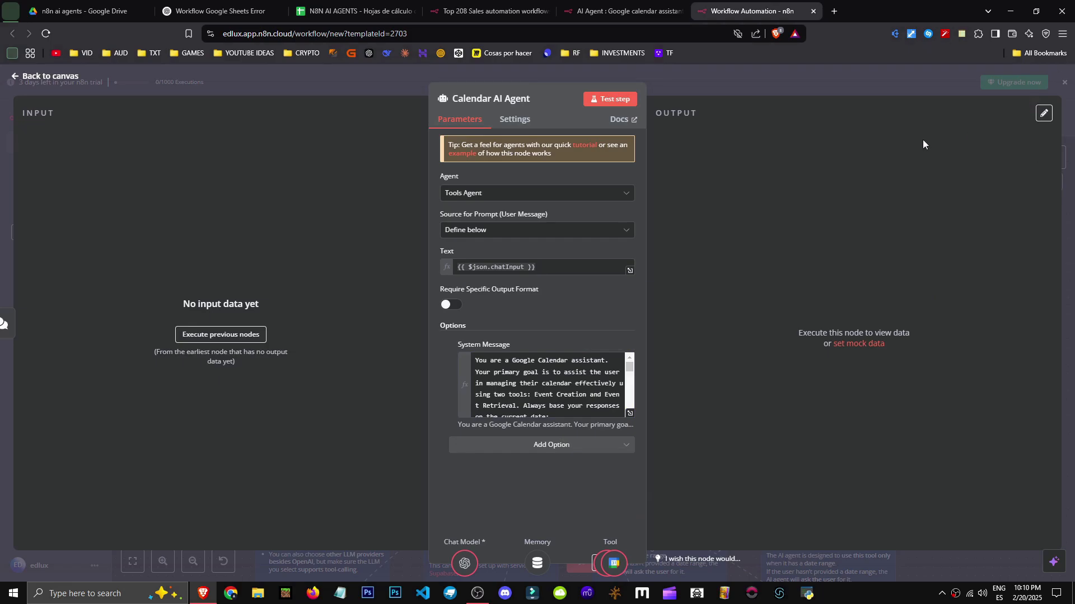
Copy the whole system message into Notepad
{"action": "left_click", "coordinate": [533, 402]}
{"action": "key", "text": "ctrl+a"}
{"action": "key", "text": "ctrl+c"}
{"action": "left_click", "coordinate": [340, 598]}
{"action": "key", "text": "ctrl+v"}
Reflow the Notepad text and review the start_date, end_date and YYYY-MM-DD HH:mm:ss format lines
{"action": "left_click_drag", "start_coordinate": [394, 201], "coordinate": [415, 100]}
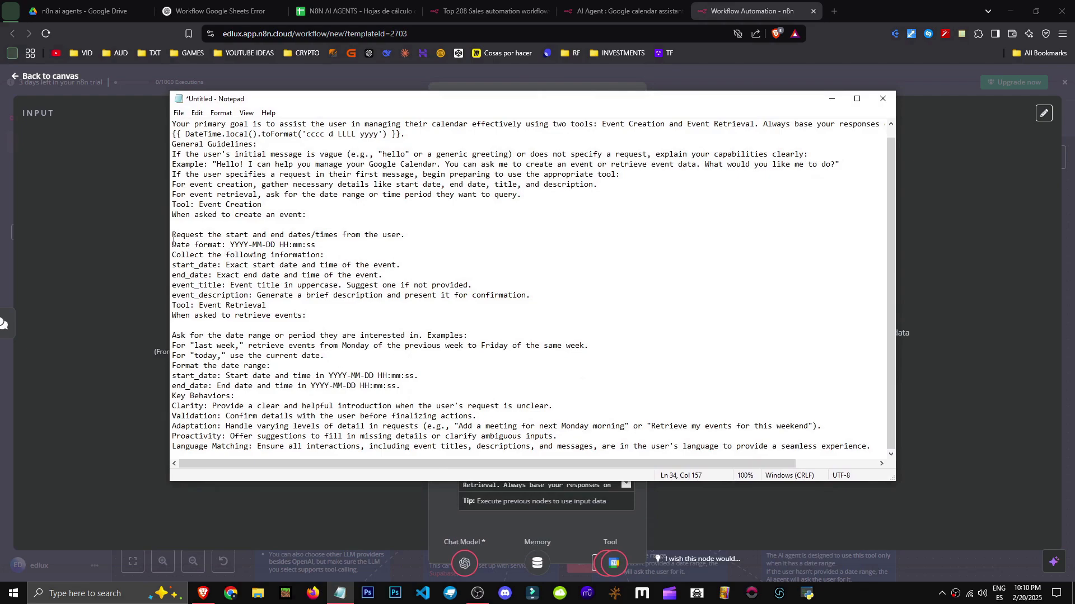
{"action": "left_click_drag", "start_coordinate": [167, 232], "coordinate": [240, 232]}
{"action": "left_click_drag", "start_coordinate": [524, 239], "coordinate": [230, 234]}
{"action": "left_click_drag", "start_coordinate": [388, 244], "coordinate": [234, 244]}
{"action": "left_click_drag", "start_coordinate": [398, 255], "coordinate": [240, 254]}
{"action": "left_click_drag", "start_coordinate": [460, 276], "coordinate": [248, 265]}
{"action": "left_click_drag", "start_coordinate": [451, 348], "coordinate": [224, 230]}
Close Notepad without saving and go back to the workflow canvas
{"action": "left_click", "coordinate": [488, 293]}
{"action": "key", "text": "alt+F4"}
{"action": "left_click", "coordinate": [568, 297]}
{"action": "key", "text": "Escape"}
{"action": "left_click_drag", "start_coordinate": [767, 364], "coordinate": [759, 156]}
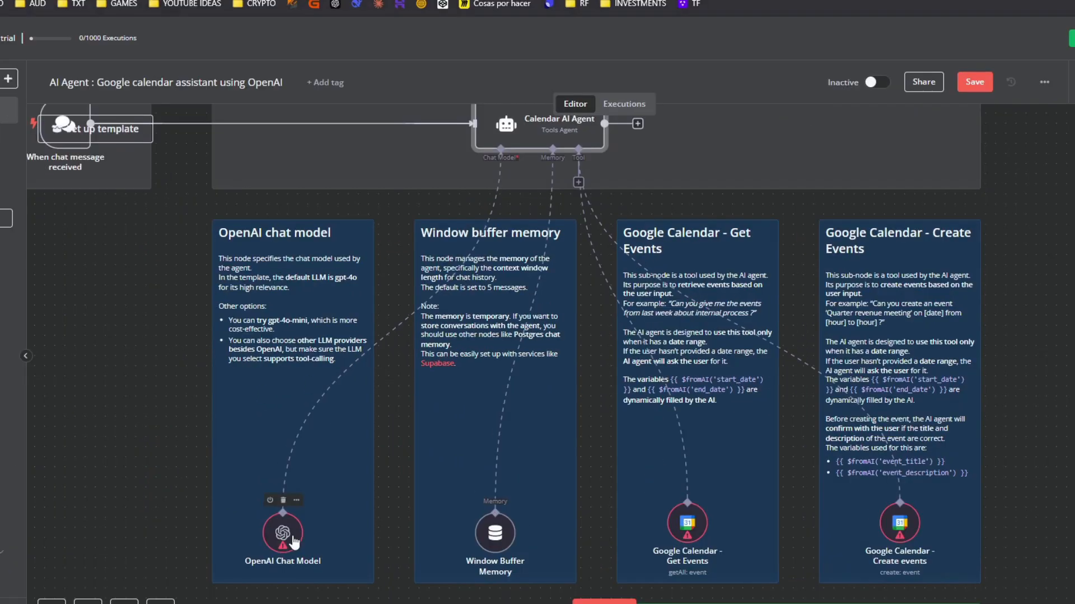
Glance at the OpenAI Chat Model and Window Buffer Memory node settings
{"action": "double_click", "coordinate": [291, 538]}
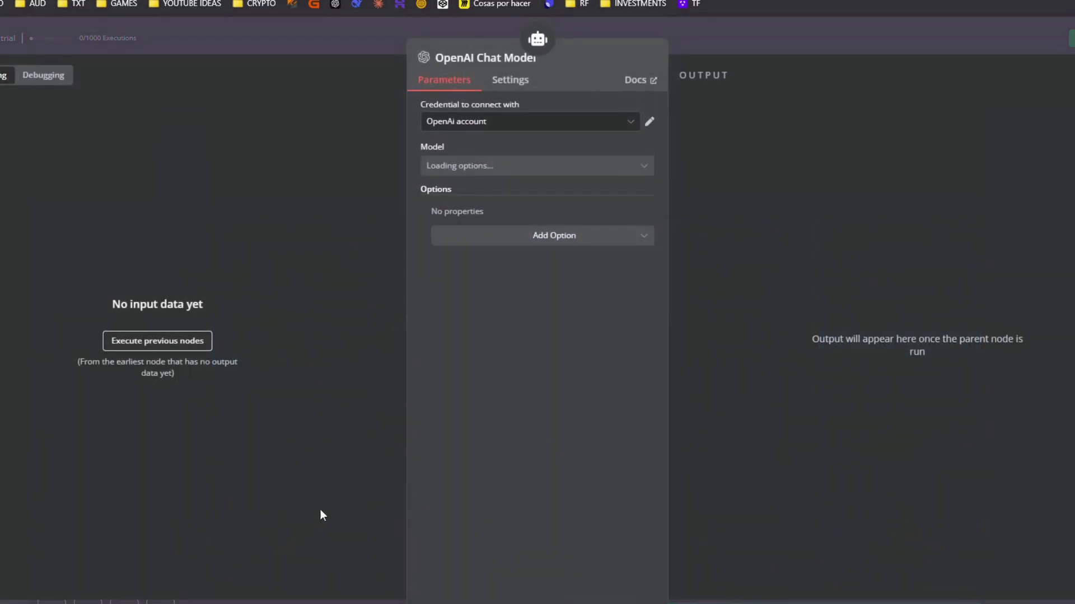
{"action": "key", "text": "Escape"}
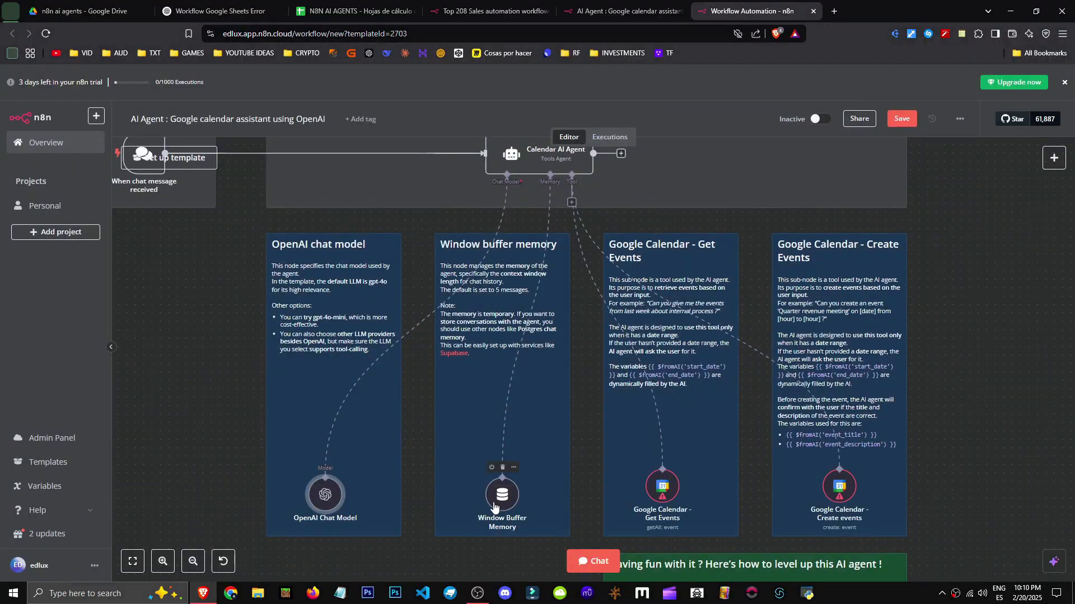
{"action": "double_click", "coordinate": [502, 495]}
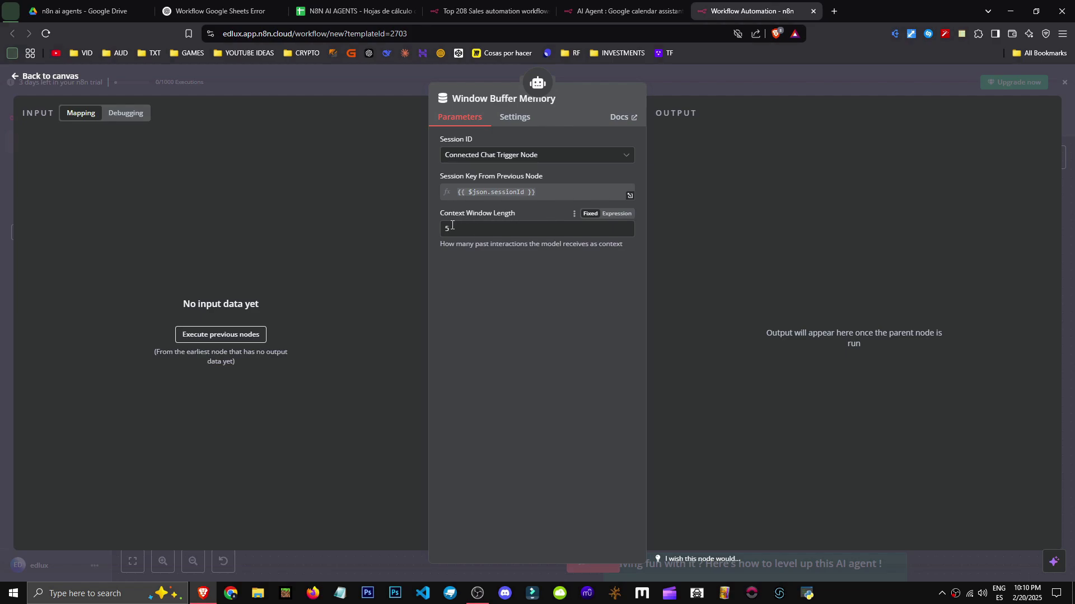
{"action": "key", "text": "Escape"}
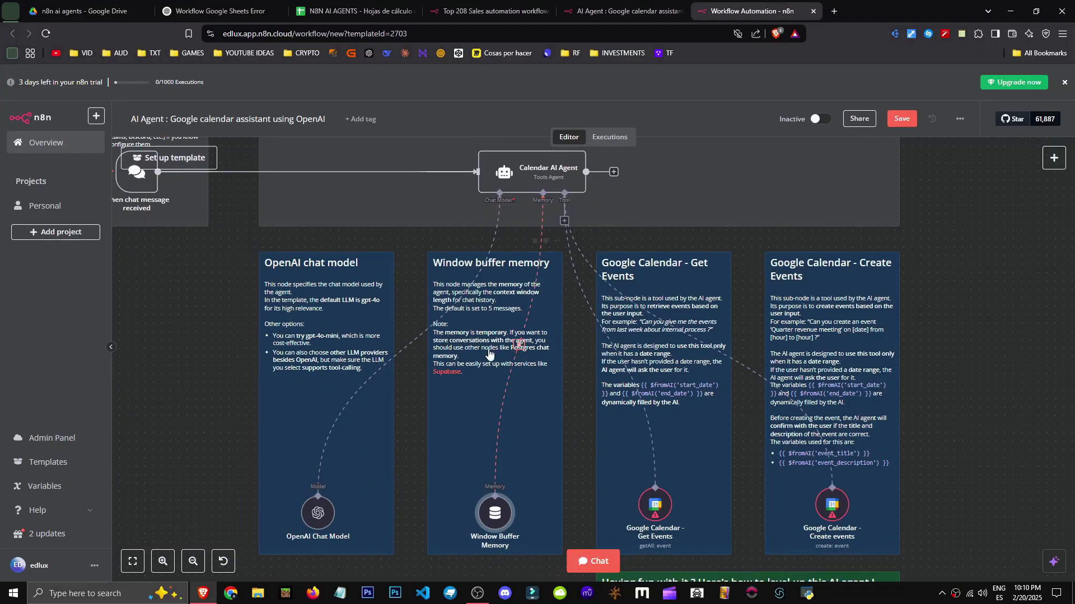
Centre the Google Calendar tool notes on the canvas
{"action": "key", "text": "alt+Tab"}
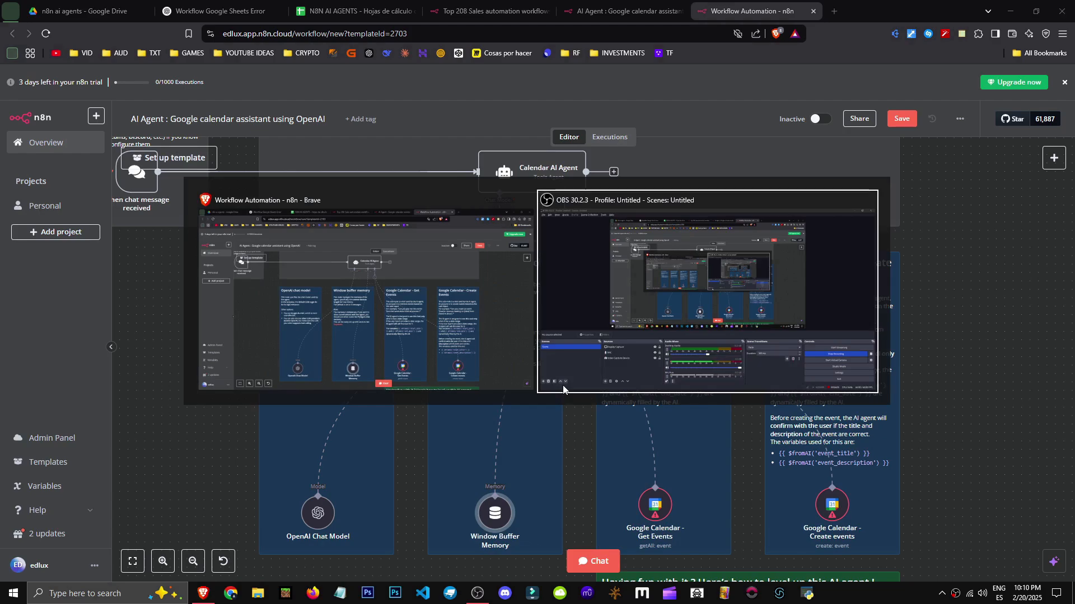
{"action": "left_click_drag", "start_coordinate": [574, 432], "coordinate": [534, 374]}
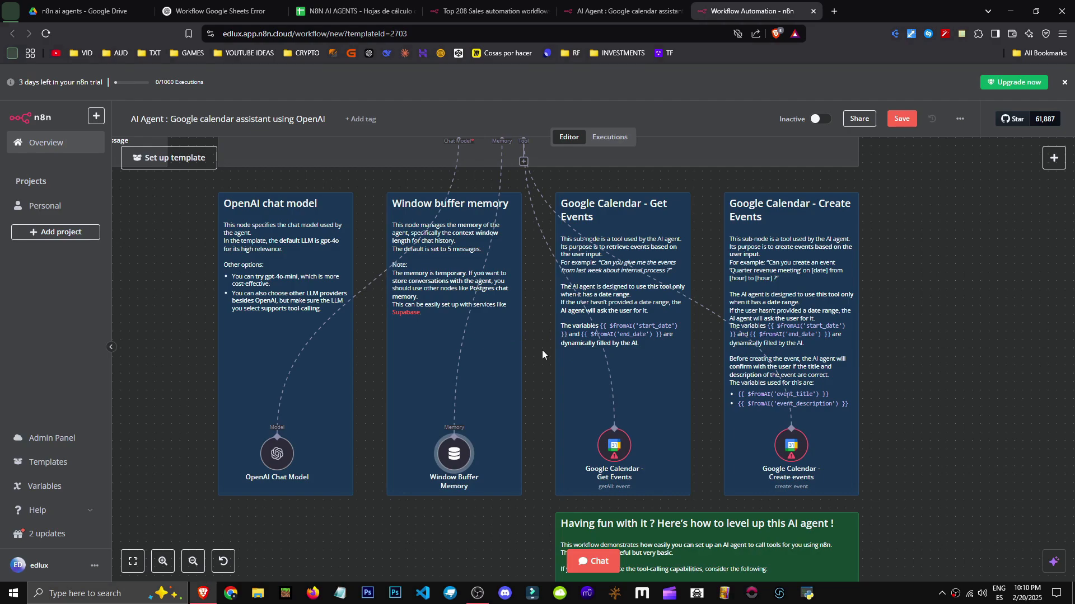
{"action": "left_click_drag", "start_coordinate": [541, 351], "coordinate": [502, 351]}
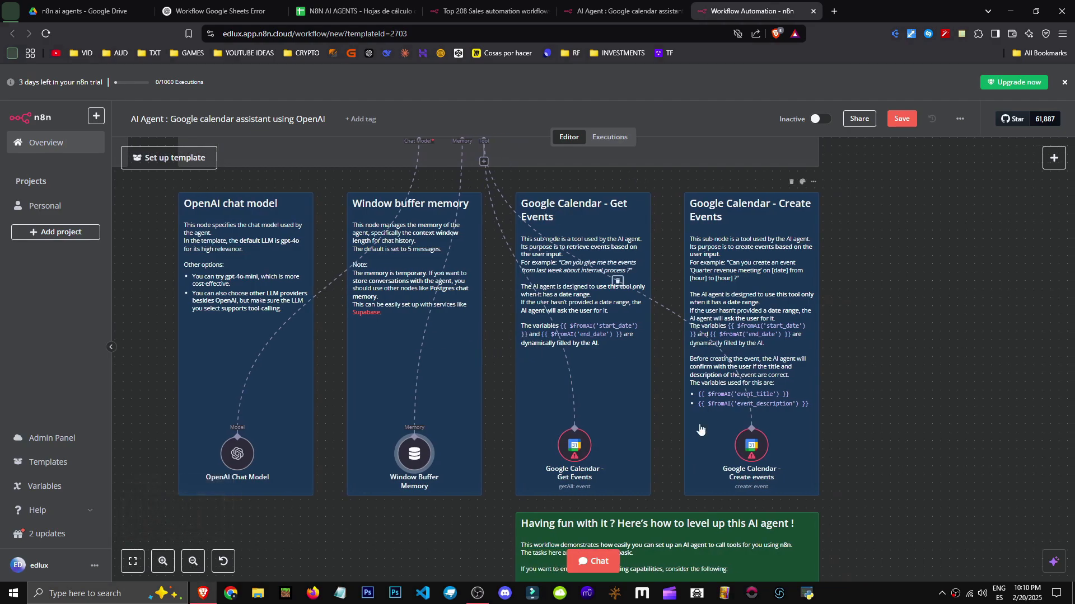
{"action": "left_click_drag", "start_coordinate": [674, 301], "coordinate": [556, 319]}
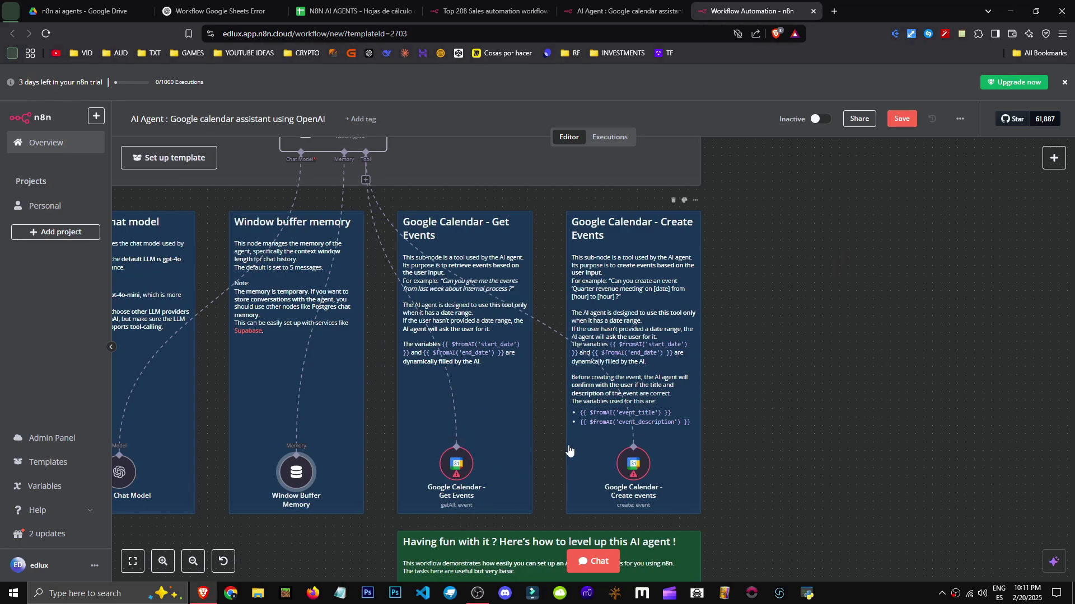
{"action": "left_click_drag", "start_coordinate": [572, 450], "coordinate": [543, 441]}
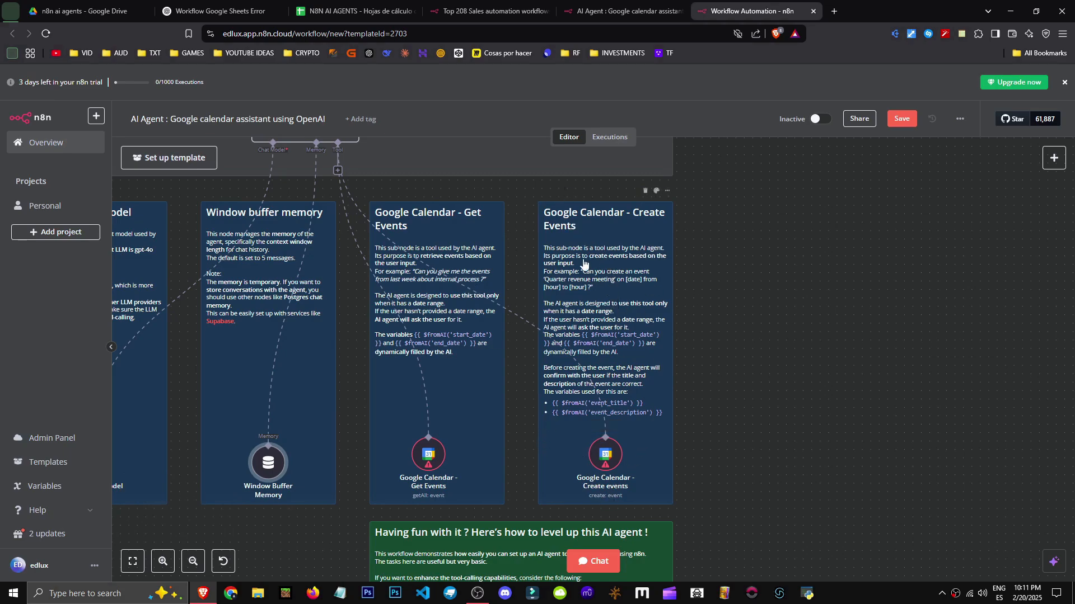
{"action": "left_click_drag", "start_coordinate": [744, 494], "coordinate": [695, 416]}
Read the Google Calendar Create events tool's description, then fit the whole workflow in view
{"action": "double_click", "coordinate": [563, 385]}
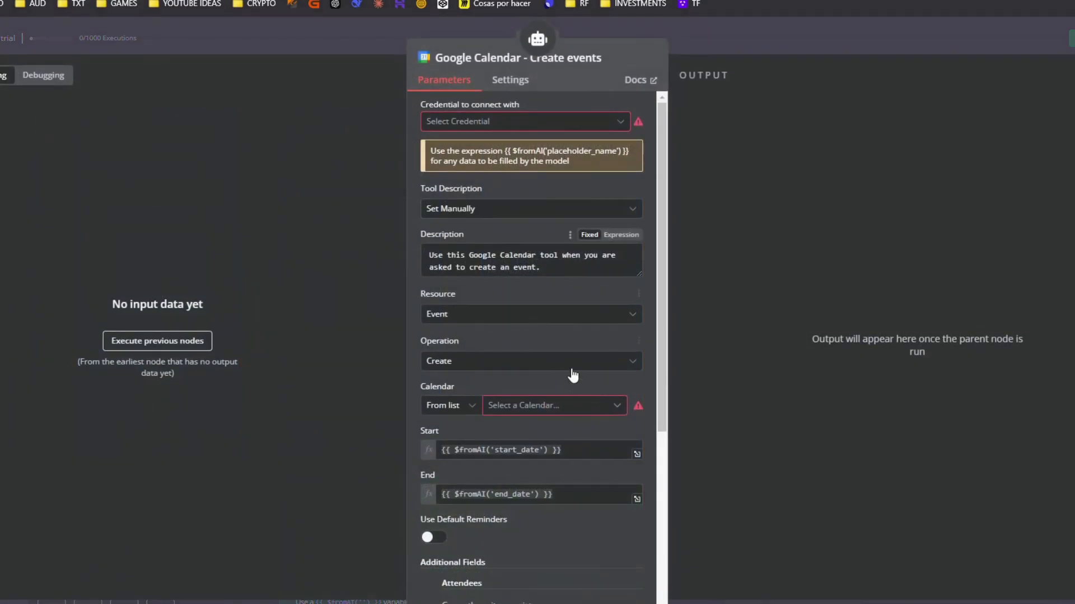
{"action": "scroll", "coordinate": [555, 428], "scroll_direction": "down", "scroll_amount": 1}
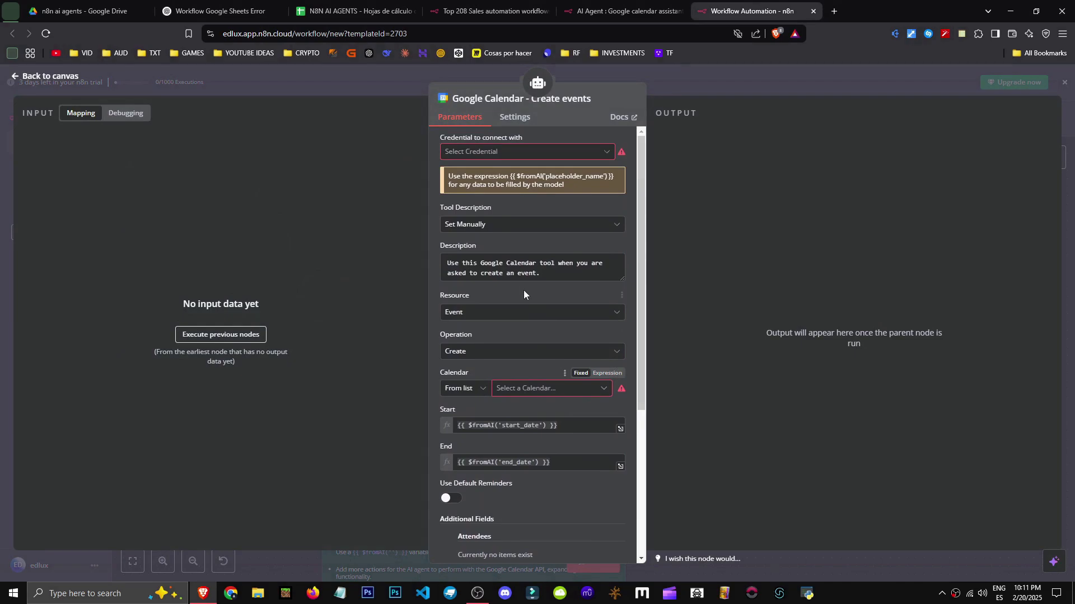
{"action": "left_click_drag", "start_coordinate": [460, 263], "coordinate": [546, 272]}
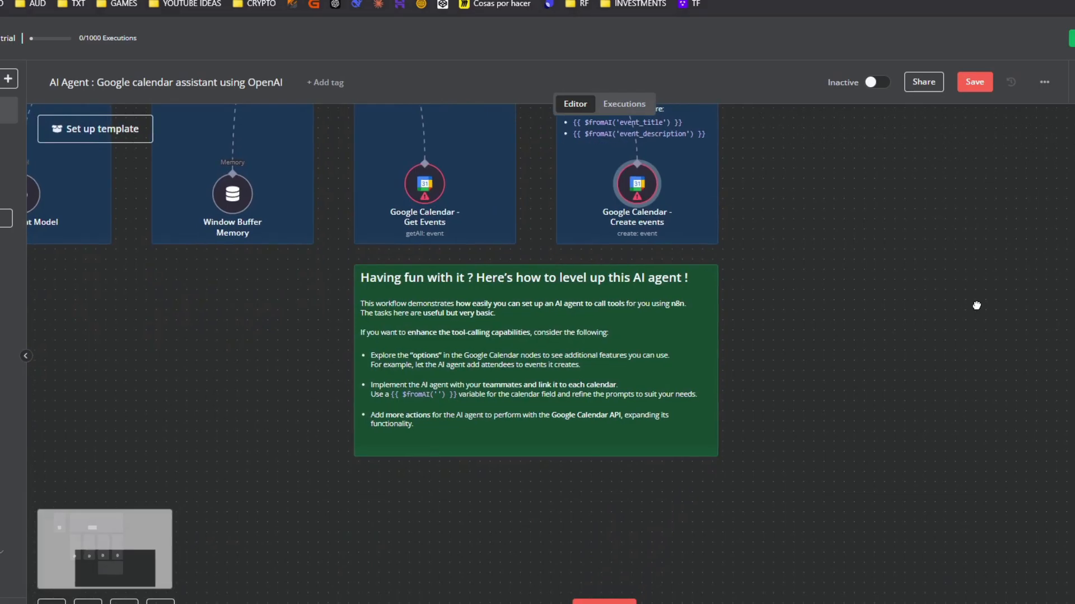
{"action": "left_click_drag", "start_coordinate": [804, 319], "coordinate": [902, 506]}
{"action": "scroll", "coordinate": [899, 446], "scroll_direction": "down", "scroll_amount": 3}
{"action": "left_click_drag", "start_coordinate": [937, 224], "coordinate": [921, 365]}
{"action": "scroll", "coordinate": [953, 329], "scroll_direction": "down", "scroll_amount": 1}
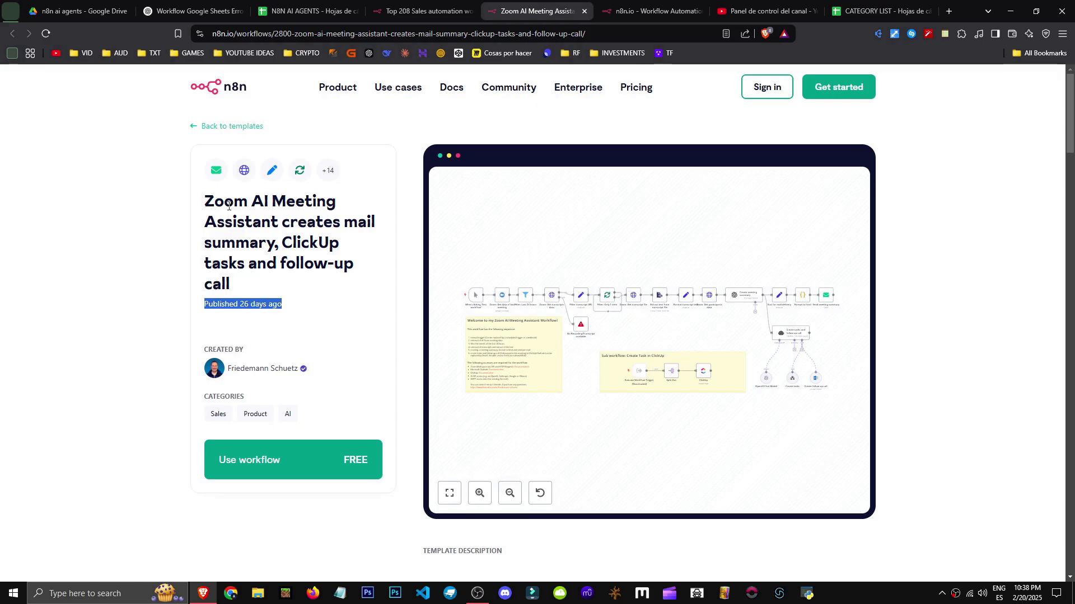
Review the Zoom AI Meeting Assistant template's title and description, then use the workflow in n8n
{"action": "left_click_drag", "start_coordinate": [282, 221], "coordinate": [324, 230]}
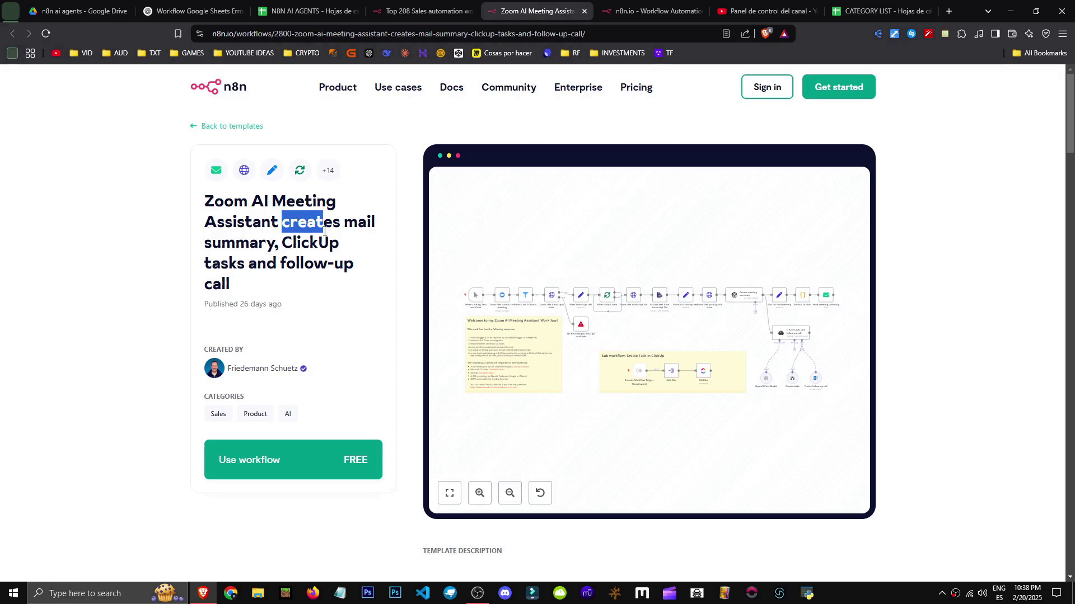
{"action": "left_click_drag", "start_coordinate": [204, 201], "coordinate": [252, 265]}
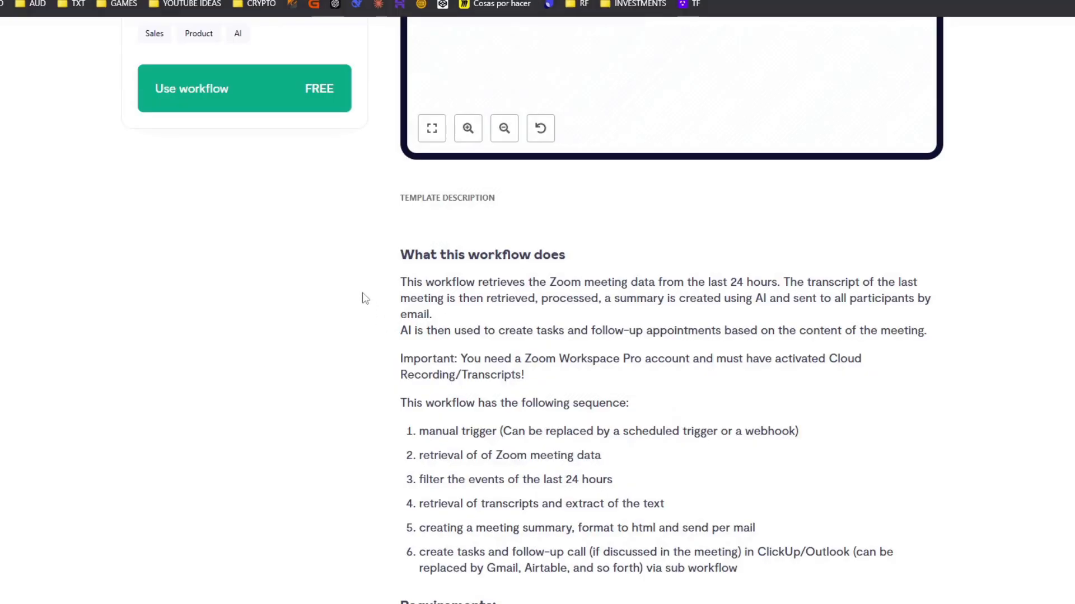
{"action": "left_click_drag", "start_coordinate": [363, 300], "coordinate": [619, 394]}
{"action": "left_click", "coordinate": [793, 547]}
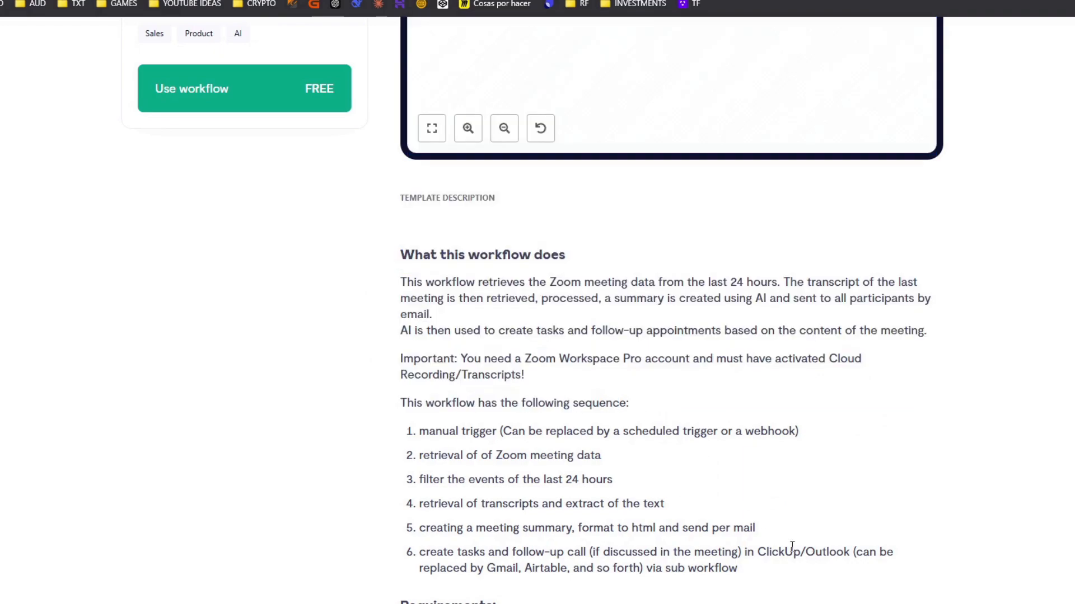
{"action": "left_click", "coordinate": [224, 102]}
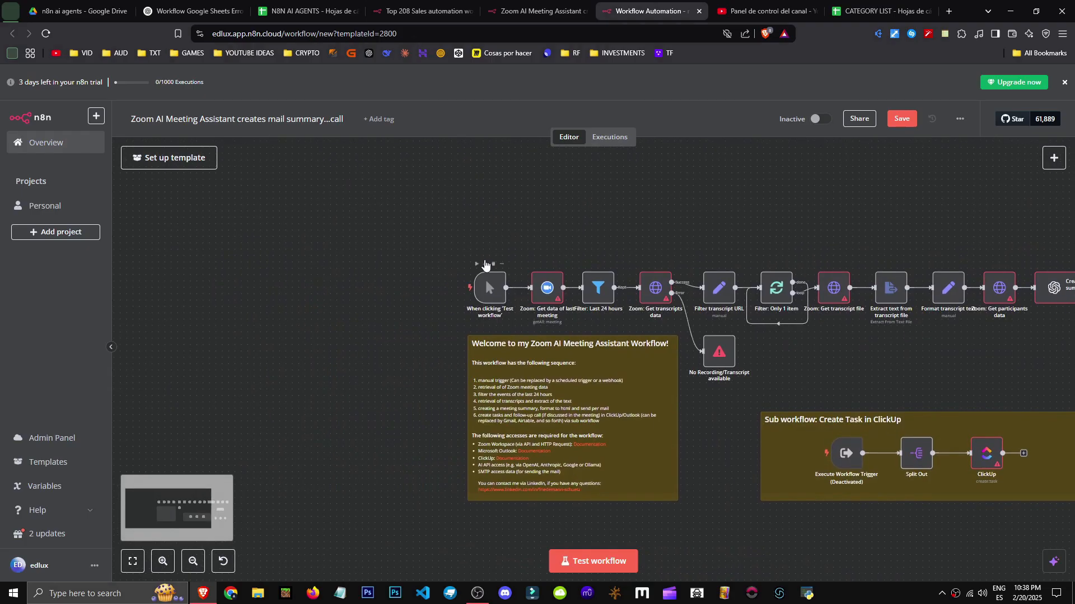
{"action": "scroll", "coordinate": [488, 294], "scroll_direction": "up", "scroll_amount": 3}
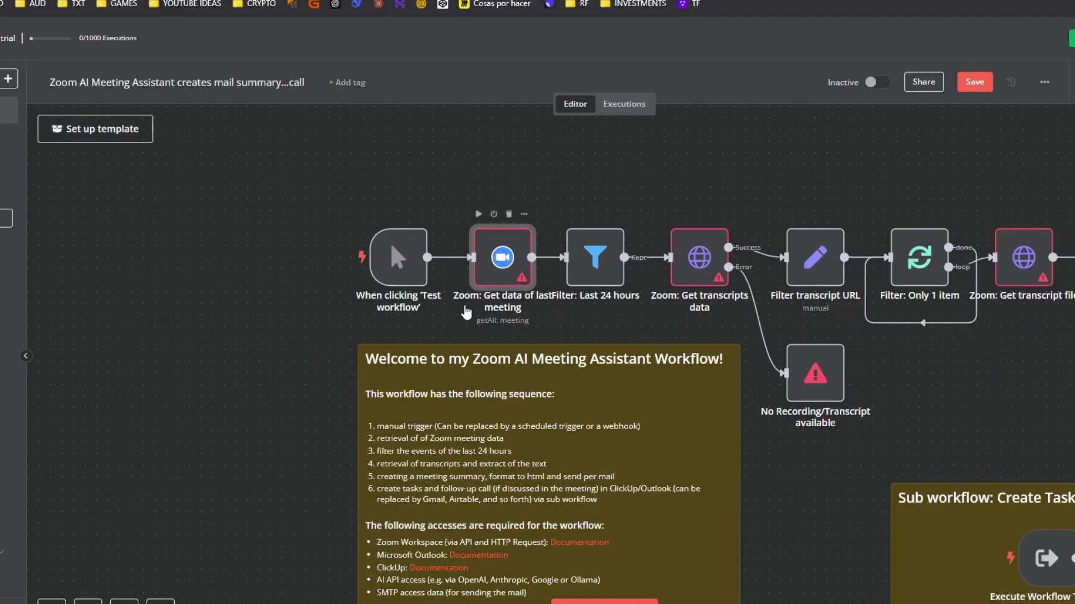
{"action": "left_click", "coordinate": [523, 326]}
{"action": "scroll", "coordinate": [521, 329], "scroll_direction": "up", "scroll_amount": 5}
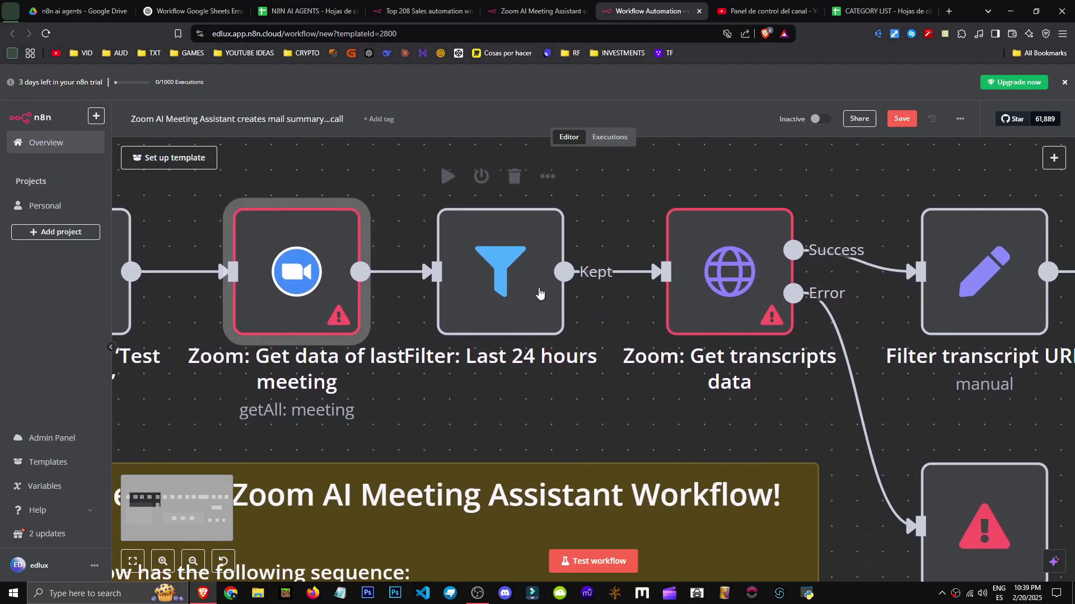
{"action": "scroll", "coordinate": [554, 387], "scroll_direction": "down", "scroll_amount": 1}
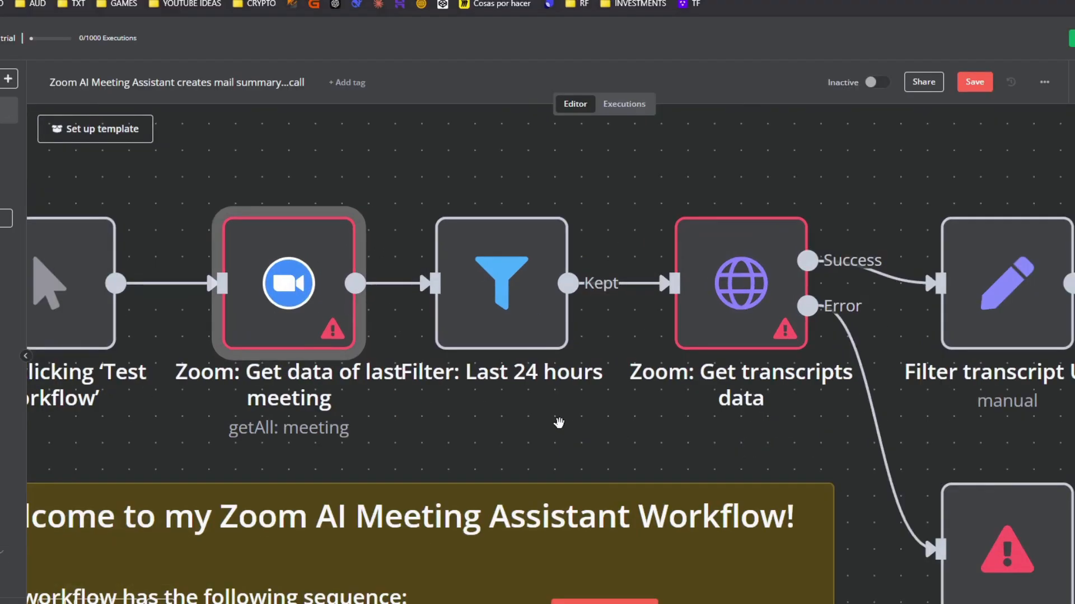
{"action": "scroll", "coordinate": [470, 392], "scroll_direction": "down", "scroll_amount": 1}
{"action": "scroll", "coordinate": [481, 397], "scroll_direction": "right", "scroll_amount": 3}
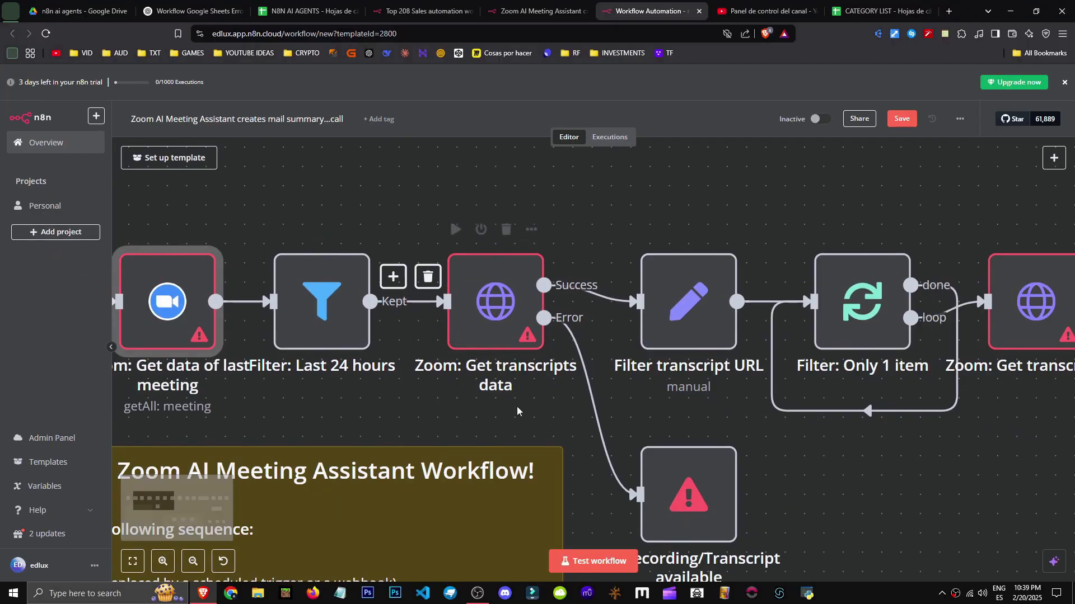
{"action": "scroll", "coordinate": [481, 381], "scroll_direction": "down", "scroll_amount": 2}
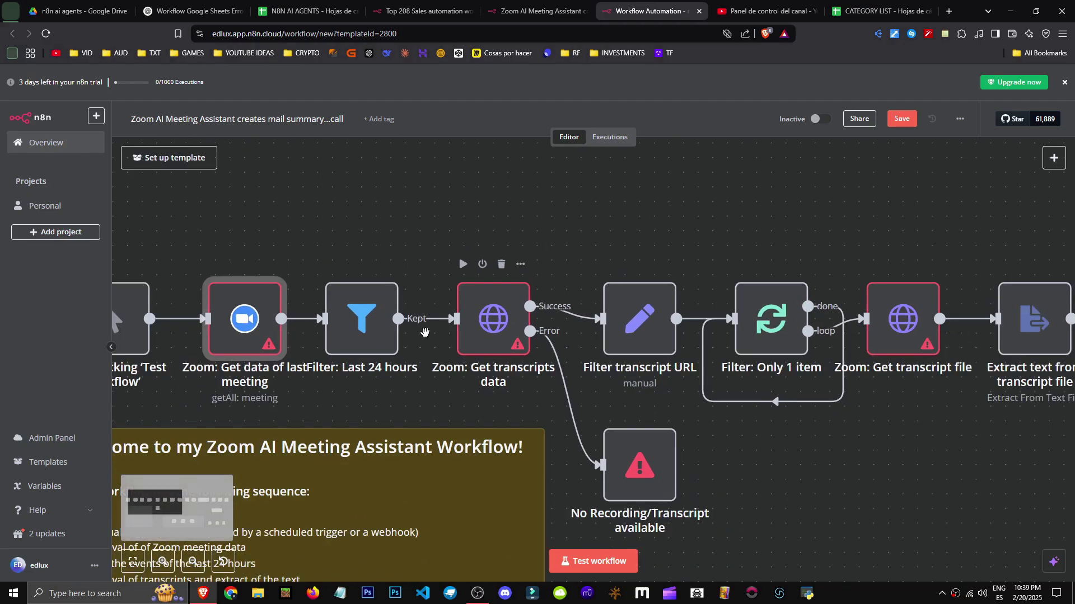
{"action": "double_click", "coordinate": [467, 328]}
{"action": "left_click_drag", "start_coordinate": [465, 210], "coordinate": [526, 214]}
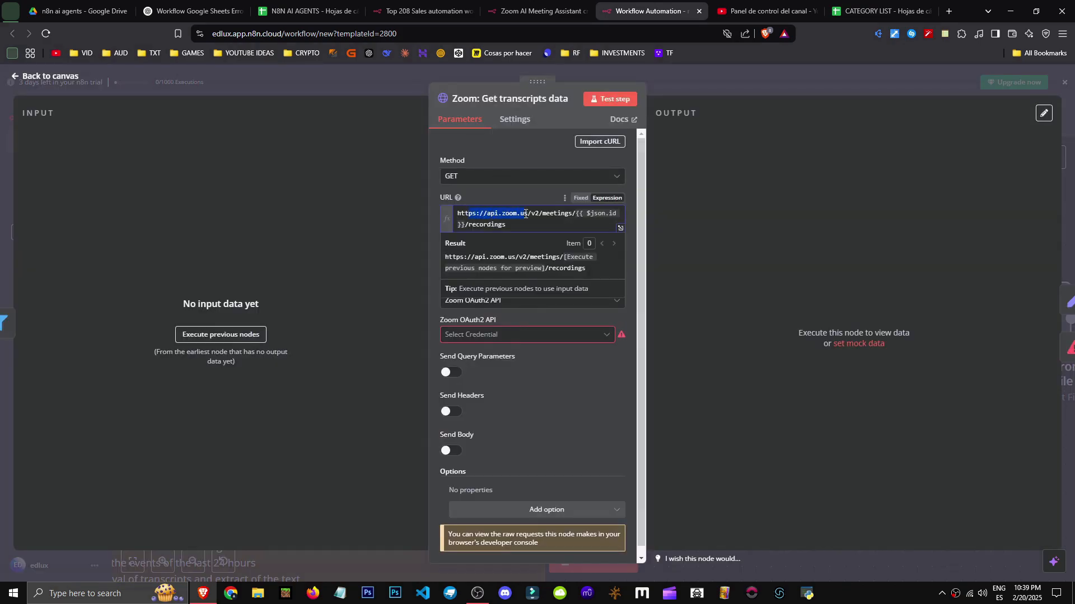
{"action": "left_click", "coordinate": [563, 223]}
{"action": "left_click", "coordinate": [600, 406]}
{"action": "scroll", "coordinate": [472, 324], "scroll_direction": "down", "scroll_amount": 1}
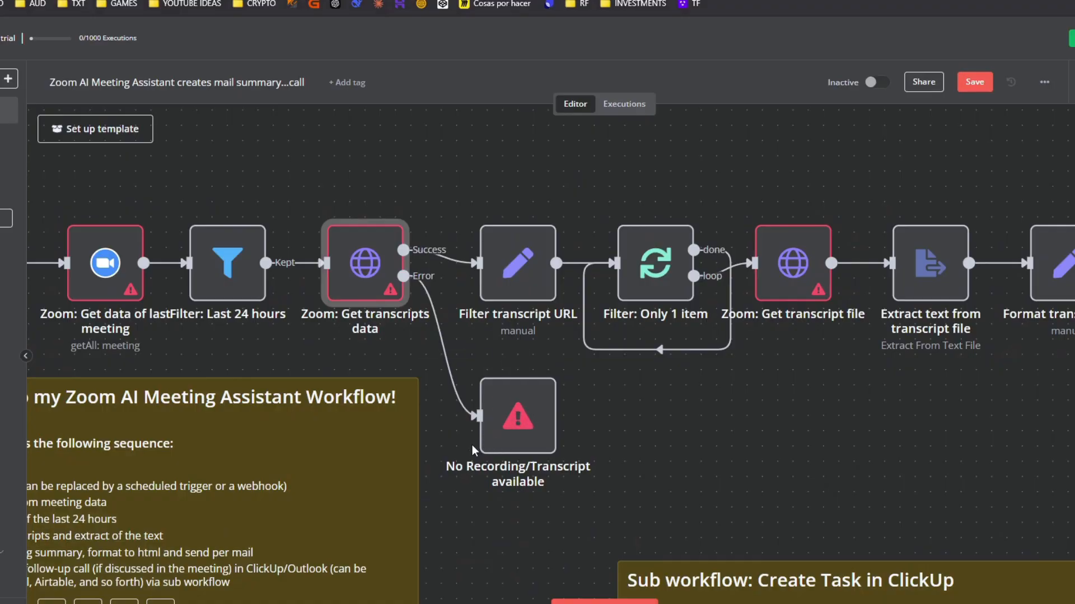
{"action": "scroll", "coordinate": [472, 446], "scroll_direction": "down", "scroll_amount": 3}
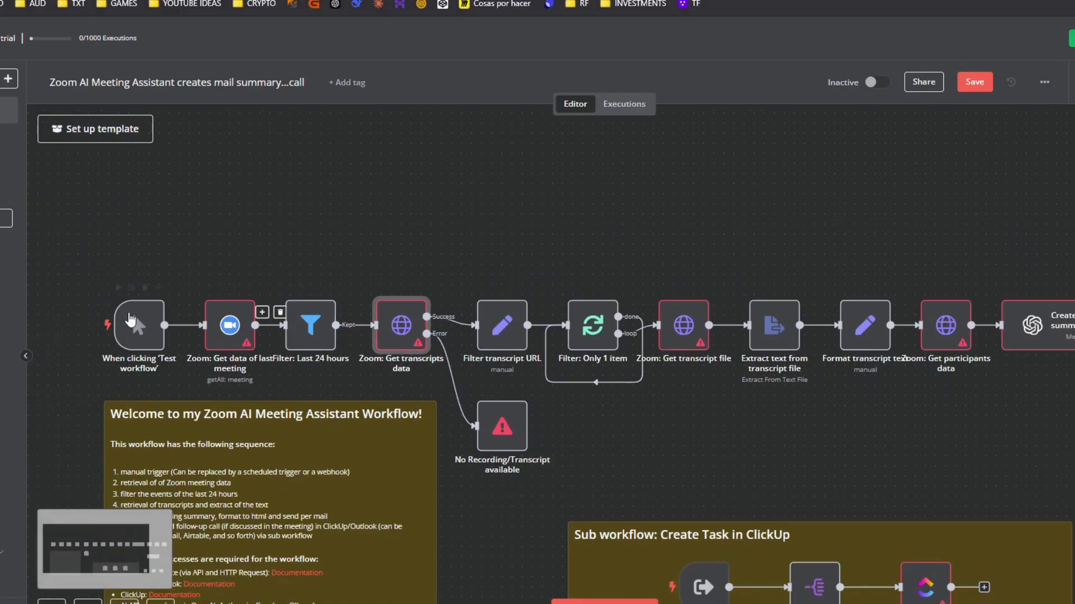
{"action": "scroll", "coordinate": [504, 459], "scroll_direction": "up", "scroll_amount": 4}
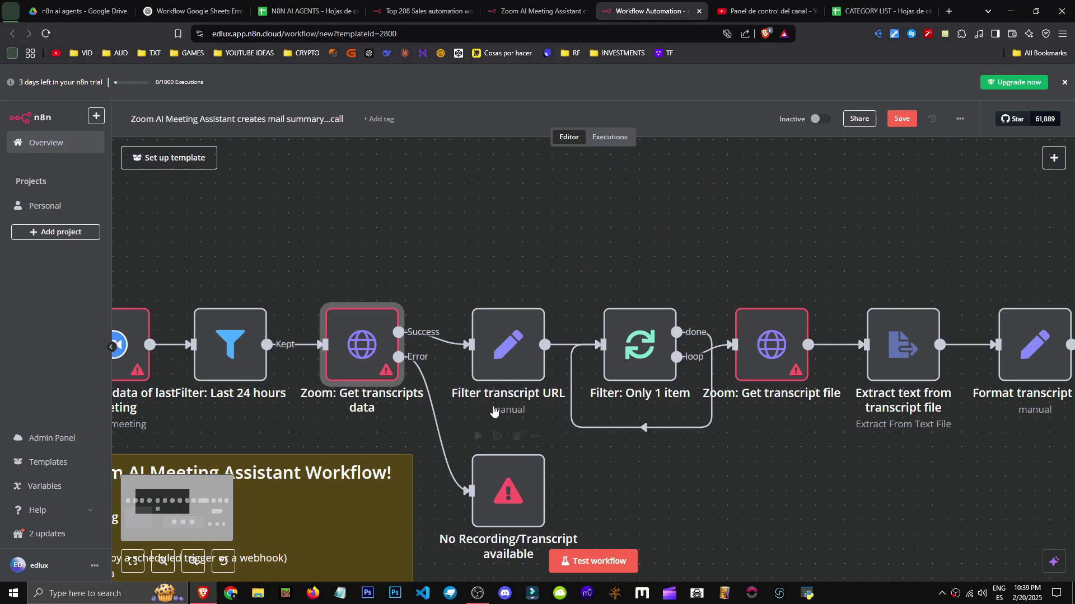
{"action": "double_click", "coordinate": [508, 356]}
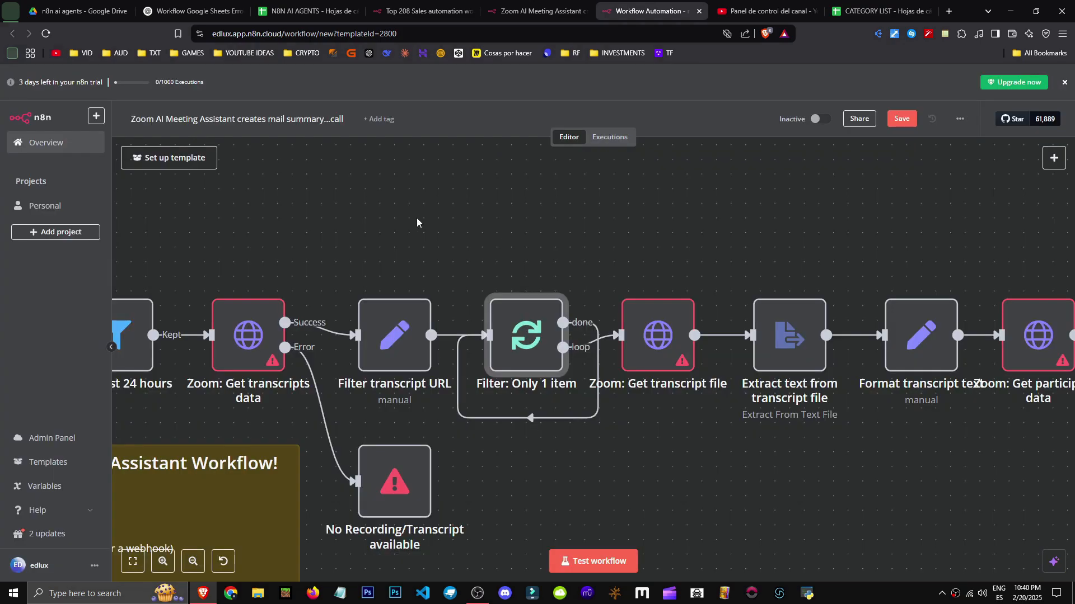
{"action": "left_click_drag", "start_coordinate": [417, 217], "coordinate": [536, 208]}
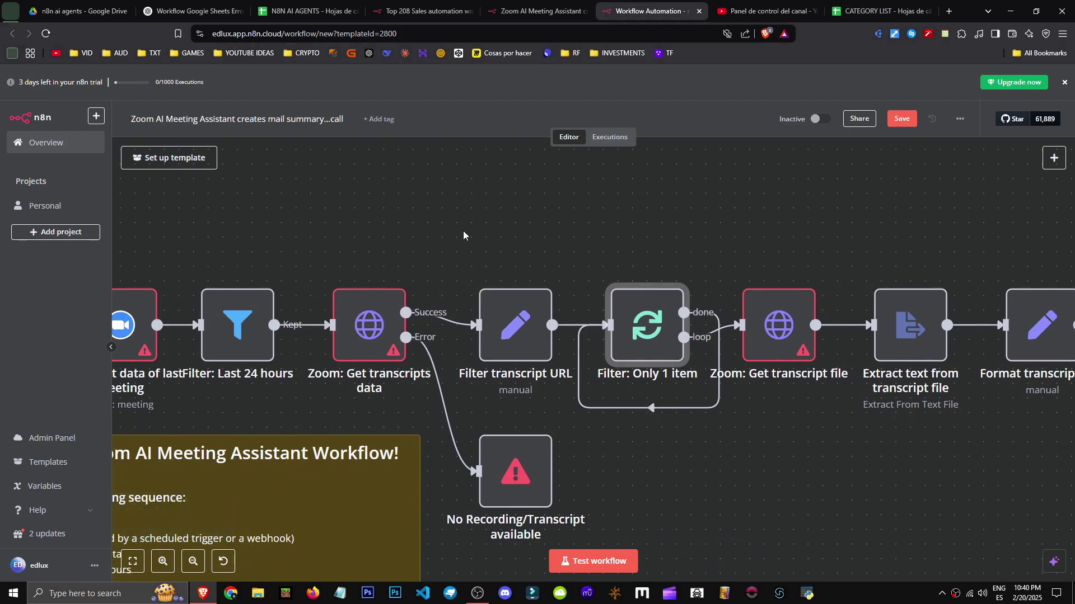
{"action": "scroll", "coordinate": [463, 231], "scroll_direction": "right", "scroll_amount": 5}
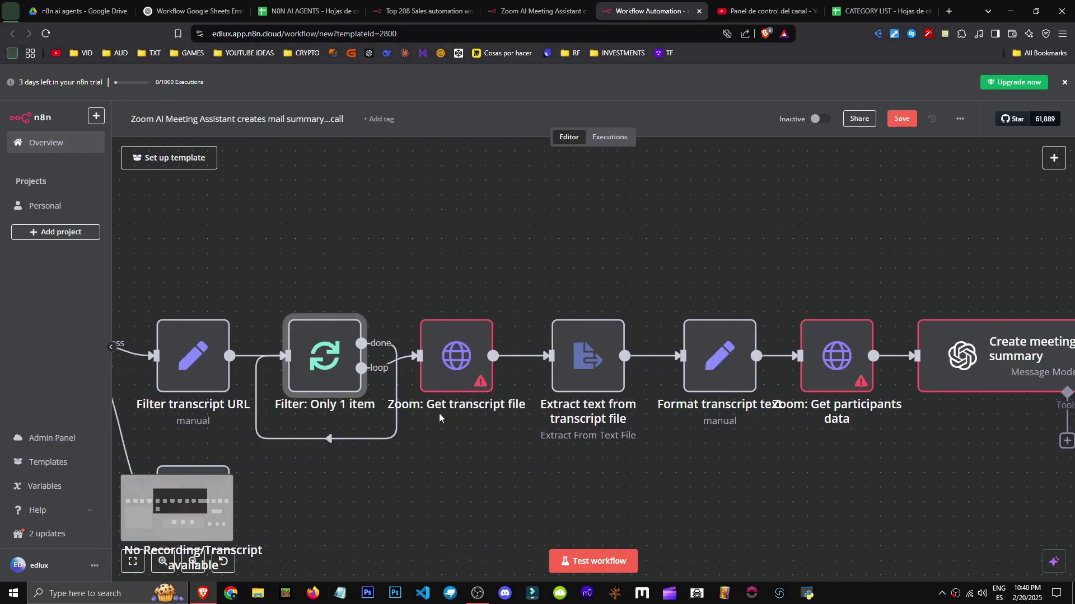
{"action": "scroll", "coordinate": [399, 326], "scroll_direction": "right", "scroll_amount": 2}
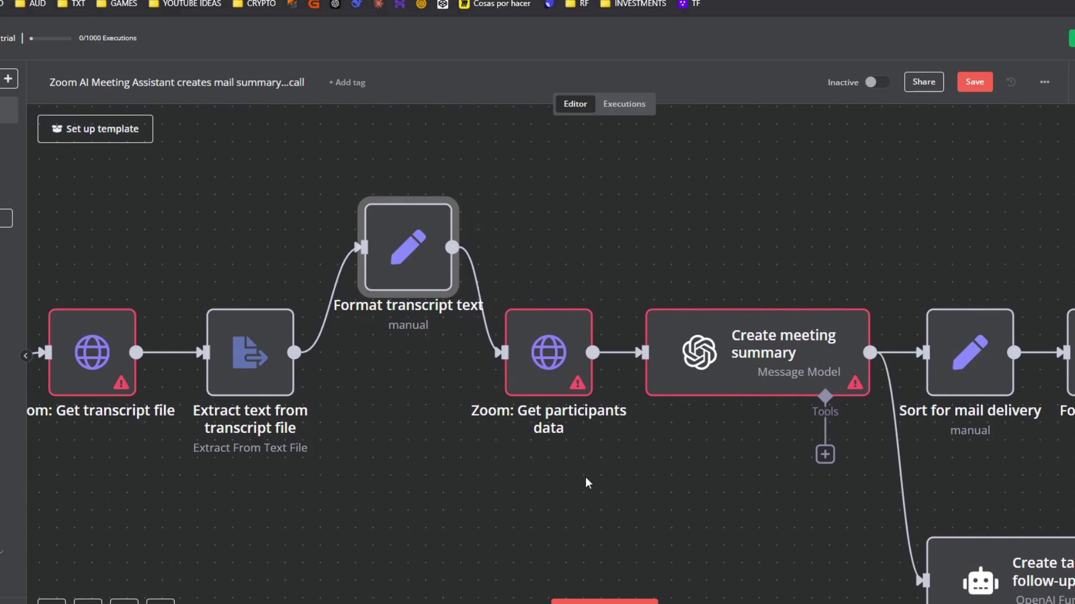
{"action": "left_click_drag", "start_coordinate": [585, 481], "coordinate": [456, 480]}
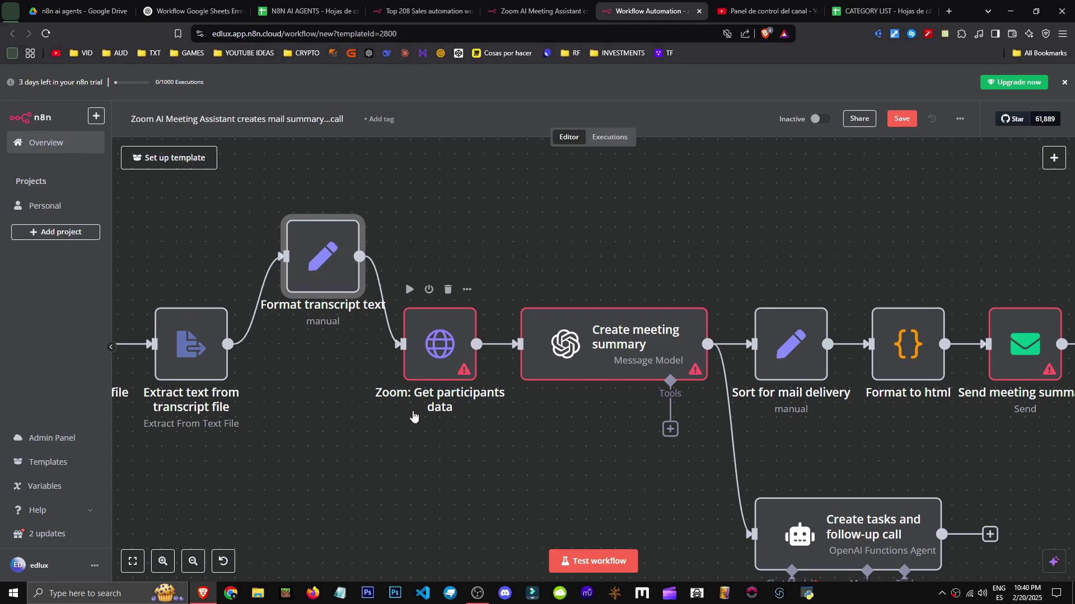
{"action": "scroll", "coordinate": [395, 391], "scroll_direction": "down", "scroll_amount": 3}
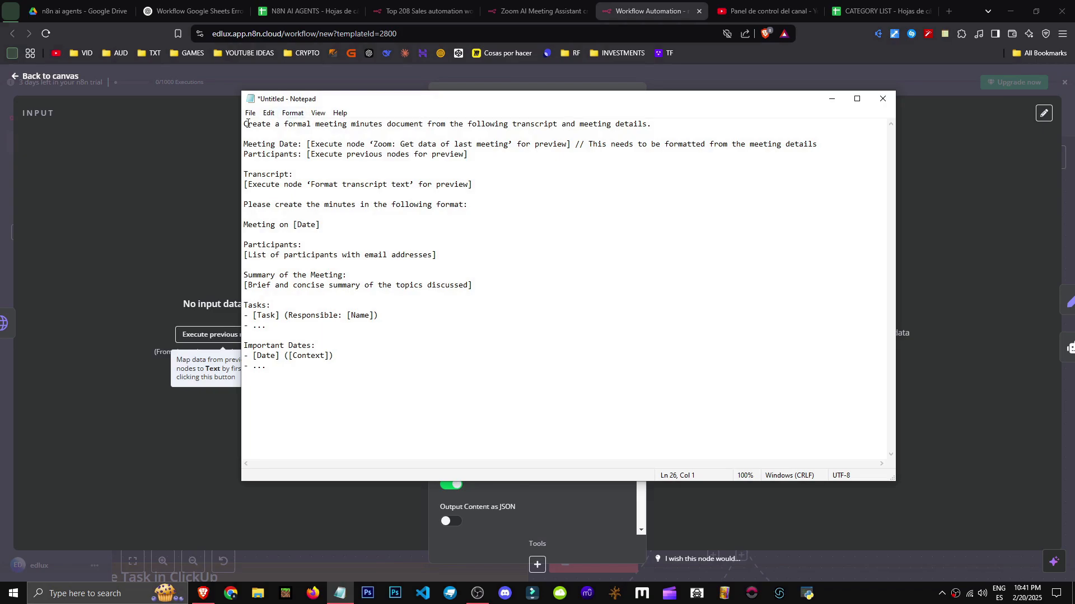
Review the minutes prompt's transcript, [Date], participants and summary placeholder lines
{"action": "left_click_drag", "start_coordinate": [244, 122], "coordinate": [686, 119]}
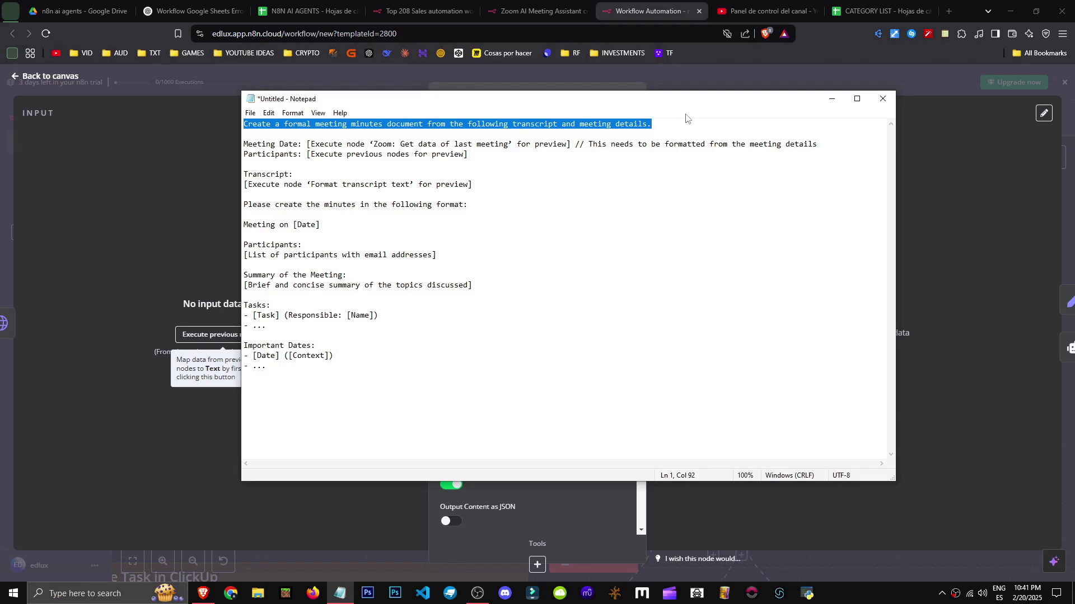
{"action": "left_click_drag", "start_coordinate": [309, 144], "coordinate": [574, 145]}
{"action": "left_click_drag", "start_coordinate": [245, 185], "coordinate": [537, 183]}
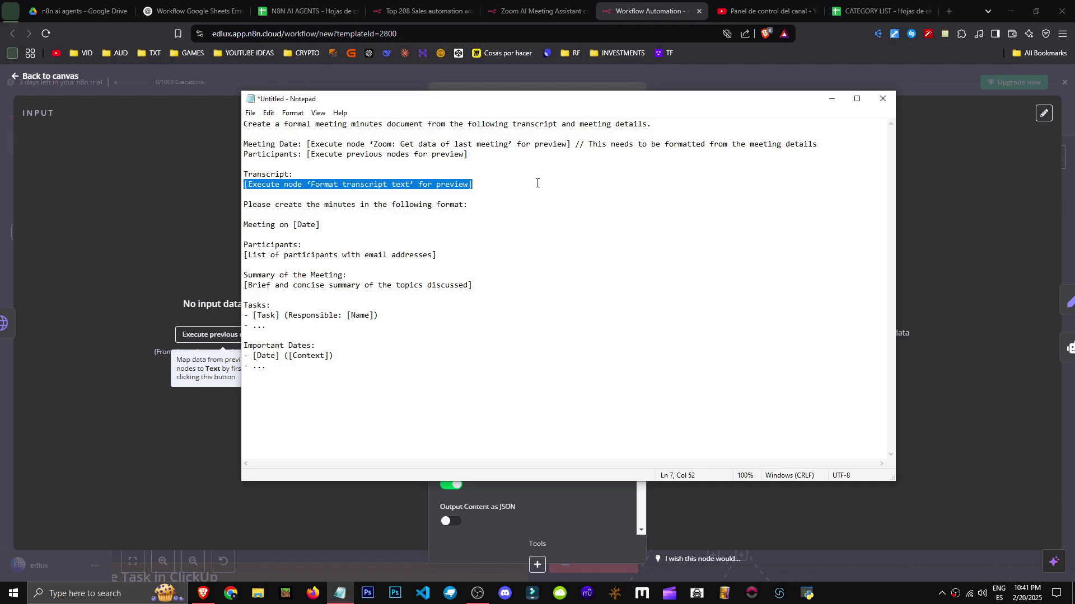
{"action": "left_click_drag", "start_coordinate": [248, 205], "coordinate": [471, 204]}
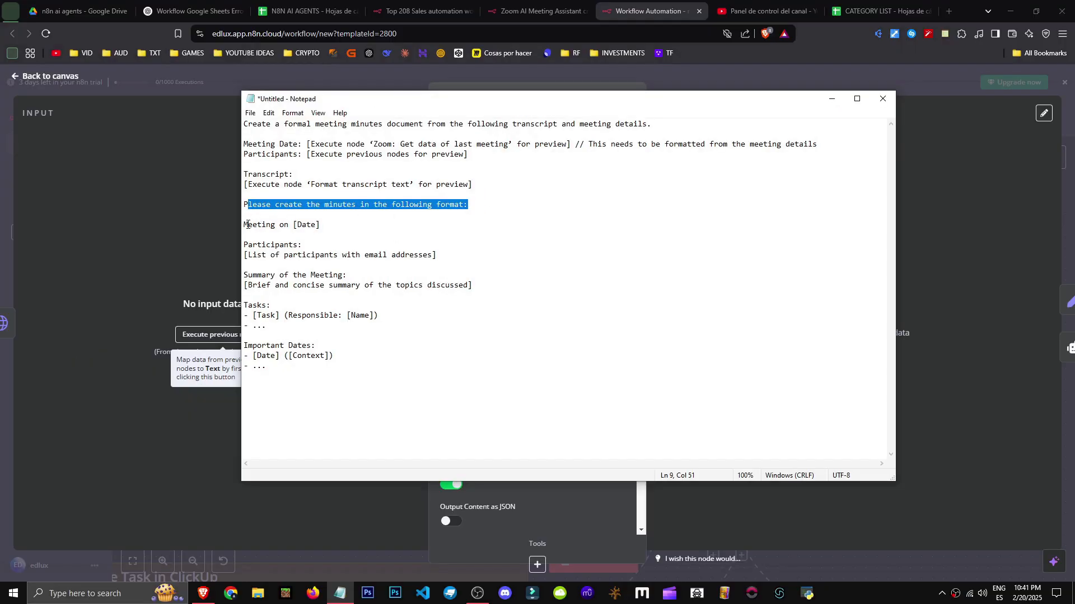
{"action": "left_click", "coordinate": [248, 225]}
{"action": "left_click_drag", "start_coordinate": [295, 224], "coordinate": [323, 224]}
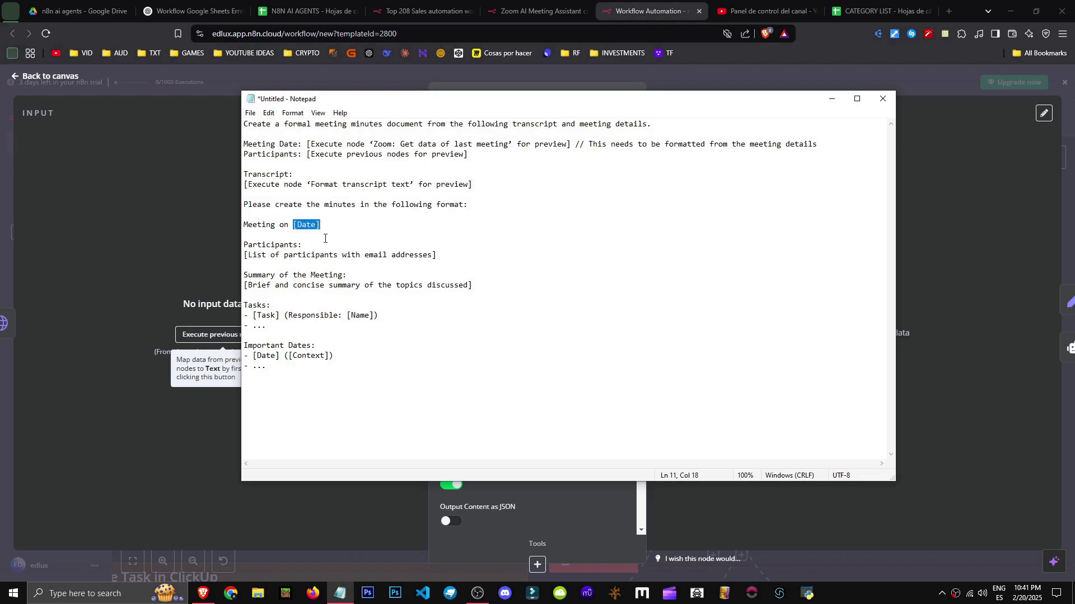
{"action": "left_click_drag", "start_coordinate": [245, 257], "coordinate": [479, 255]}
{"action": "left_click_drag", "start_coordinate": [252, 286], "coordinate": [486, 289]}
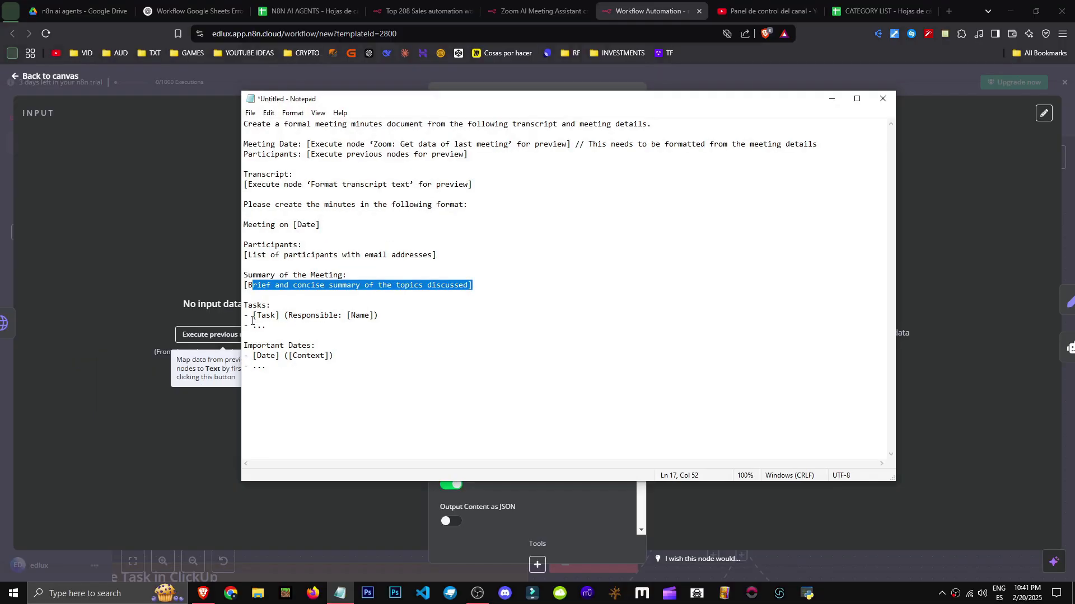
Close Notepad with Don't Save and close the node panel
{"action": "left_click", "coordinate": [883, 99]}
{"action": "left_click", "coordinate": [555, 297]}
{"action": "key", "text": "Escape"}
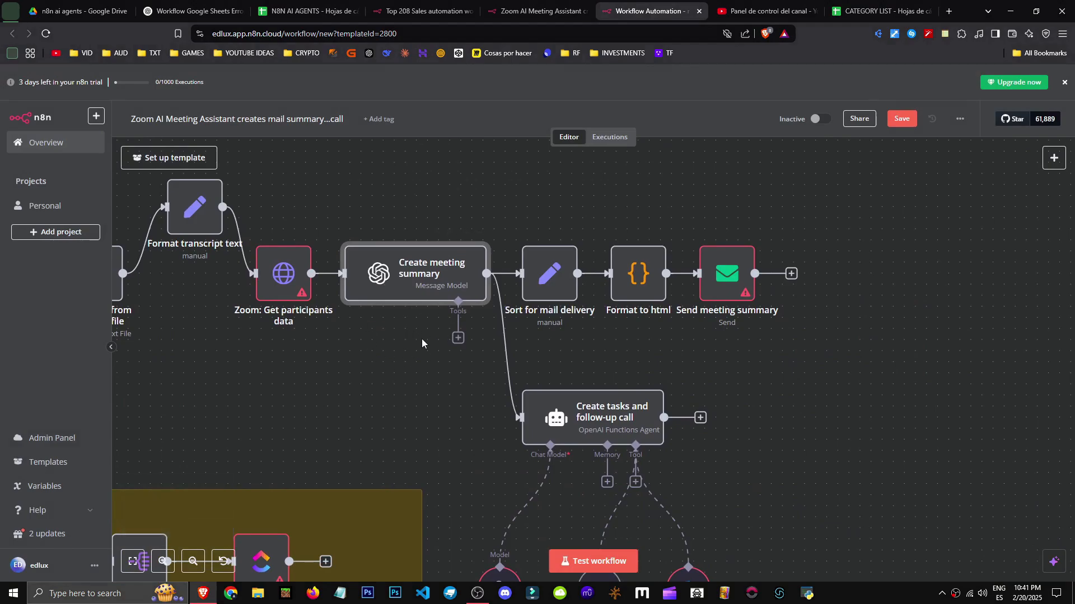
{"action": "scroll", "coordinate": [419, 337], "scroll_direction": "down", "scroll_amount": 3}
{"action": "left_click_drag", "start_coordinate": [378, 379], "coordinate": [766, 388]}
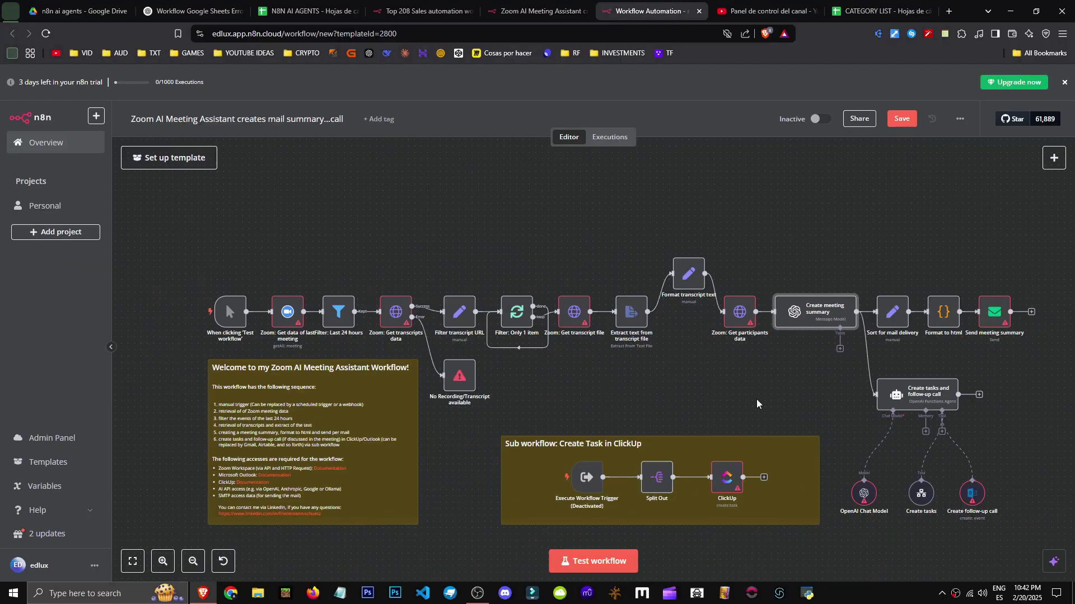
{"action": "scroll", "coordinate": [592, 429], "scroll_direction": "up", "scroll_amount": 2}
{"action": "left_click_drag", "start_coordinate": [786, 412], "coordinate": [595, 347]}
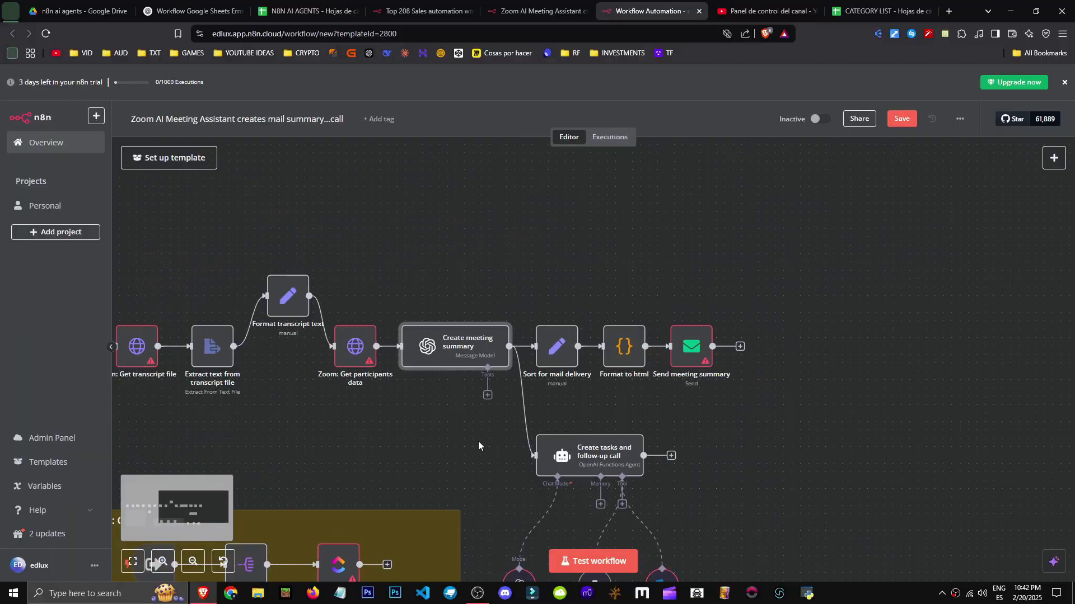
{"action": "left_click_drag", "start_coordinate": [464, 471], "coordinate": [429, 452]}
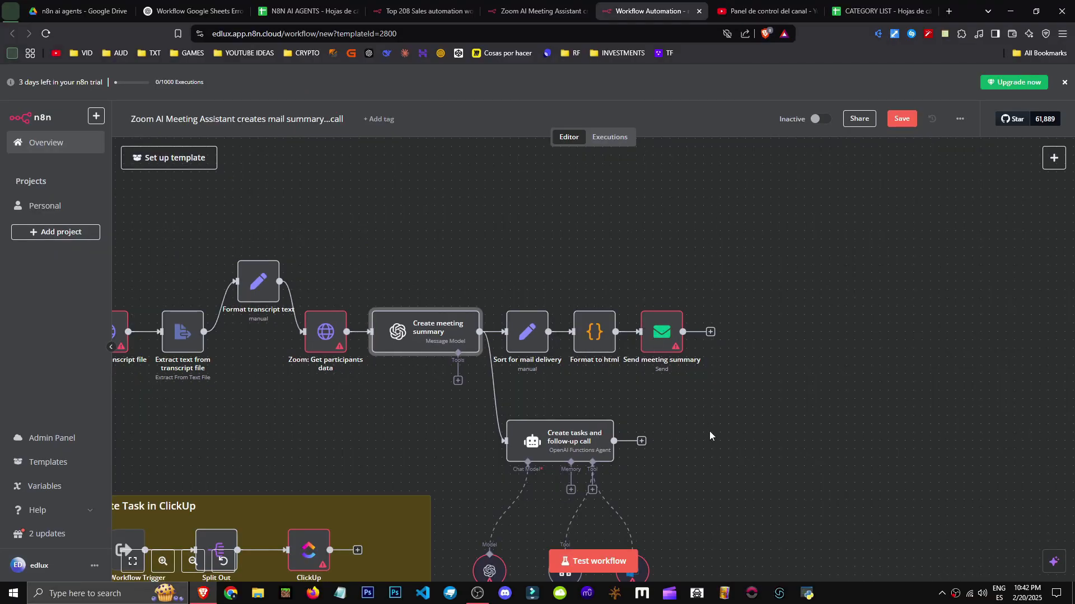
{"action": "left_click_drag", "start_coordinate": [709, 431], "coordinate": [683, 301]}
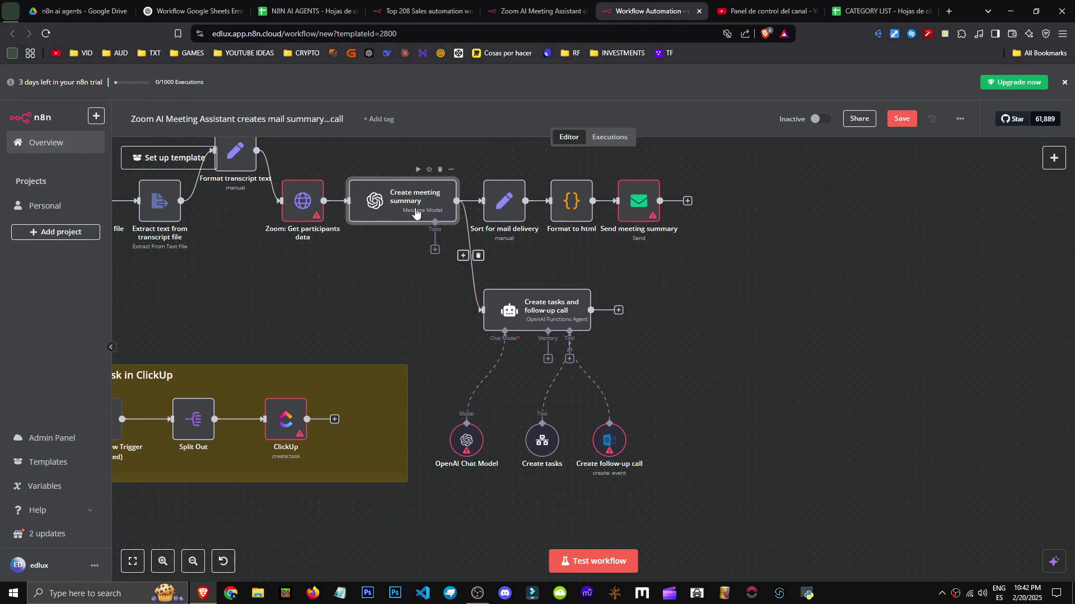
{"action": "left_click", "coordinate": [456, 445]}
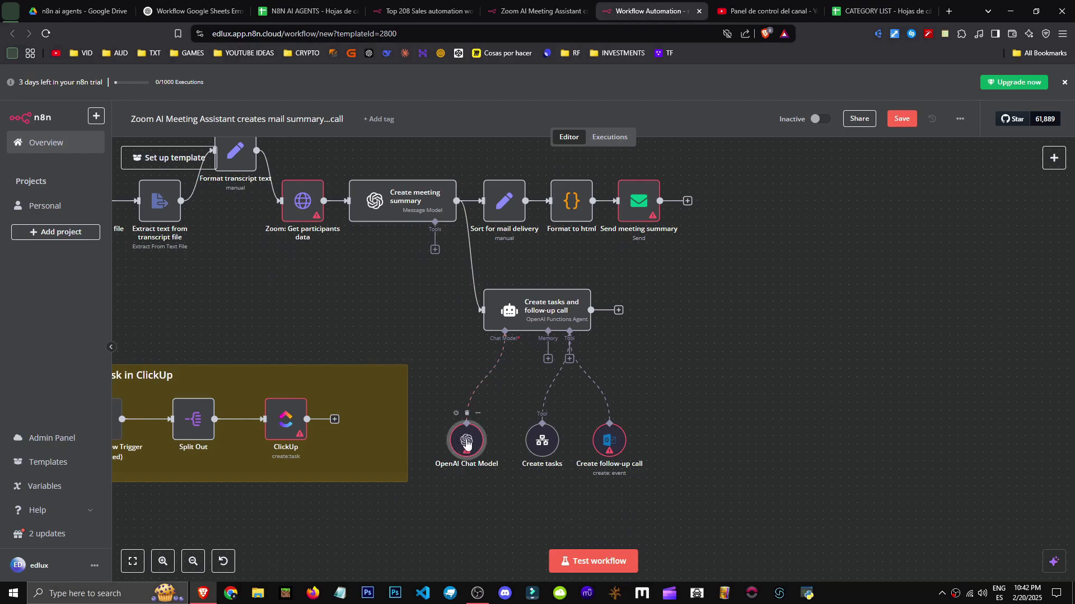
{"action": "double_click", "coordinate": [467, 443]}
{"action": "key", "text": "Escape"}
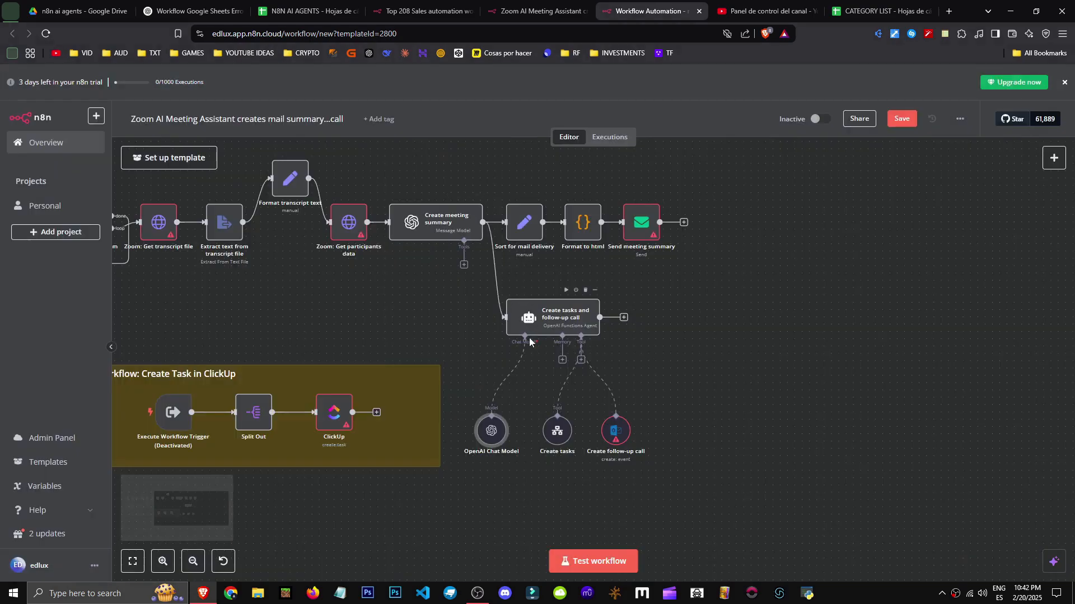
{"action": "left_click", "coordinate": [558, 440]}
{"action": "double_click", "coordinate": [560, 433]}
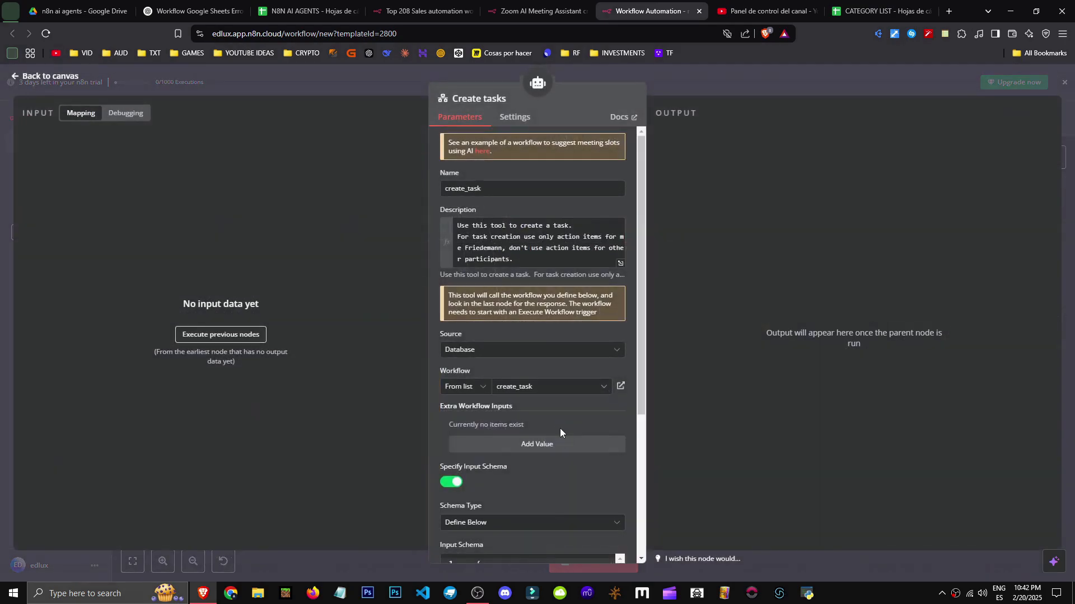
{"action": "scroll", "coordinate": [467, 392], "scroll_direction": "down", "scroll_amount": 3}
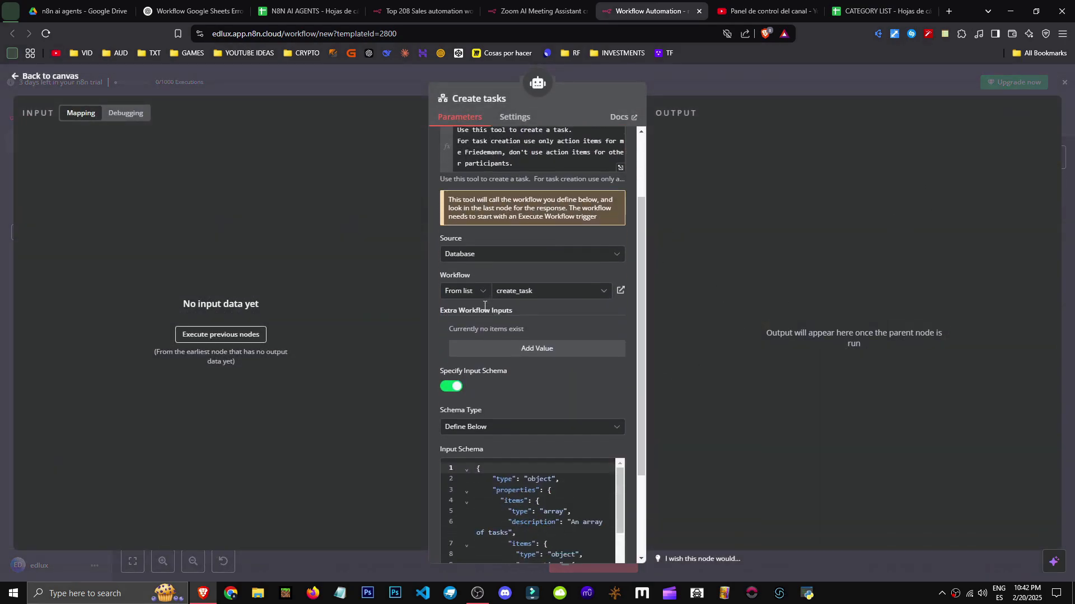
{"action": "scroll", "coordinate": [531, 405], "scroll_direction": "down", "scroll_amount": 1}
{"action": "scroll", "coordinate": [531, 404], "scroll_direction": "down", "scroll_amount": 2}
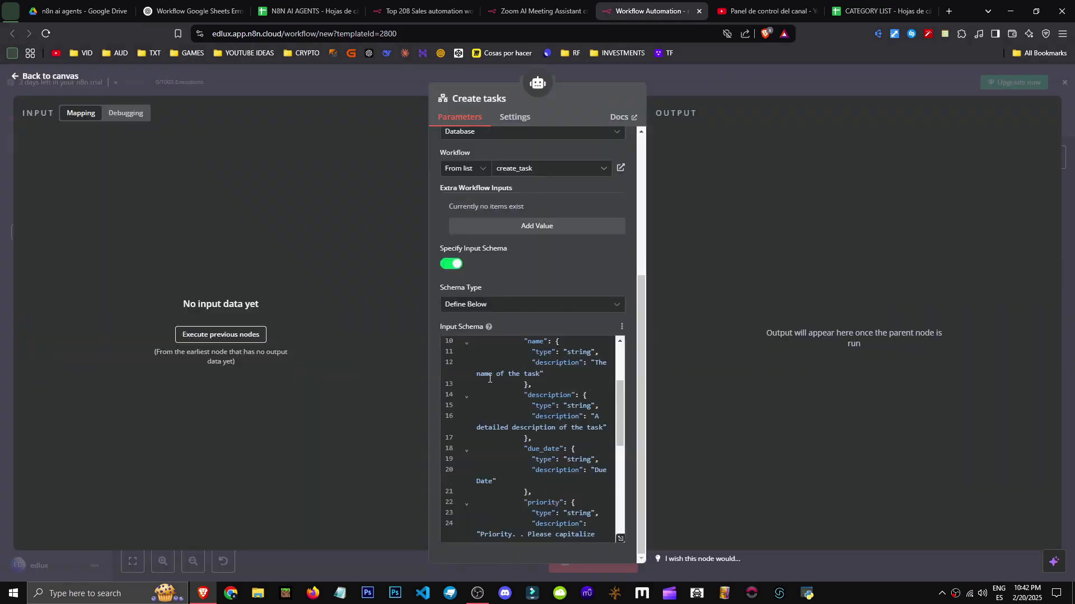
{"action": "left_click_drag", "start_coordinate": [490, 379], "coordinate": [524, 374]}
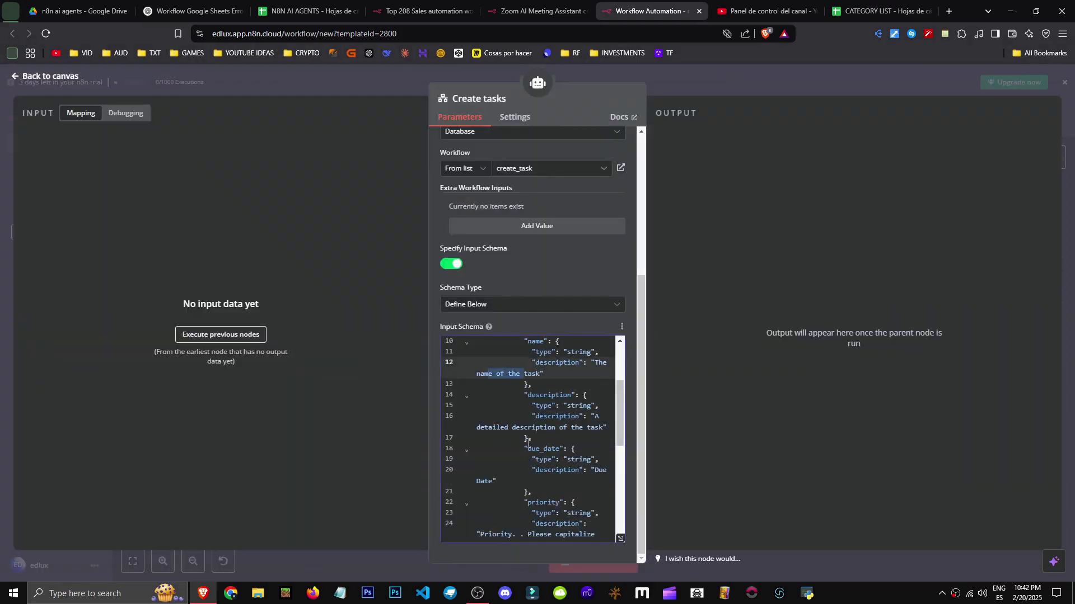
{"action": "left_click_drag", "start_coordinate": [494, 432], "coordinate": [564, 429]}
{"action": "scroll", "coordinate": [549, 444], "scroll_direction": "down", "scroll_amount": 2}
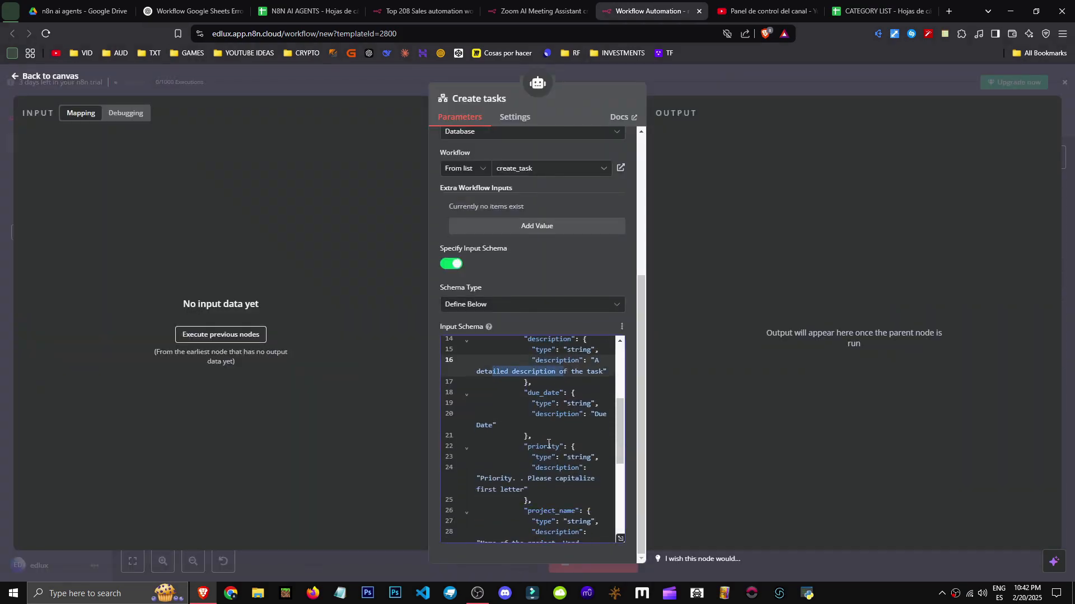
{"action": "left_click", "coordinate": [1065, 82]}
{"action": "double_click", "coordinate": [638, 441]}
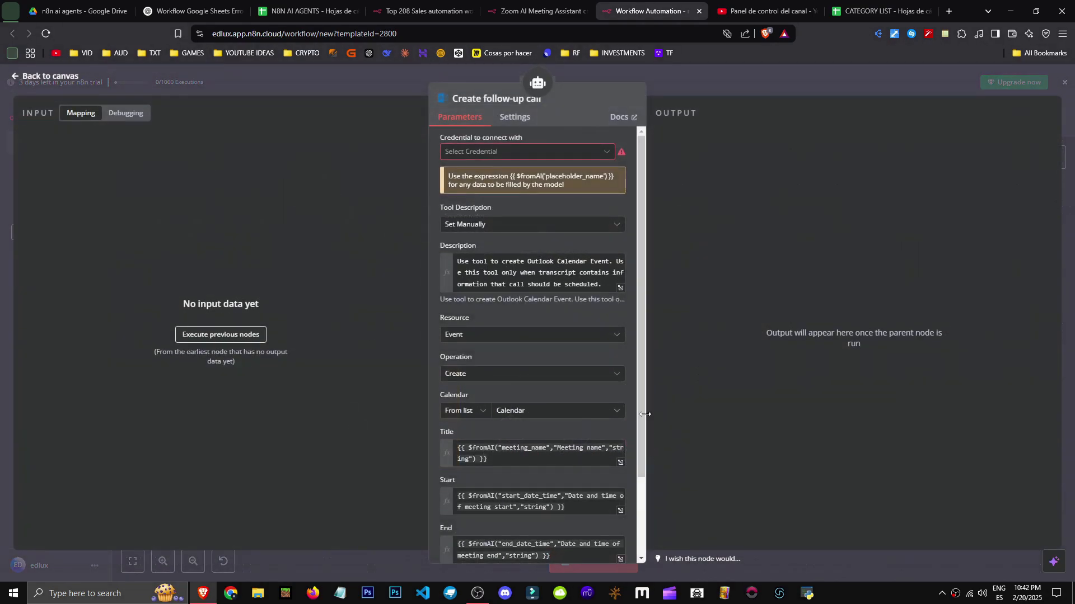
{"action": "left_click", "coordinate": [487, 259]}
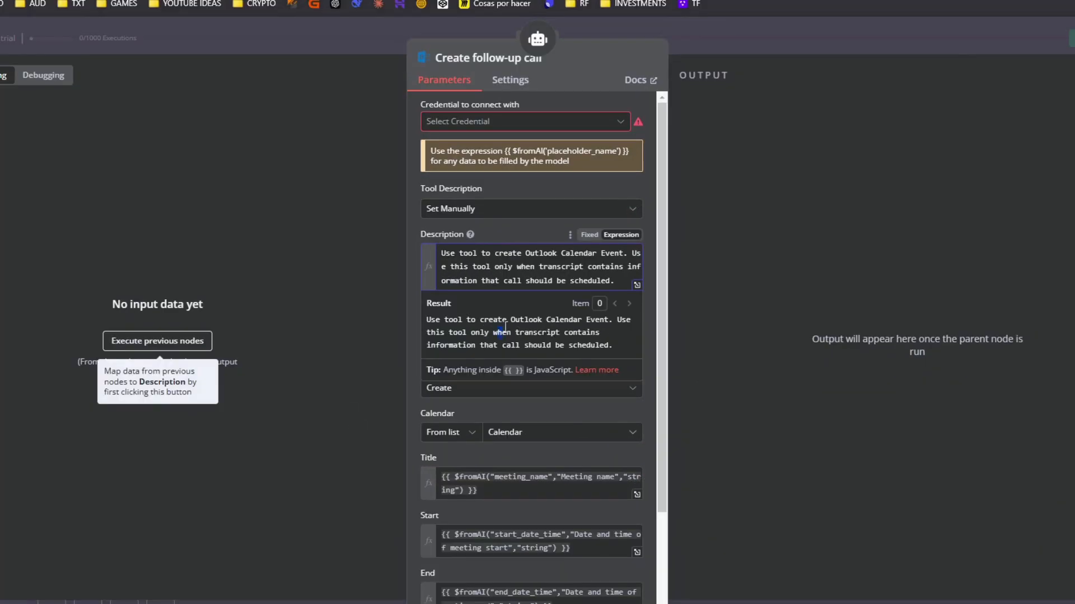
{"action": "left_click_drag", "start_coordinate": [426, 319], "coordinate": [593, 325]}
{"action": "left_click", "coordinate": [594, 341]}
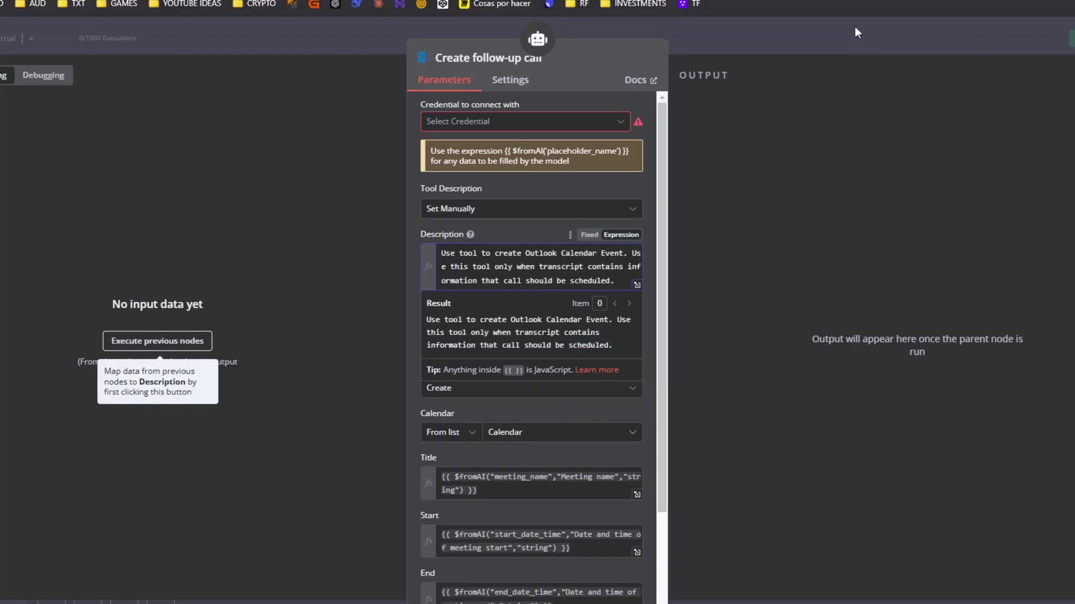
{"action": "left_click", "coordinate": [805, 74]}
{"action": "left_click_drag", "start_coordinate": [574, 430], "coordinate": [648, 460]}
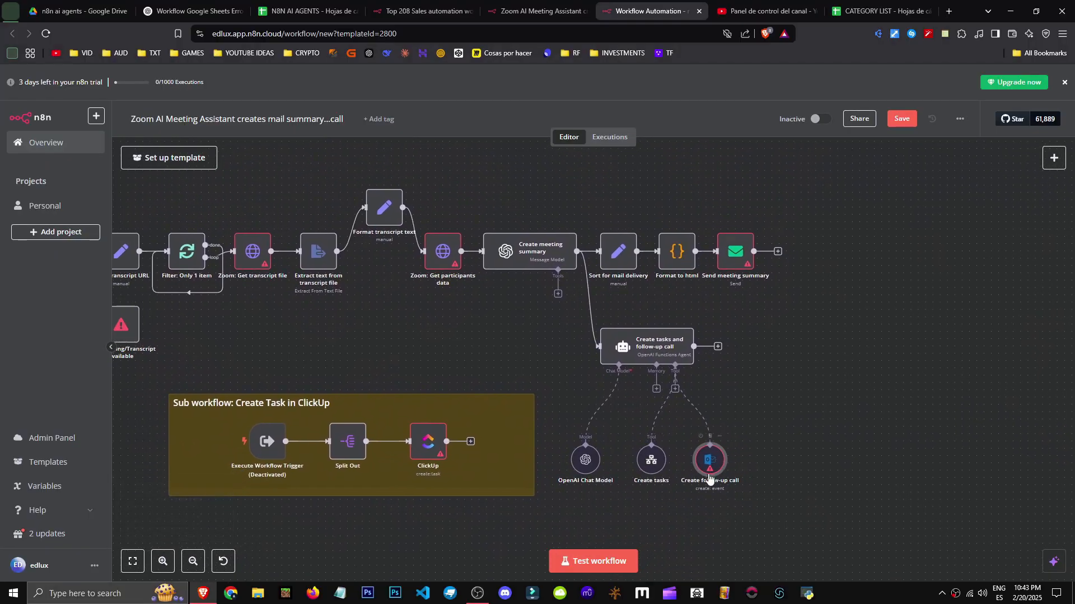
Activate the ClickUp sub-workflow's Execute Workflow Trigger node, then zoom out to the whole workflow
{"action": "left_click_drag", "start_coordinate": [755, 501], "coordinate": [963, 436]}
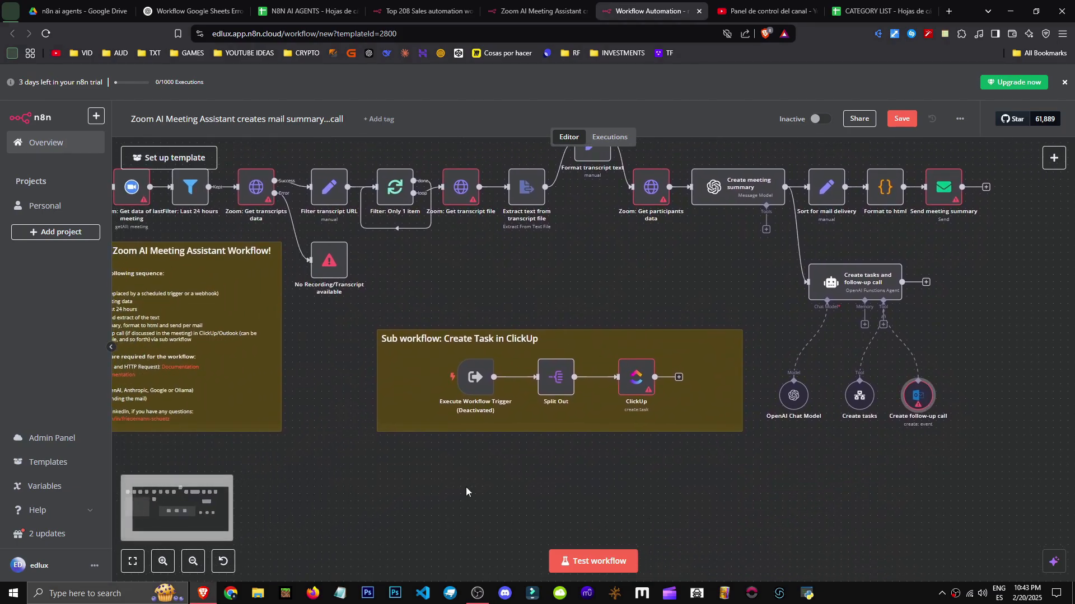
{"action": "scroll", "coordinate": [498, 495], "scroll_direction": "up", "scroll_amount": 2}
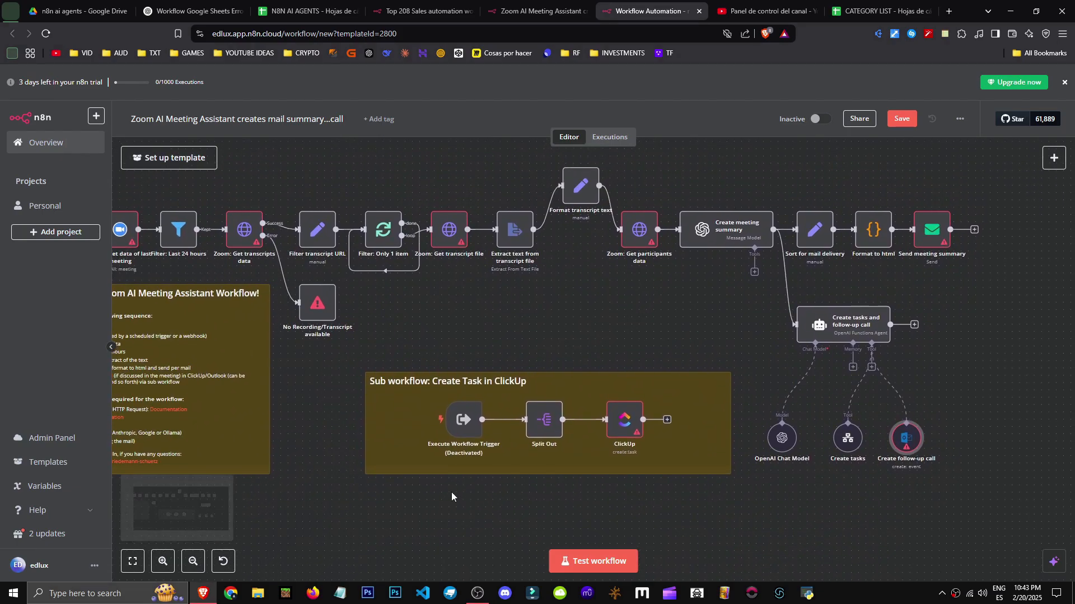
{"action": "scroll", "coordinate": [452, 496], "scroll_direction": "down", "scroll_amount": 1}
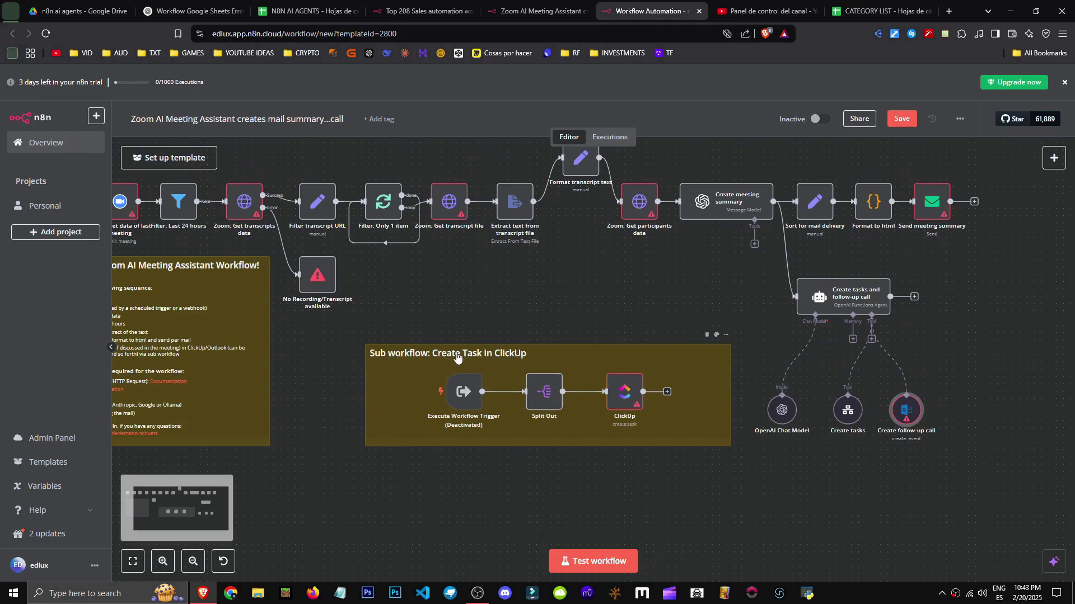
{"action": "left_click_drag", "start_coordinate": [734, 466], "coordinate": [710, 467]}
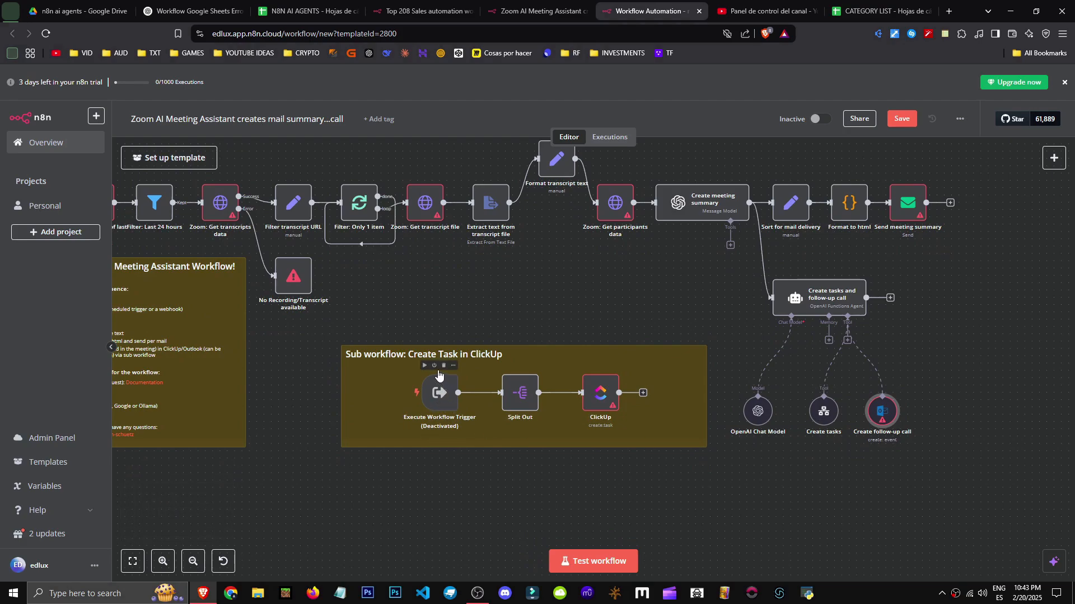
{"action": "left_click", "coordinate": [434, 367]}
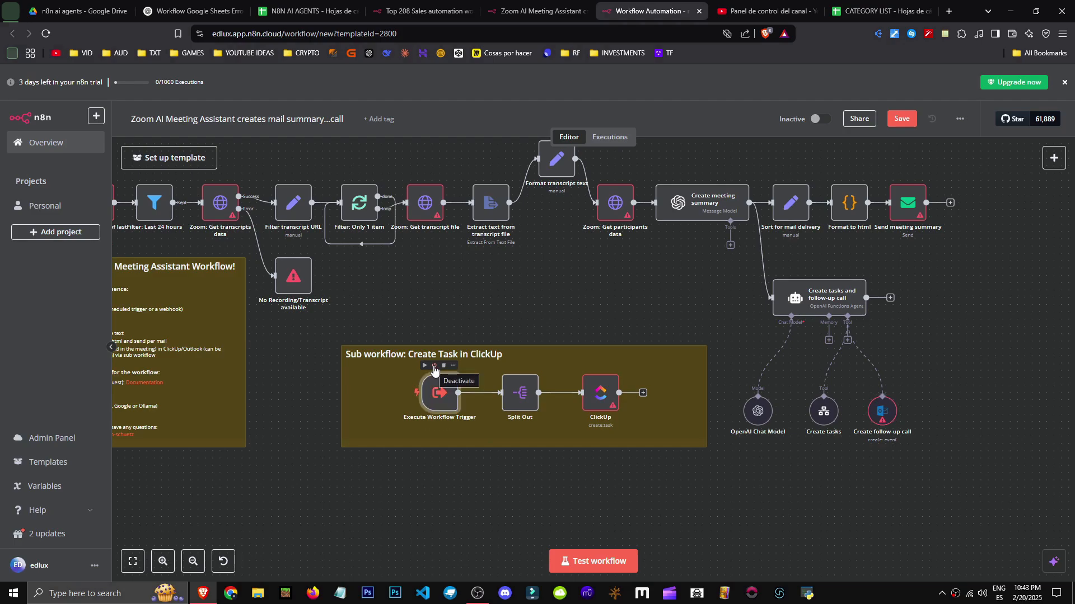
{"action": "scroll", "coordinate": [916, 434], "scroll_direction": "down", "scroll_amount": 3}
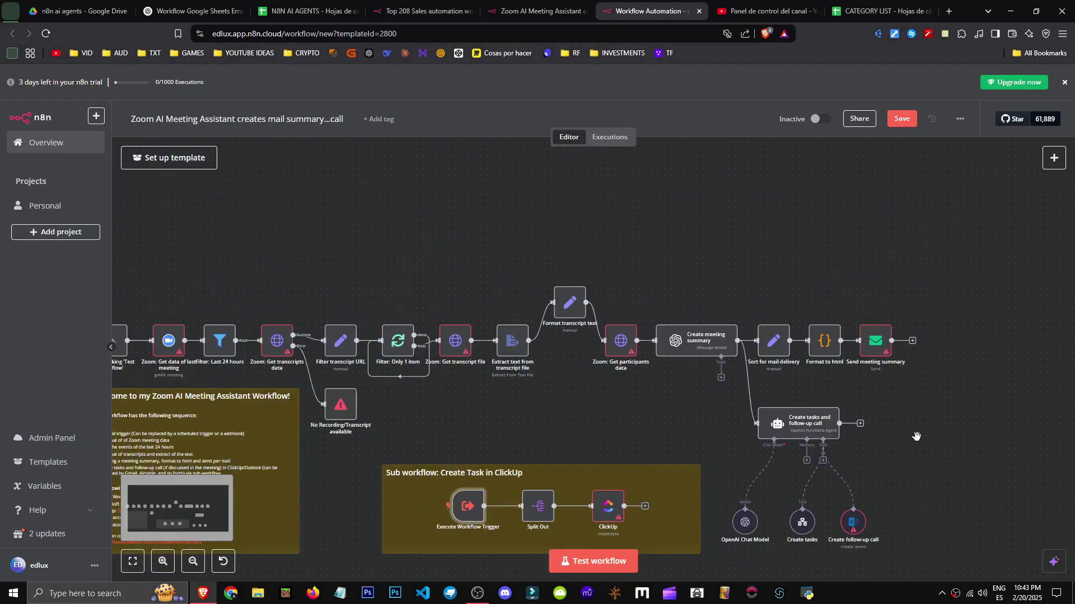
{"action": "left_click_drag", "start_coordinate": [692, 432], "coordinate": [677, 395]}
{"action": "scroll", "coordinate": [676, 394], "scroll_direction": "up", "scroll_amount": 6}
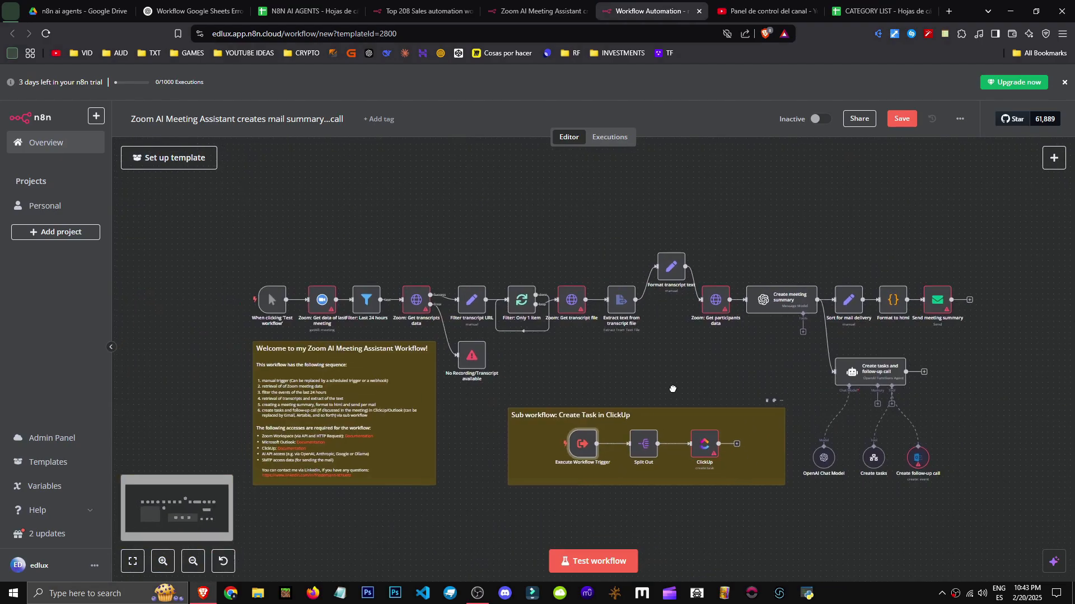